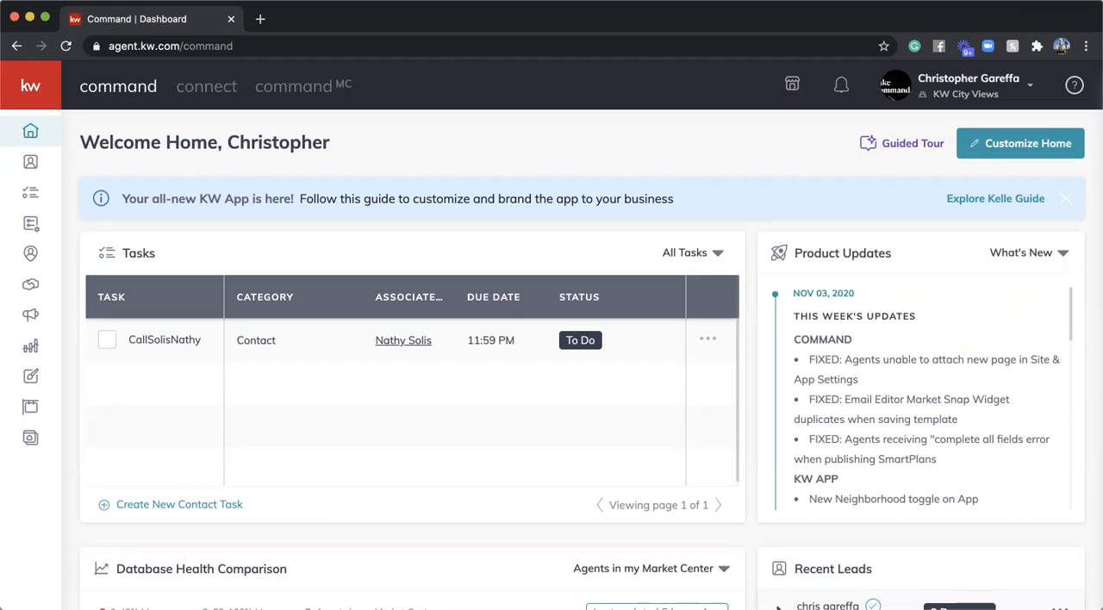
- Dismiss the new KW App announcement banner and open the account settings
click(1069, 202)
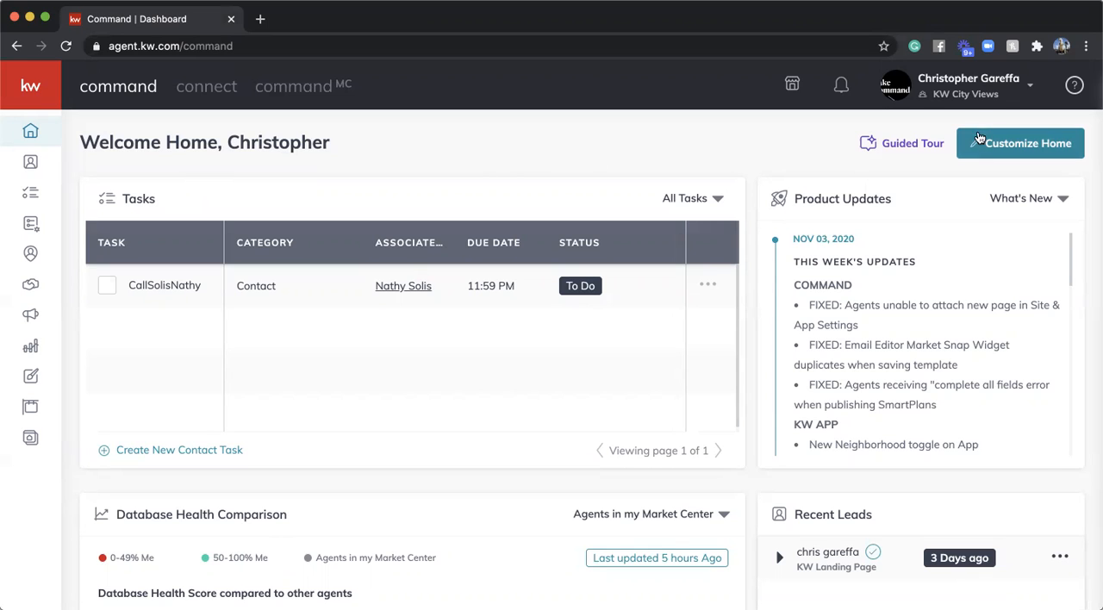
click(982, 86)
click(866, 383)
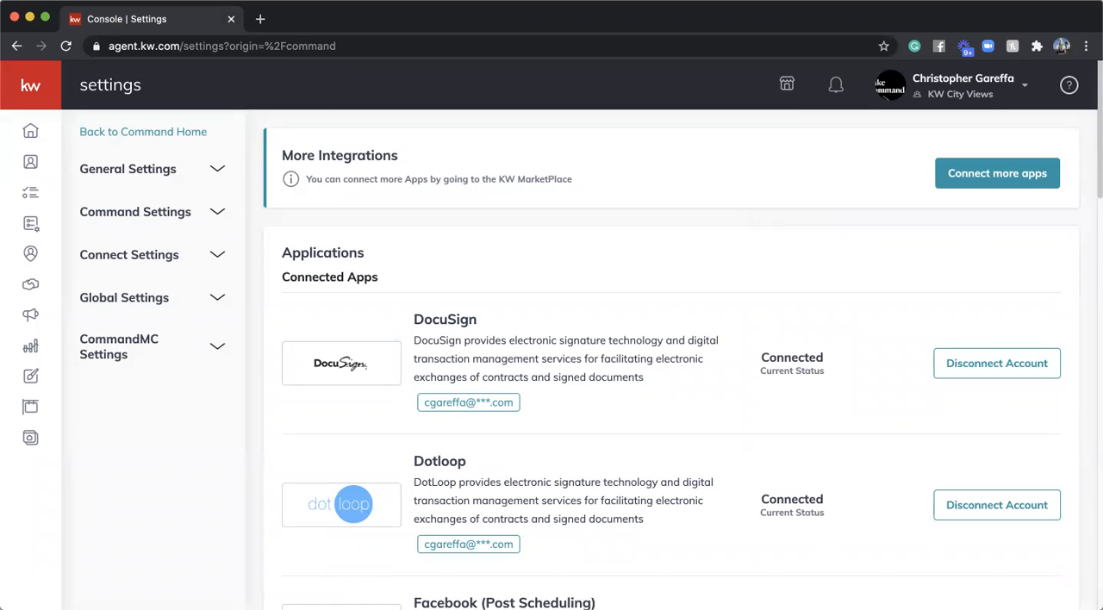
- Open the docusign.com login page in a new browser tab, then return to the Command settings
click(261, 20)
text(docu)
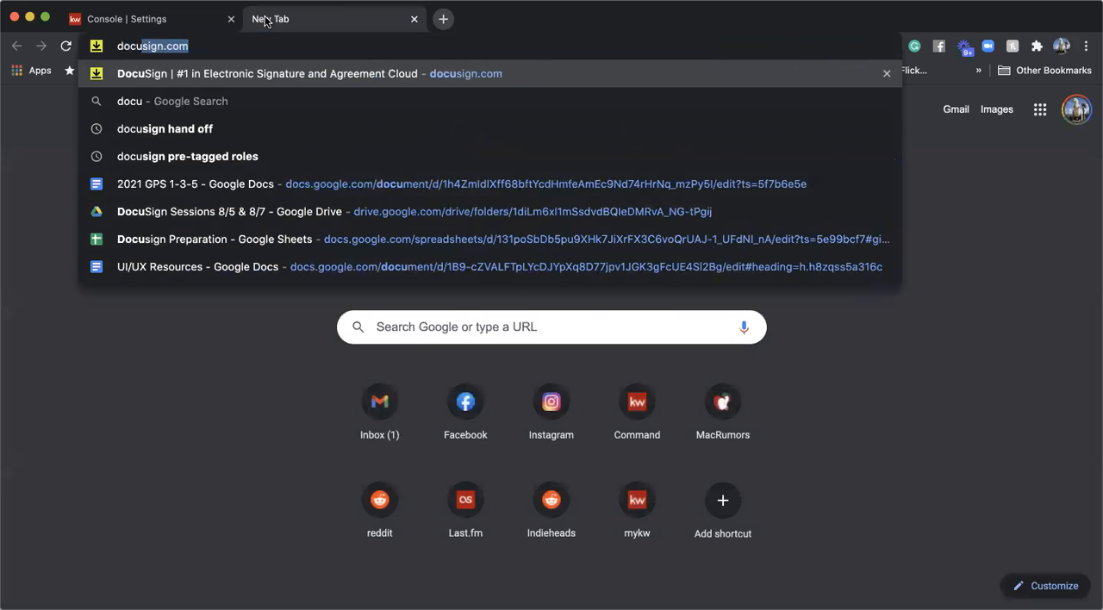
key(Return)
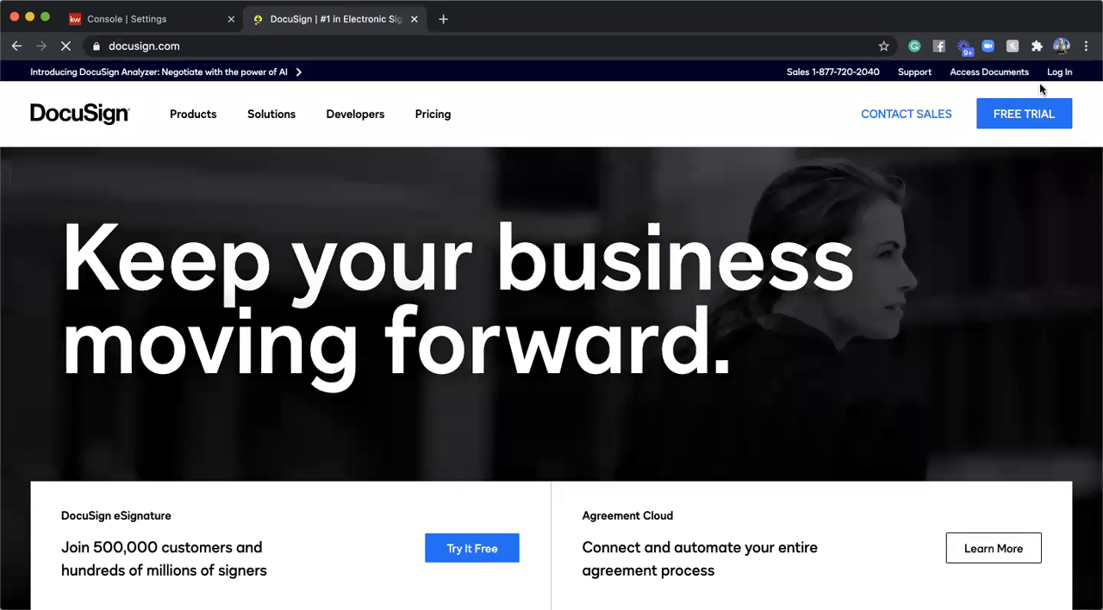
click(1059, 73)
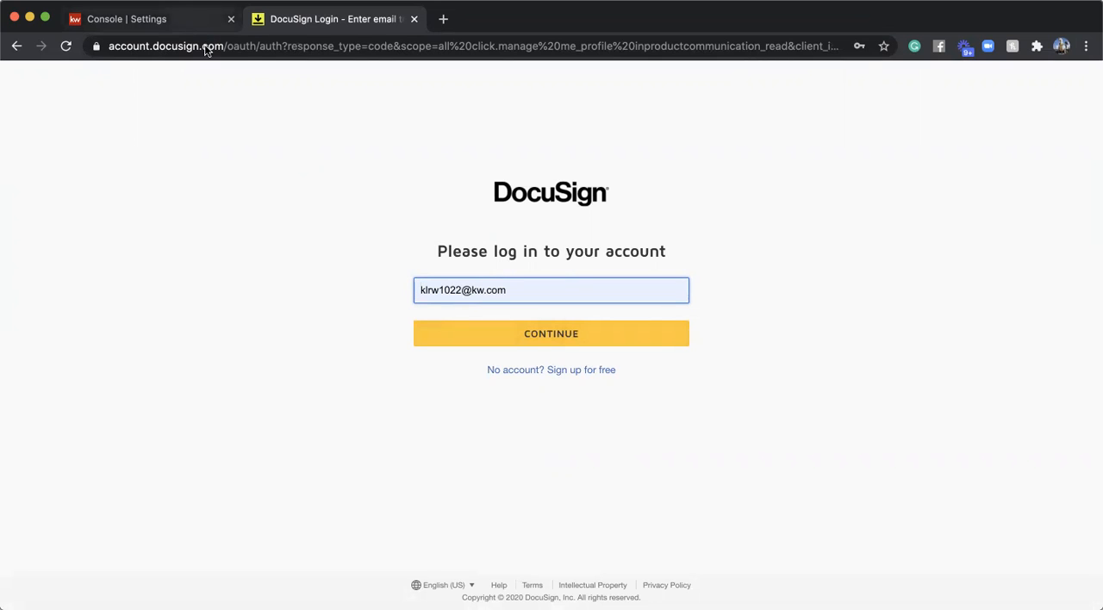
click(177, 22)
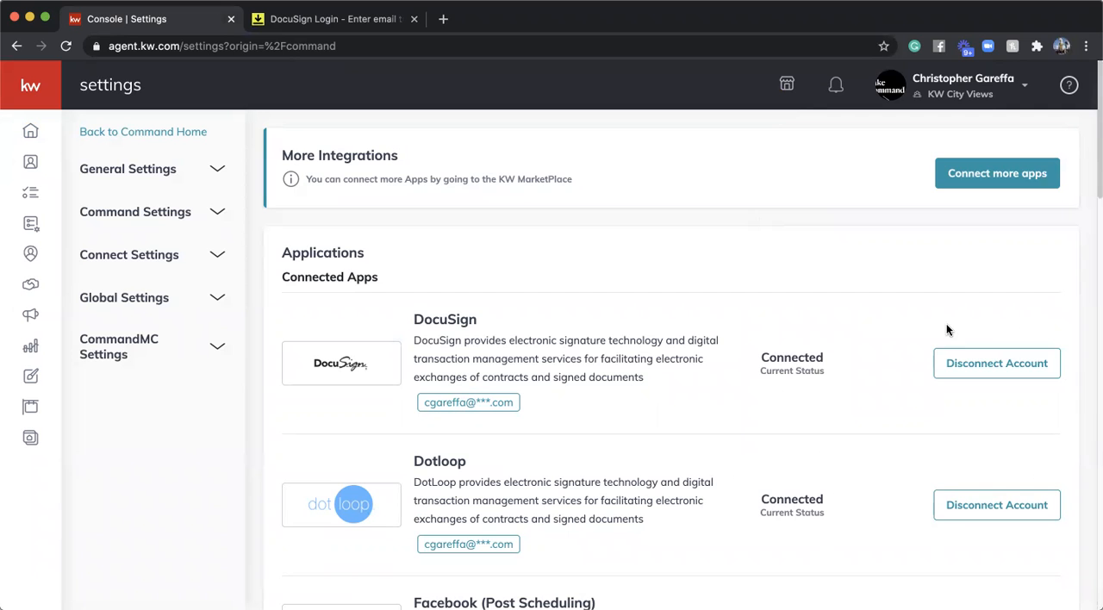
- Disconnect the DocuSign account from Command and close the separate DocuSign login page
click(986, 364)
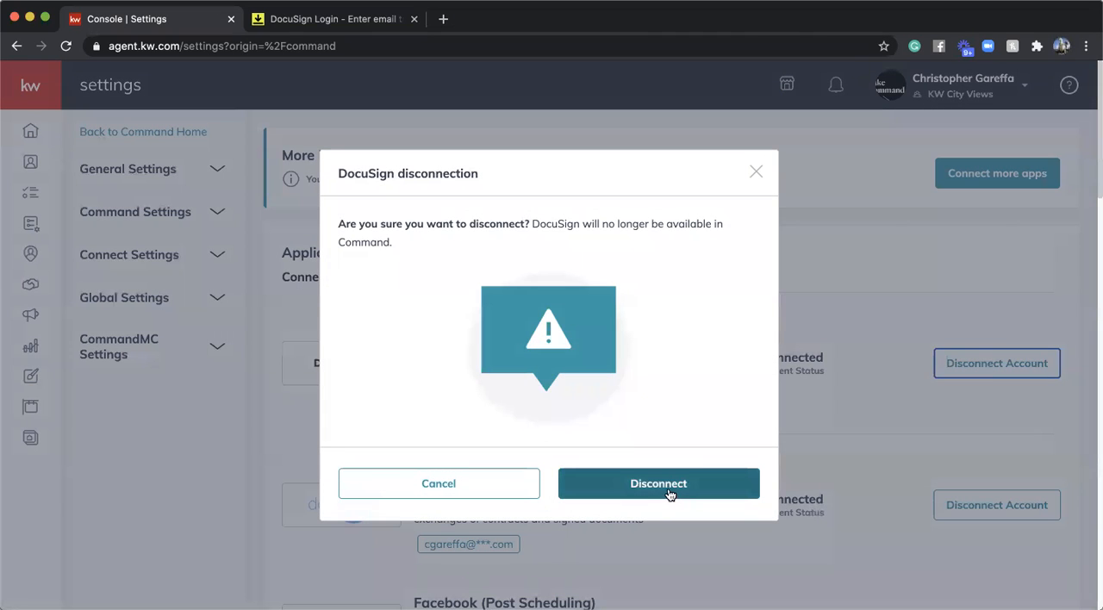
click(669, 485)
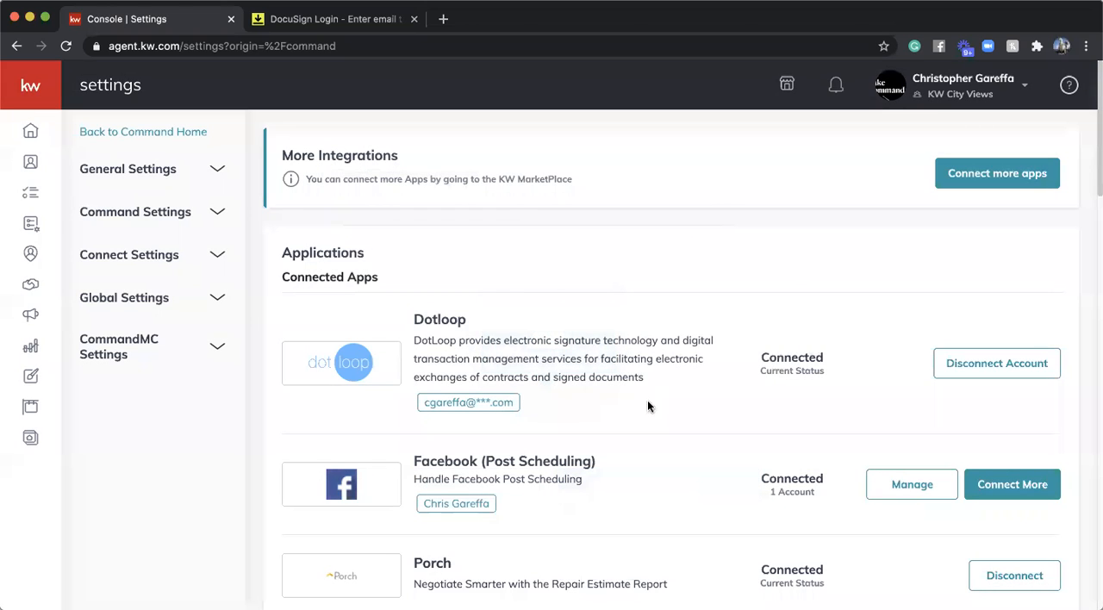
click(295, 17)
key(super+w)
- Connect DocuSign again by logging in with the email of the existing DocuSign account
scroll(557, 269, down, 2)
scroll(556, 269, down, 7)
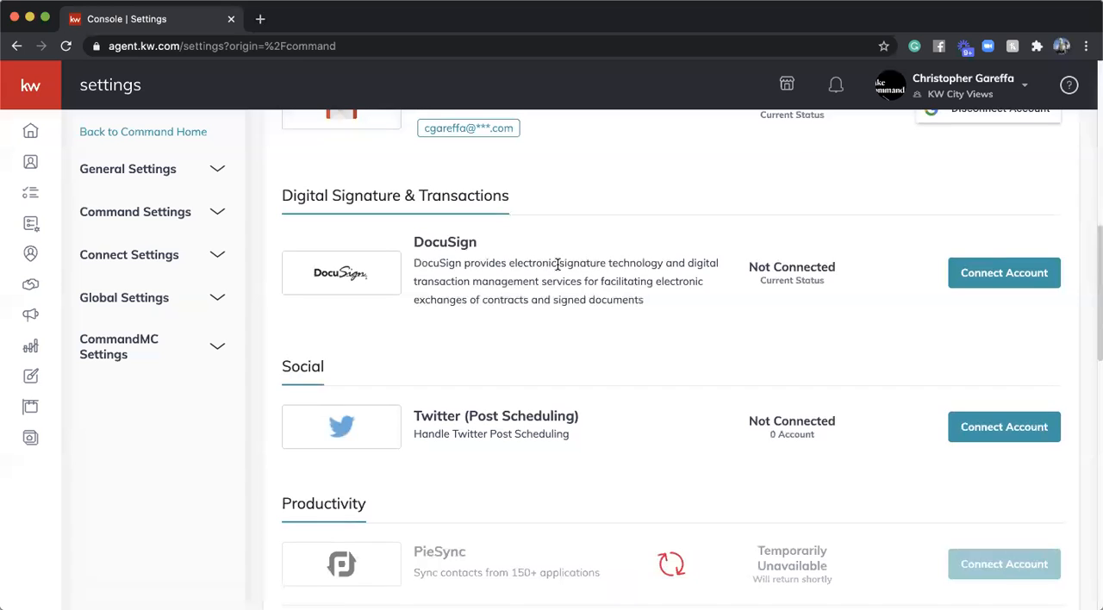
click(1024, 276)
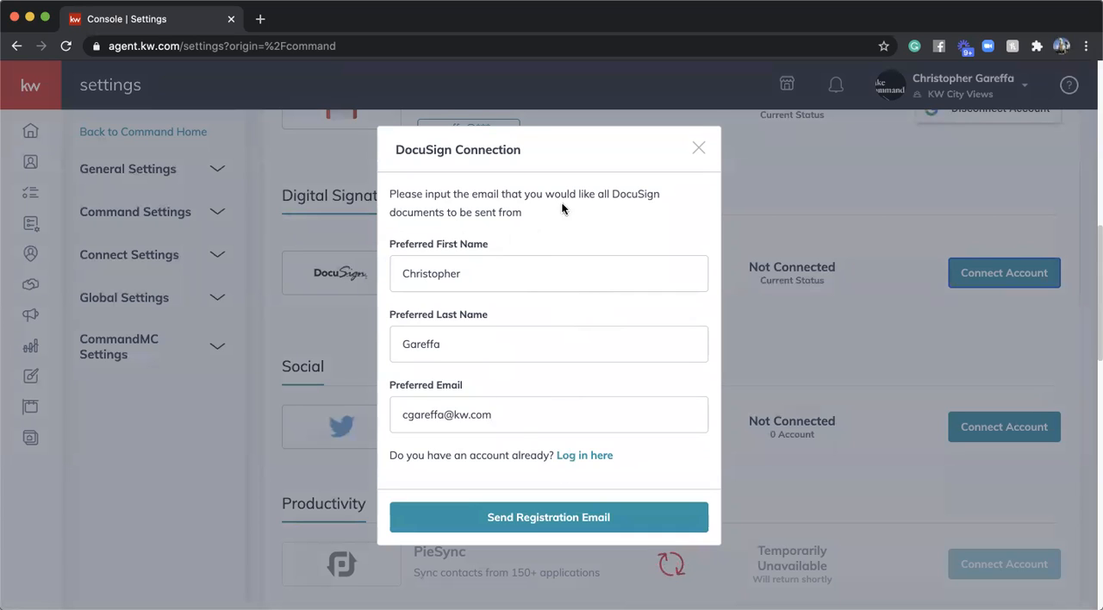
click(595, 457)
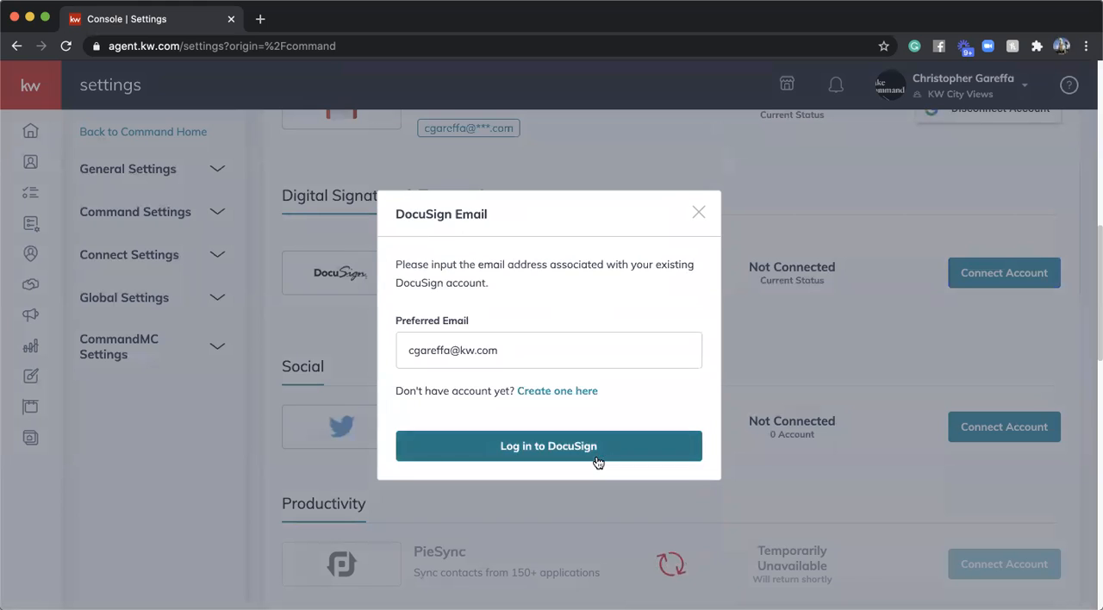
click(527, 441)
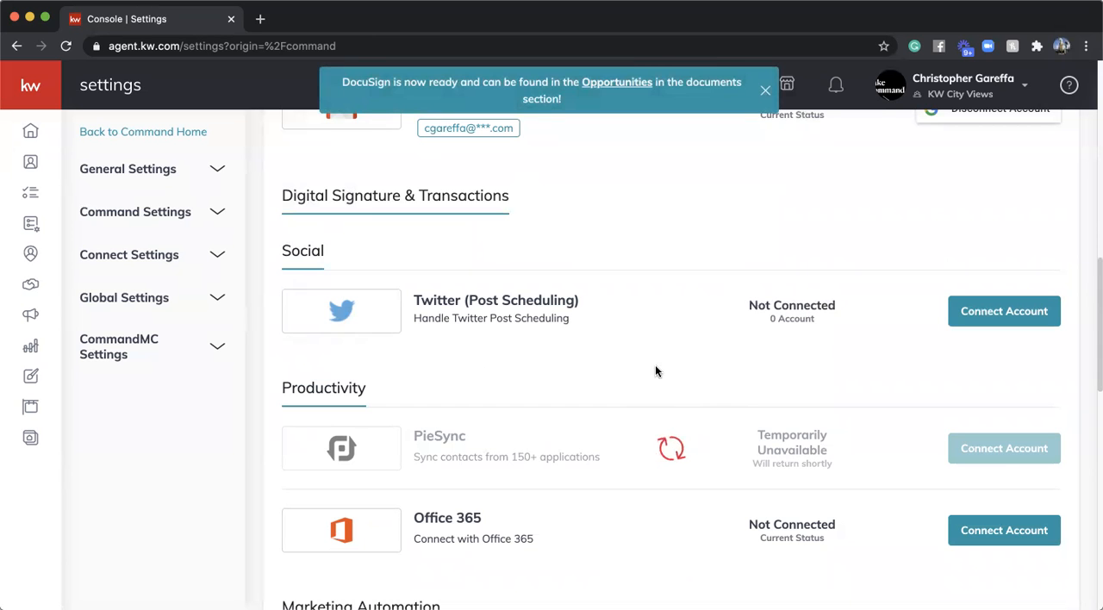
scroll(704, 227, up, 10)
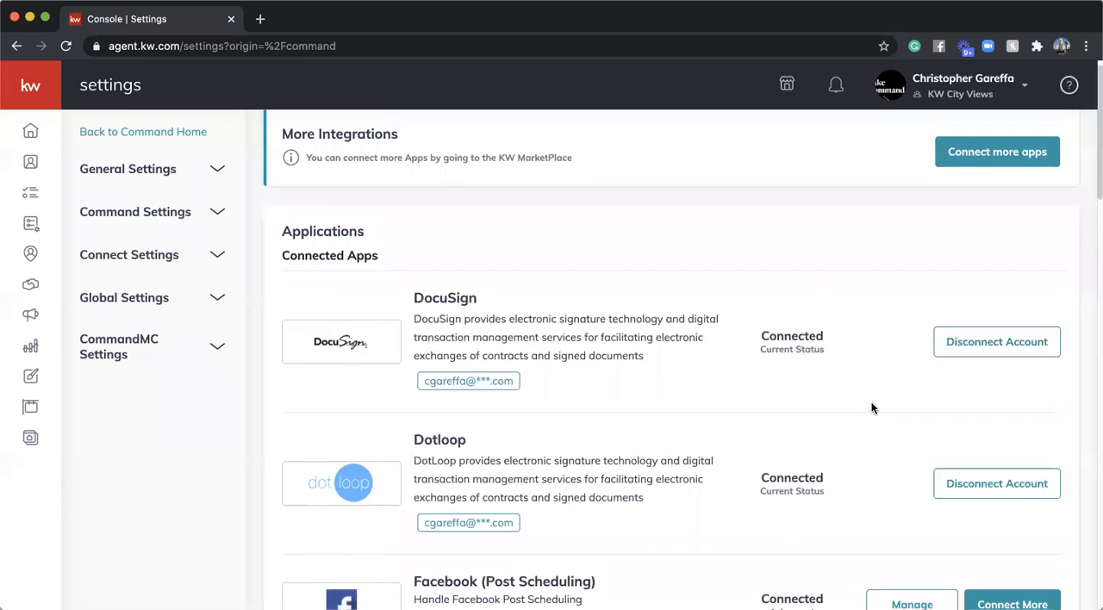
scroll(871, 406, up, 1)
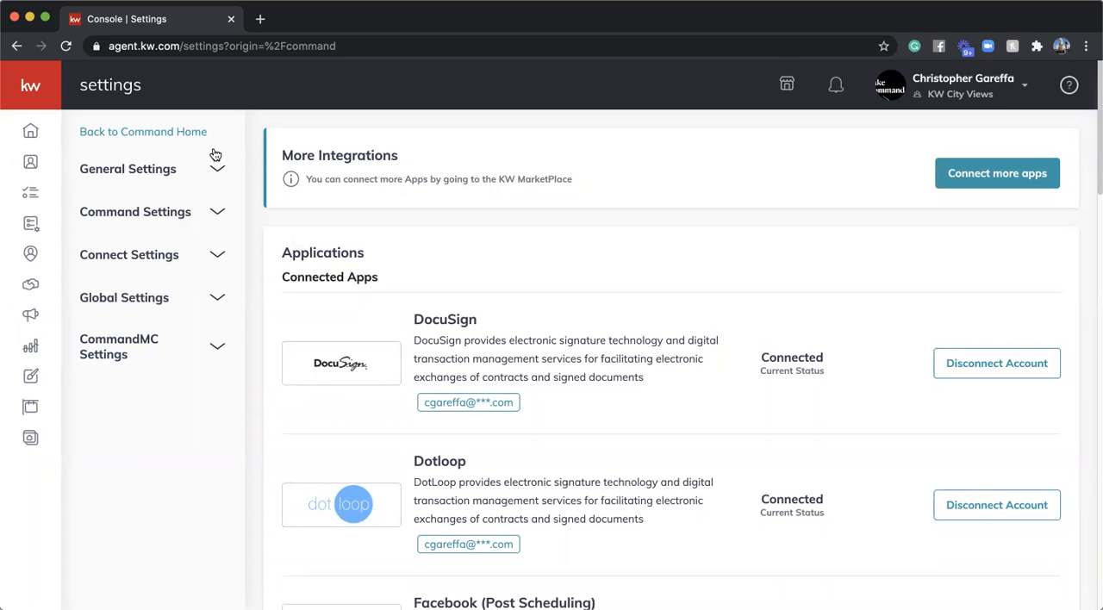
- Go to Contacts and switch from the KW City Views team account to the personal account
mouse_move(26, 164)
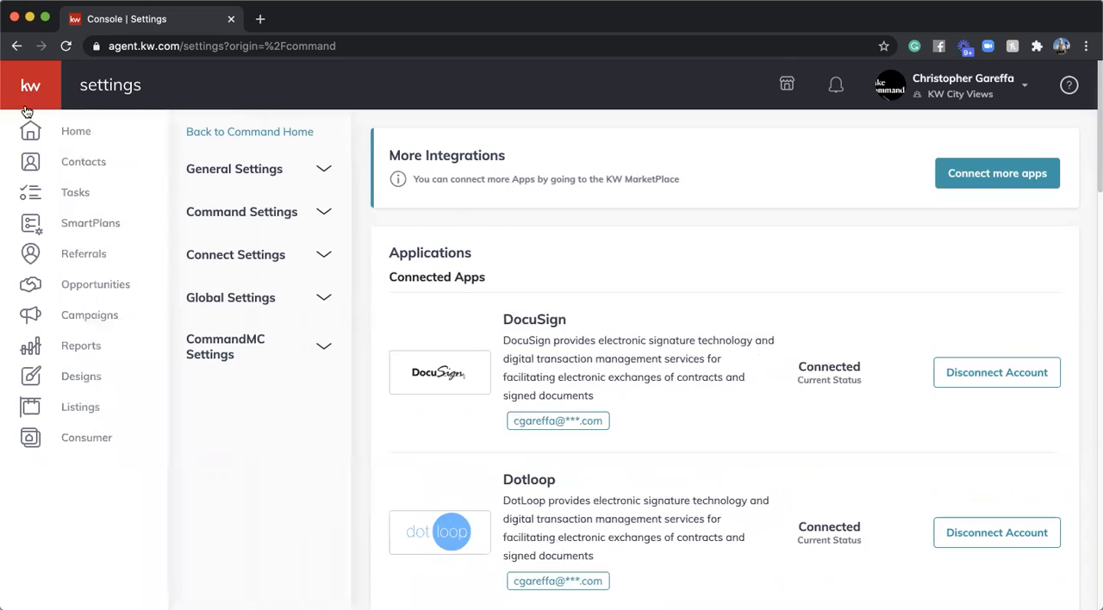
click(94, 175)
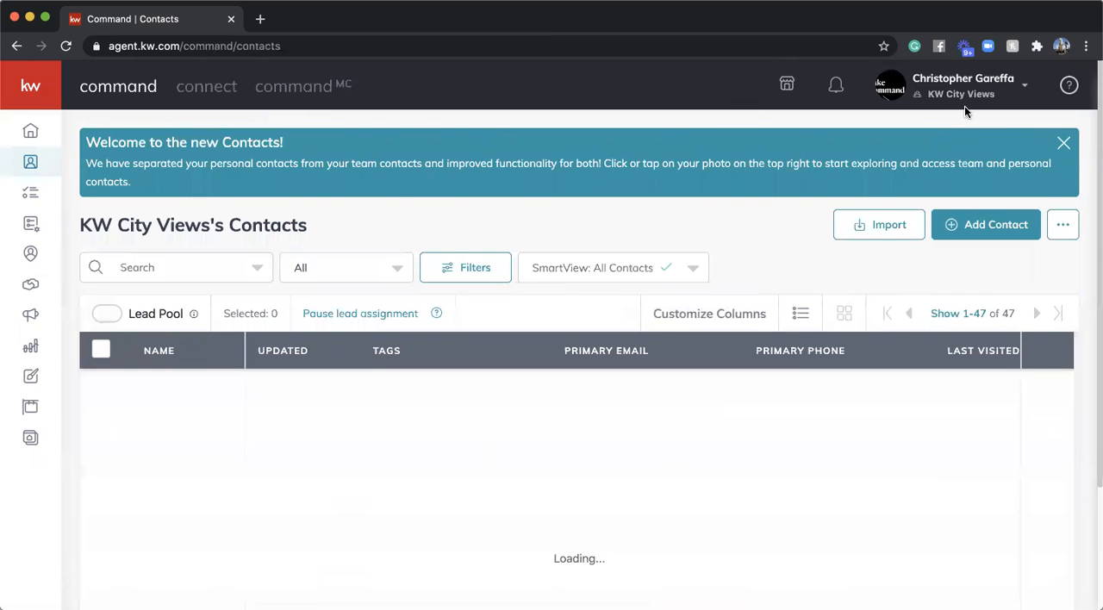
click(988, 81)
click(988, 83)
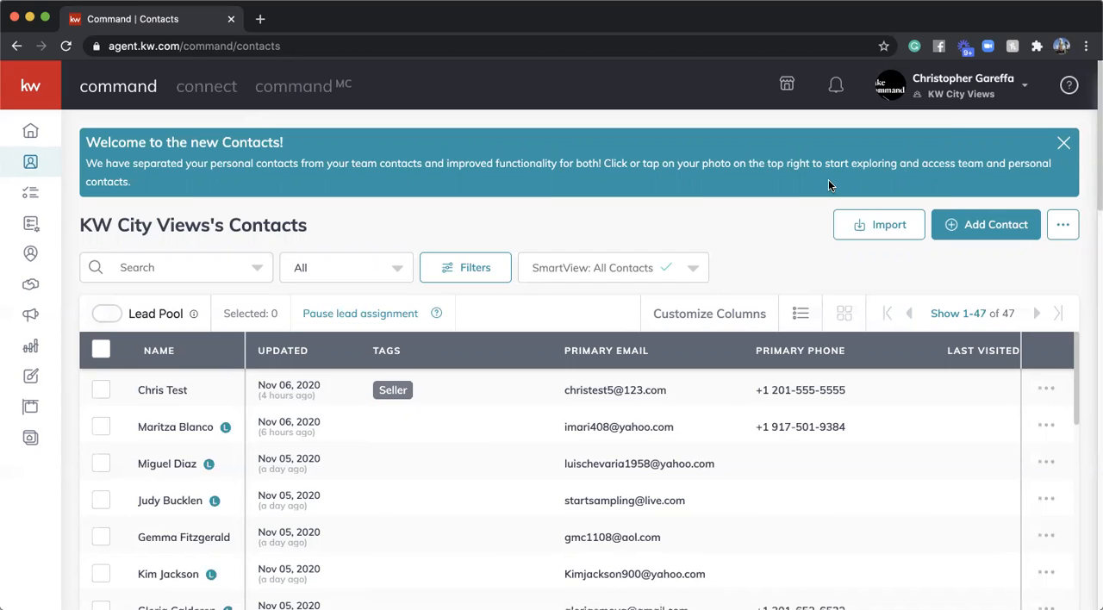
click(963, 83)
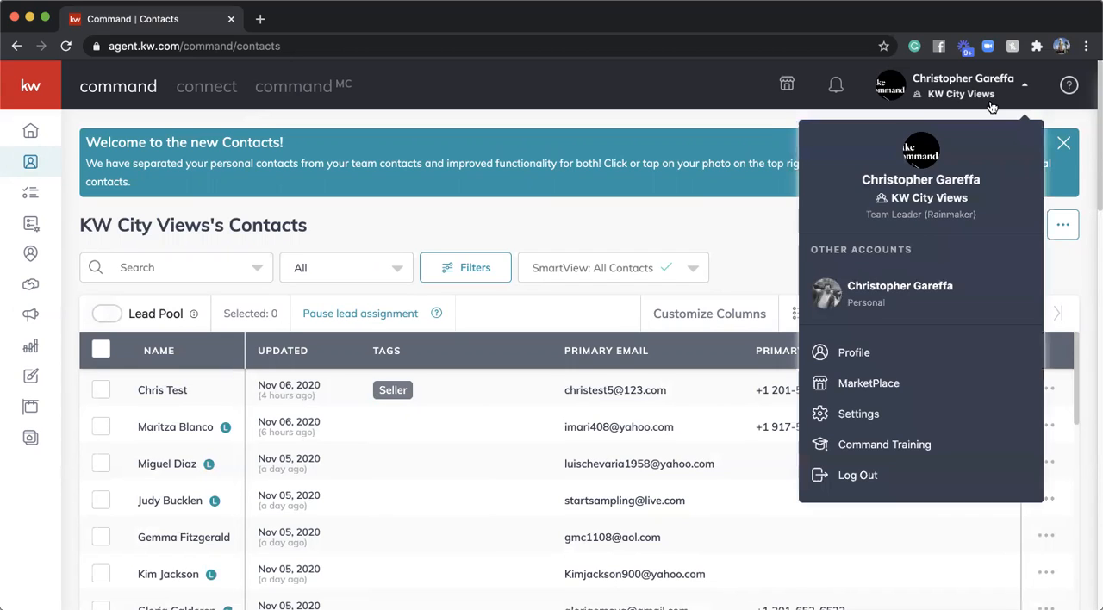
click(897, 292)
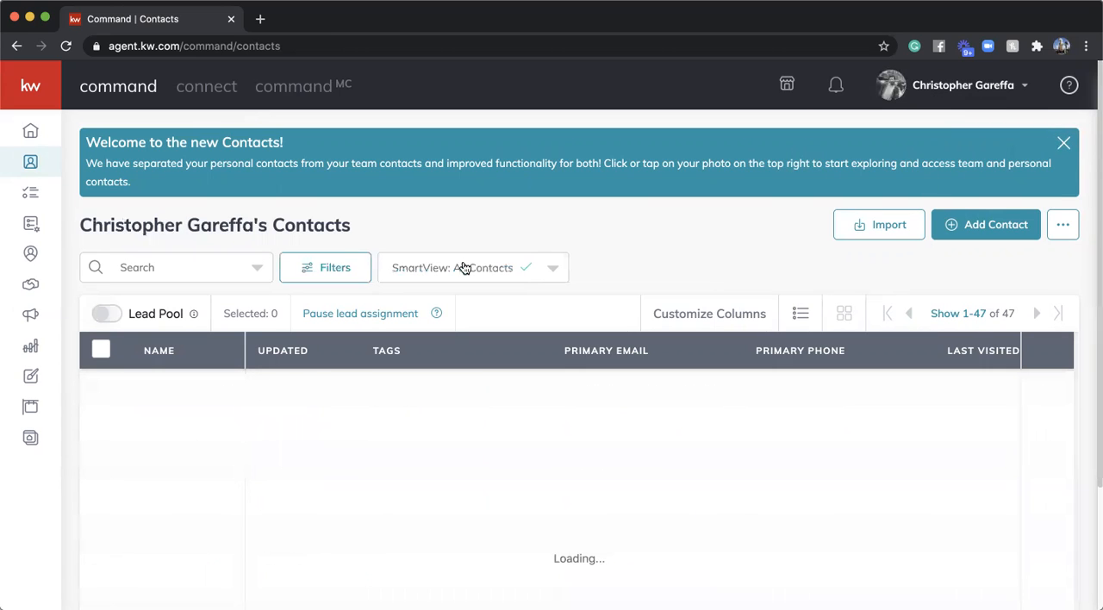
- Search the contacts by the test client's first name and open the contact tagged "looking in rutherford" and Buyer
scroll(495, 218, down, 3)
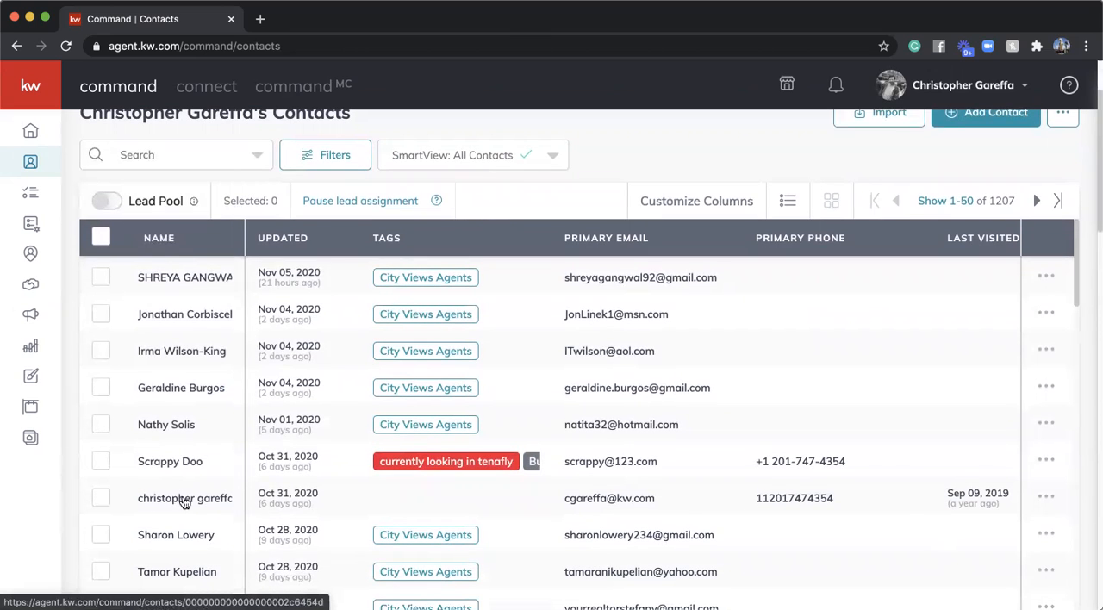
scroll(183, 503, down, 10)
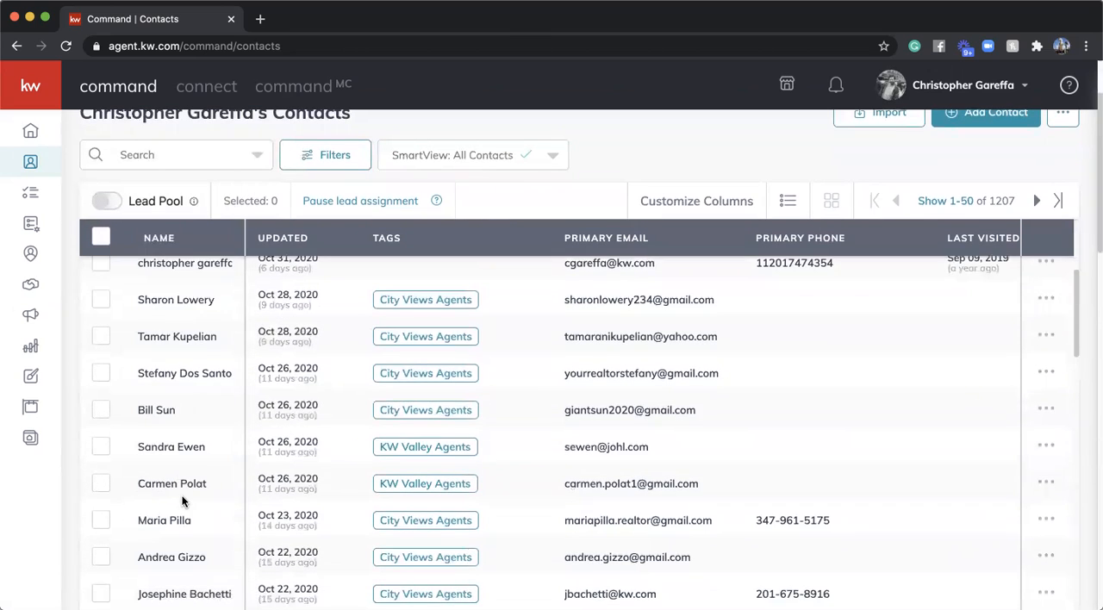
scroll(183, 502, down, 5)
scroll(184, 502, up, 20)
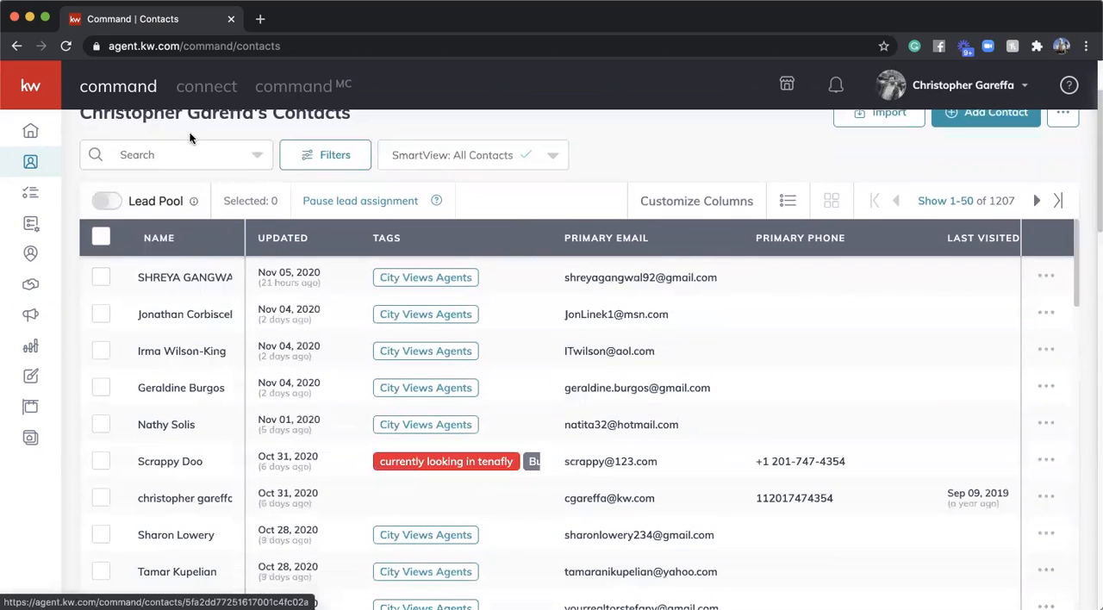
click(175, 154)
text(chris)
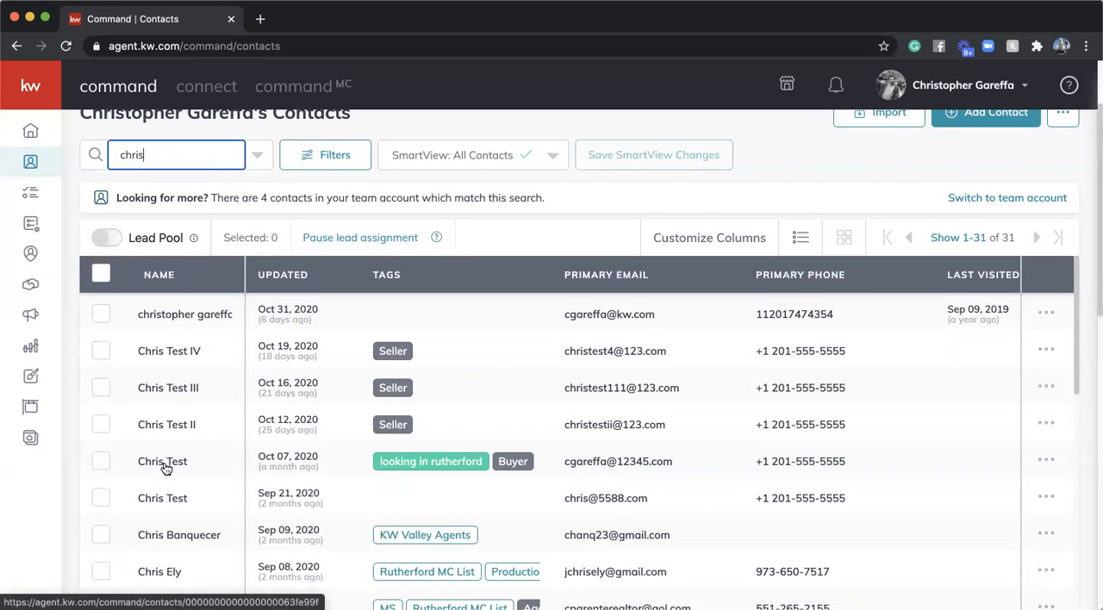
click(163, 462)
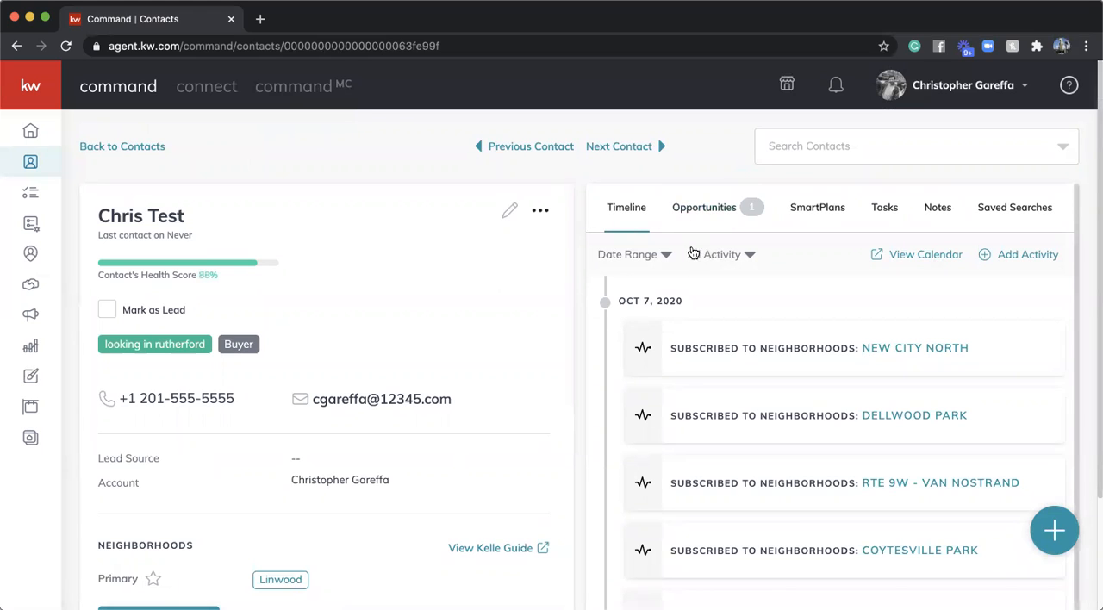
- Start a new opportunity from the contact's opportunities and choose Listing as the opportunity type
click(708, 217)
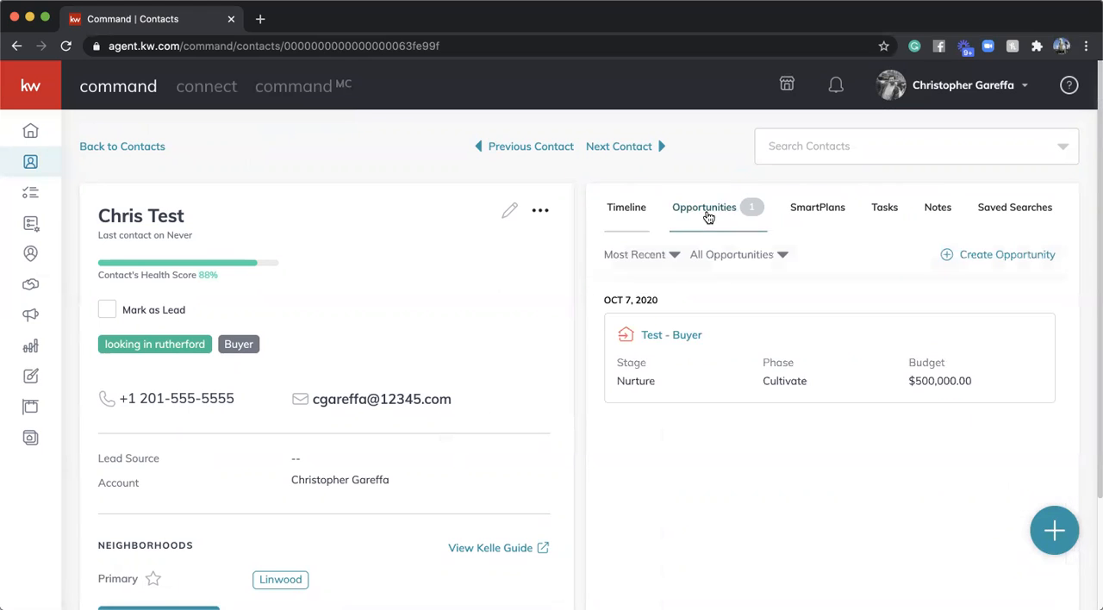
click(991, 256)
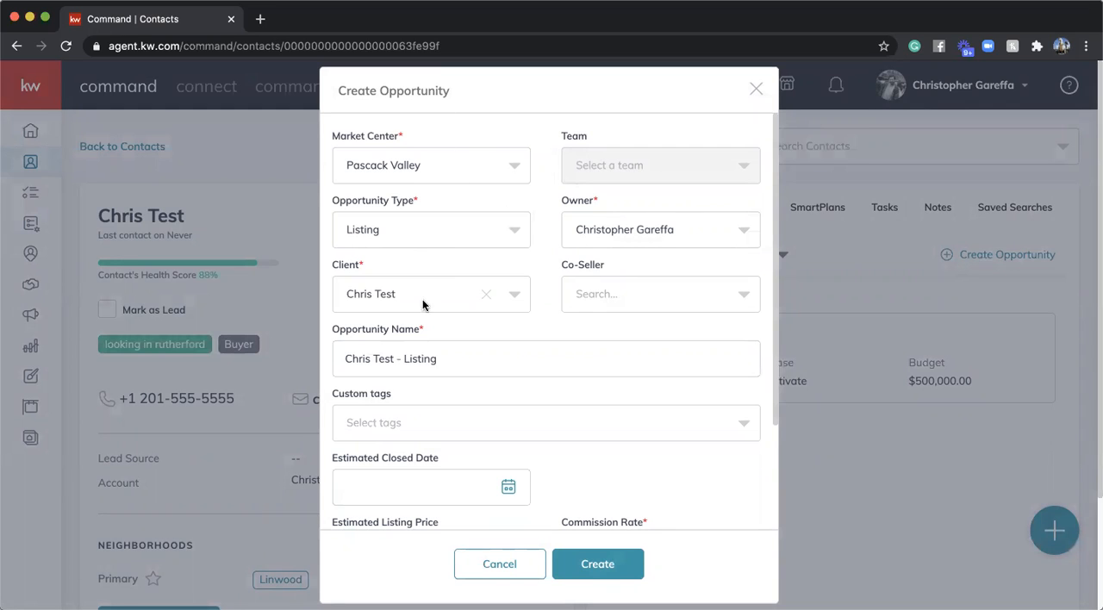
click(450, 235)
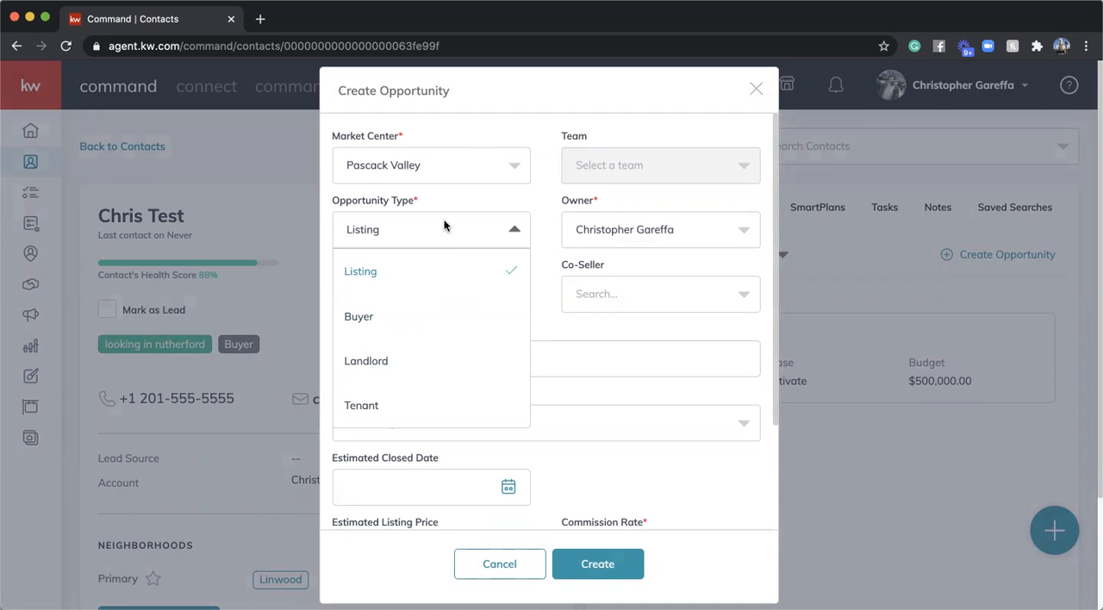
click(439, 227)
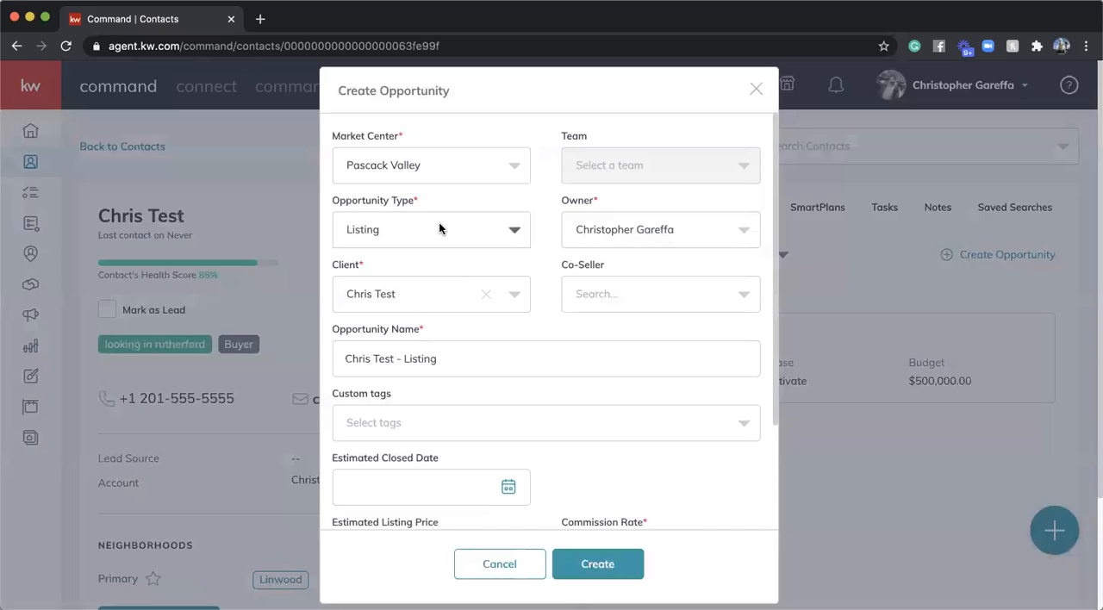
click(438, 227)
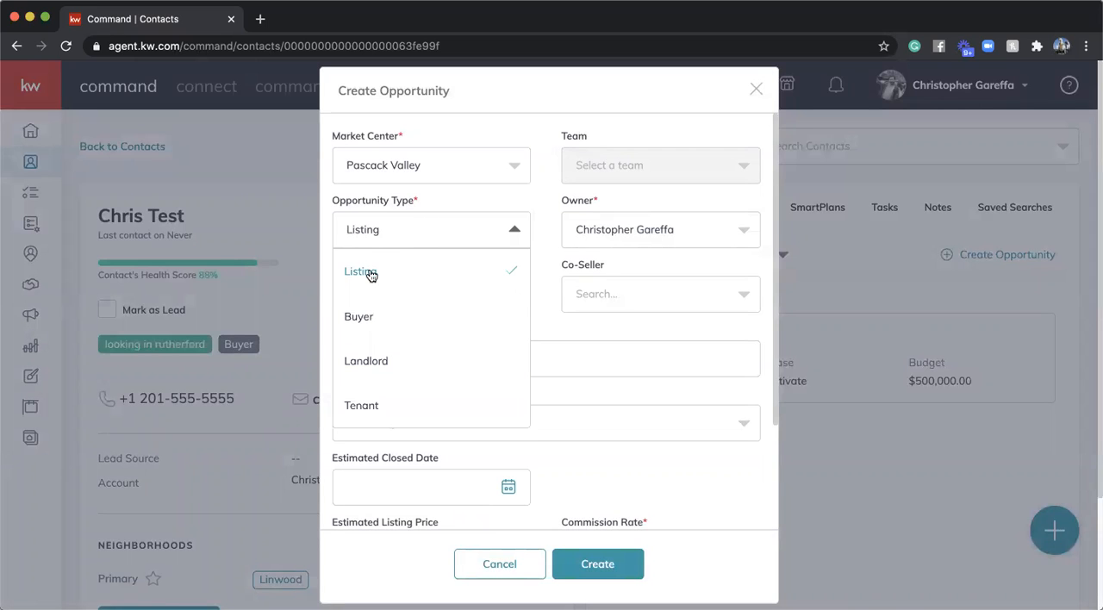
click(371, 273)
click(413, 234)
click(413, 230)
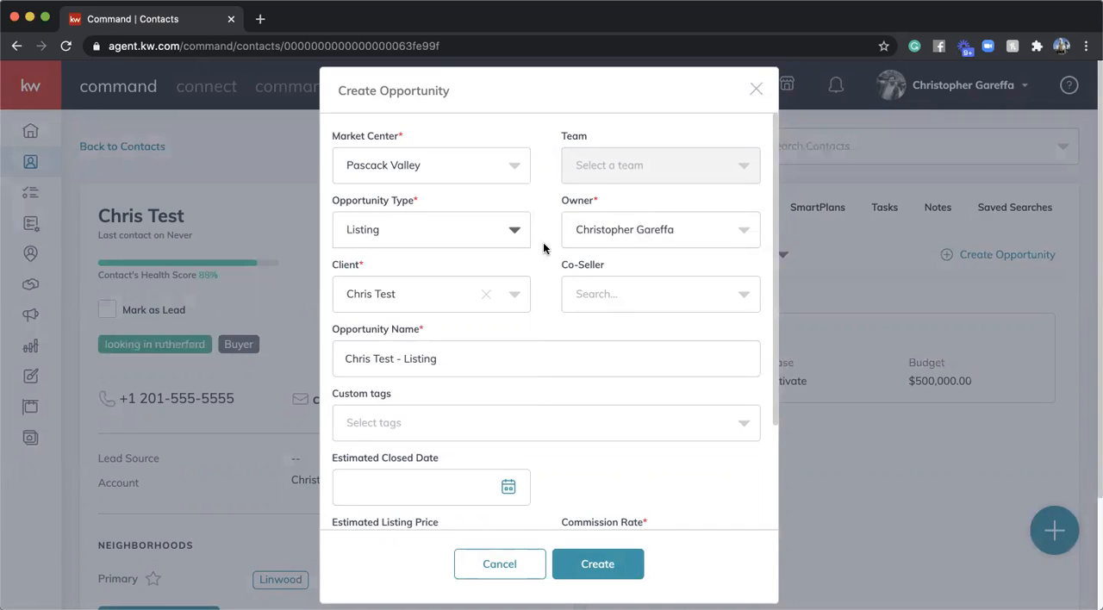
- Check the owner choices and look over the remaining fields of the opportunity form
click(647, 231)
click(647, 231)
scroll(556, 215, down, 1)
scroll(556, 215, down, 3)
scroll(556, 247, up, 4)
scroll(544, 310, down, 1)
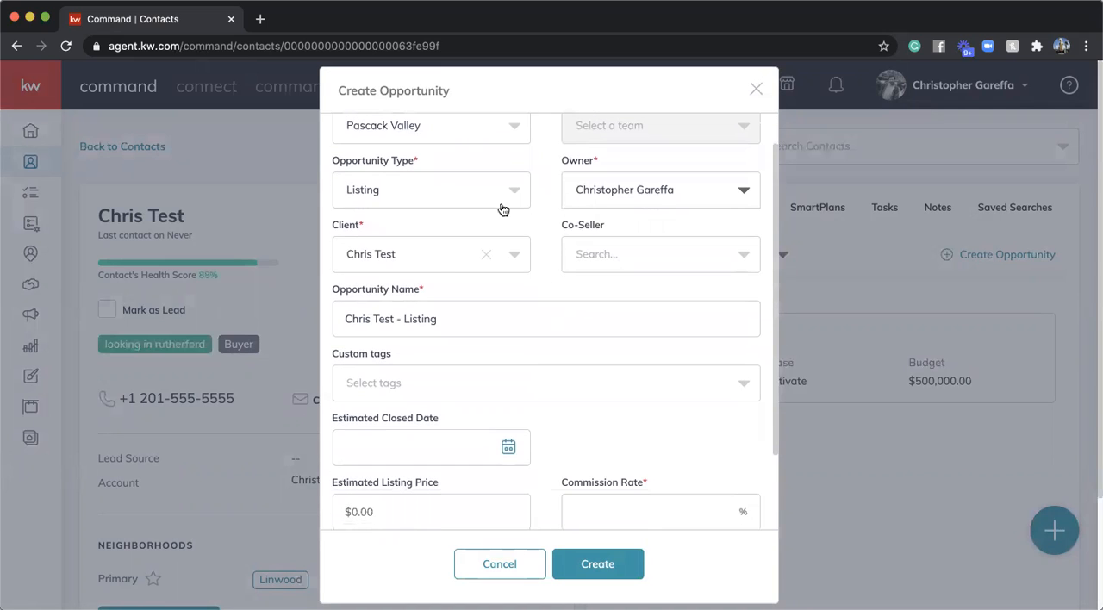
- Append the property's street address in parentheses to the opportunity name
click(461, 320)
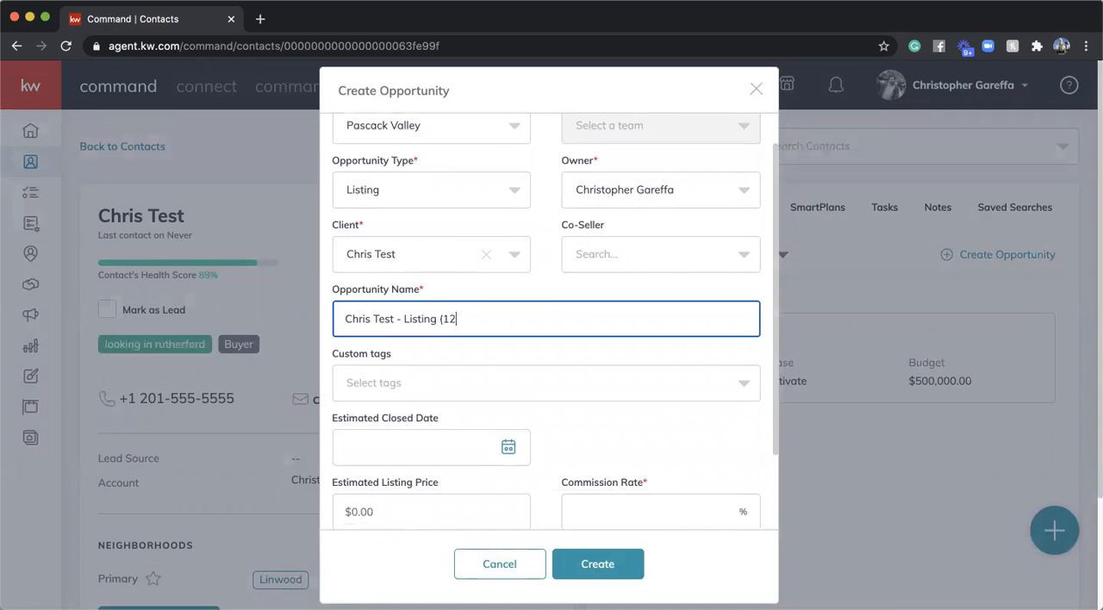
text((123 Tice V)
key(BackSpace)
text(Bl)
click(522, 351)
- Set the opportunity's estimated closed date to 11/30/2020
scroll(522, 351, down, 1)
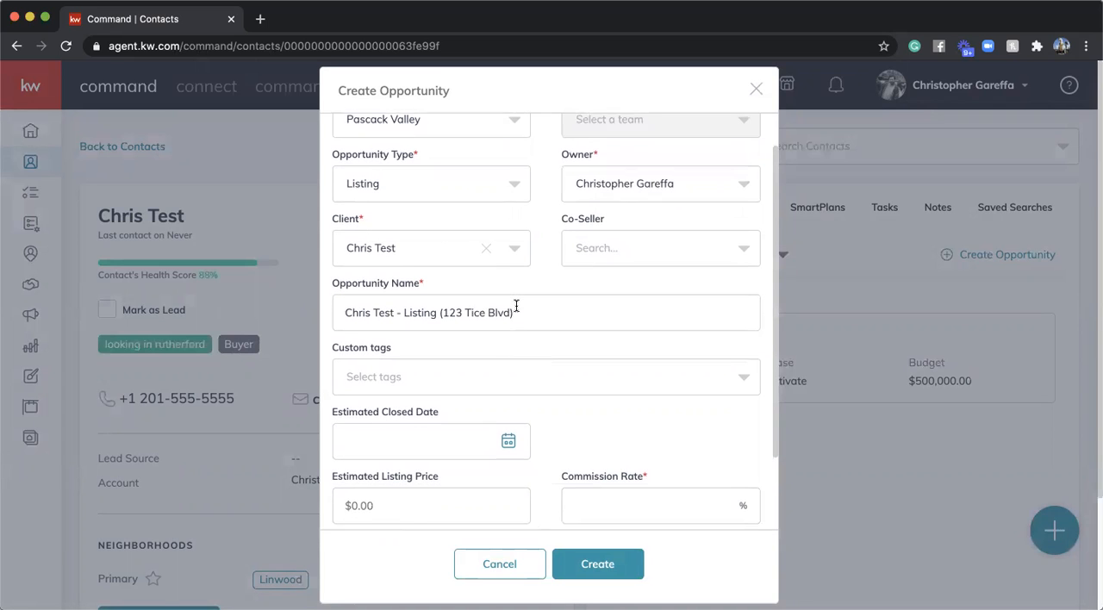
scroll(516, 306, down, 1)
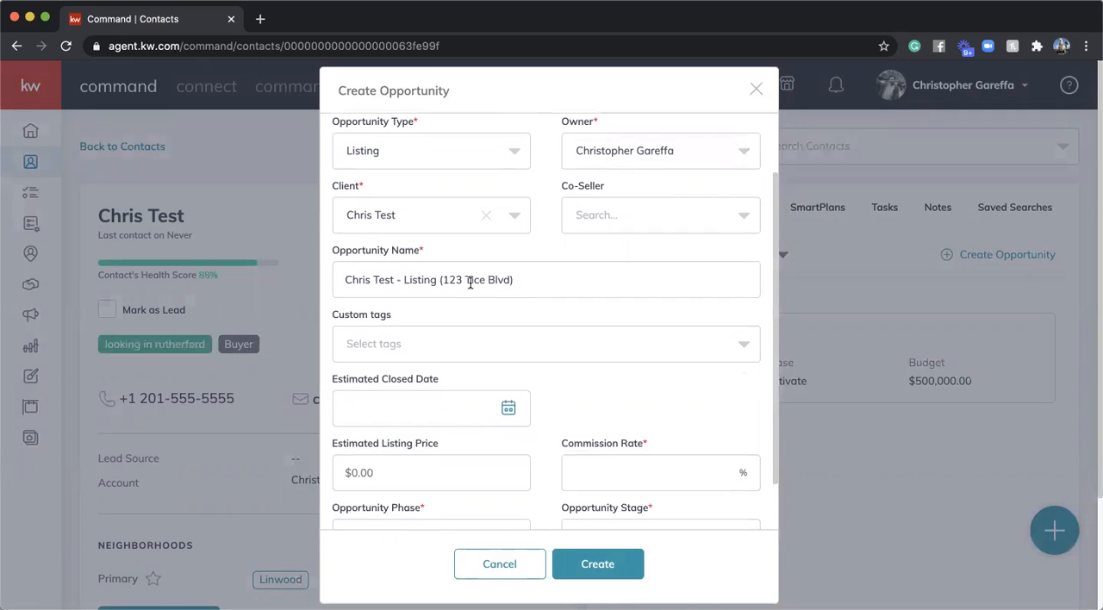
scroll(437, 389, down, 1)
click(449, 381)
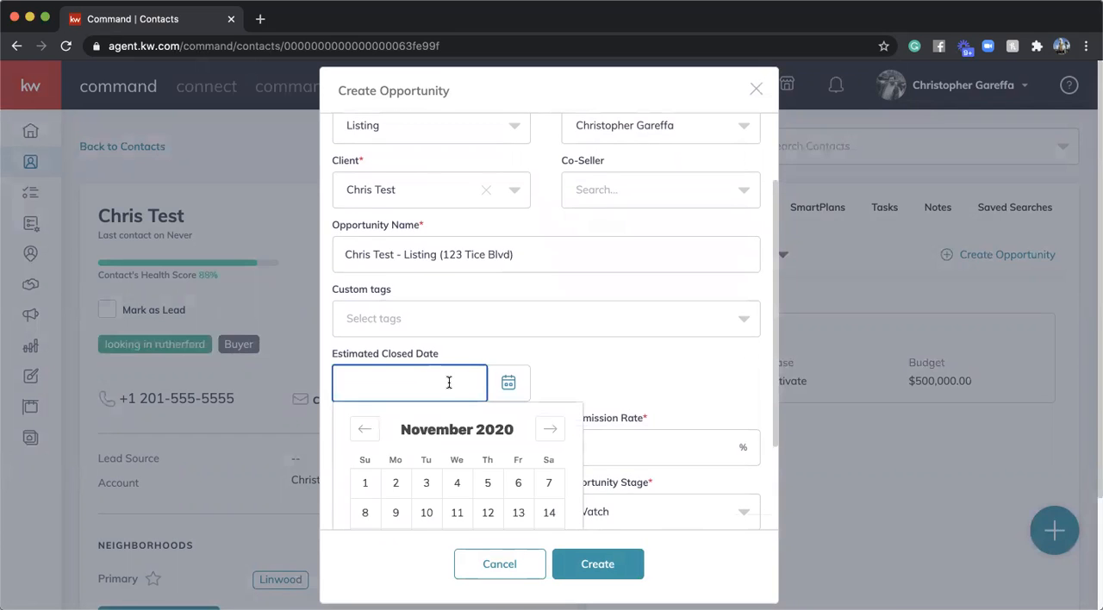
scroll(544, 443, down, 1)
click(396, 505)
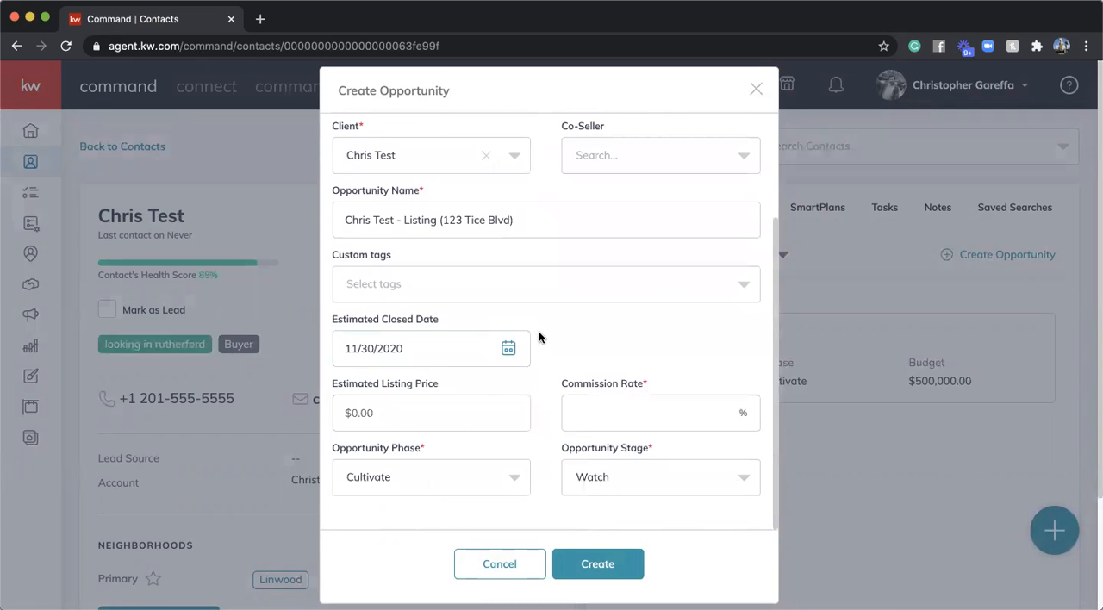
- Enter an estimated listing price of $500,000 and a commission rate of 2.5% for the opportunity
click(402, 422)
text(500,000)
key(Tab)
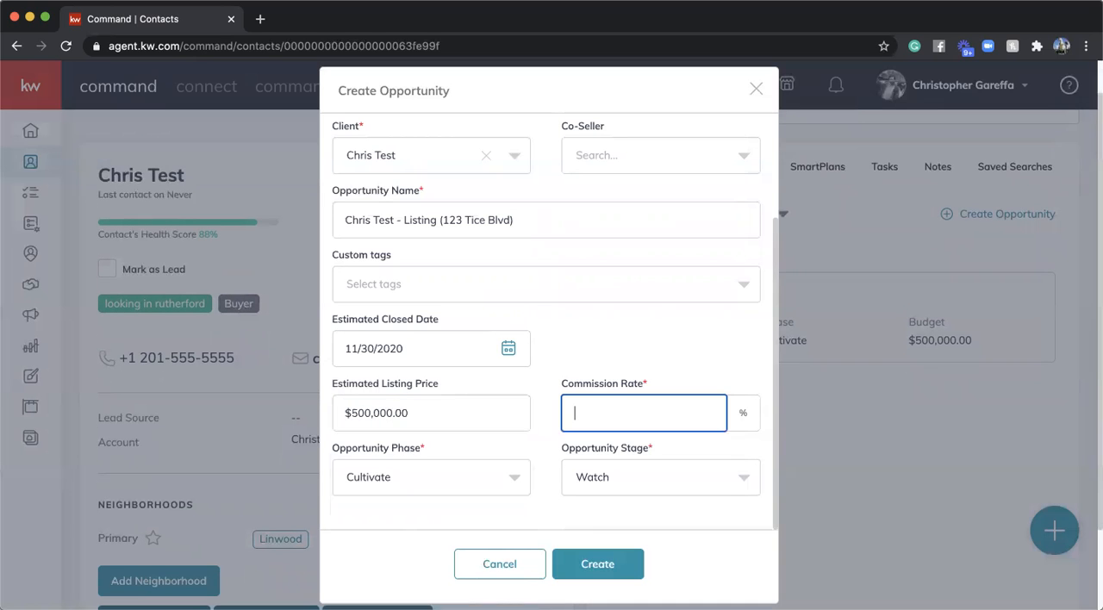
text(2.5)
click(575, 330)
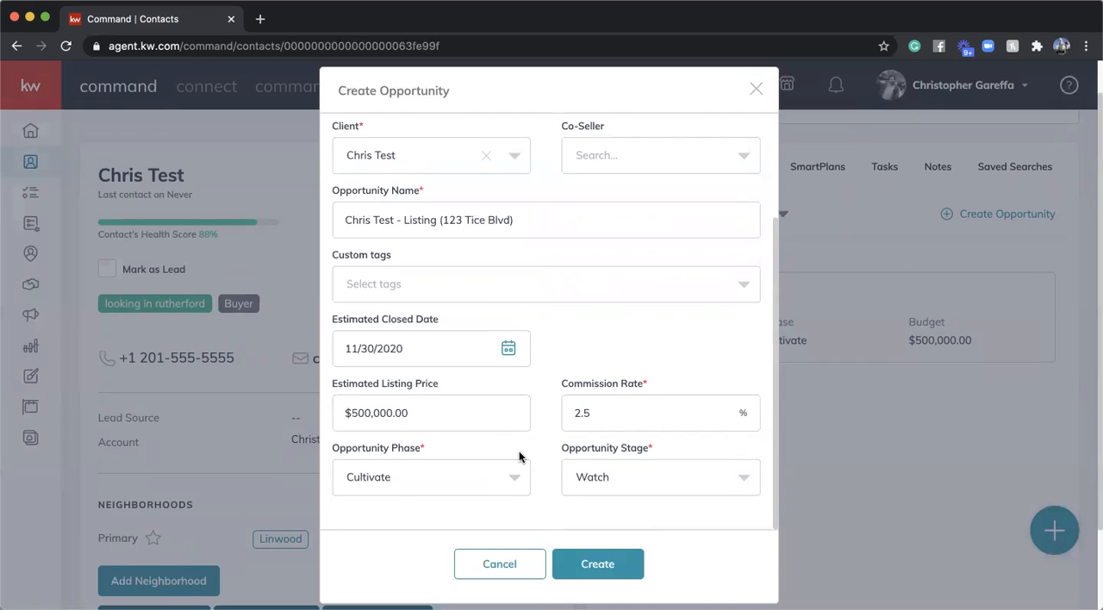
- Set the opportunity phase to Active and the opportunity stage to Showing
click(497, 465)
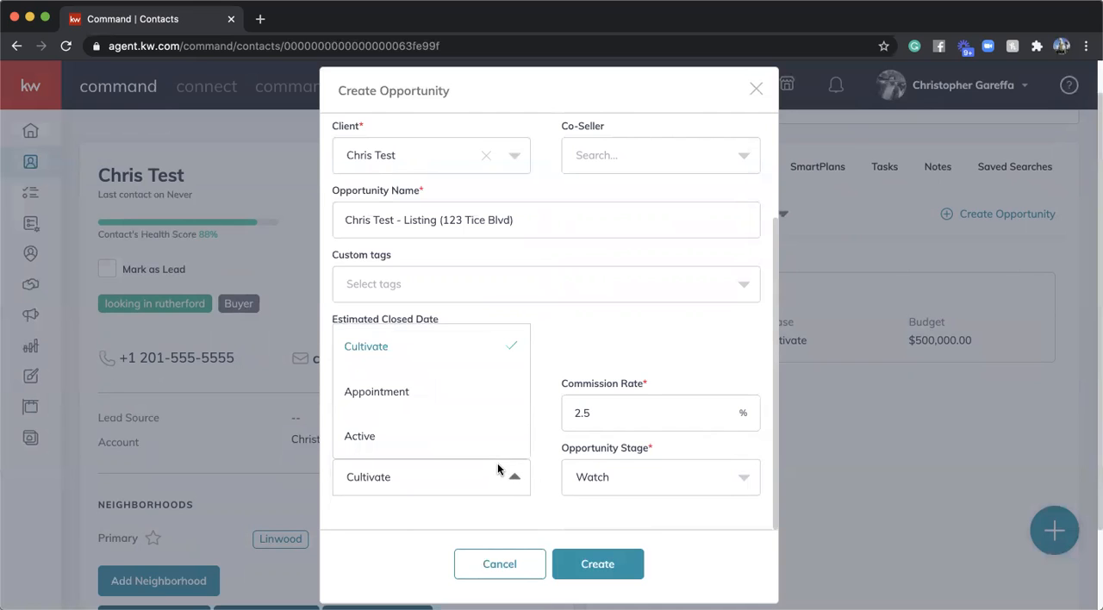
click(431, 441)
click(638, 477)
click(632, 345)
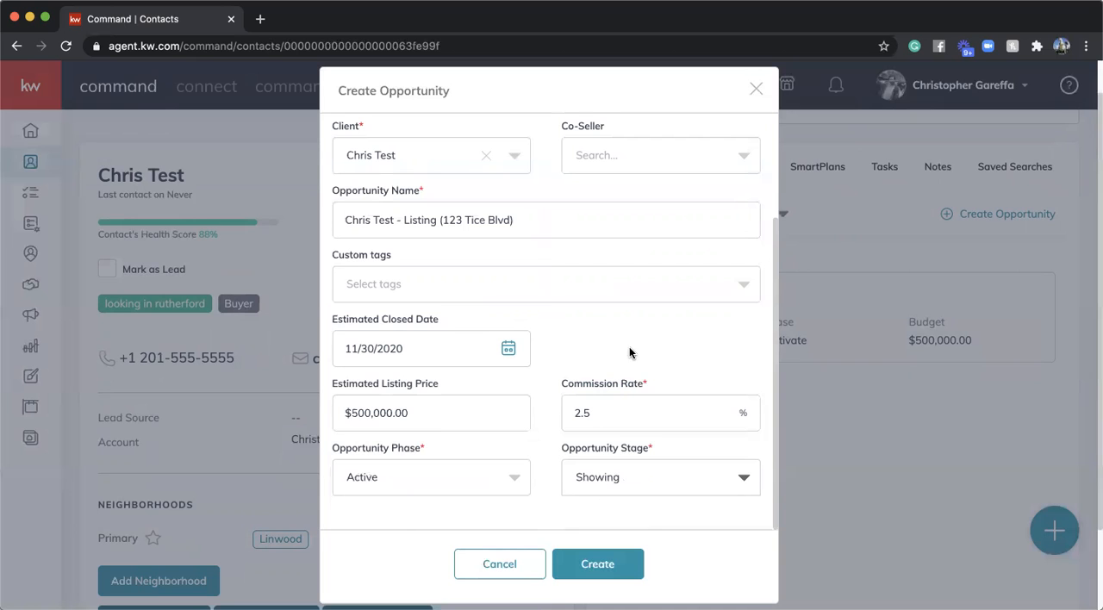
- Create the opportunity and open the new listing's details page, leaving only that page open
scroll(699, 337, up, 3)
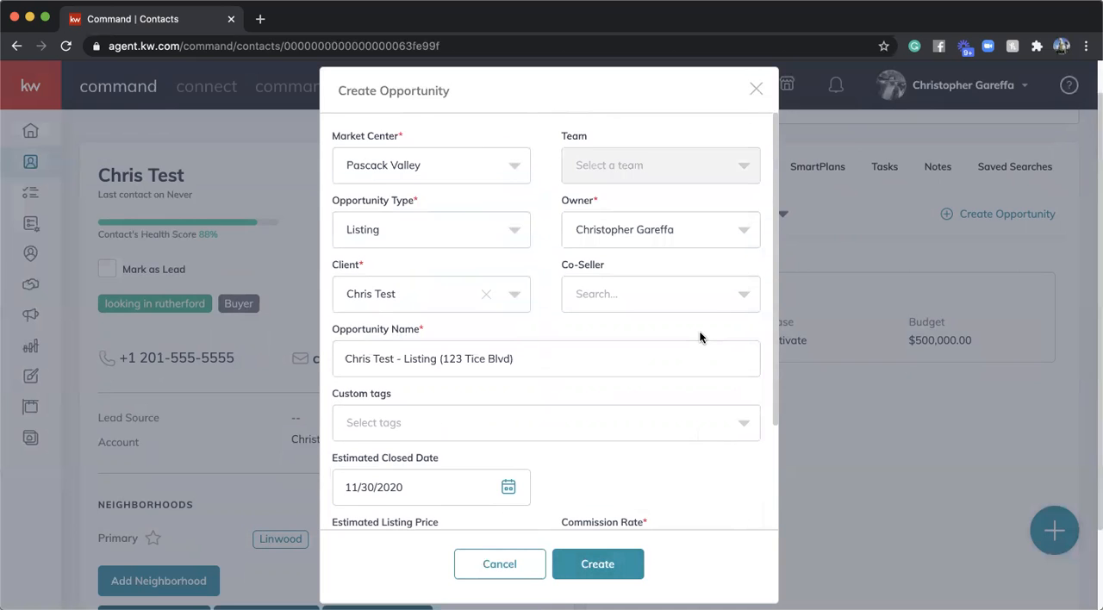
scroll(700, 337, down, 3)
click(596, 563)
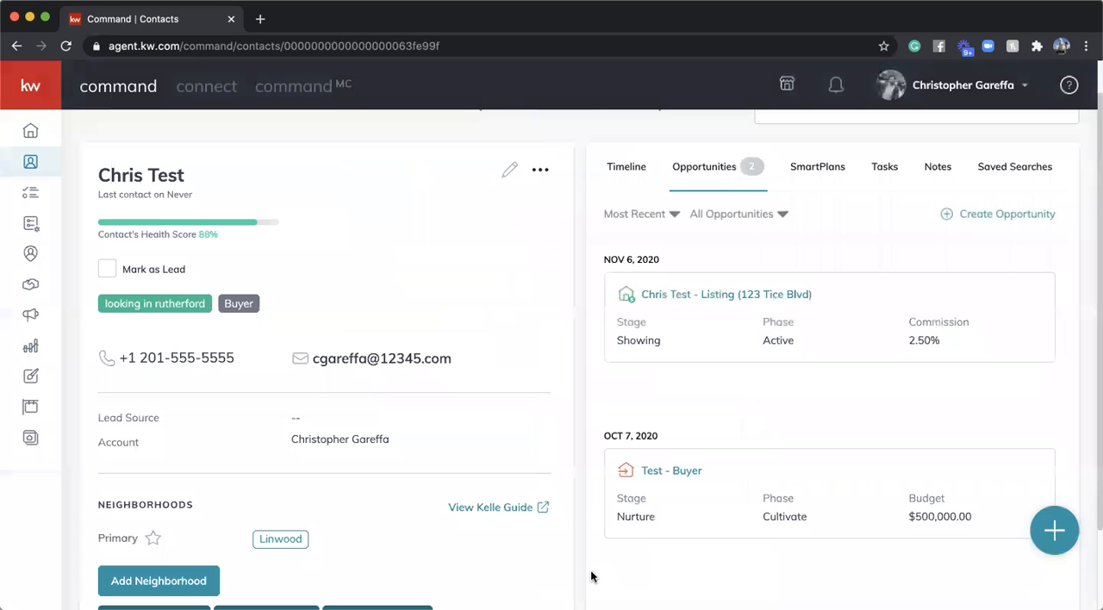
click(715, 302)
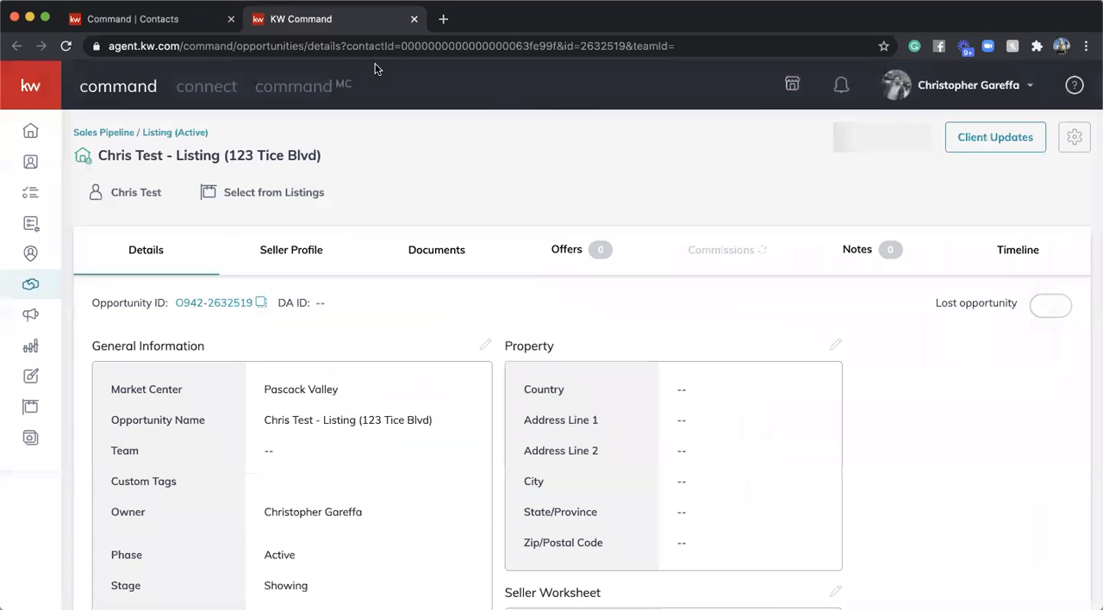
click(231, 19)
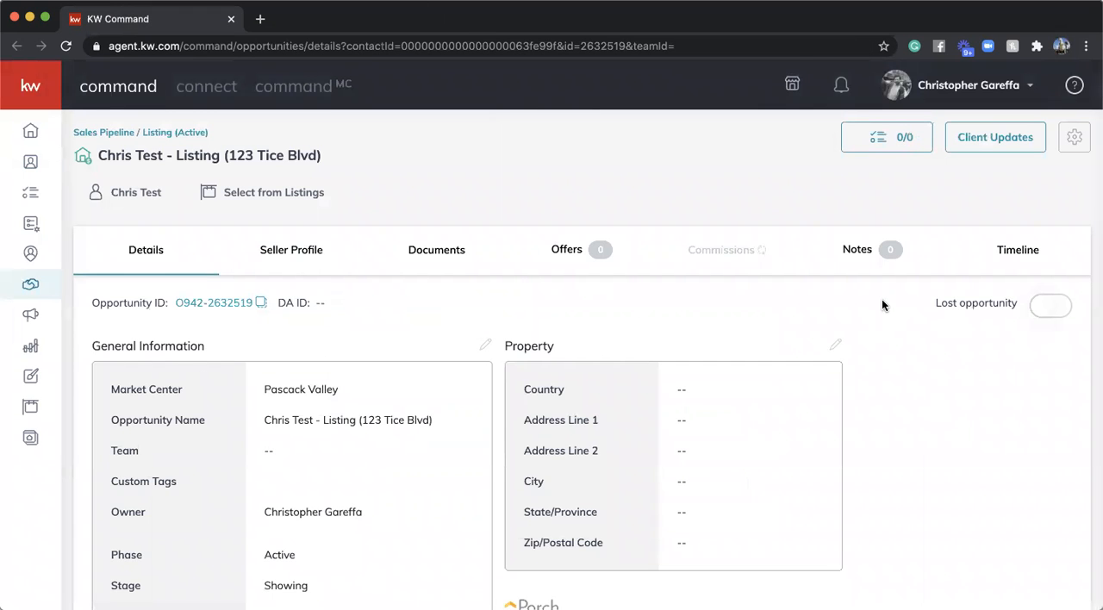
- Fill in the listing's property information with the suggested match for its street address and save it
scroll(882, 299, down, 2)
click(834, 265)
text(123 tice)
click(450, 302)
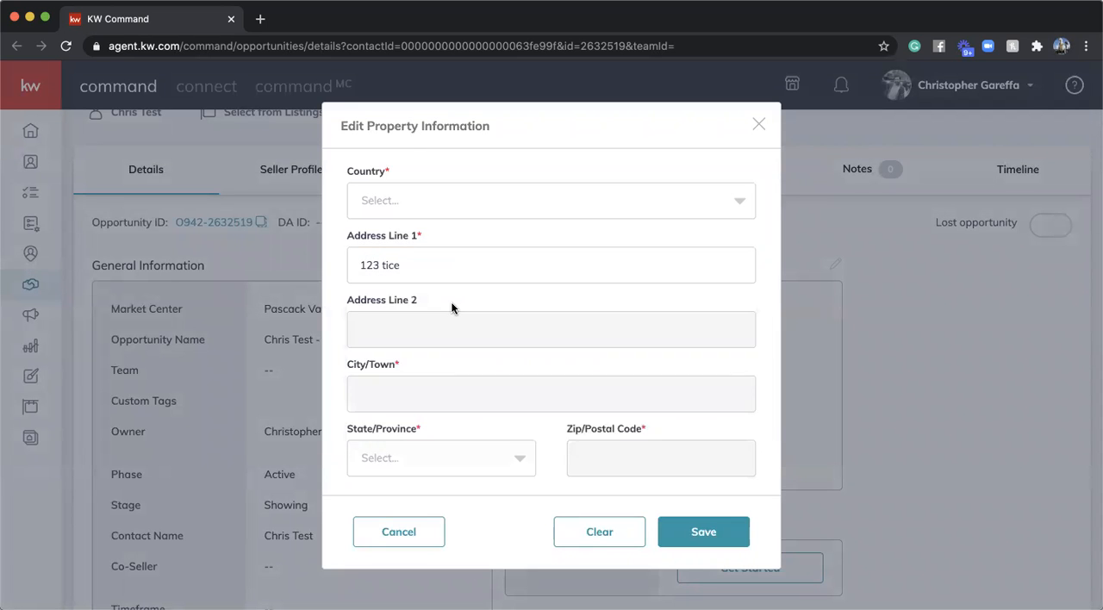
click(720, 530)
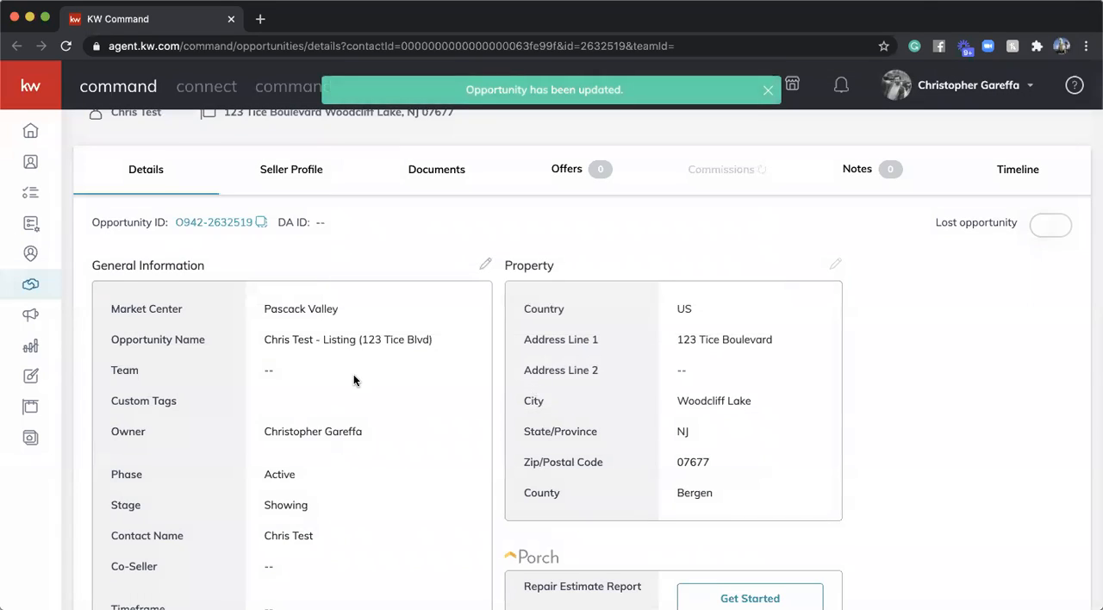
- Edit the opportunity's general information and set the contract date to 11/27/2020
scroll(353, 376, down, 1)
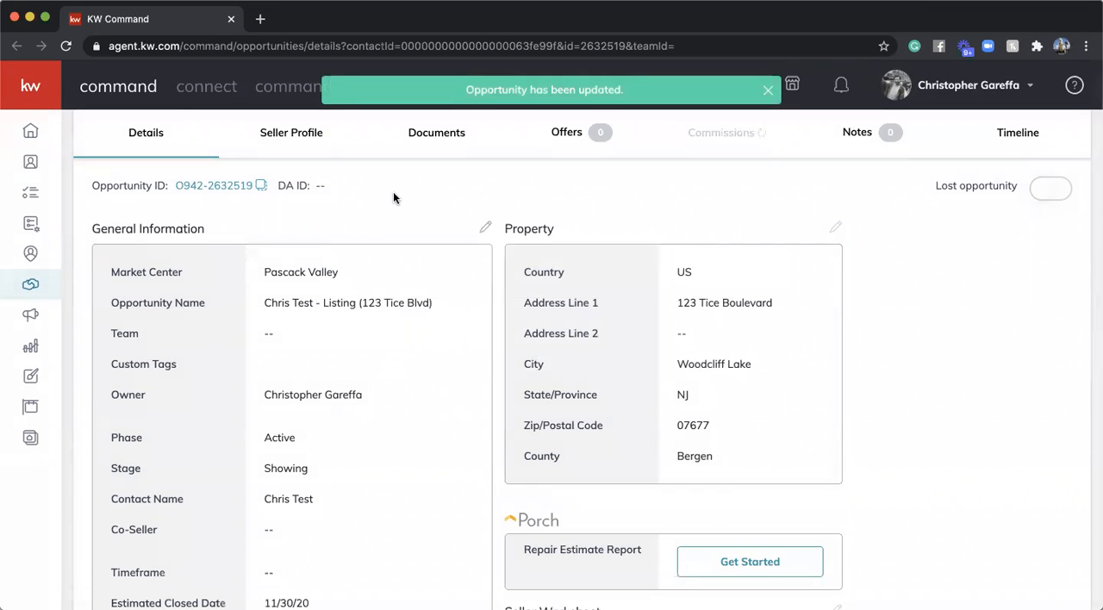
scroll(348, 331, down, 4)
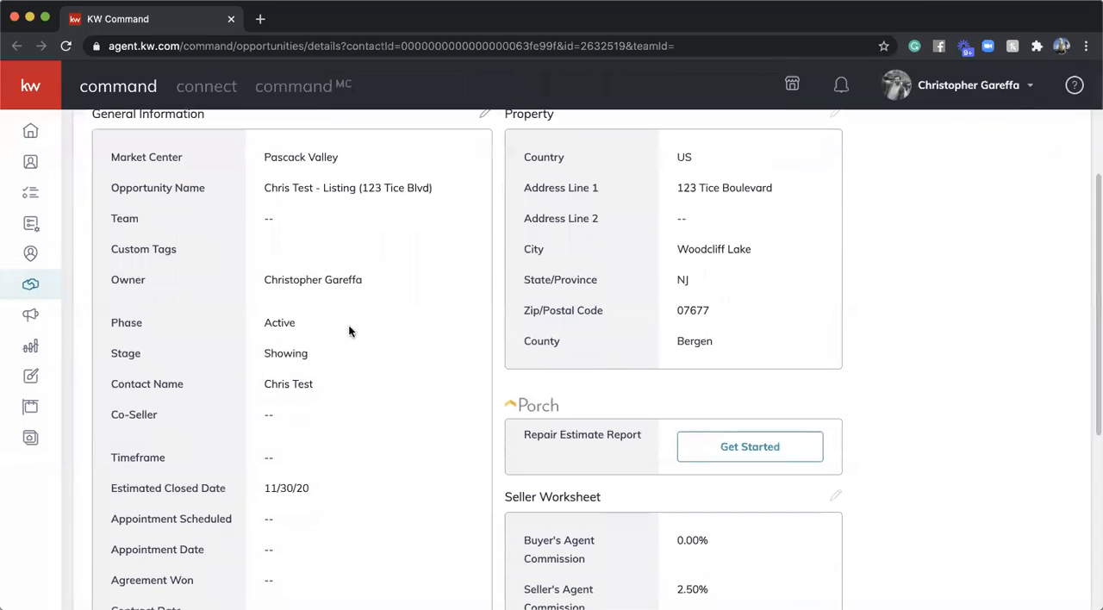
scroll(348, 331, down, 3)
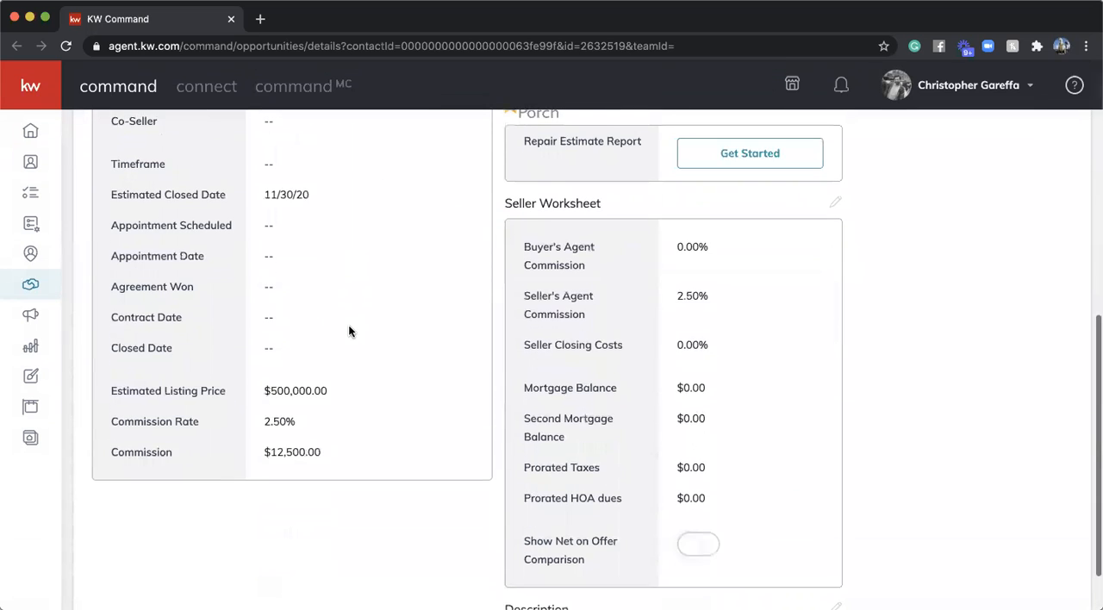
scroll(348, 331, up, 5)
scroll(348, 331, up, 2)
click(480, 261)
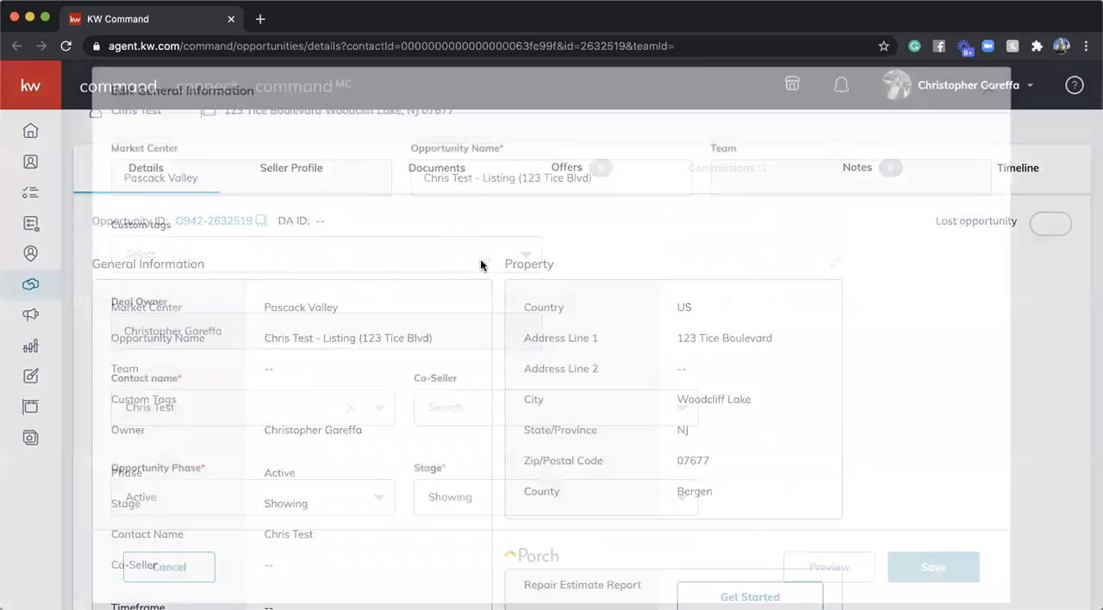
scroll(427, 389, down, 4)
click(668, 371)
scroll(594, 443, down, 1)
click(596, 442)
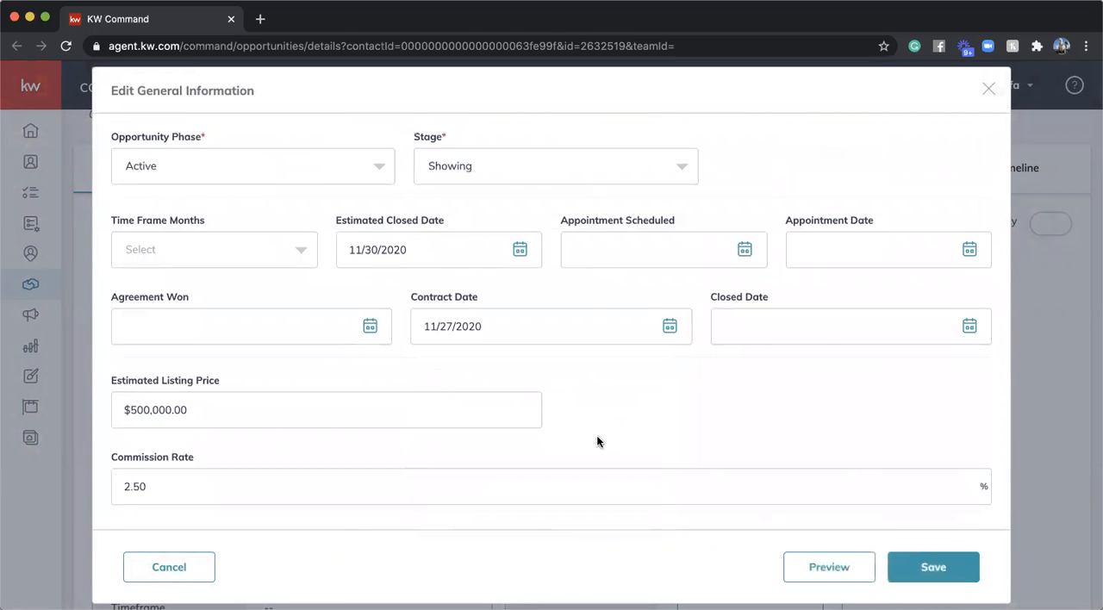
- Set the closed date to 11/30/2020 and save the general information
click(970, 326)
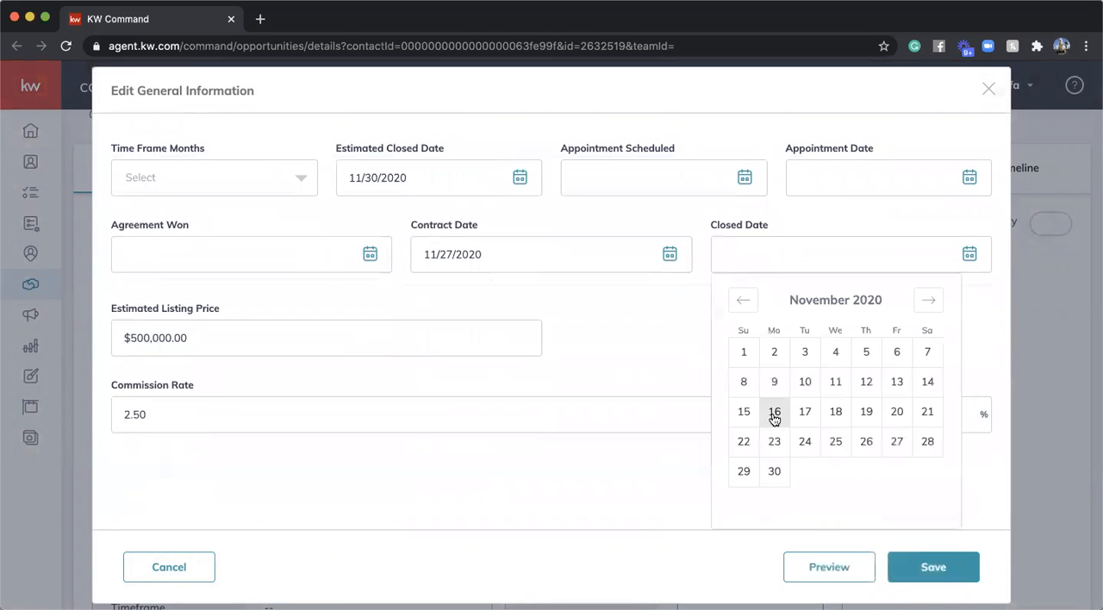
click(773, 472)
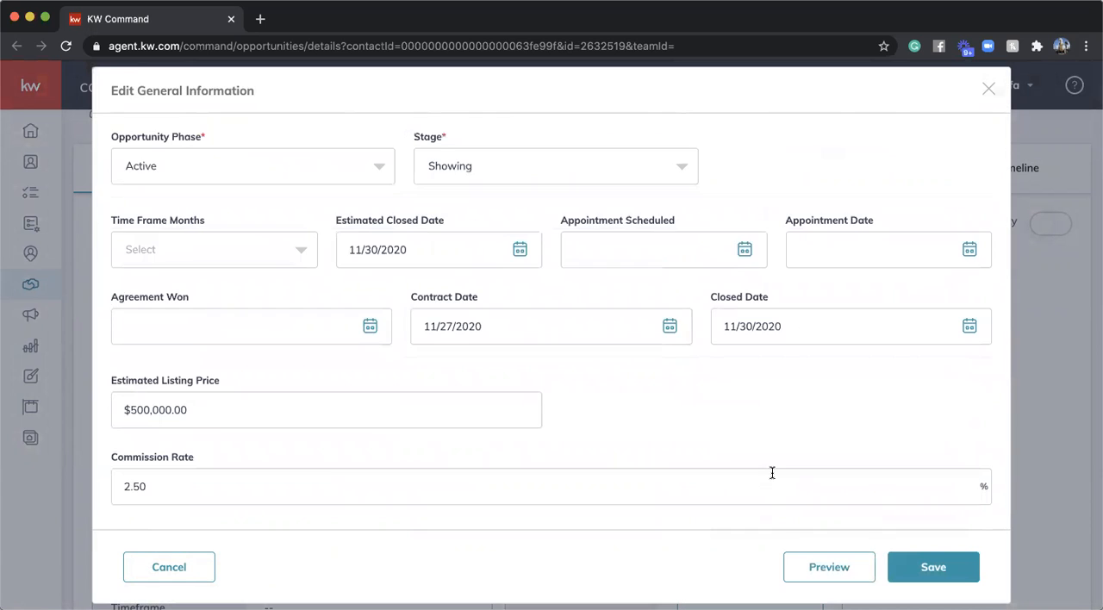
click(924, 566)
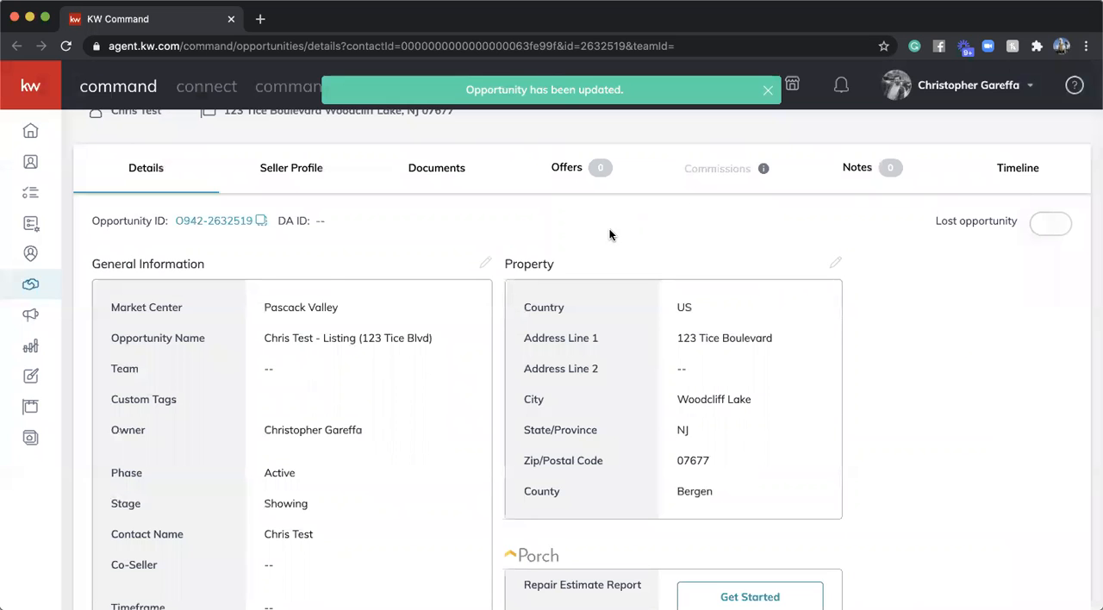
- Open the opportunity's documents and select NJ - Residential as the checklist type
scroll(610, 228, down, 10)
scroll(609, 229, up, 10)
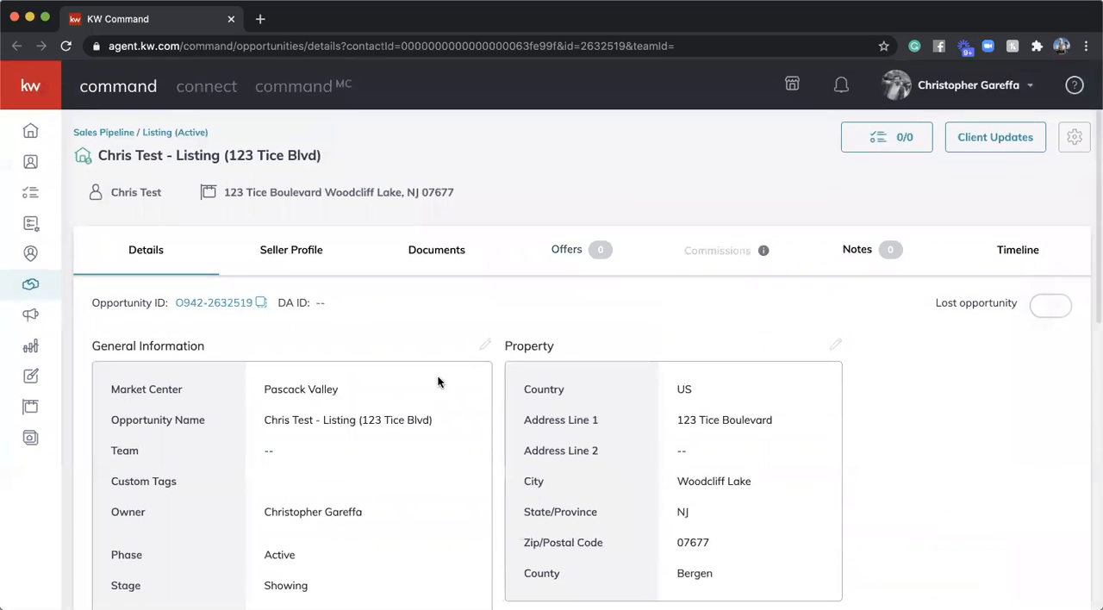
click(441, 252)
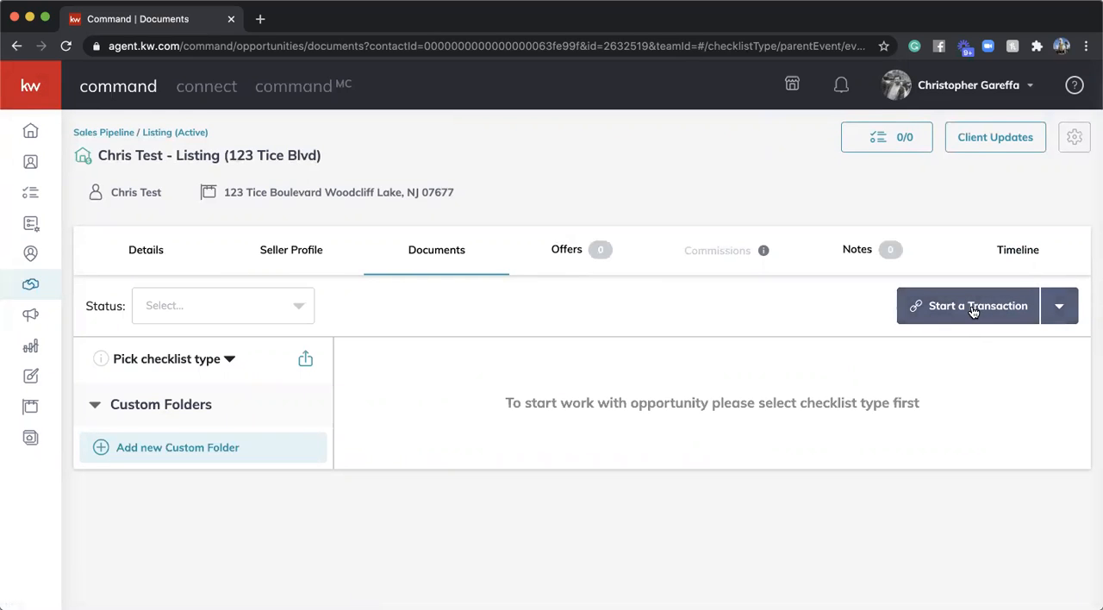
click(229, 361)
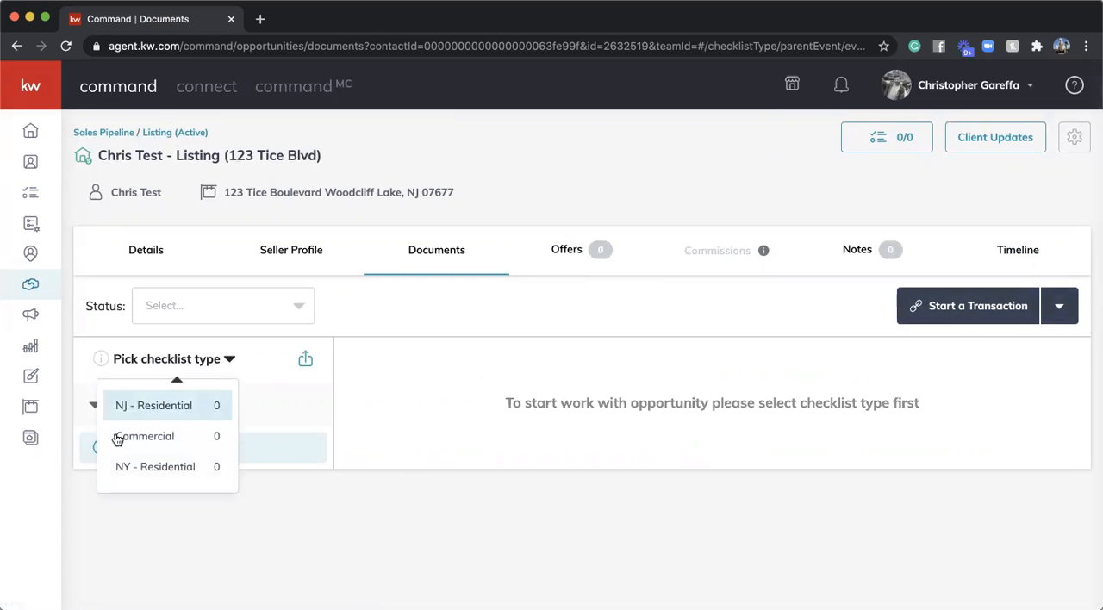
click(164, 405)
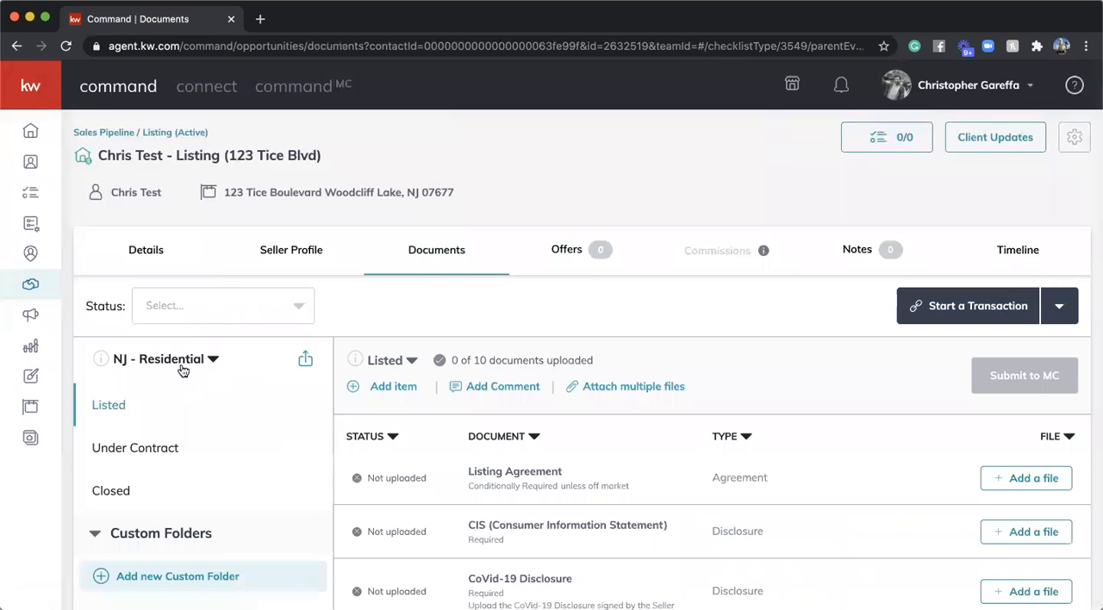
- Look over the Listed document checklist and the file upload options for the Listing Agreement, without assigning a file
scroll(534, 444, down, 6)
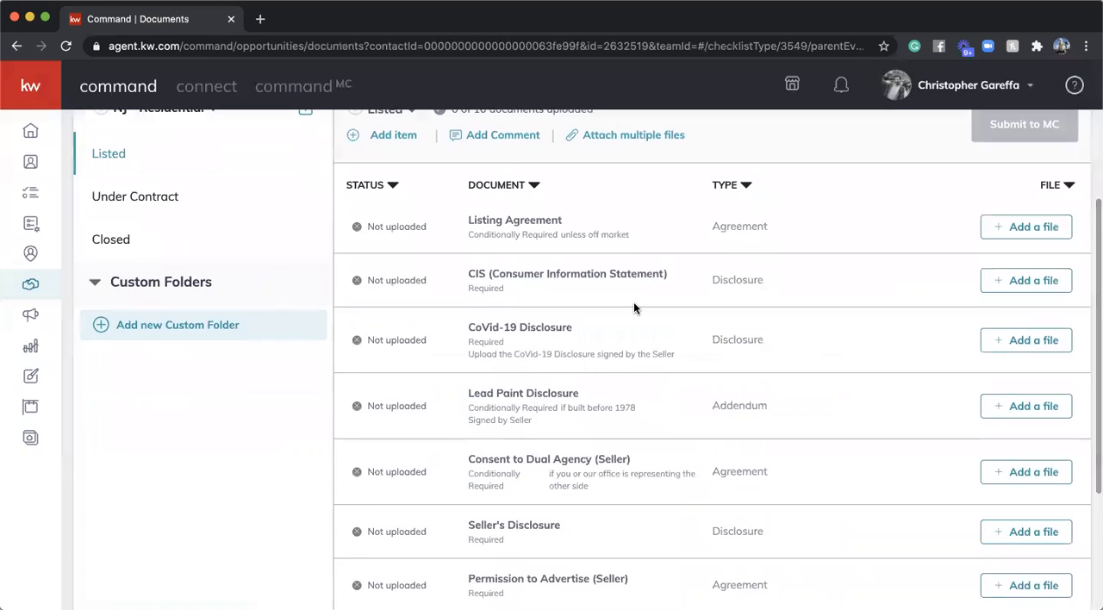
scroll(633, 308, up, 4)
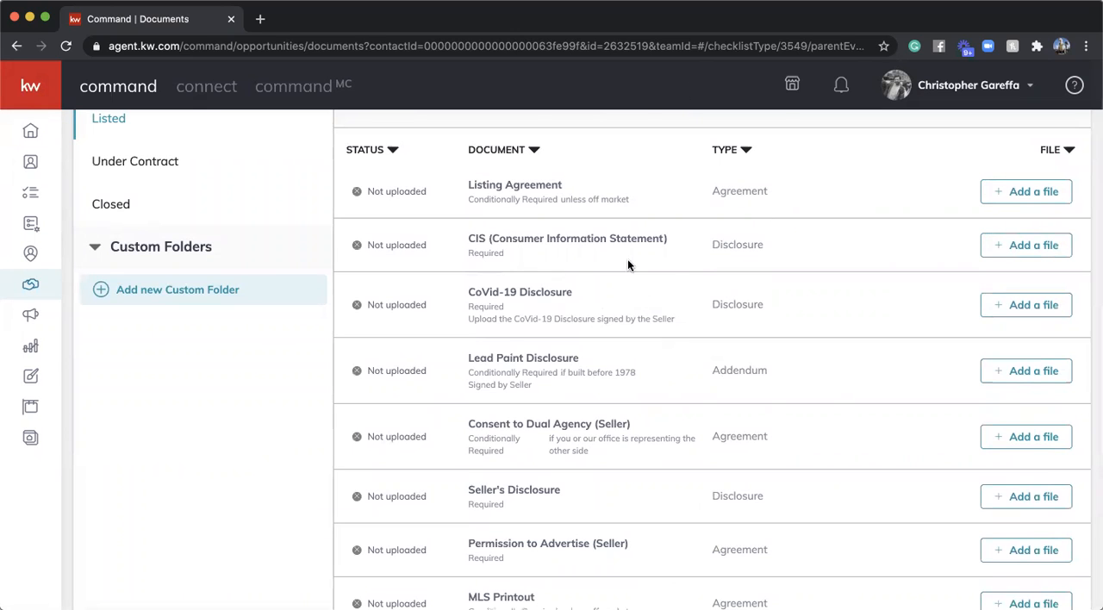
scroll(628, 261, up, 2)
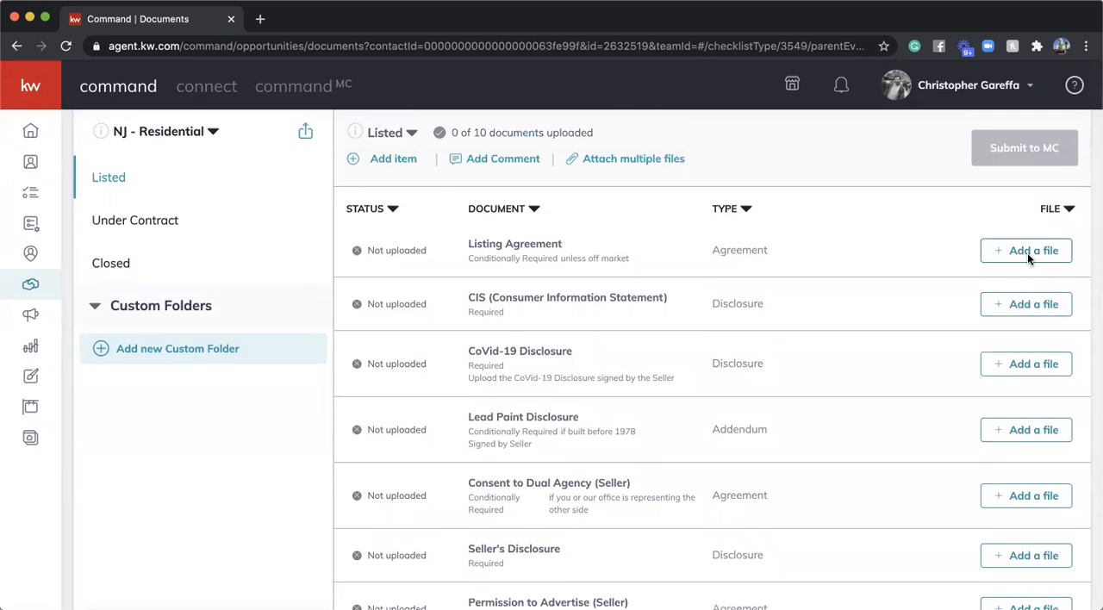
click(1029, 255)
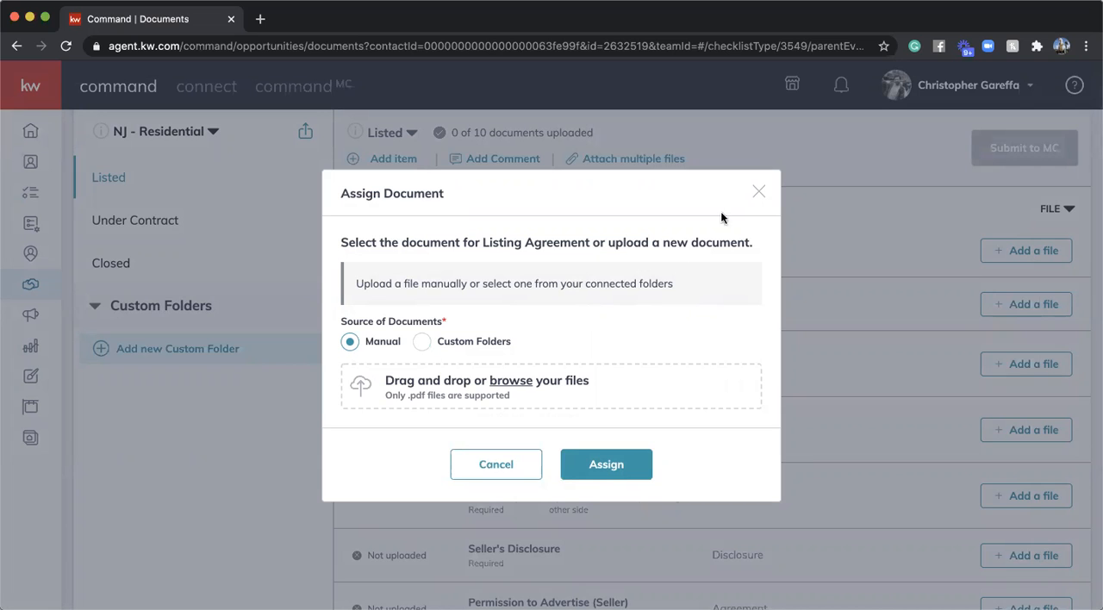
click(760, 190)
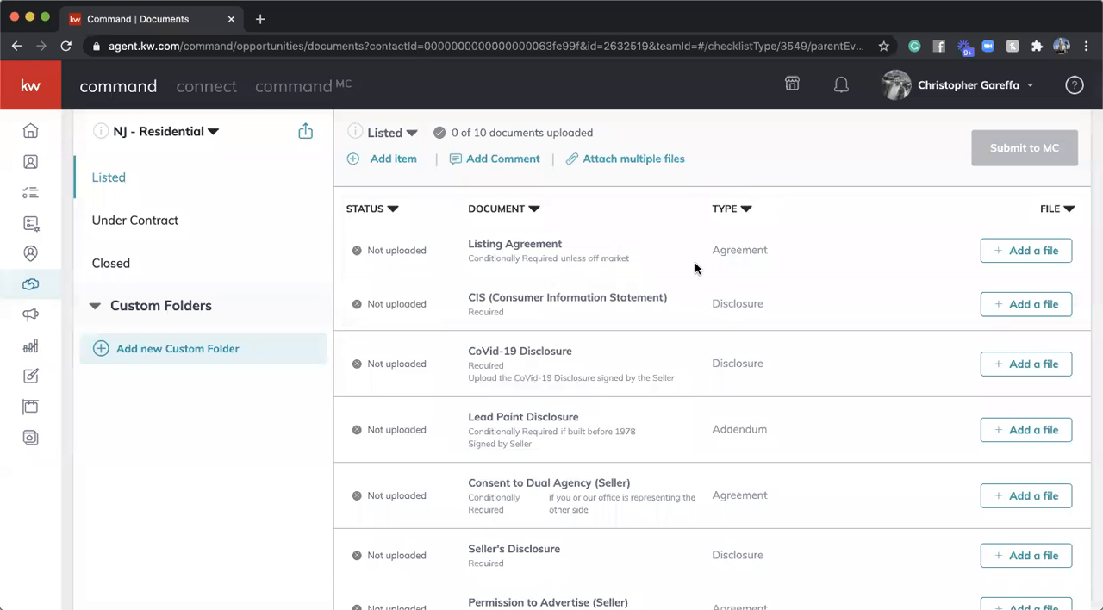
- Start a DocuSign transaction from the listing opportunity's documents
scroll(696, 259, up, 3)
scroll(695, 265, up, 3)
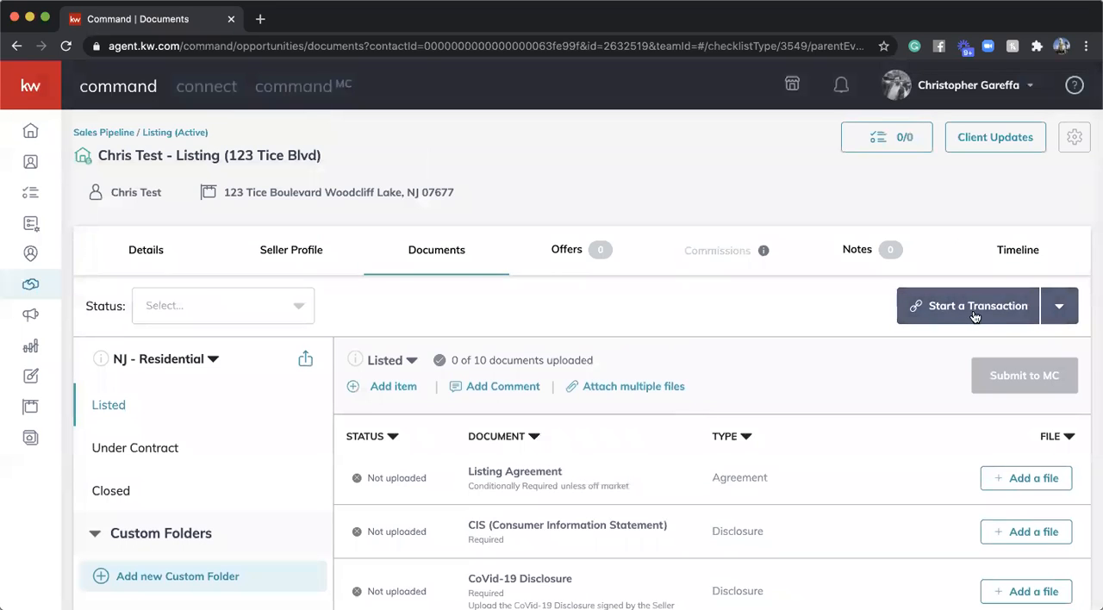
click(1058, 305)
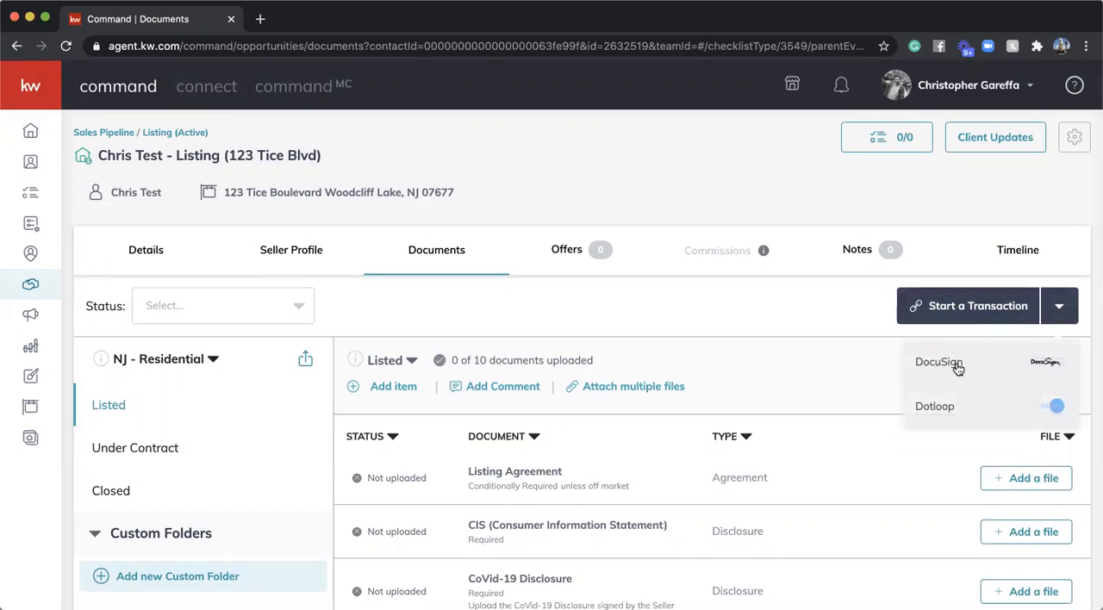
click(944, 365)
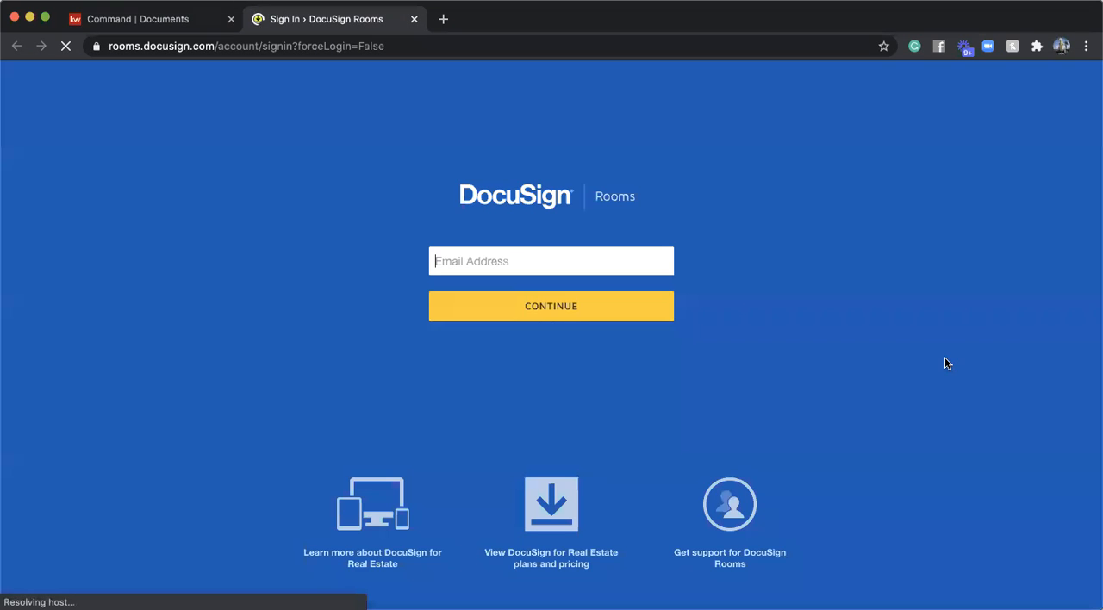
- Sign in to DocuSign Rooms with the agent's saved account email and password
click(604, 261)
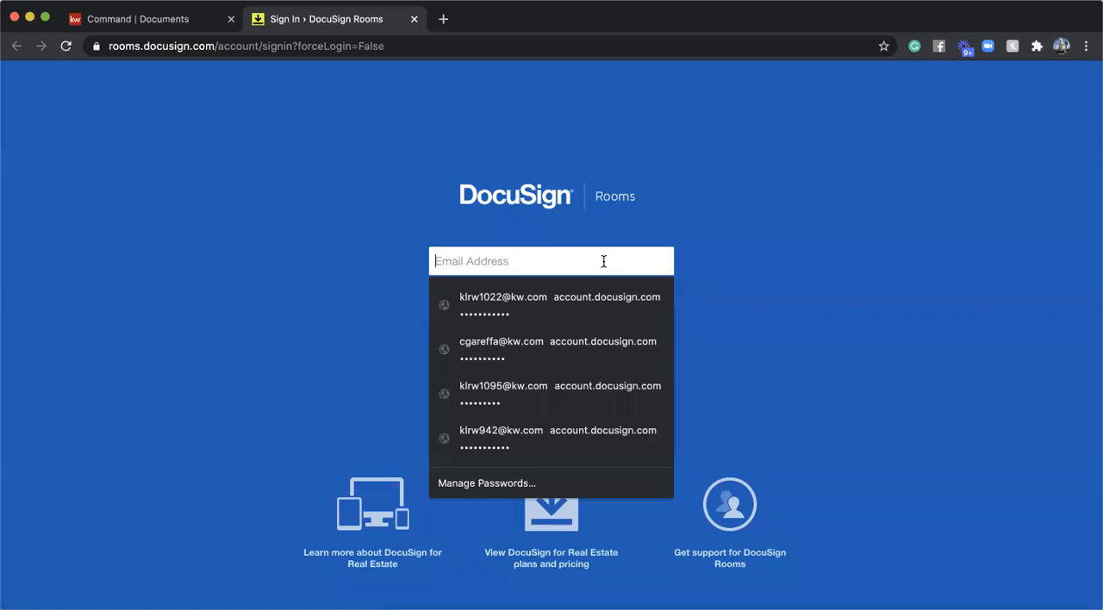
click(541, 347)
click(561, 318)
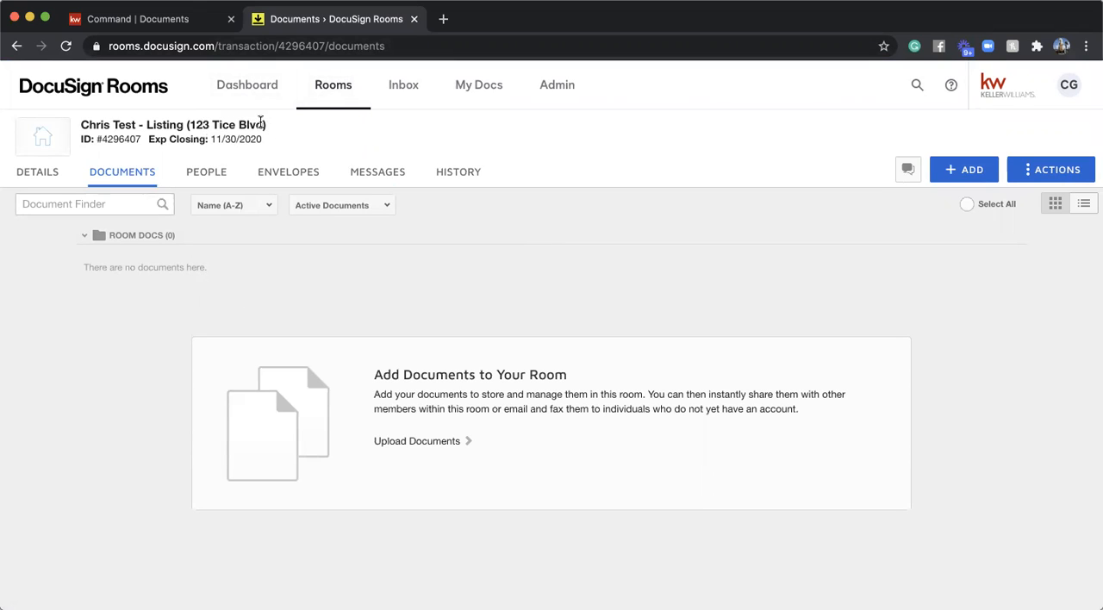
- Check the opportunity's transaction options in Command, and return to DocuSign Rooms to review the room and Seller 1 details
click(156, 27)
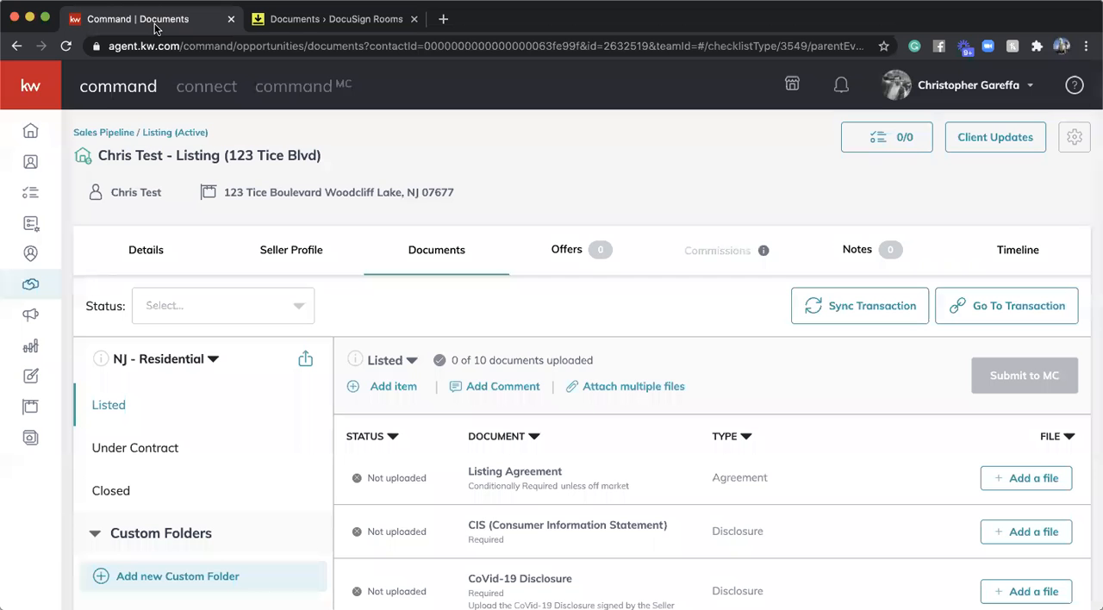
click(316, 19)
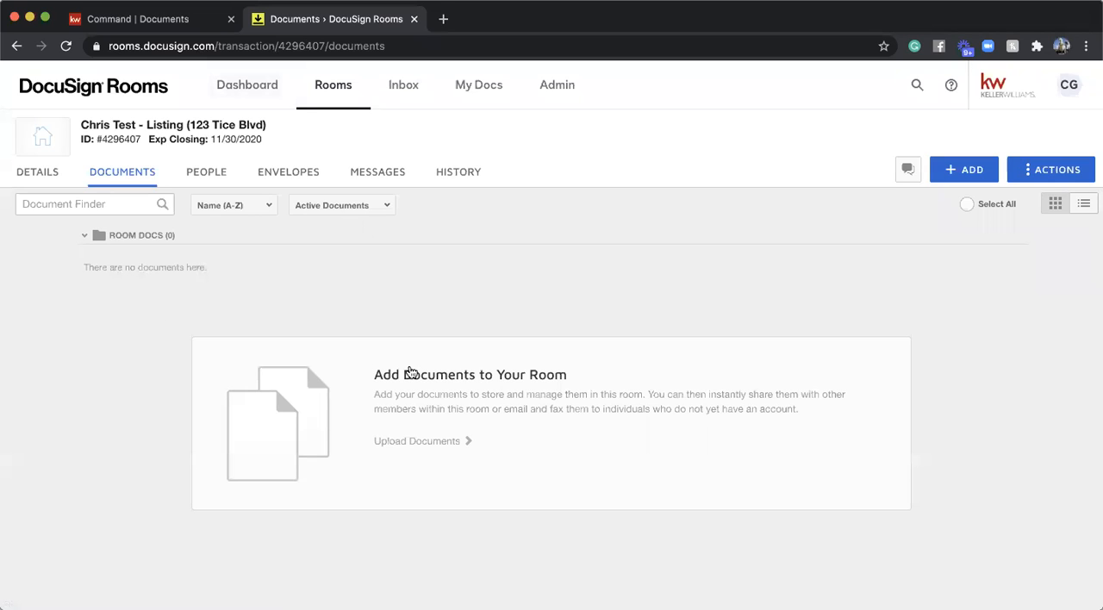
click(39, 174)
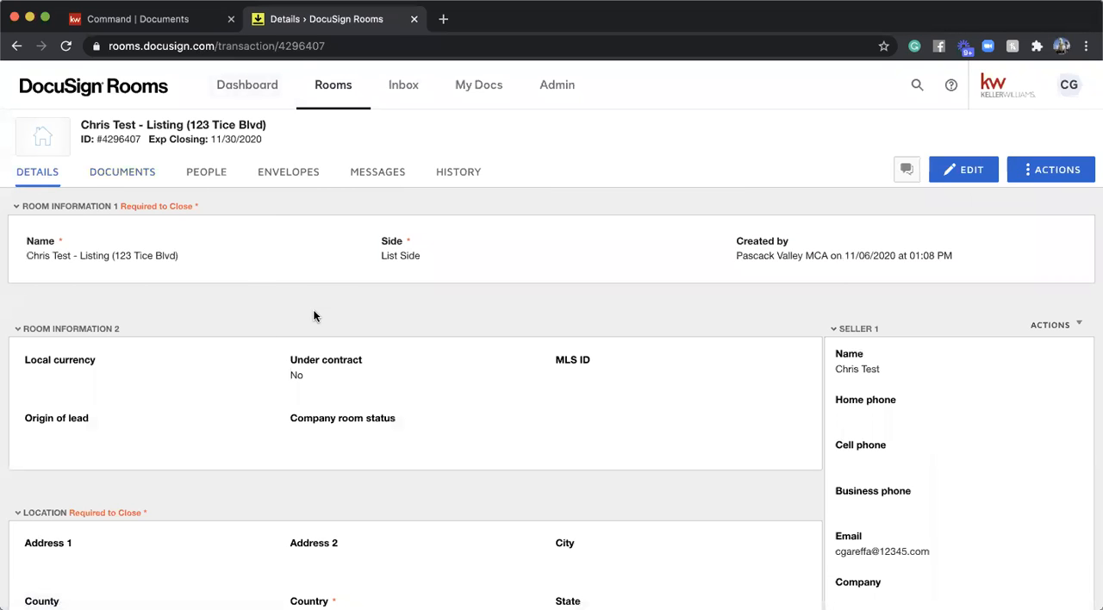
scroll(862, 380, down, 1)
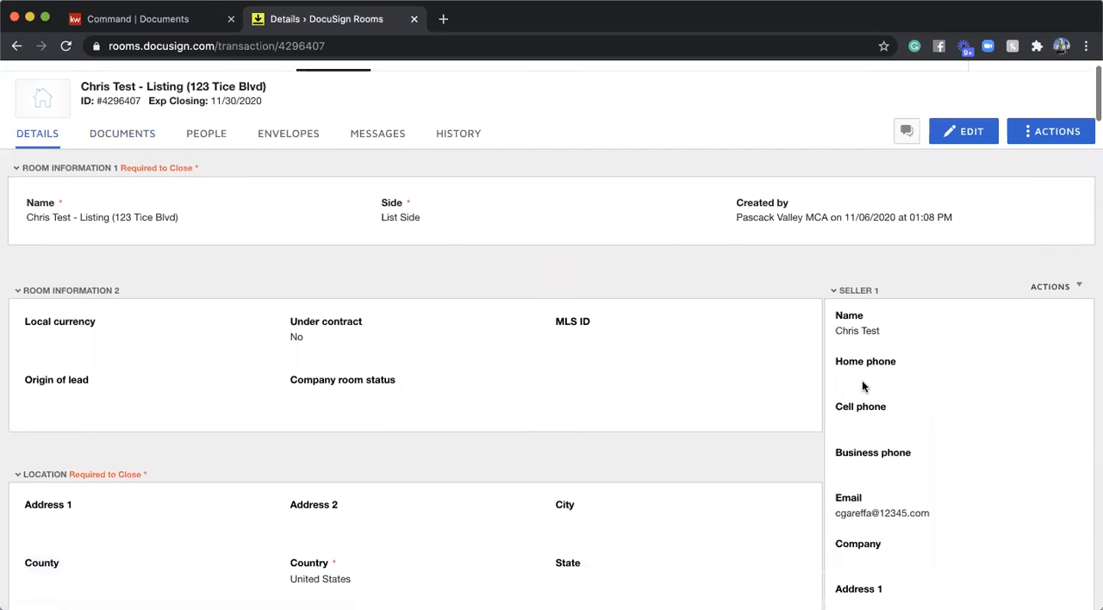
scroll(901, 328, down, 1)
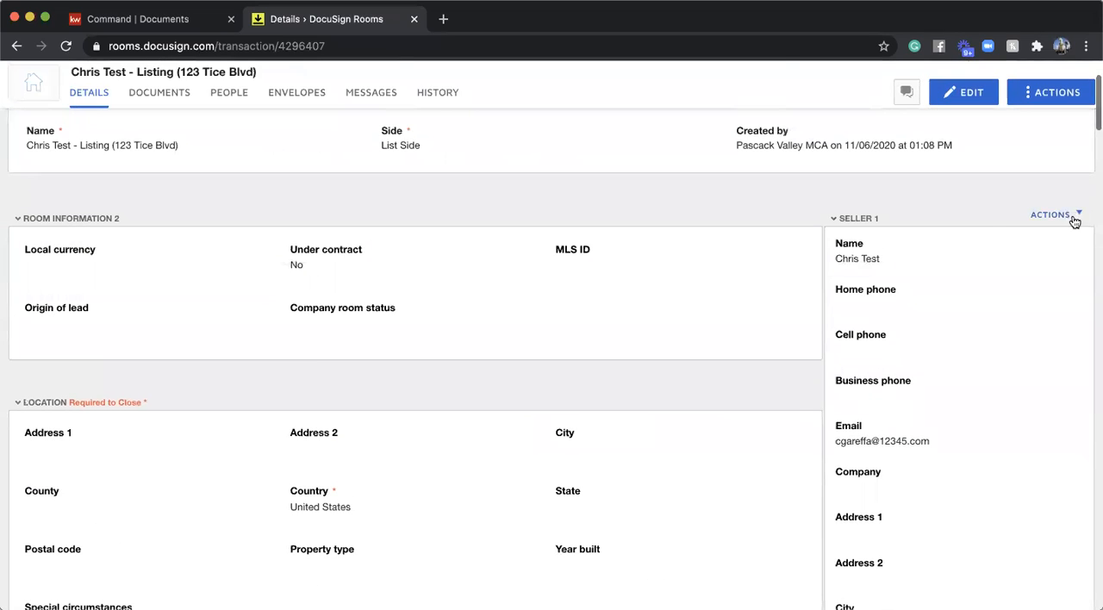
click(1070, 212)
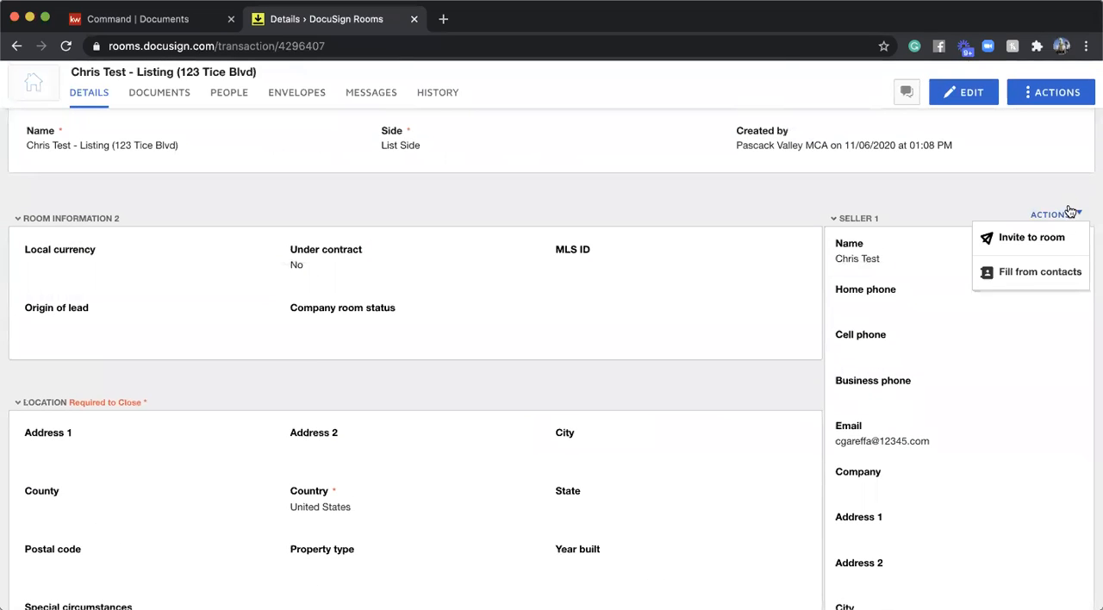
click(1038, 274)
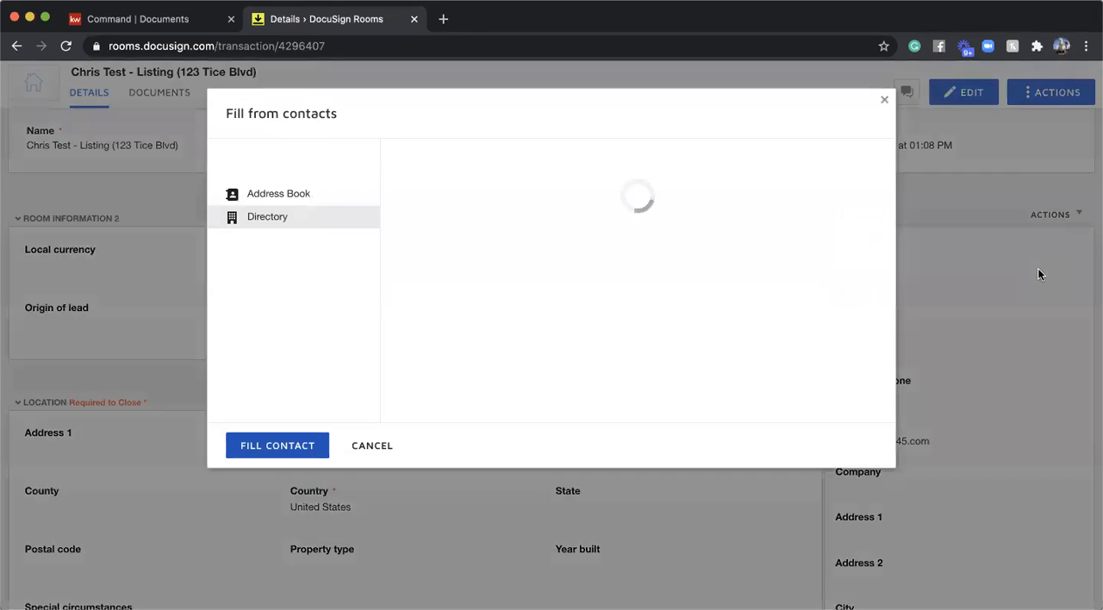
click(884, 100)
- Edit the room details and enter the cell phone number for Seller 1
scroll(913, 278, down, 10)
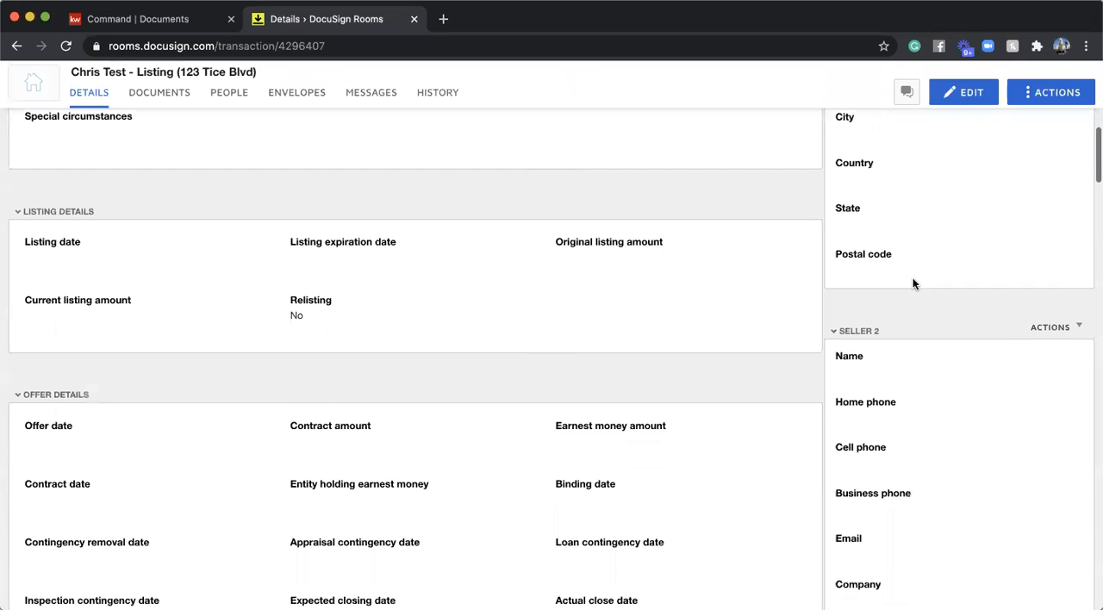
scroll(912, 278, up, 12)
click(967, 170)
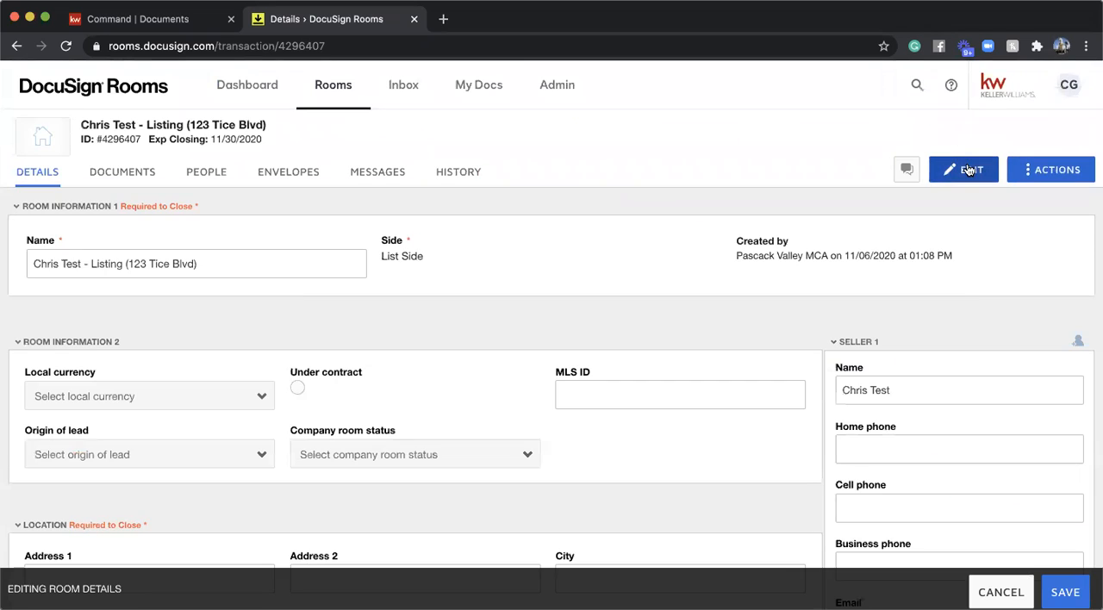
scroll(974, 309, down, 2)
click(908, 343)
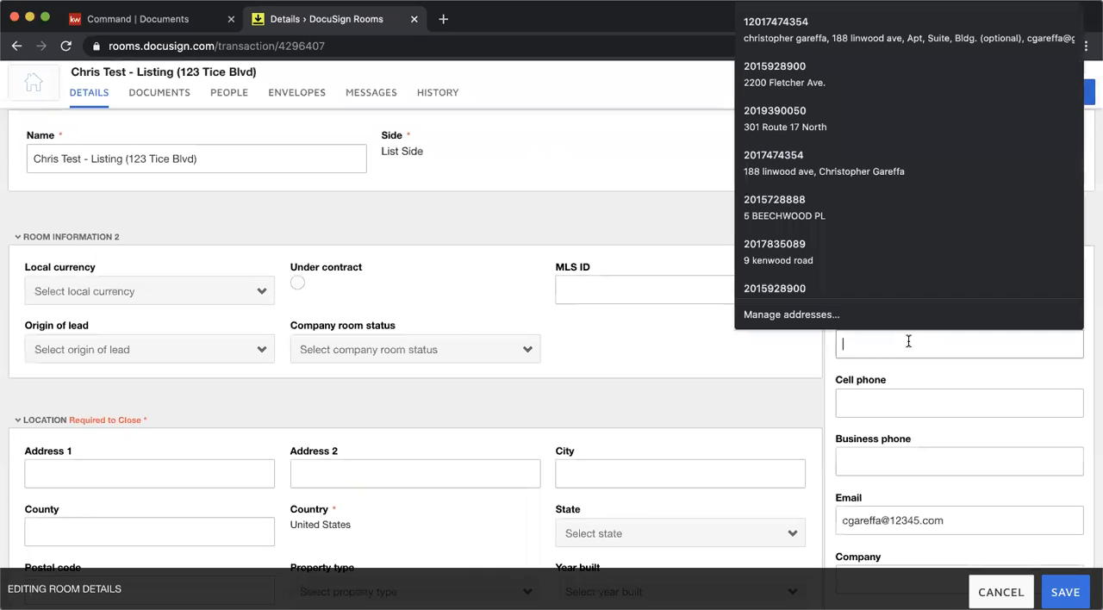
click(883, 395)
text(201-)
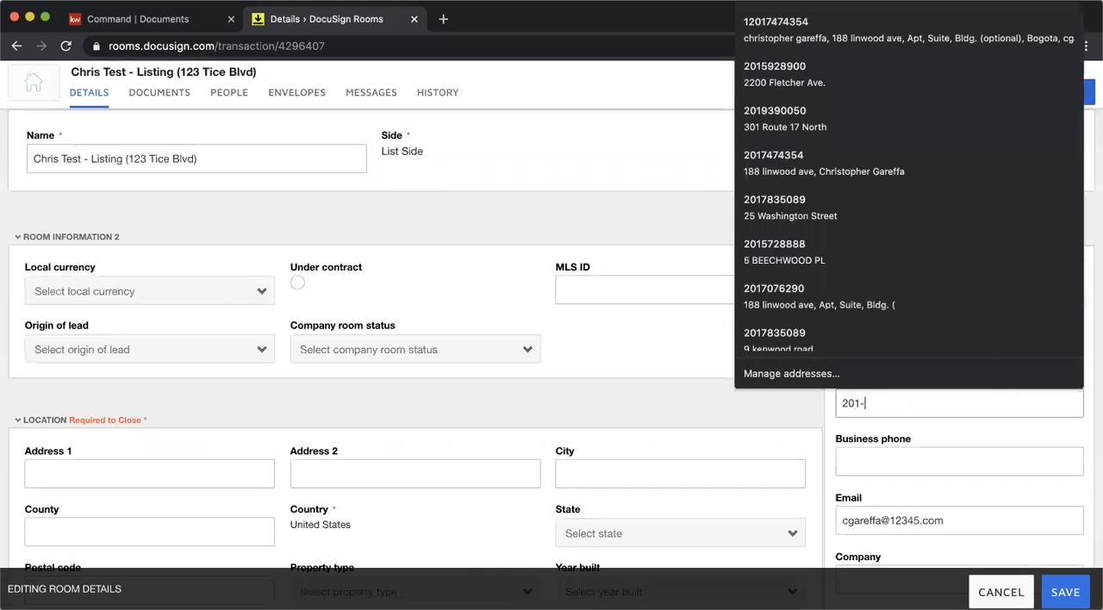
text(555-5555)
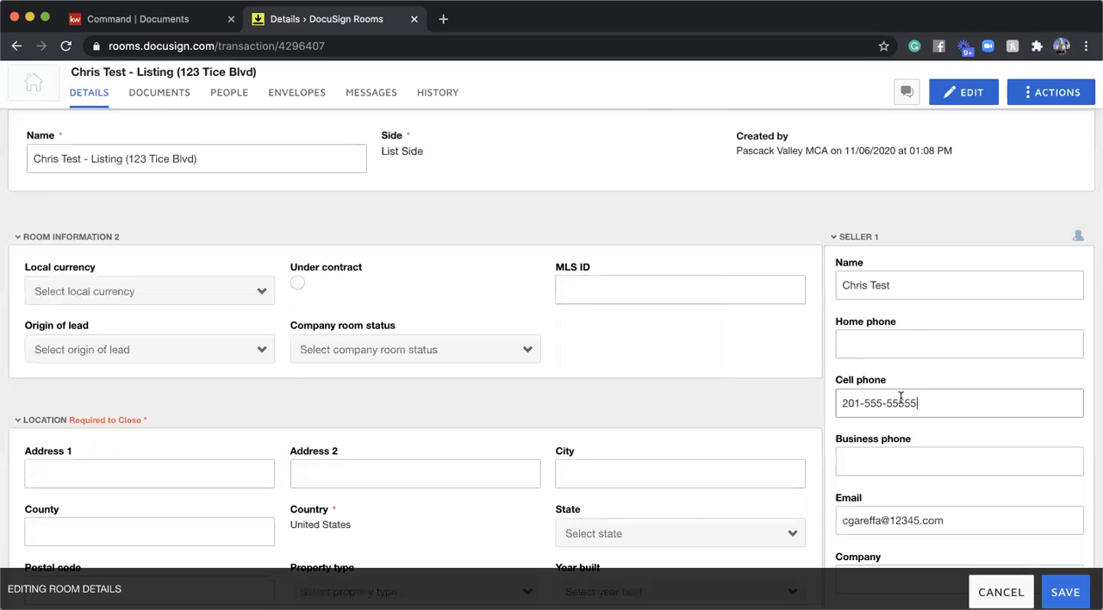
text(5)
scroll(916, 405, down, 1)
key(BackSpace)
scroll(916, 406, down, 3)
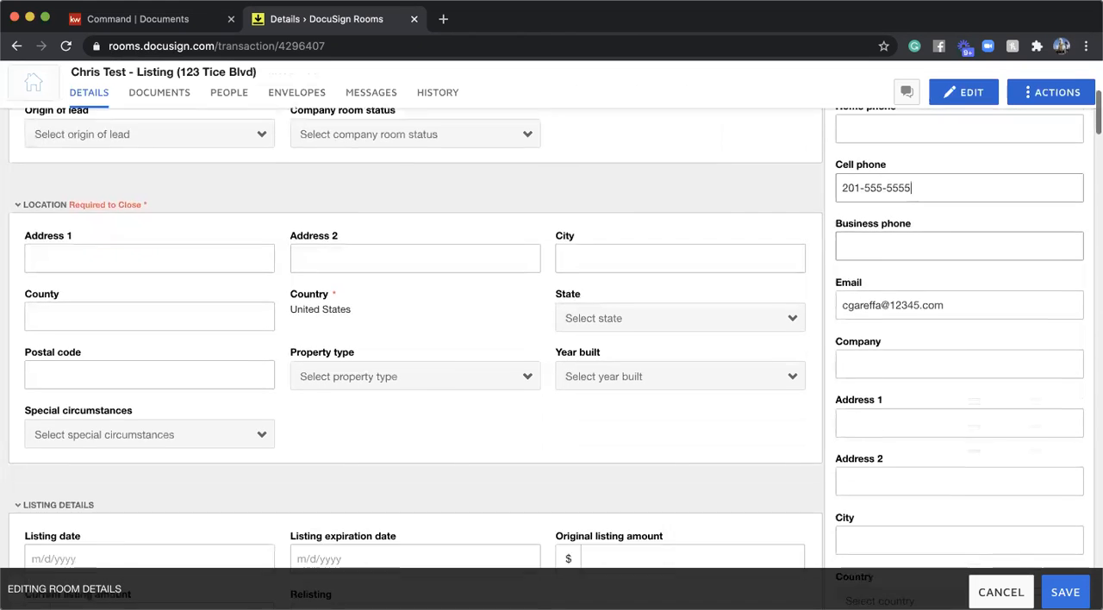
- Look through the room's editable listing, offer and property fields and the Listing Agent 1 contact information
scroll(1010, 240, down, 4)
scroll(1010, 240, up, 2)
scroll(1010, 241, down, 3)
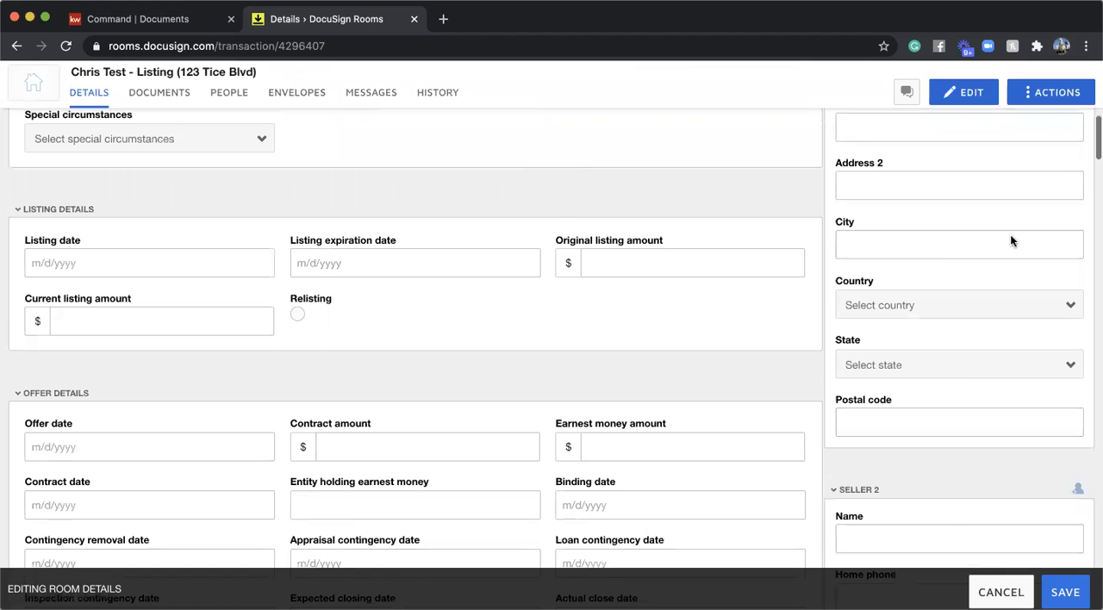
scroll(987, 432, down, 2)
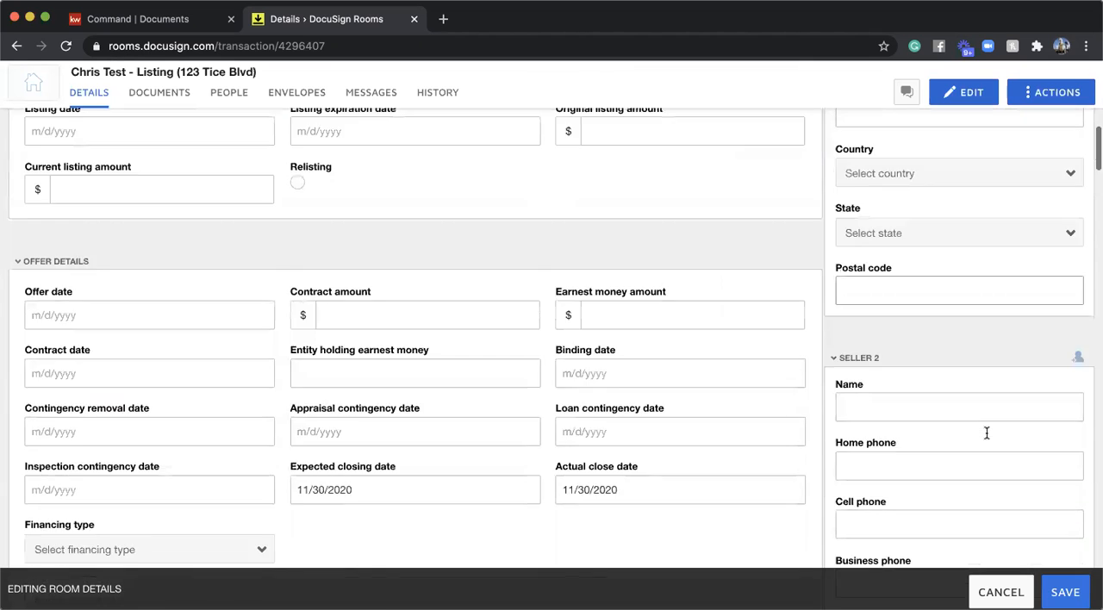
scroll(987, 432, down, 10)
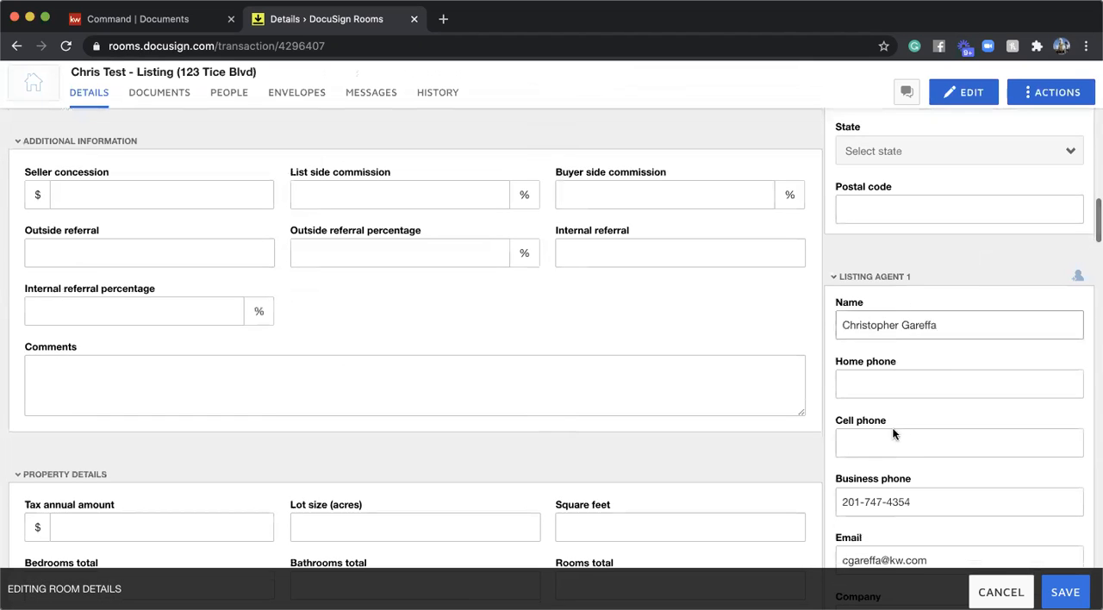
scroll(893, 433, down, 3)
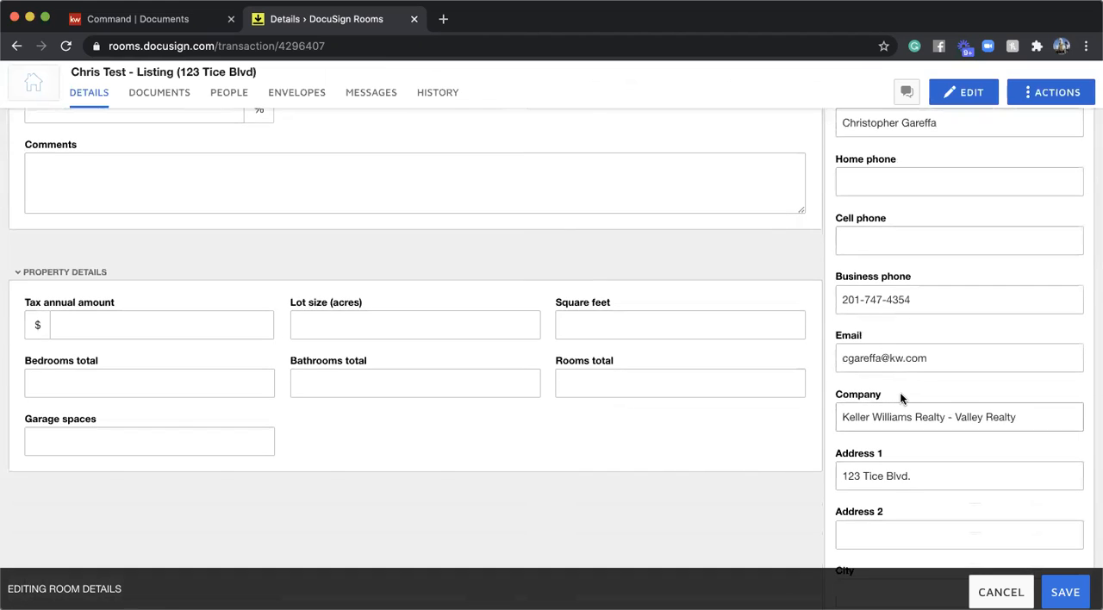
scroll(900, 396, down, 3)
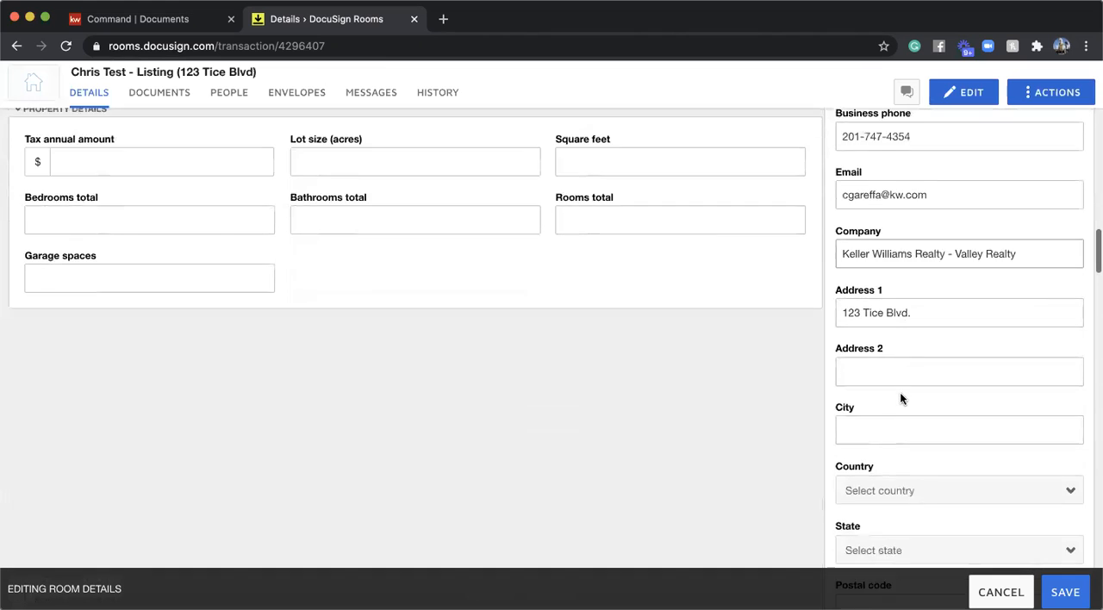
scroll(900, 399, down, 2)
scroll(869, 209, up, 4)
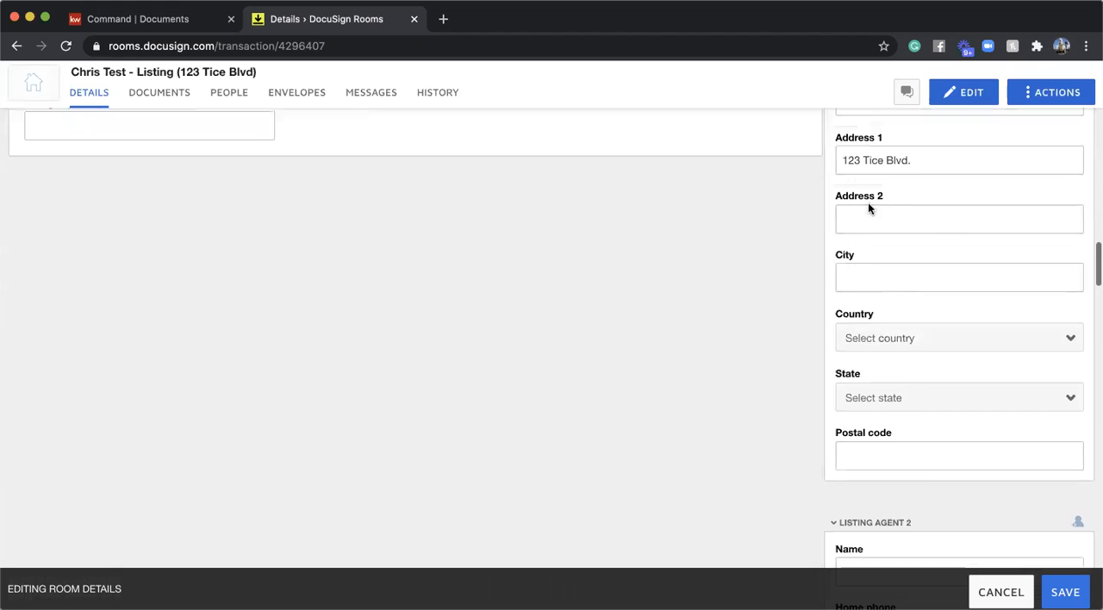
scroll(897, 288, down, 6)
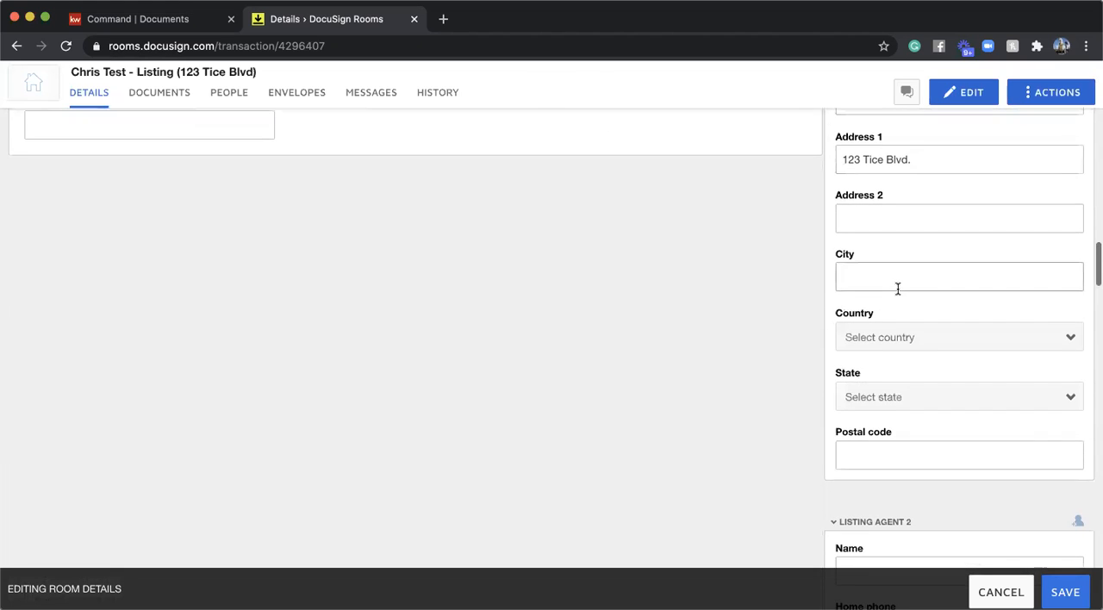
scroll(897, 288, down, 8)
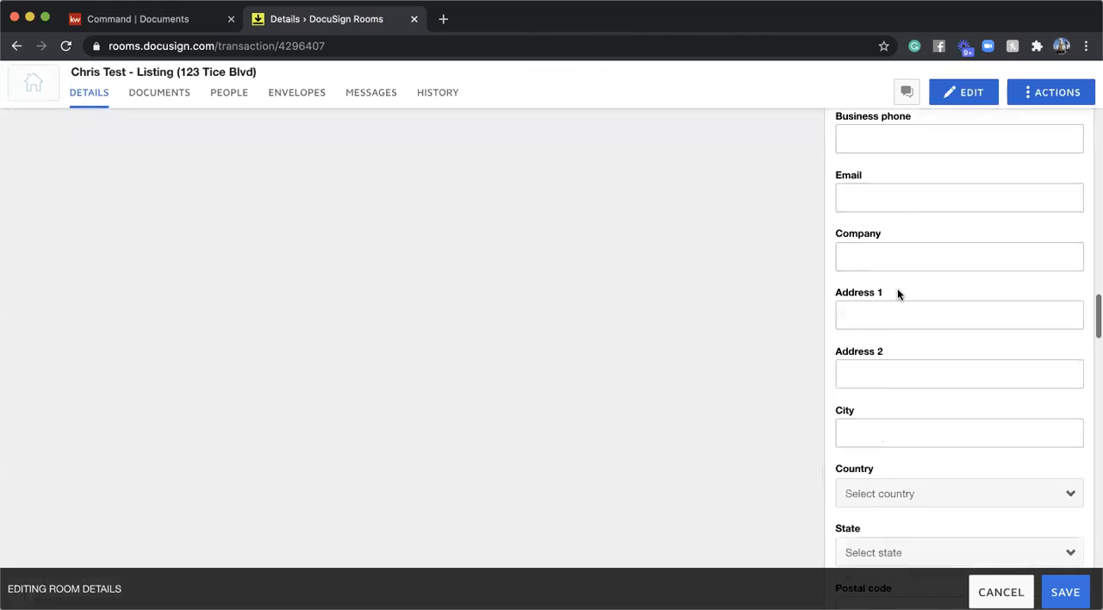
- Enter the name and home phone number for Buyer 1
scroll(897, 288, down, 1)
scroll(896, 291, up, 1)
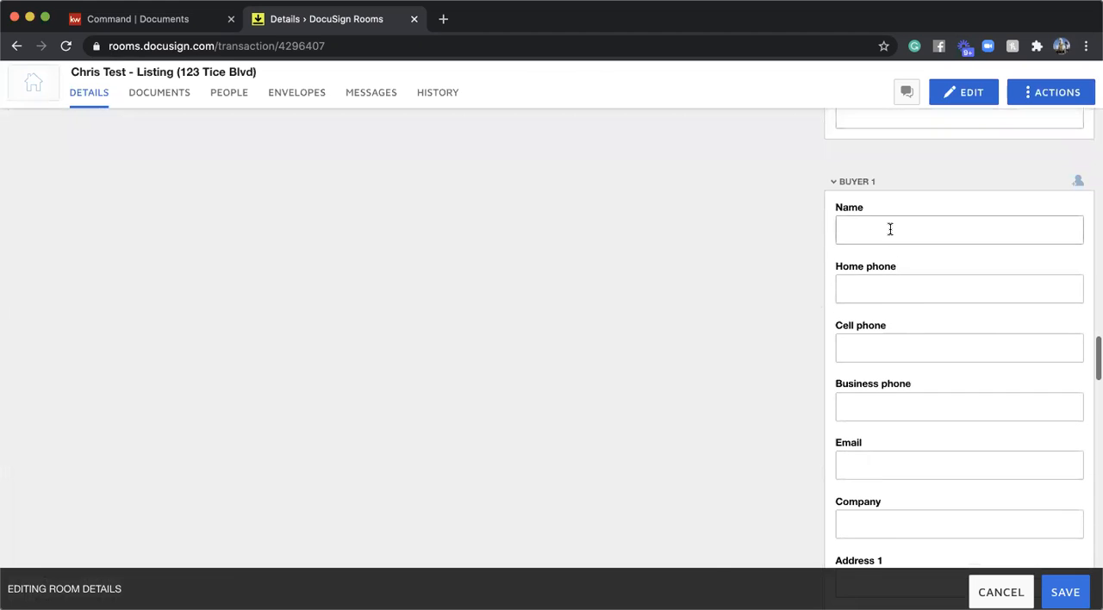
click(890, 228)
text(John Smith)
key(Tab)
text(201-)
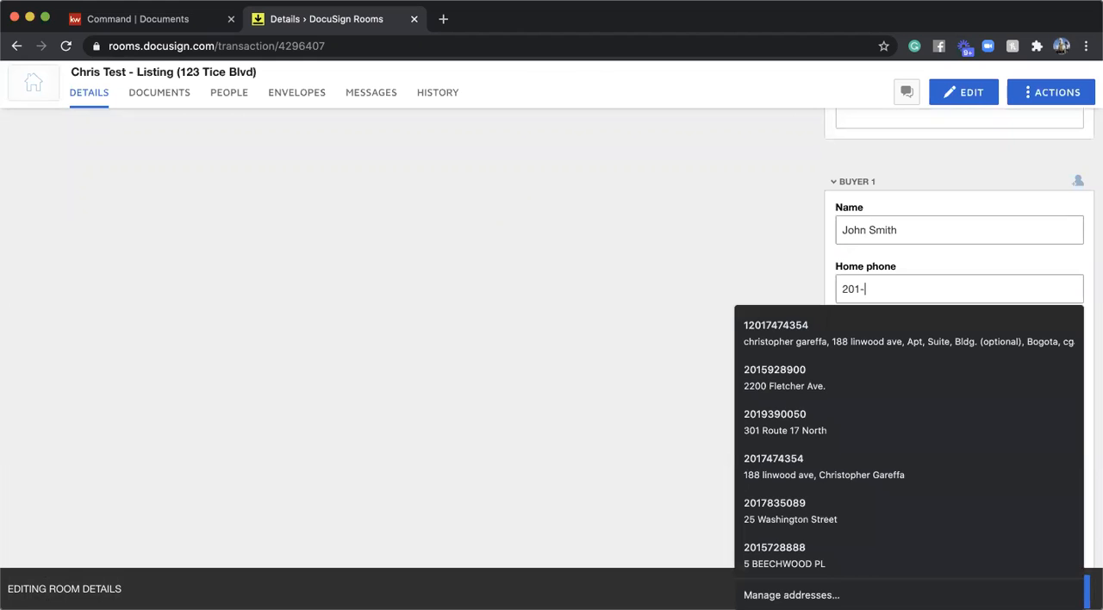
text(555-5555)
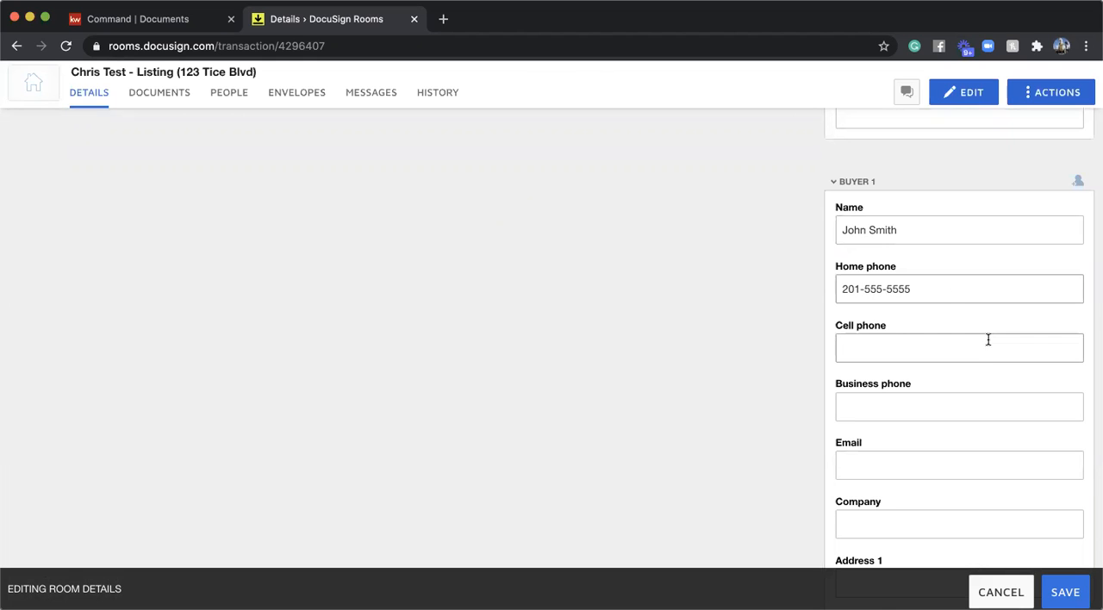
- Enter the name and home phone number for Buyer Agent 1 and save the room details
scroll(987, 337, down, 10)
scroll(987, 337, down, 8)
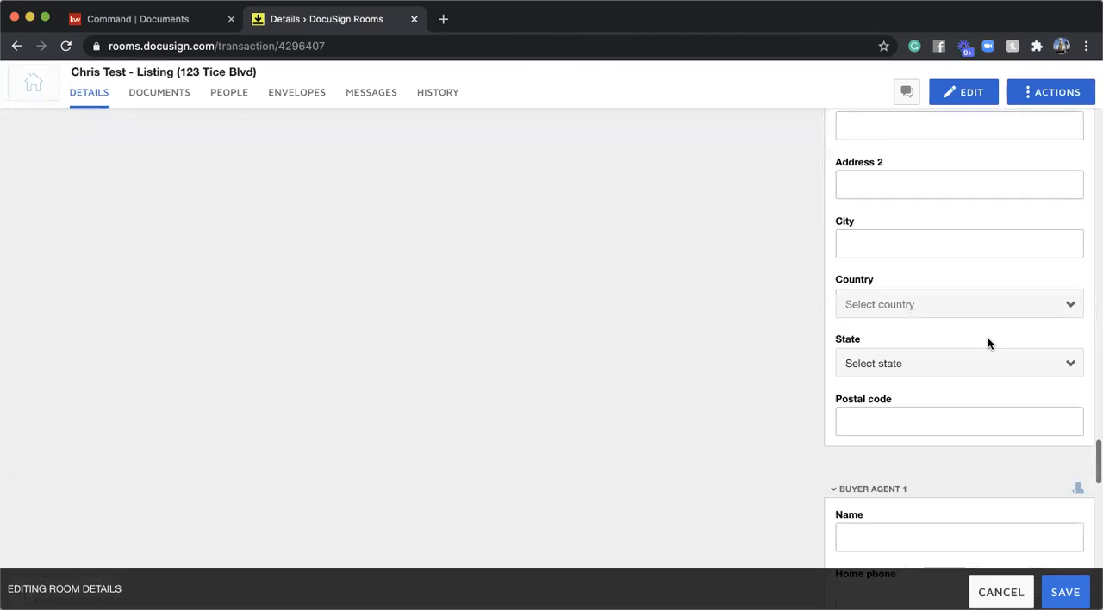
click(923, 390)
text(Sam)
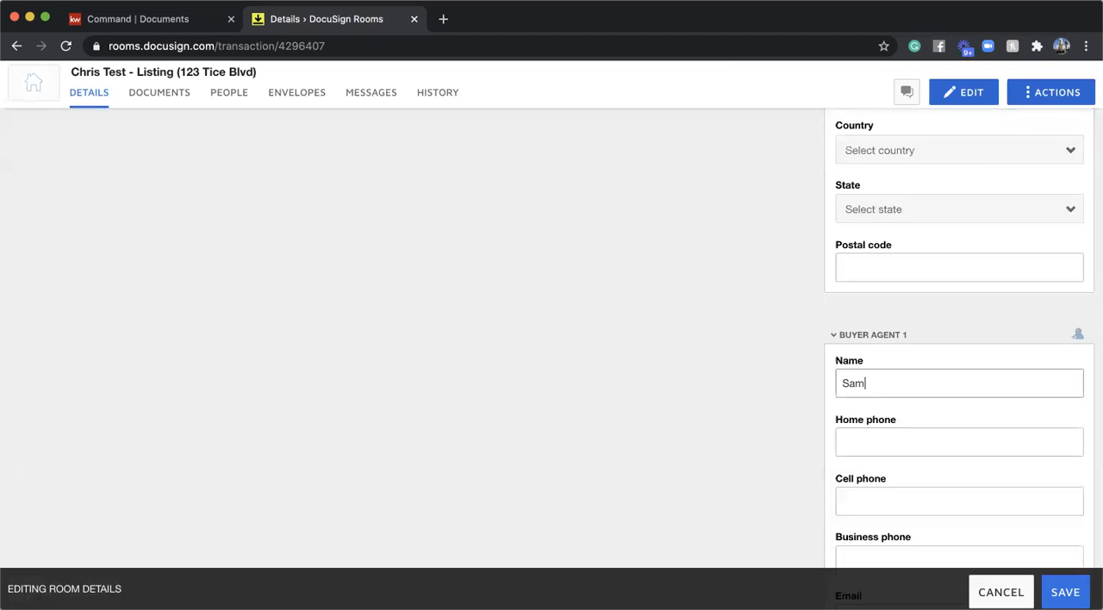
text( Smith)
key(Tab)
text(201-)
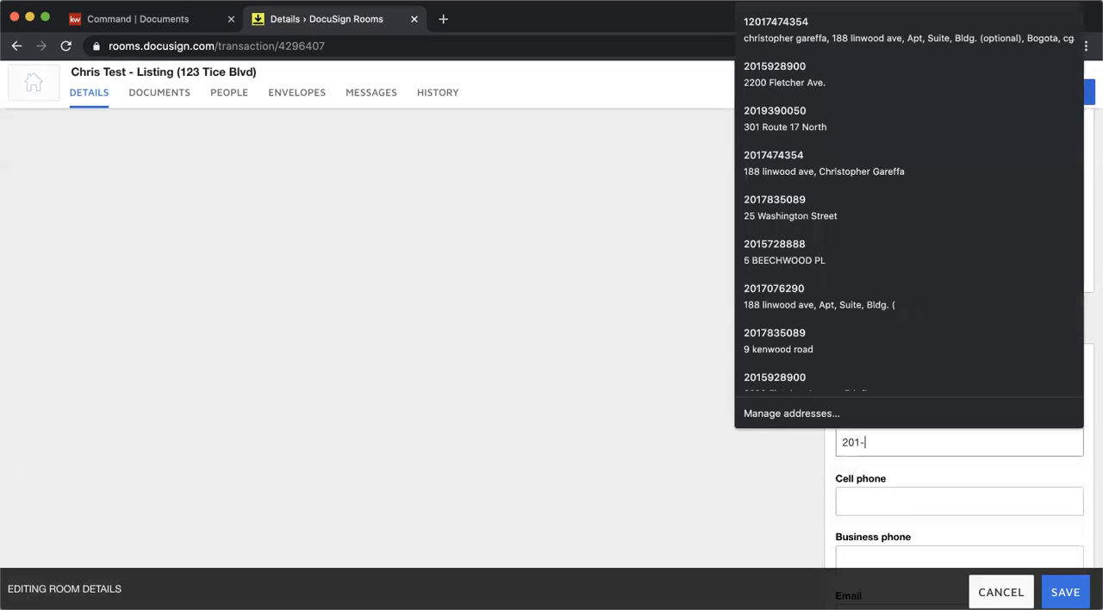
text(555-5555)
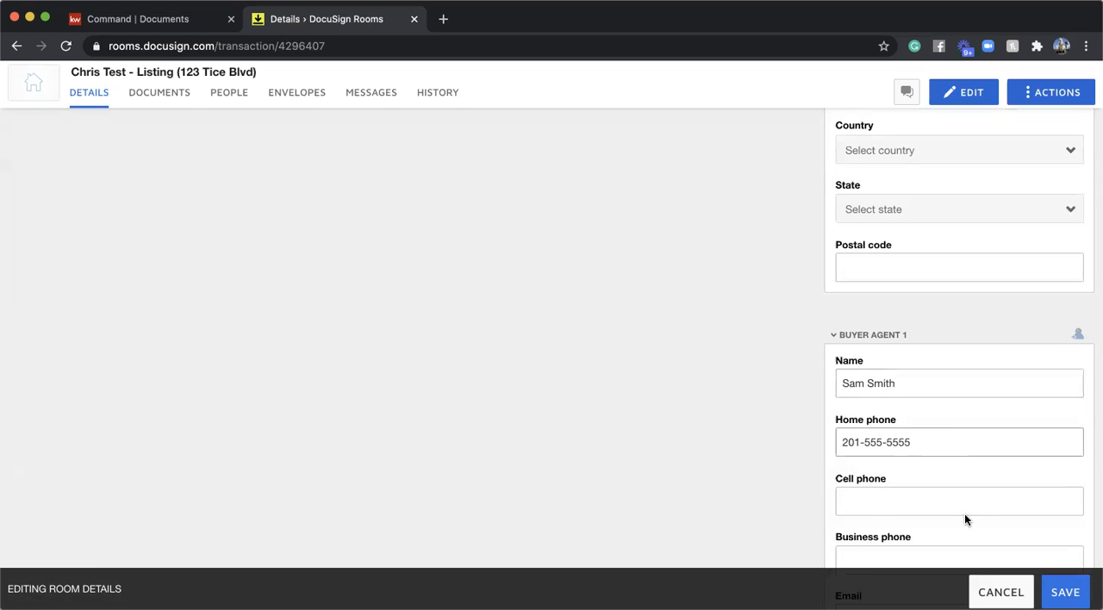
scroll(965, 517, down, 3)
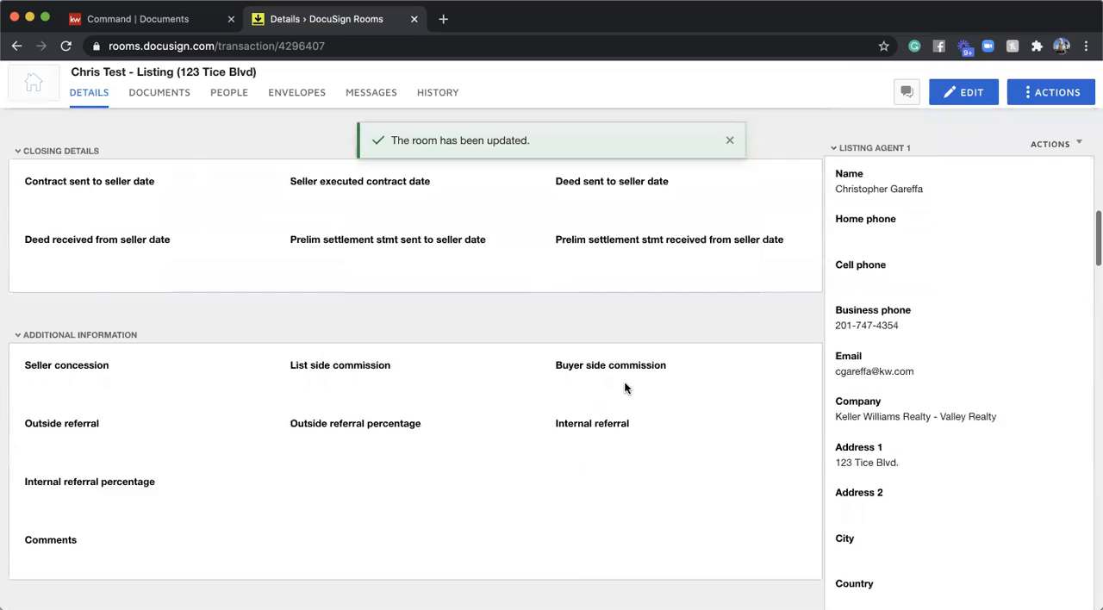
scroll(625, 388, up, 10)
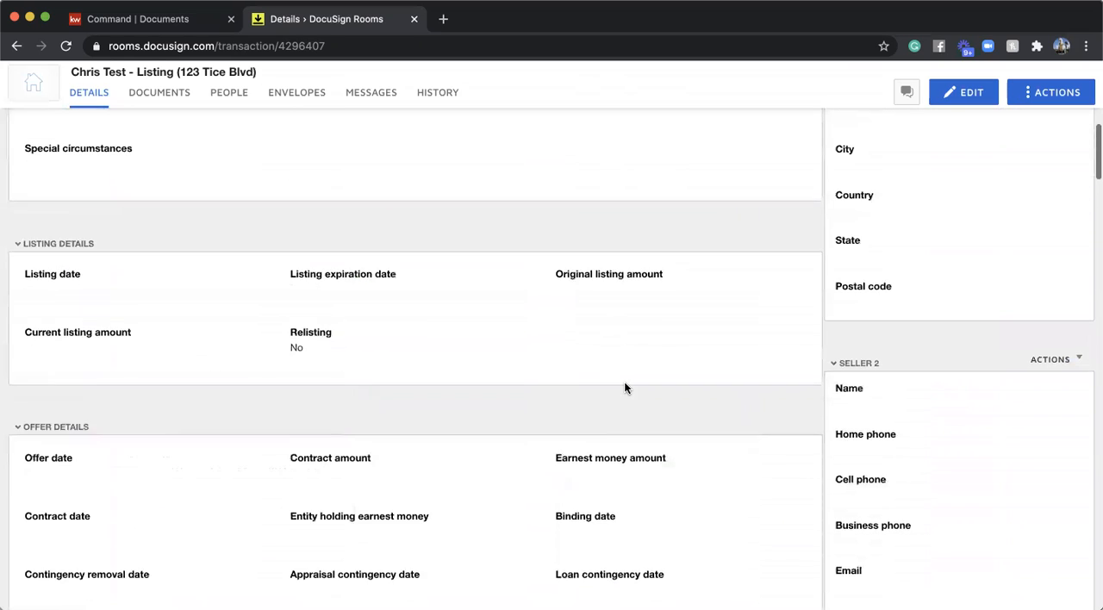
- Edit the room details and enter the property's street address in the Address 1 field of the Location section
scroll(625, 387, up, 7)
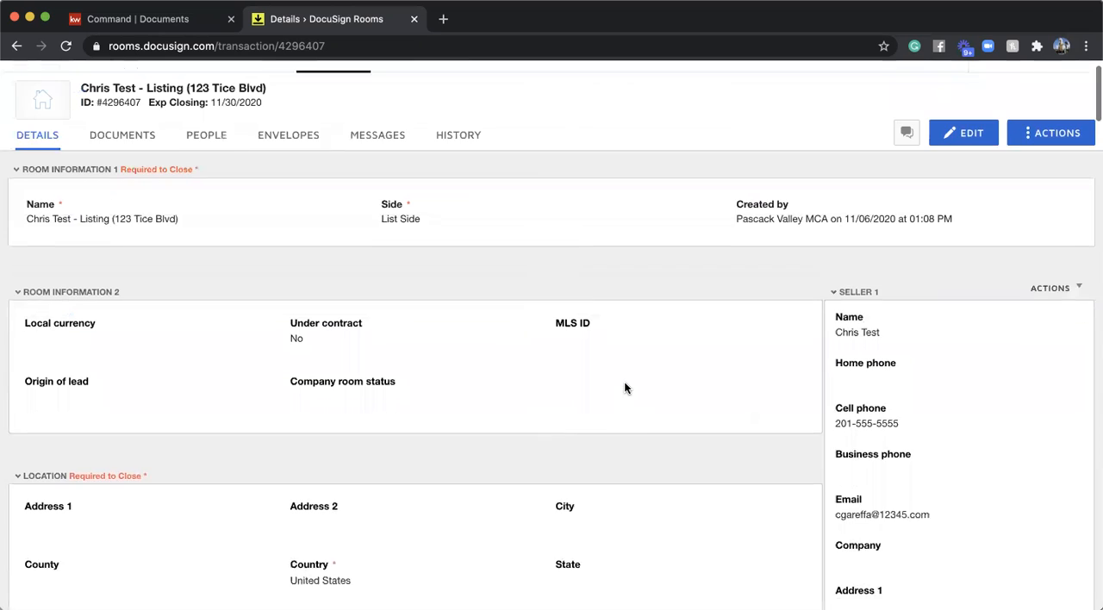
scroll(358, 376, down, 3)
scroll(358, 376, down, 10)
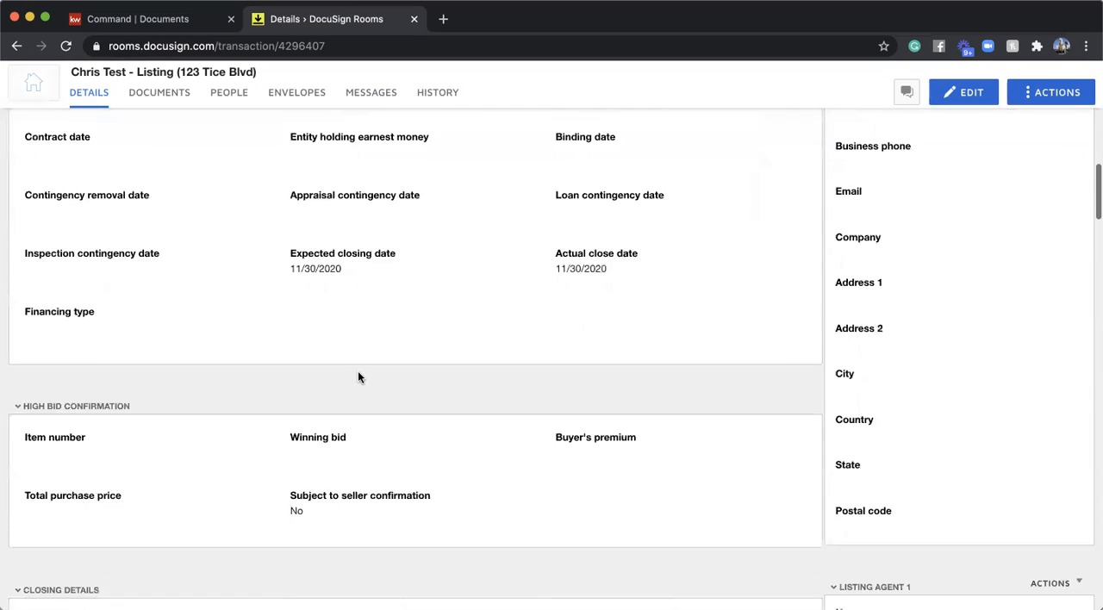
scroll(359, 377, up, 15)
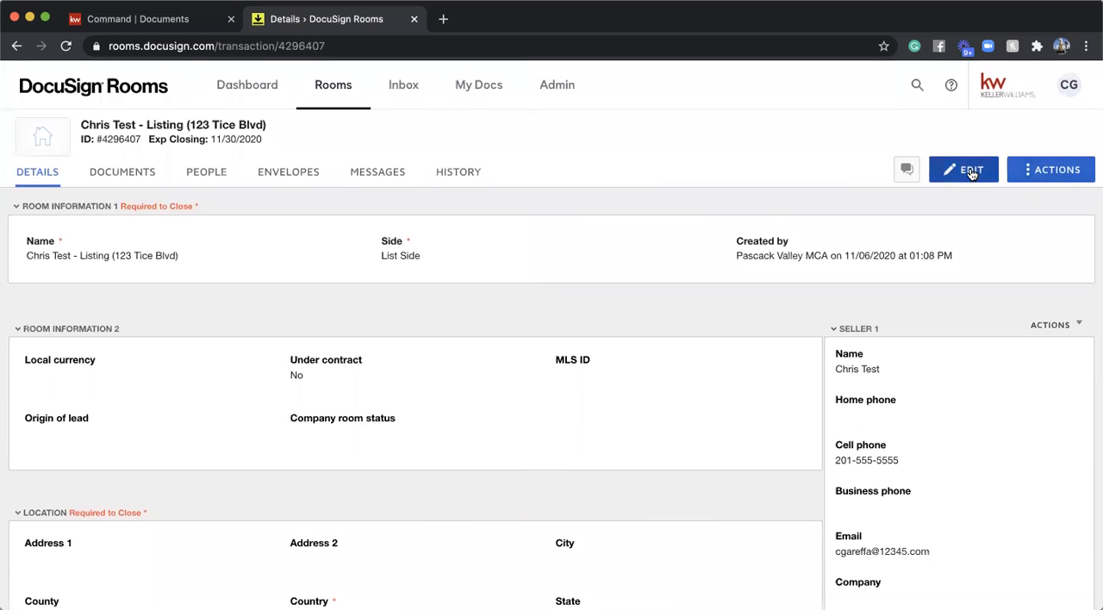
click(971, 171)
scroll(412, 370, down, 3)
click(181, 399)
text(123)
key(Escape)
key(Tab)
click(160, 403)
text(B)
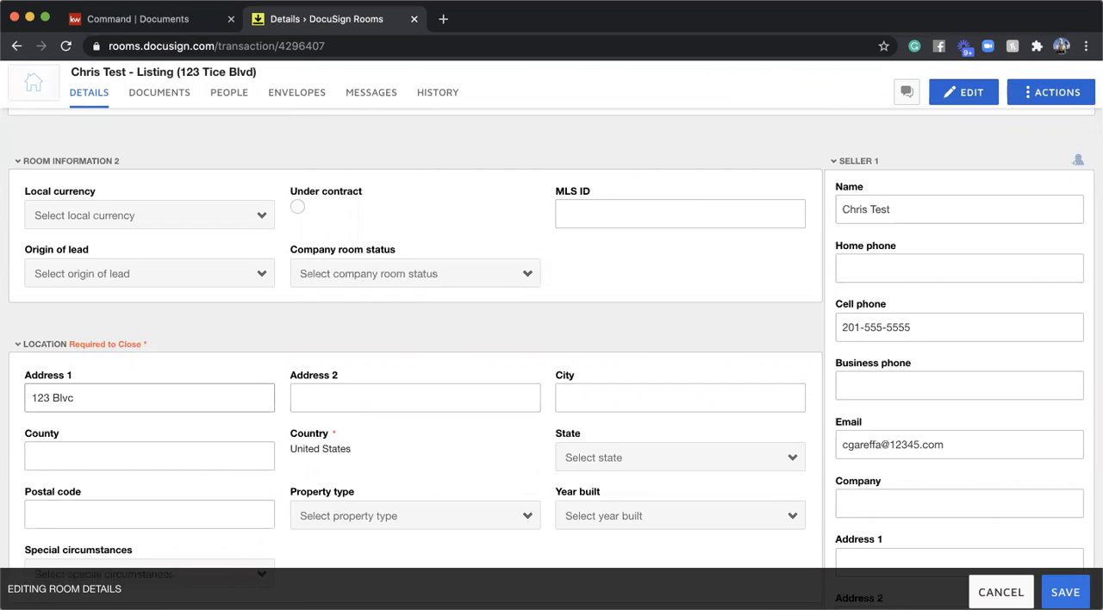
key(BackSpace)
click(123, 434)
- Fill in the property's city and county in the Location section using the suggested entries
click(593, 392)
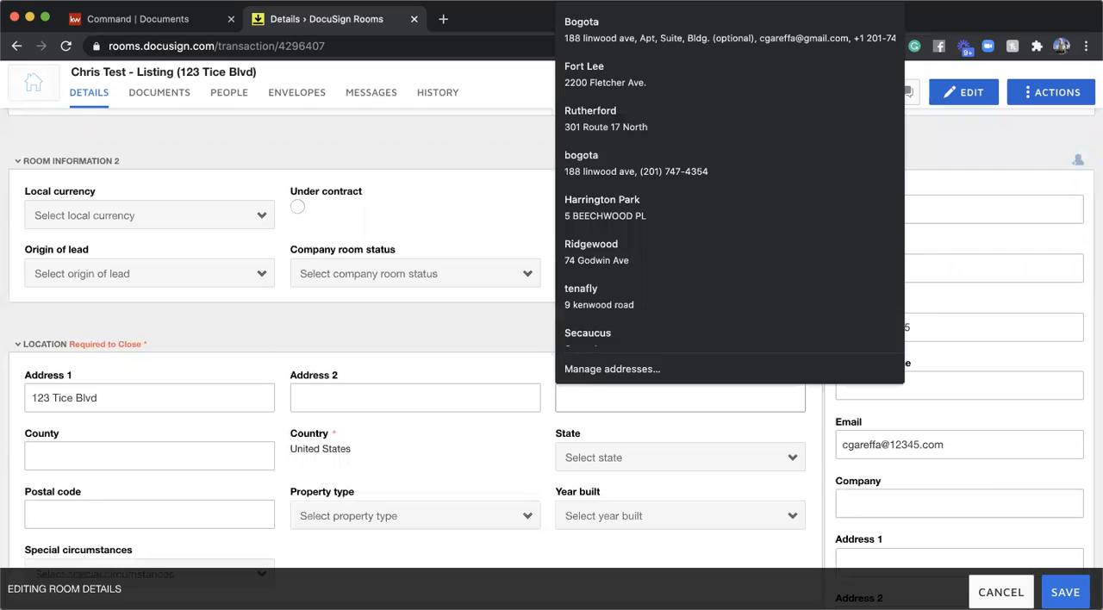
text(wo)
click(652, 429)
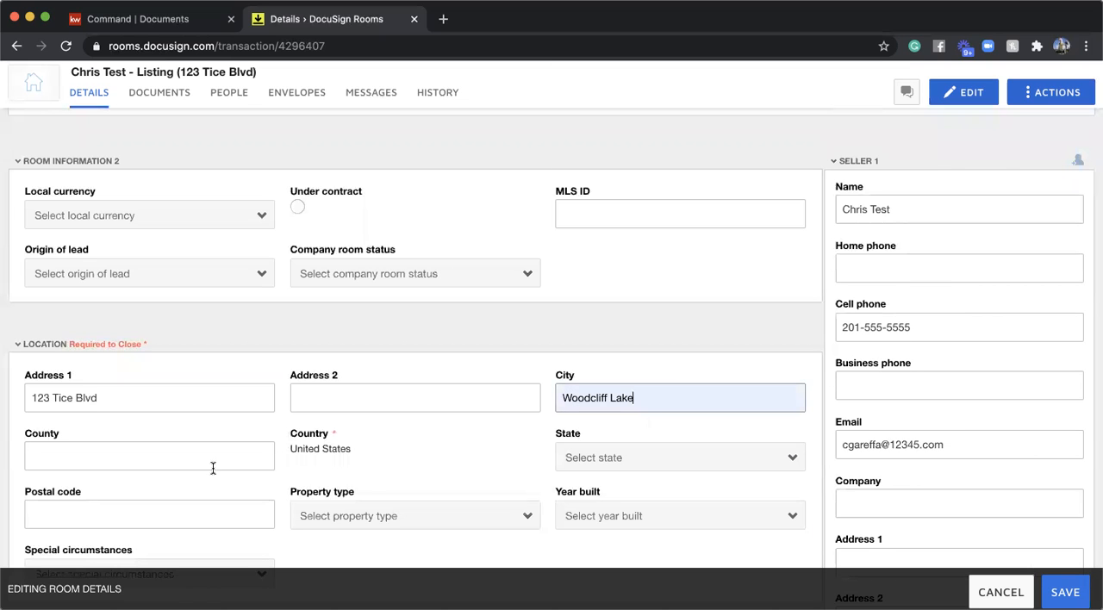
scroll(213, 468, down, 2)
click(141, 398)
text(ber)
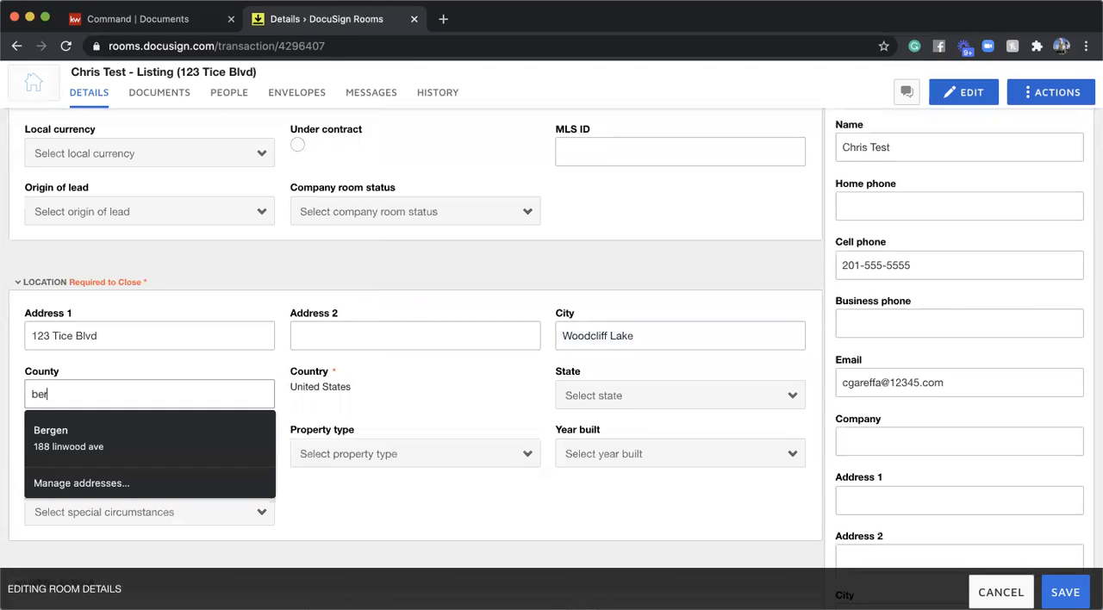
click(108, 432)
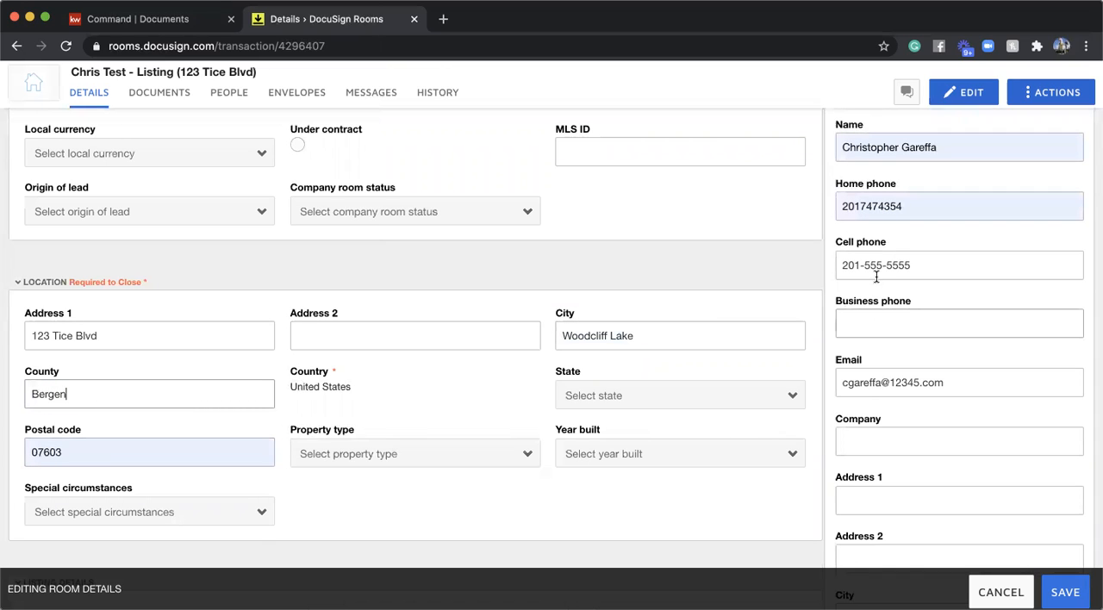
double_click(171, 459)
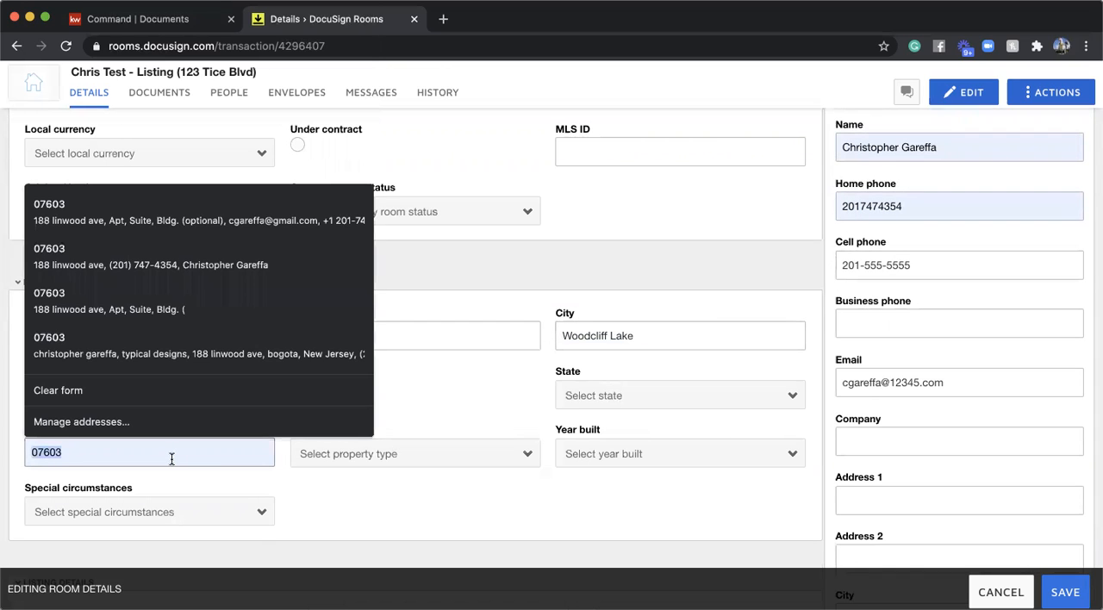
text(0)
key(BackSpace)
text(0)
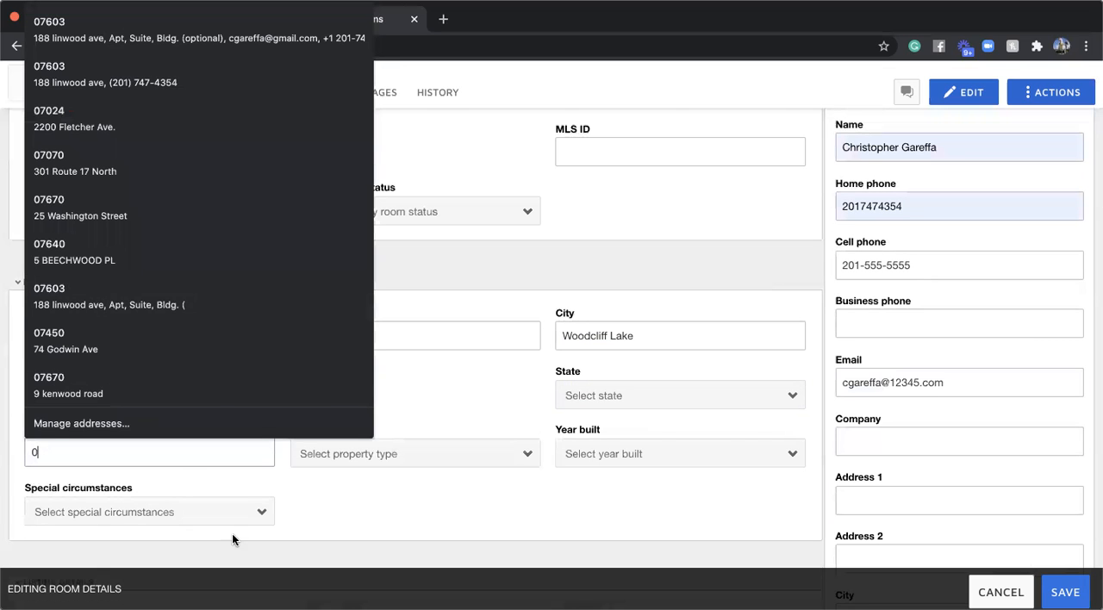
- Look up the property's street address on Google and copy its ZIP code into the room's Postal code field
click(443, 19)
text(123 tic)
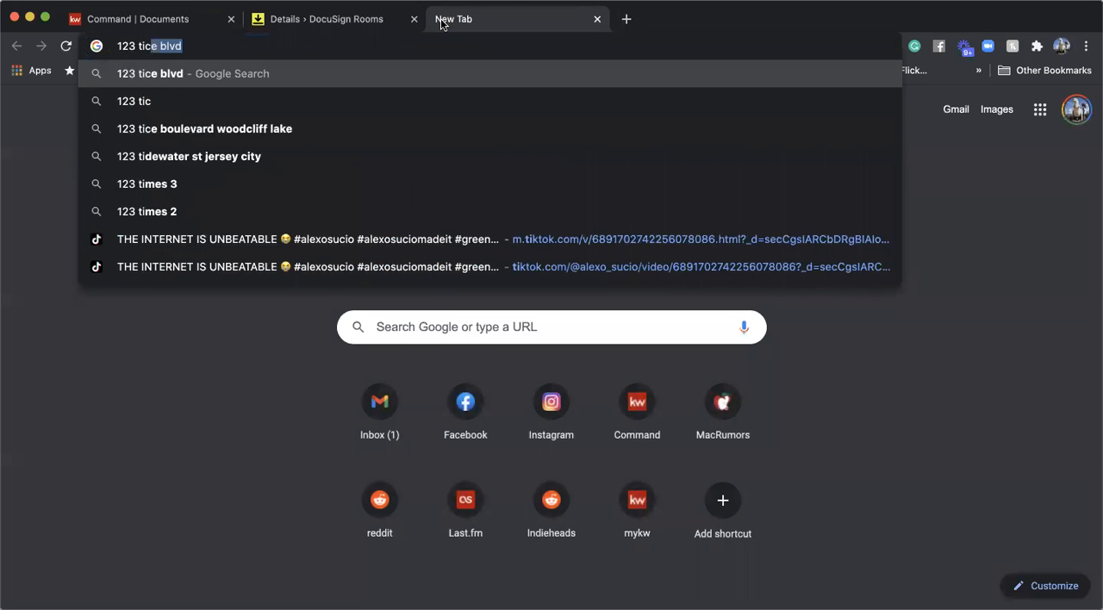
text(e)
click(187, 80)
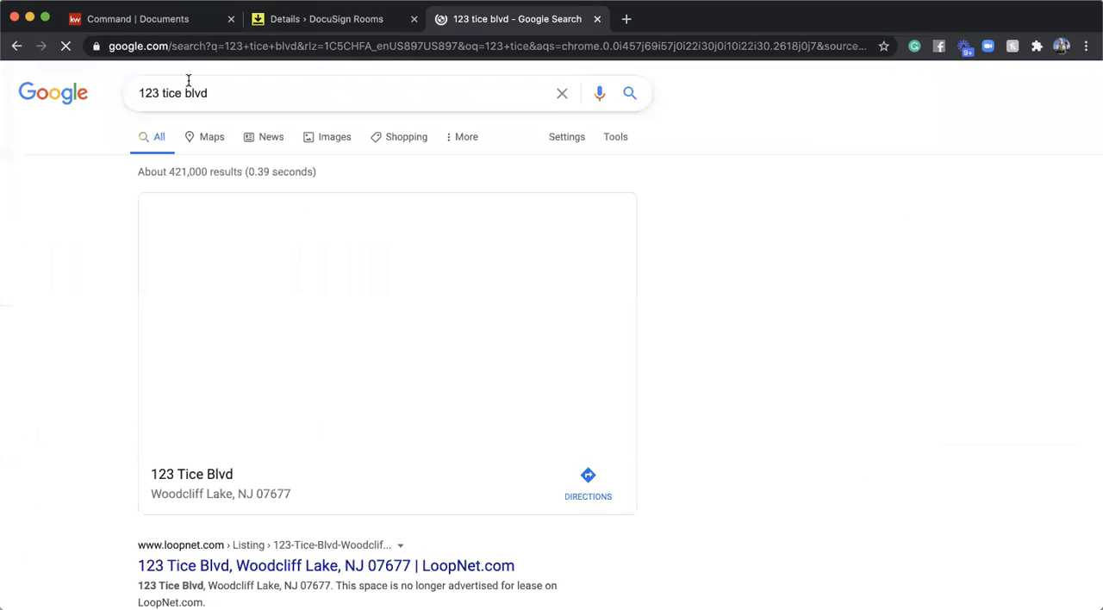
double_click(272, 494)
key(super+c)
key(ctrl+shift+Tab)
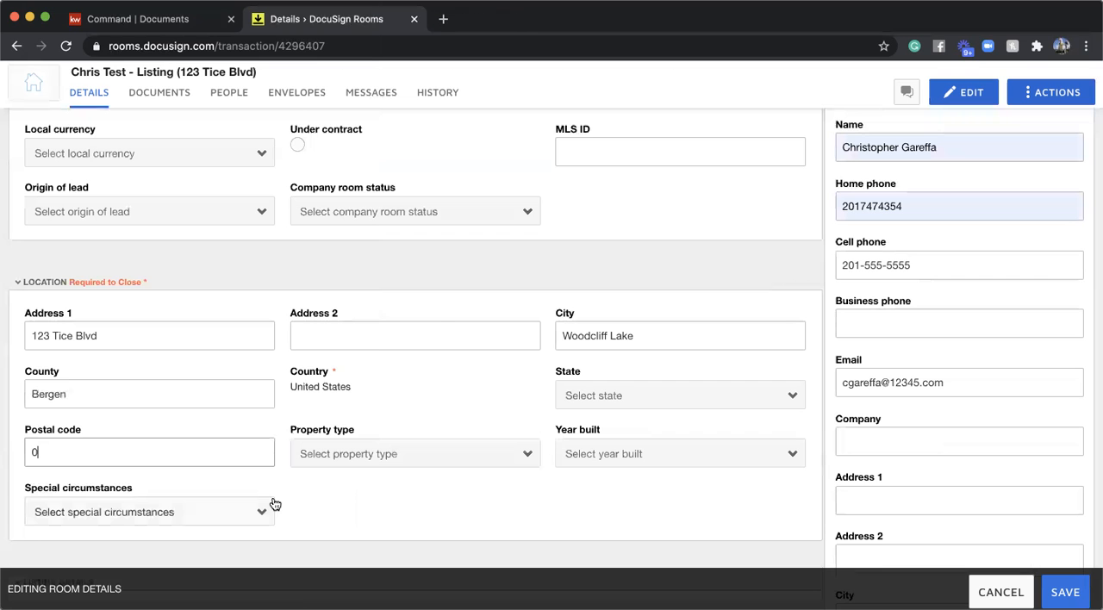
double_click(167, 458)
key(super+v)
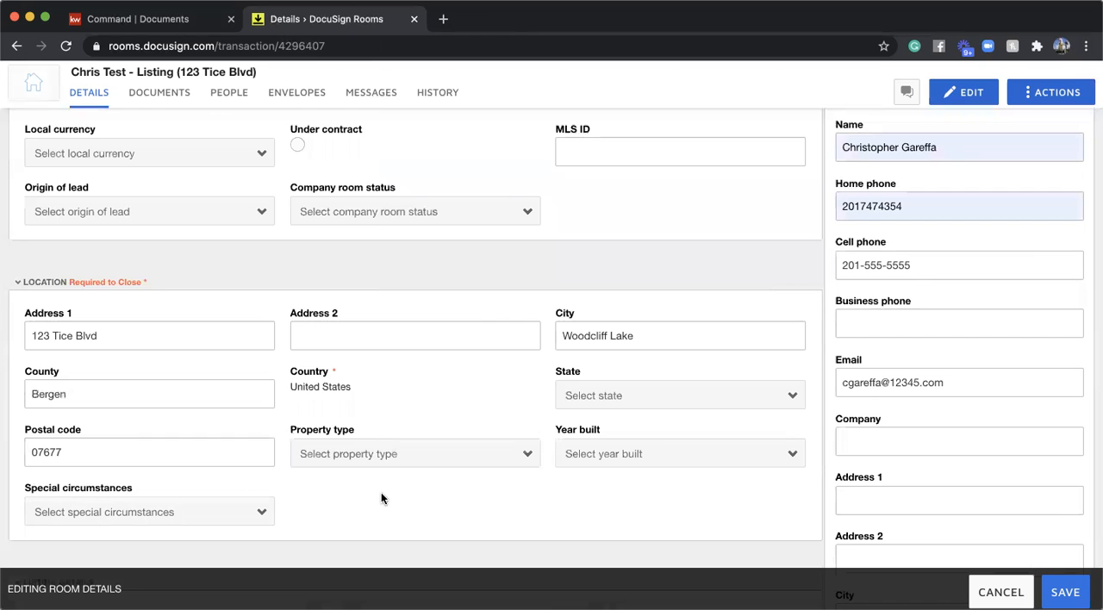
- Check the remaining location and listing fields and save the room details
scroll(1037, 308, up, 4)
scroll(727, 327, down, 3)
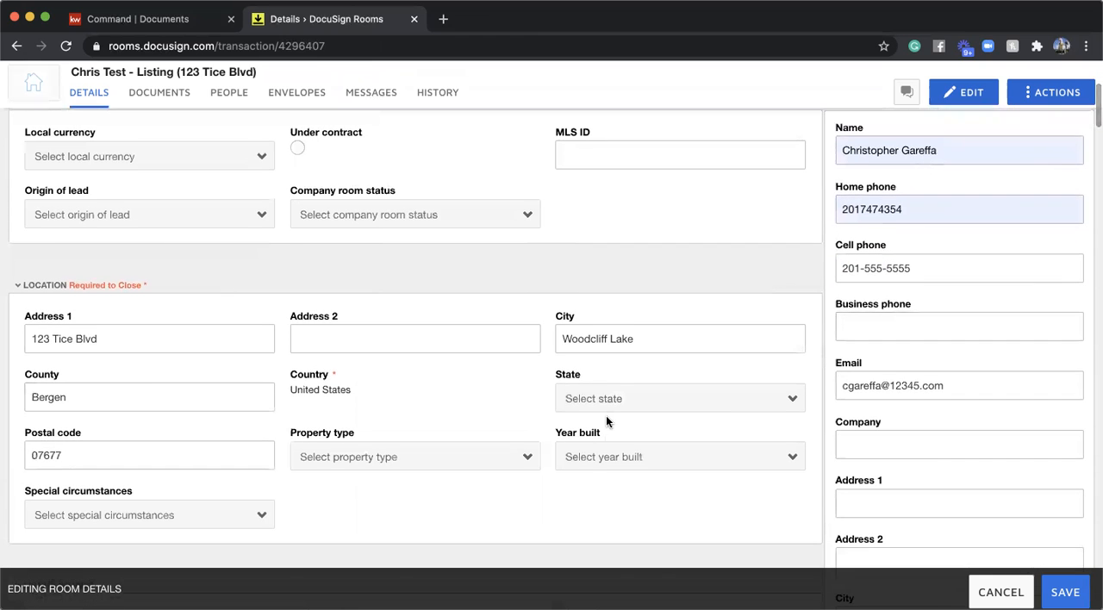
scroll(606, 415, down, 2)
scroll(380, 406, down, 10)
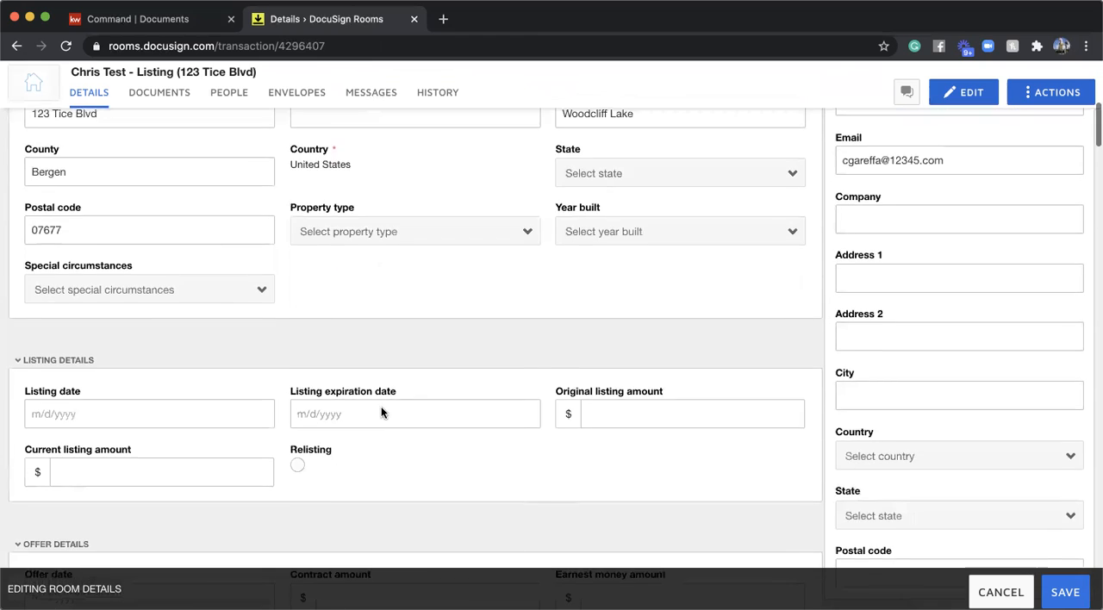
scroll(381, 406, up, 10)
scroll(381, 406, up, 10)
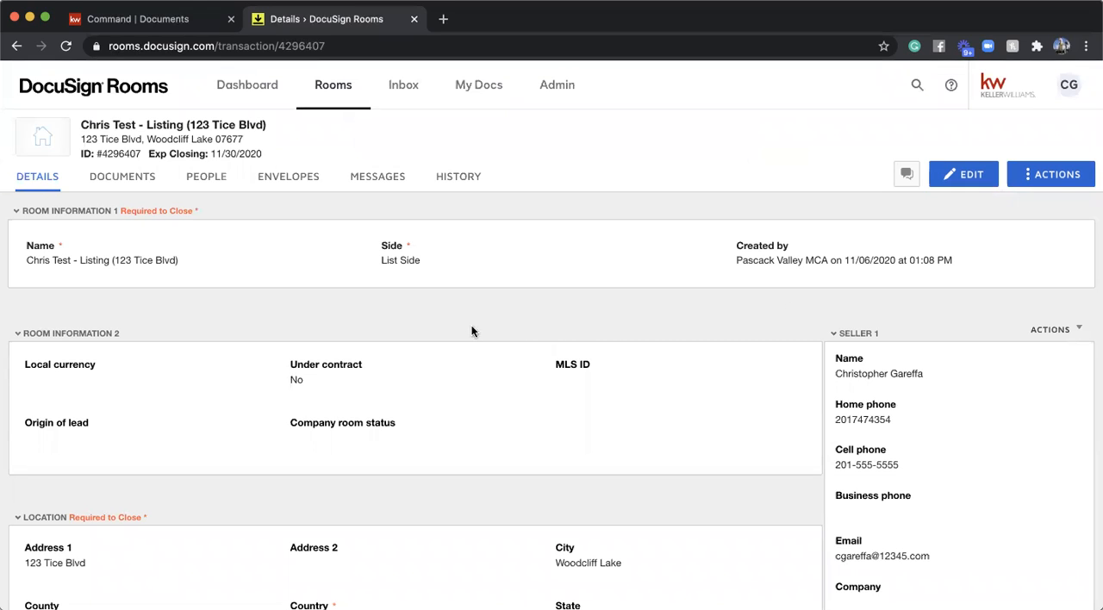
- Review the saved room details, including the location, listing, closing and additional information and the Seller 1 and Listing Agent 1 contacts
scroll(315, 380, down, 3)
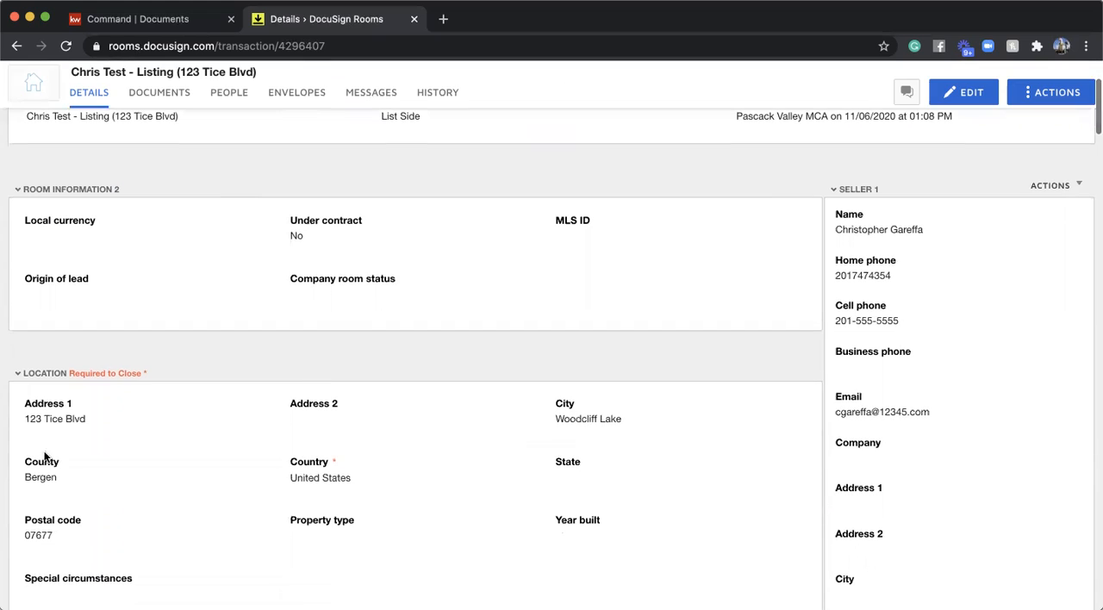
scroll(970, 441, down, 1)
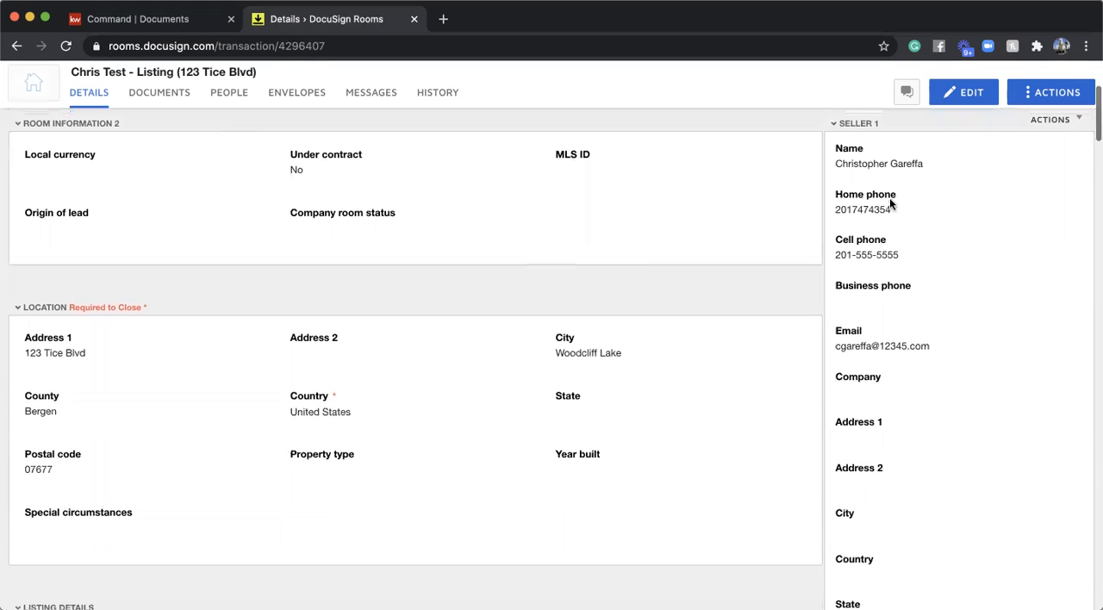
scroll(970, 244, down, 3)
scroll(971, 238, down, 10)
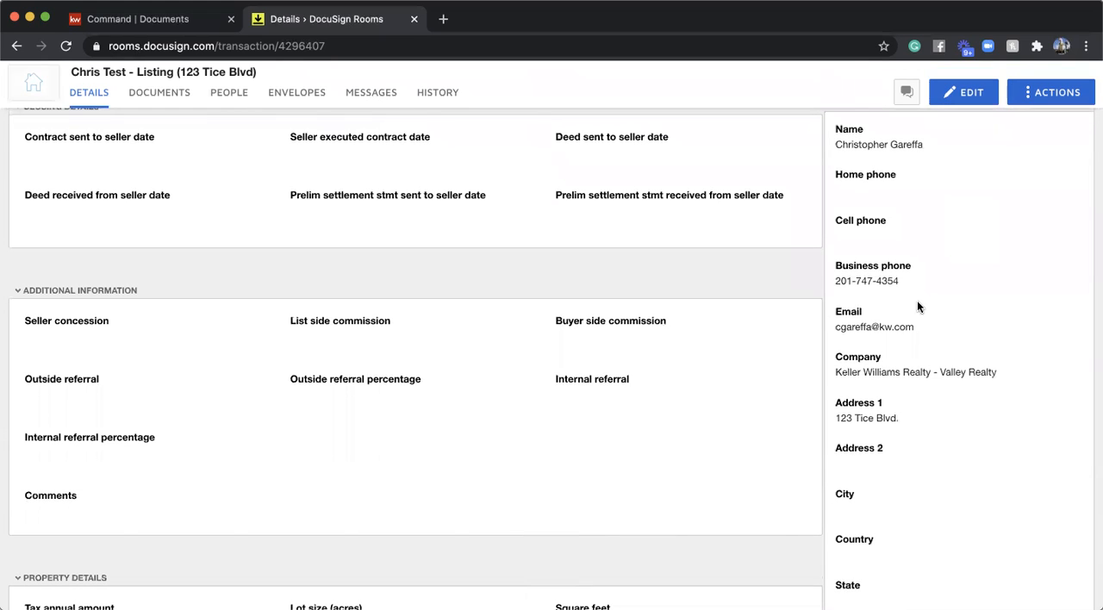
scroll(591, 297, up, 15)
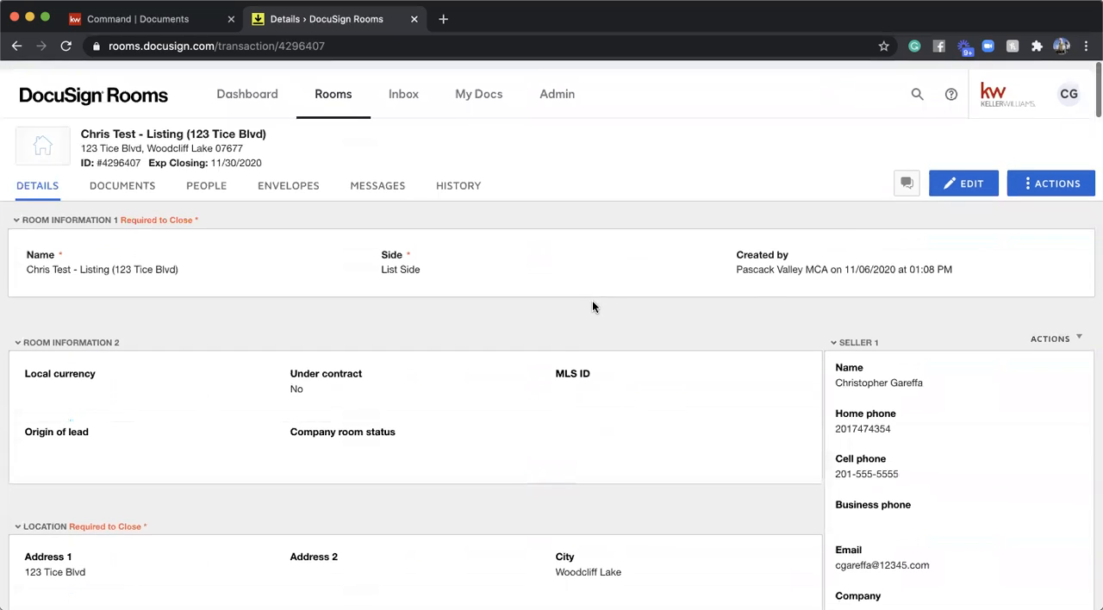
scroll(115, 556, down, 2)
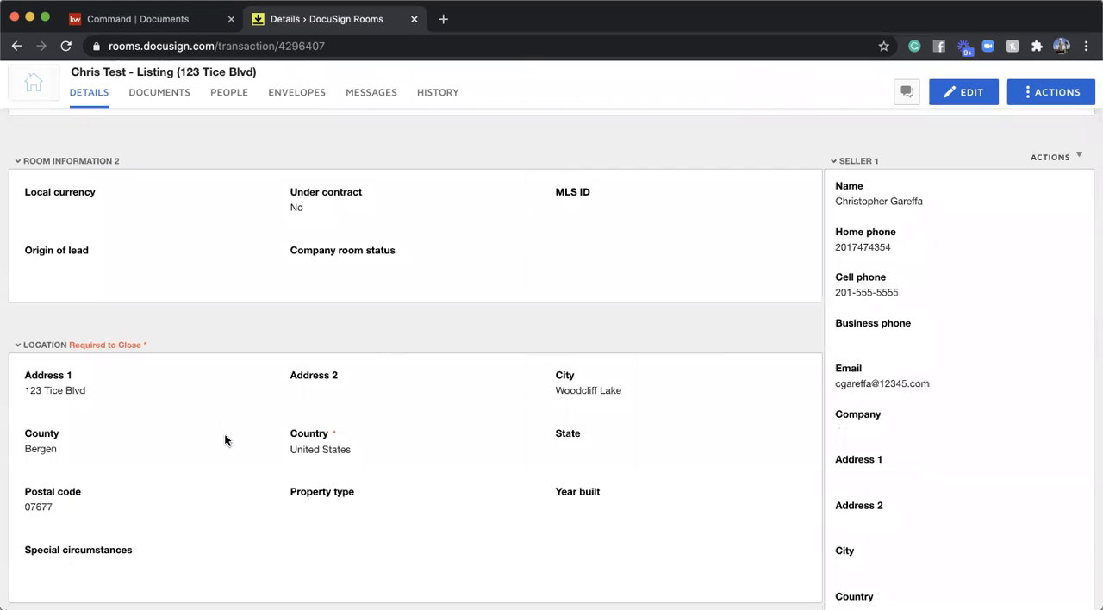
scroll(219, 418, up, 2)
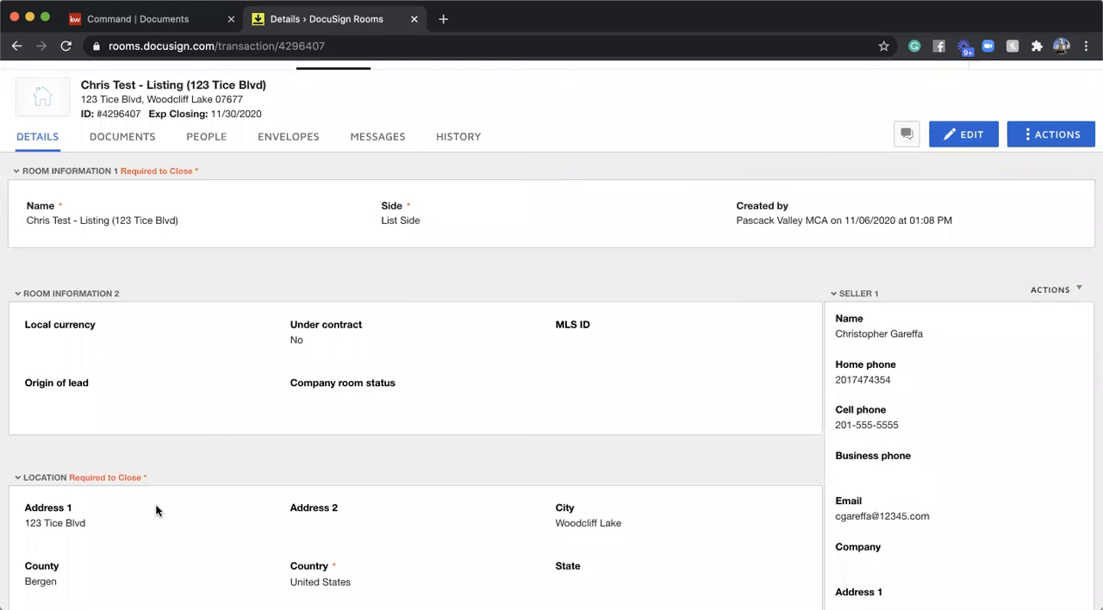
scroll(155, 511, down, 6)
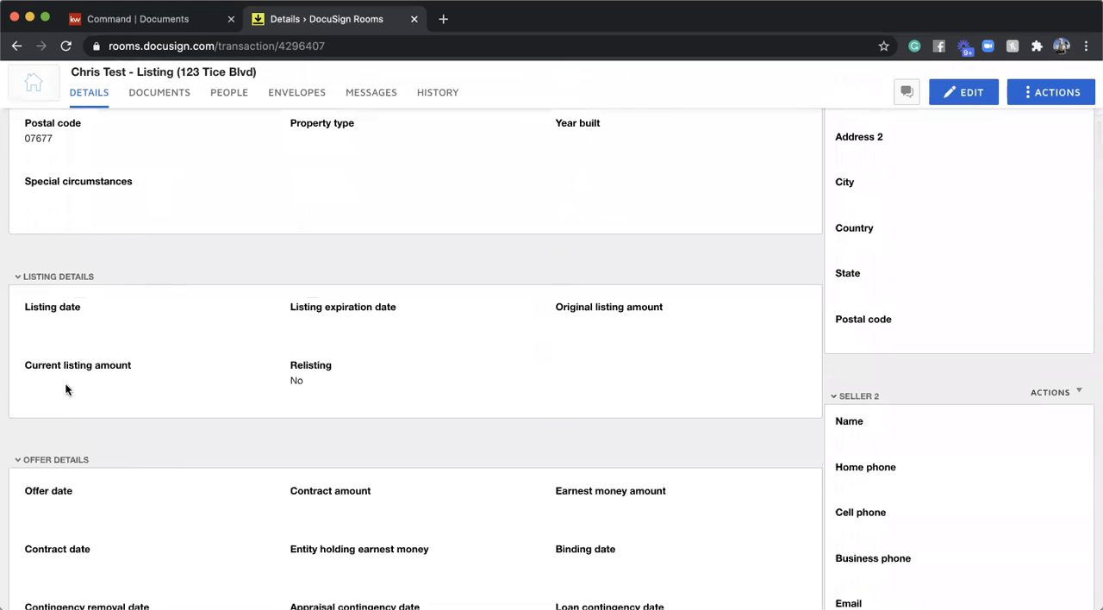
scroll(580, 313, down, 10)
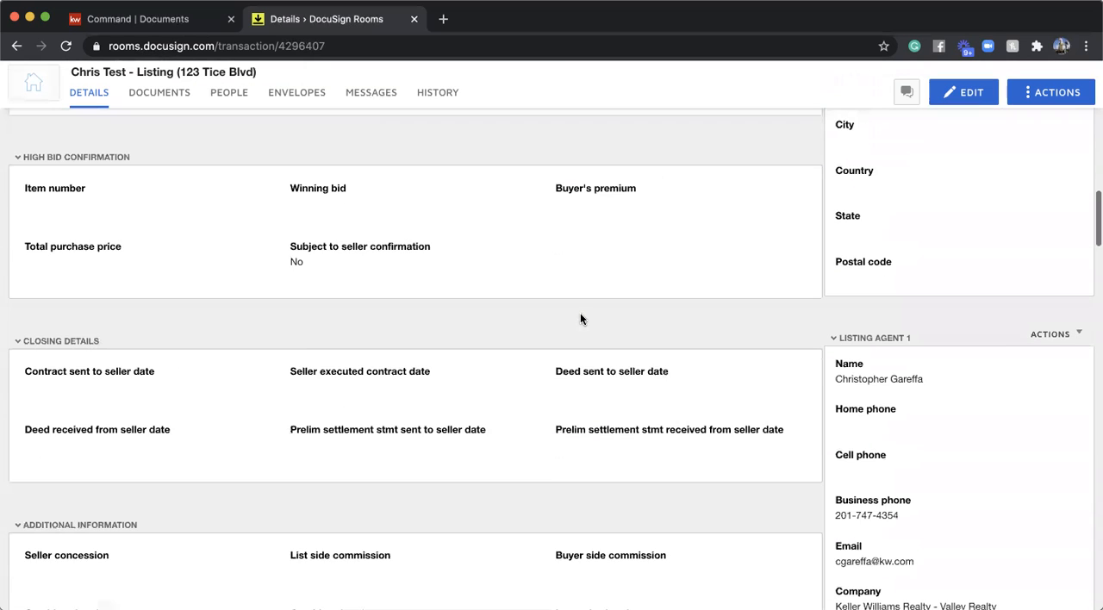
scroll(393, 426, up, 10)
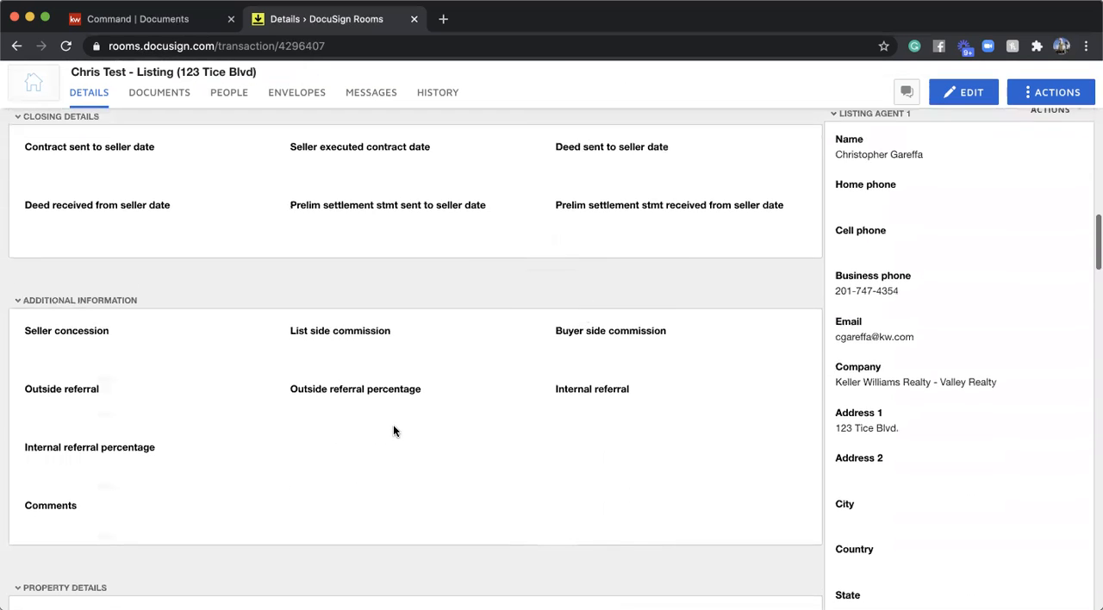
scroll(393, 431, up, 4)
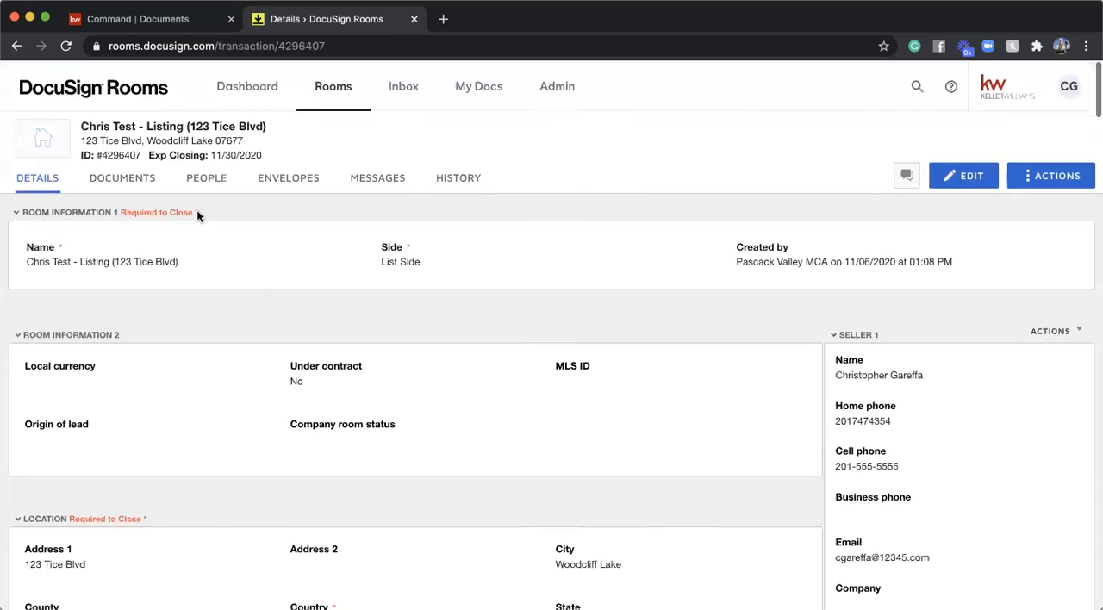
- Go to the room's documents and start adding documents from DocuSign Forms
click(142, 192)
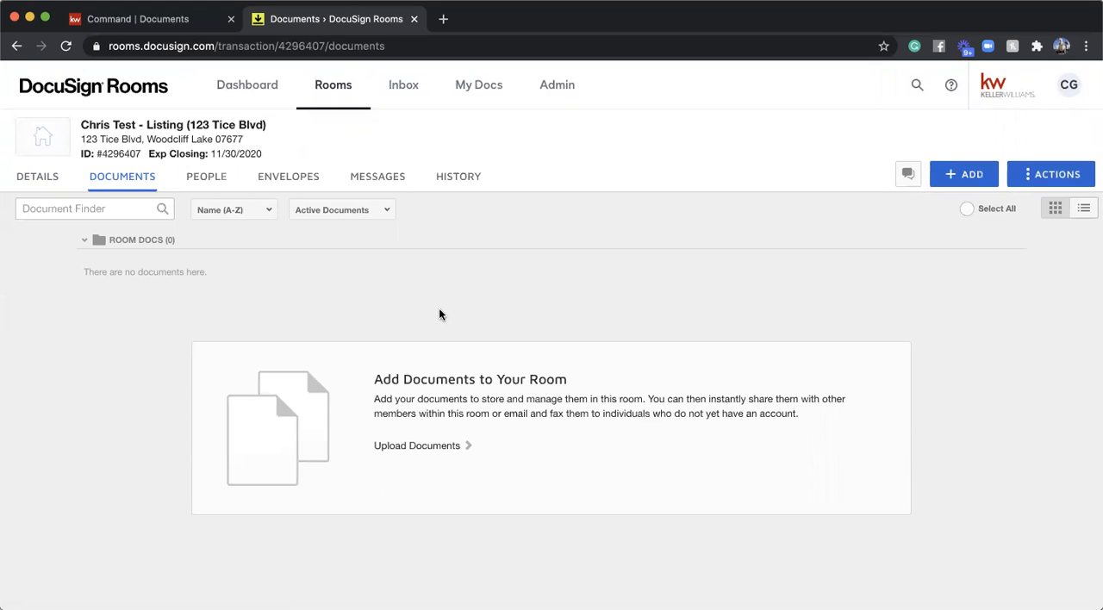
click(960, 176)
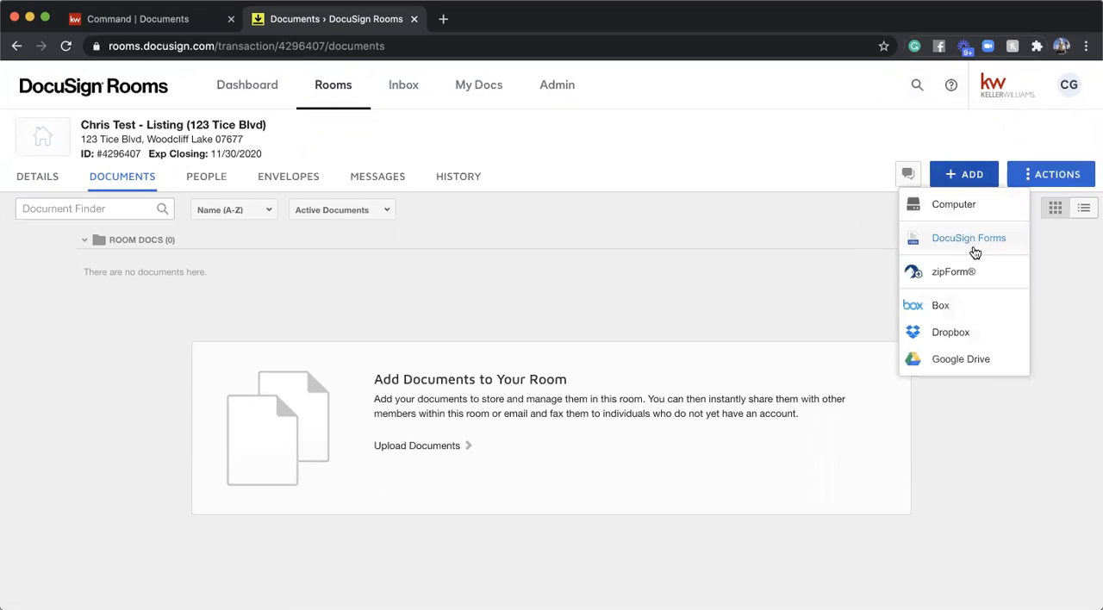
click(966, 242)
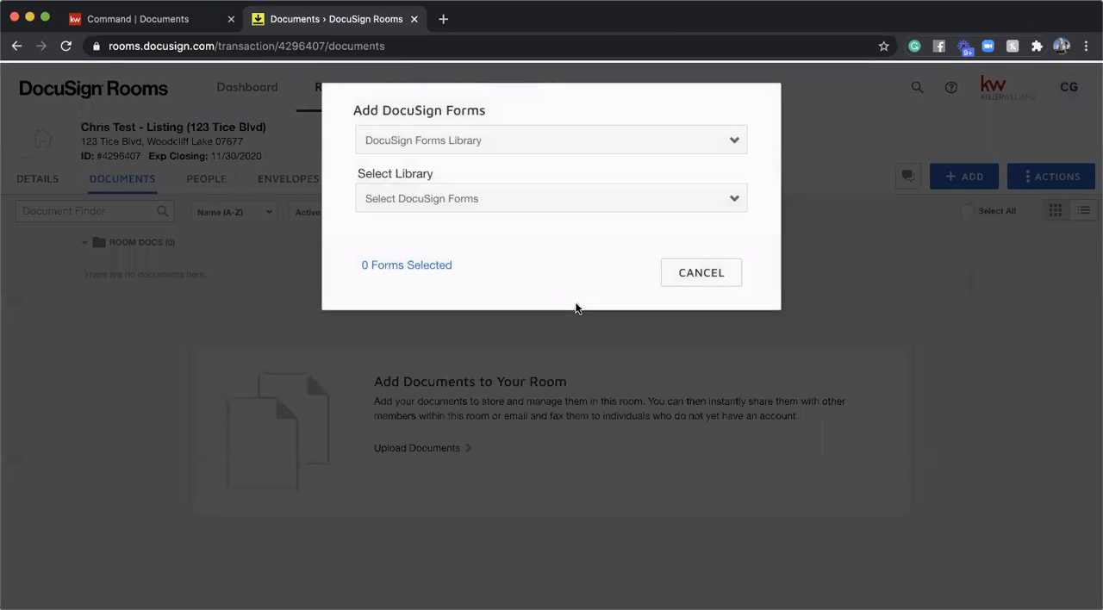
- Switch the form source to DocuSign Forms Group, choose the Listing - Residential group and look through its forms
click(445, 143)
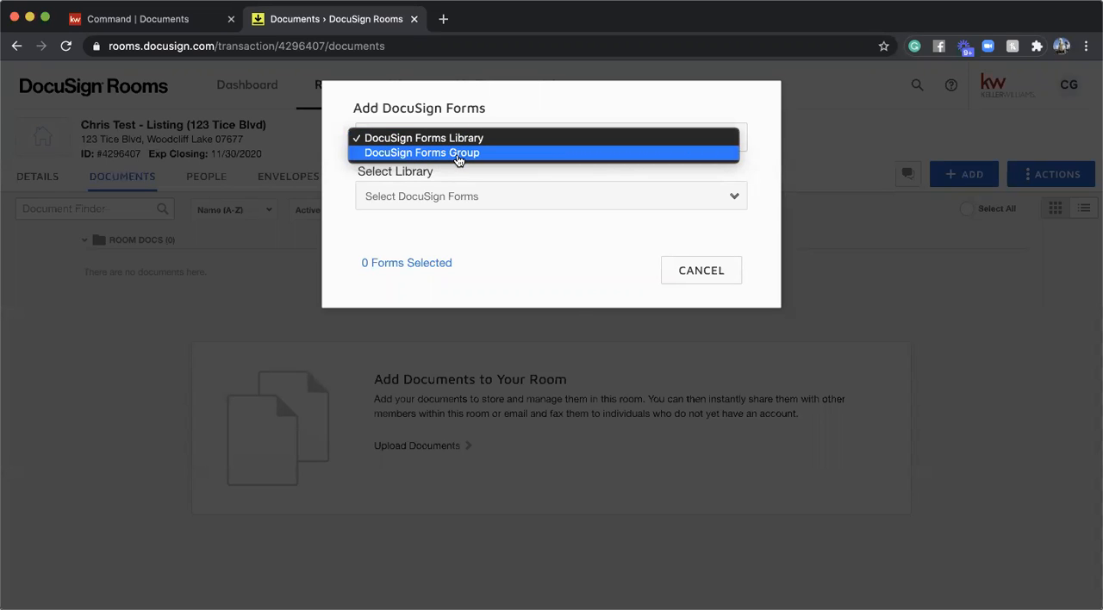
click(458, 153)
click(463, 192)
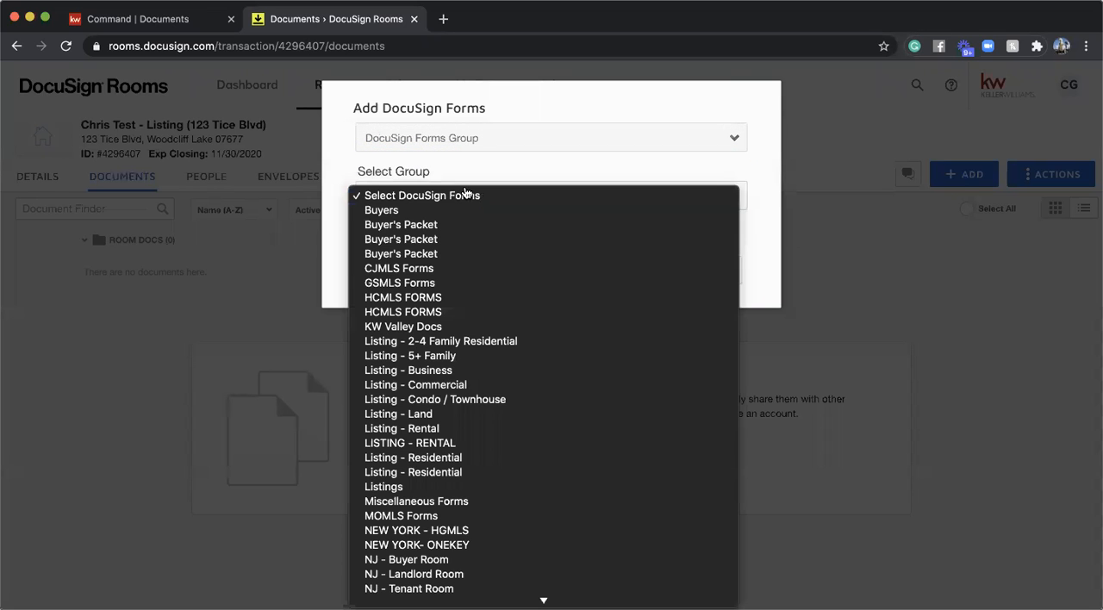
scroll(466, 268, down, 5)
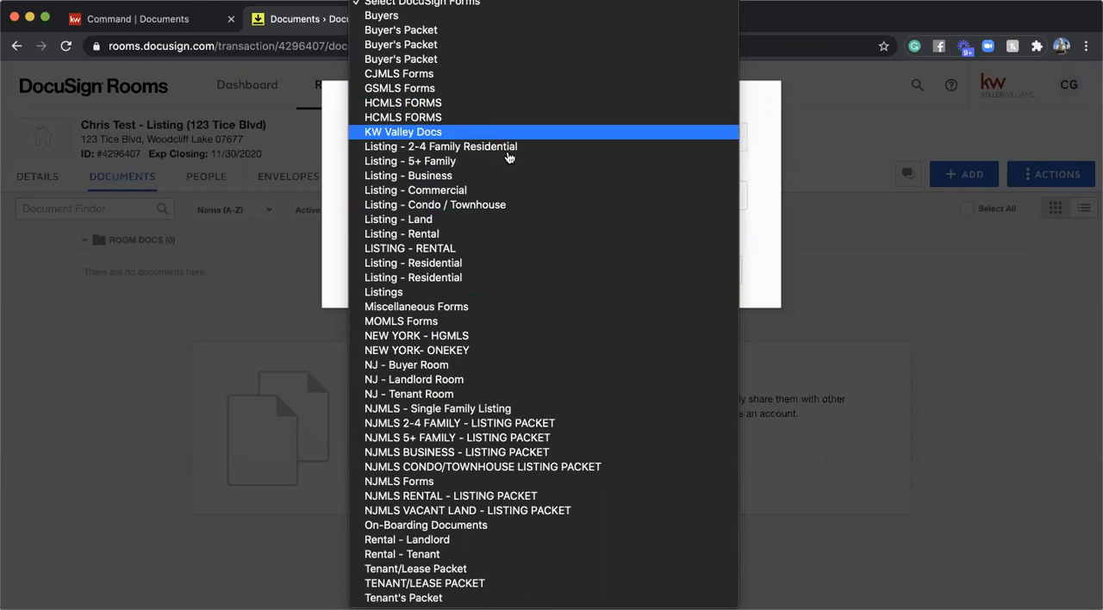
click(446, 269)
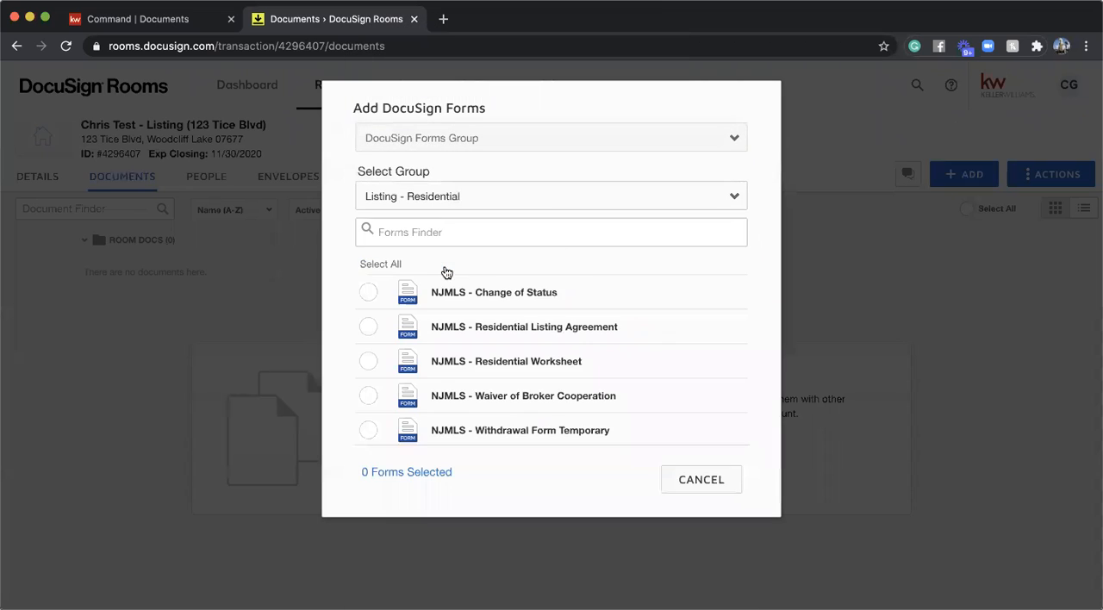
scroll(568, 294, down, 1)
scroll(568, 293, up, 1)
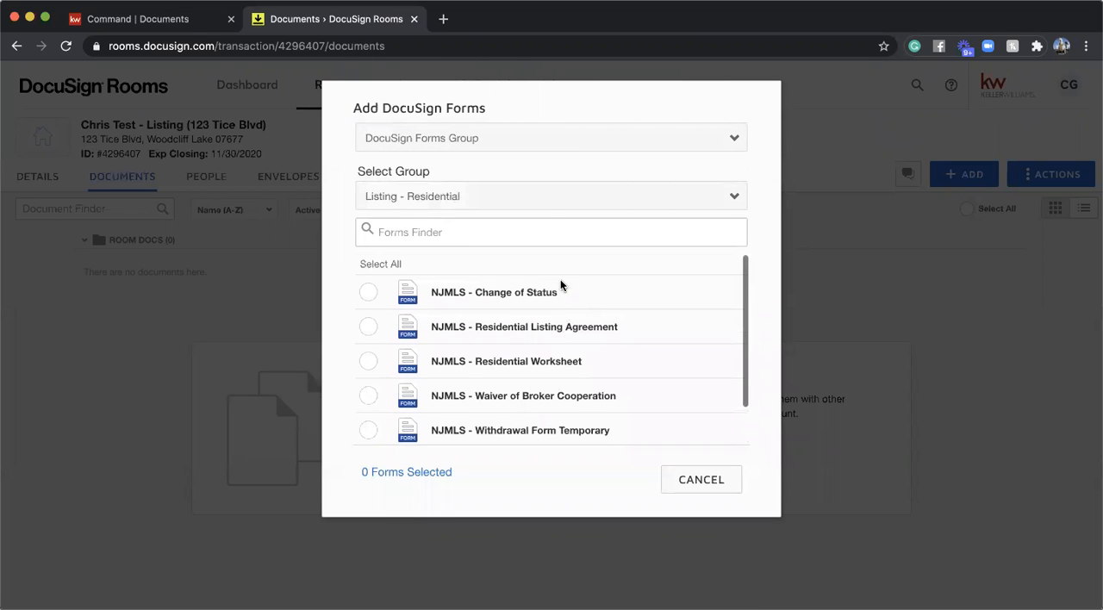
- Compare the forms offered by the two form groups that are both named Listing - Residential
scroll(467, 363, down, 1)
scroll(467, 363, up, 1)
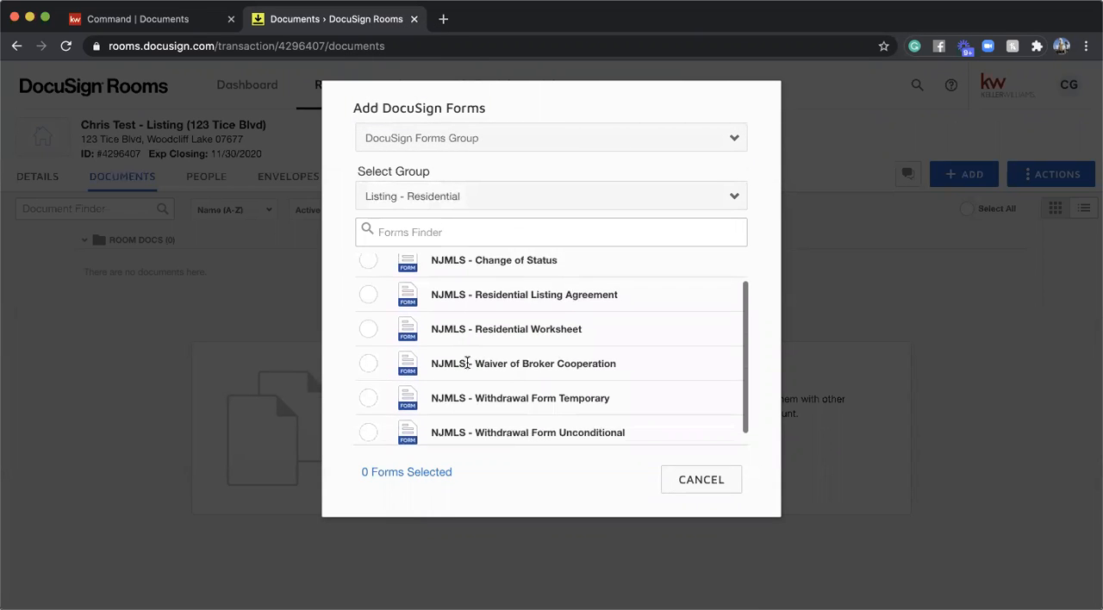
scroll(467, 362, down, 1)
click(441, 207)
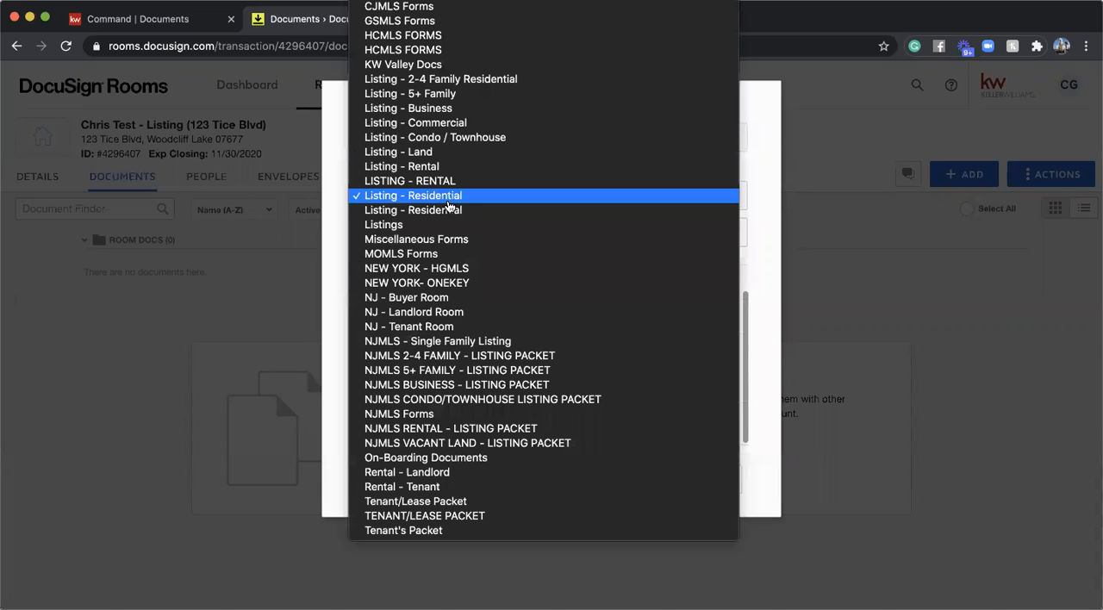
click(441, 213)
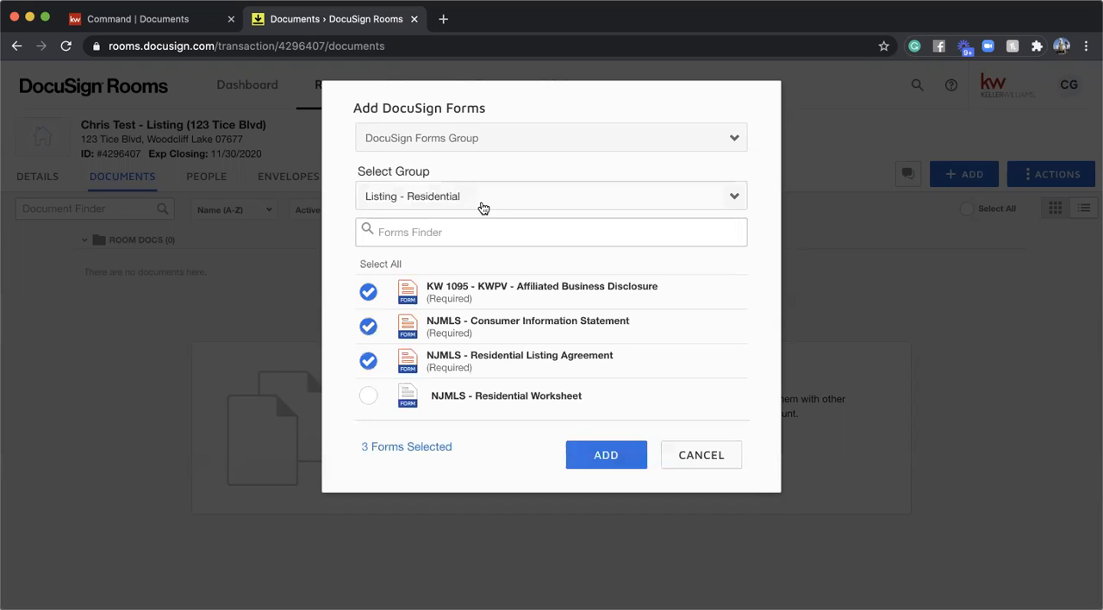
click(487, 209)
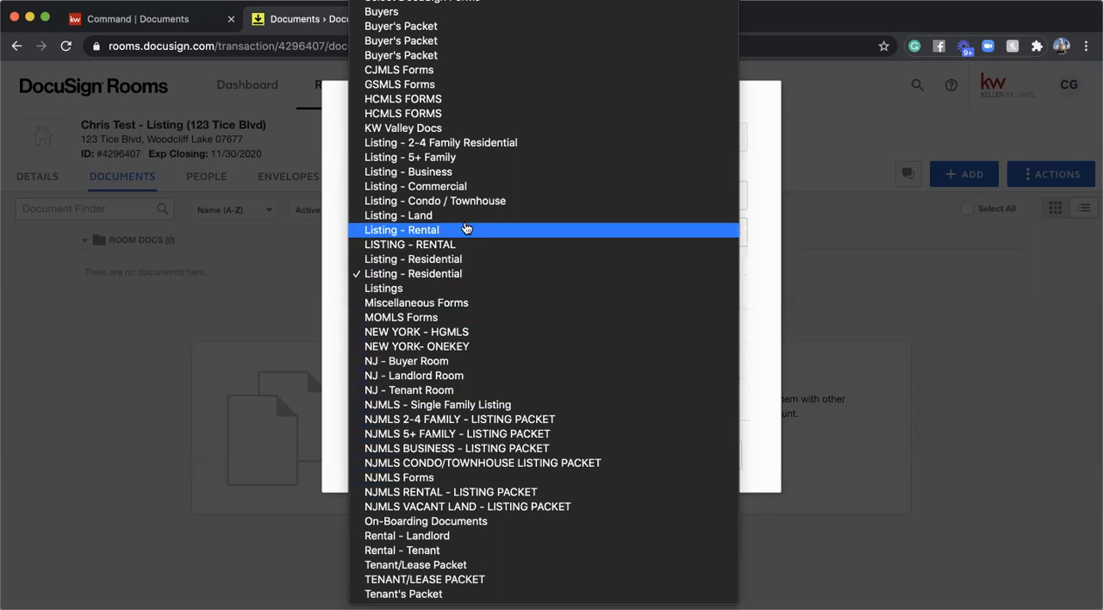
click(435, 260)
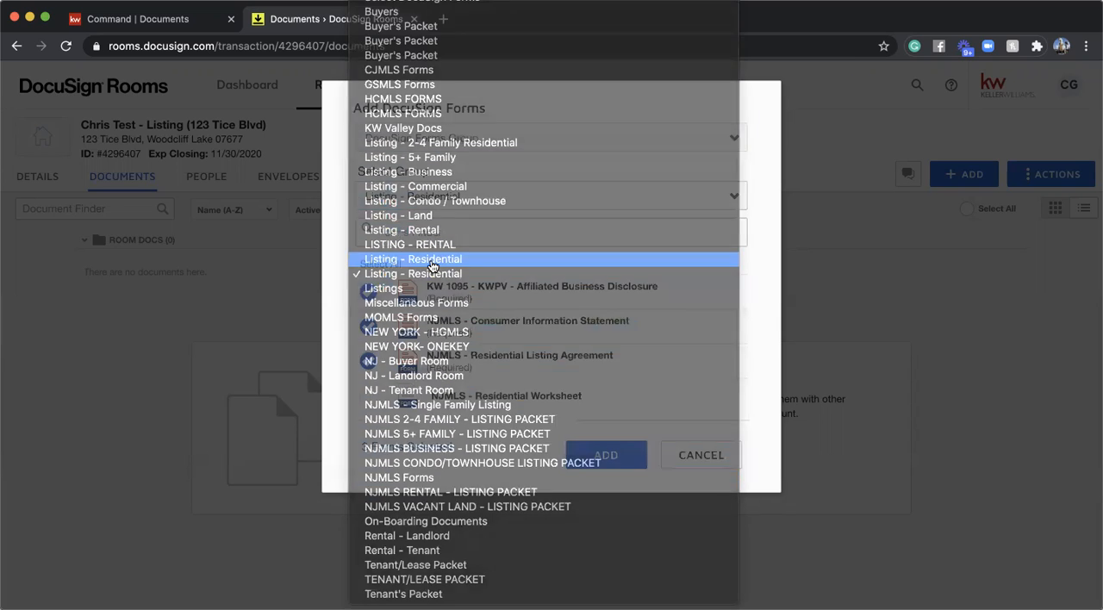
scroll(507, 349, down, 1)
scroll(506, 349, up, 2)
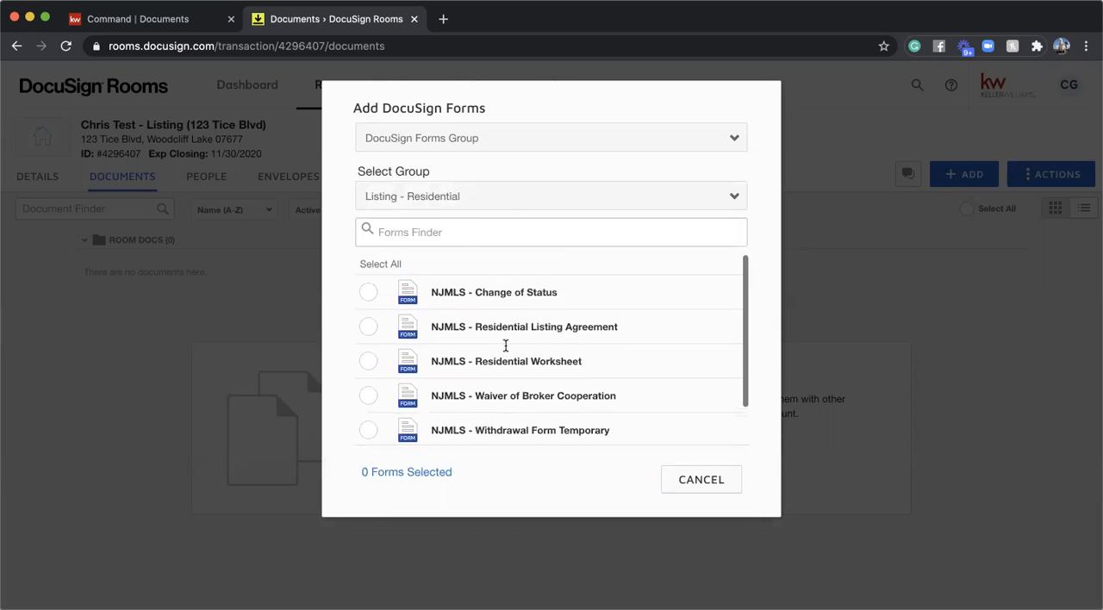
- Check the available form groups, keep the first Listing - Residential group and select its NJMLS - Residential Listing Agreement form
click(510, 200)
scroll(492, 103, up, 2)
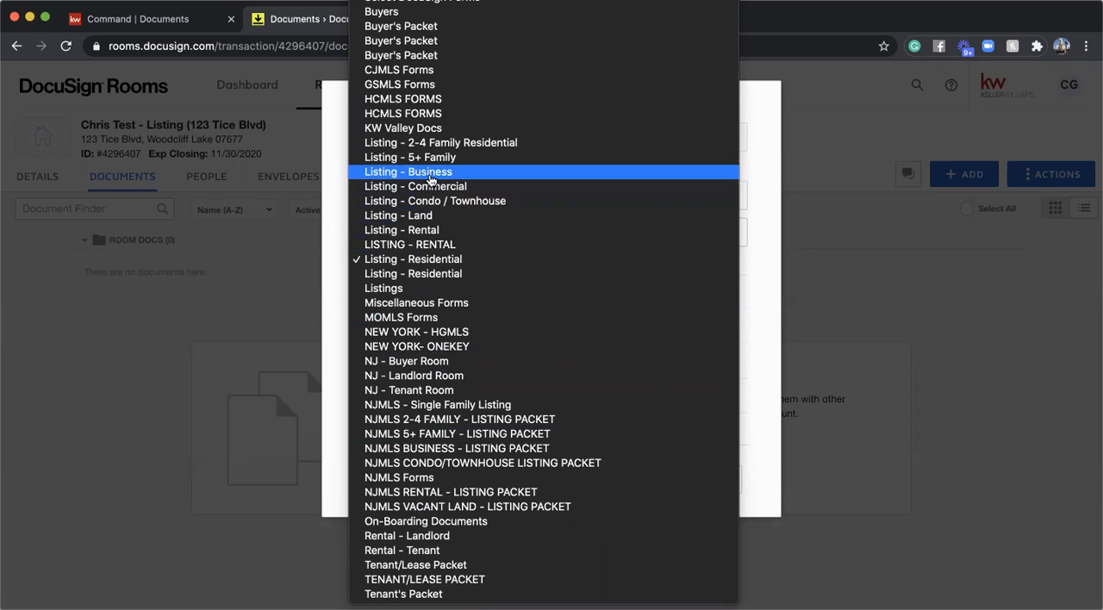
click(416, 263)
scroll(470, 362, down, 1)
scroll(468, 362, up, 1)
scroll(468, 362, down, 2)
scroll(468, 362, up, 2)
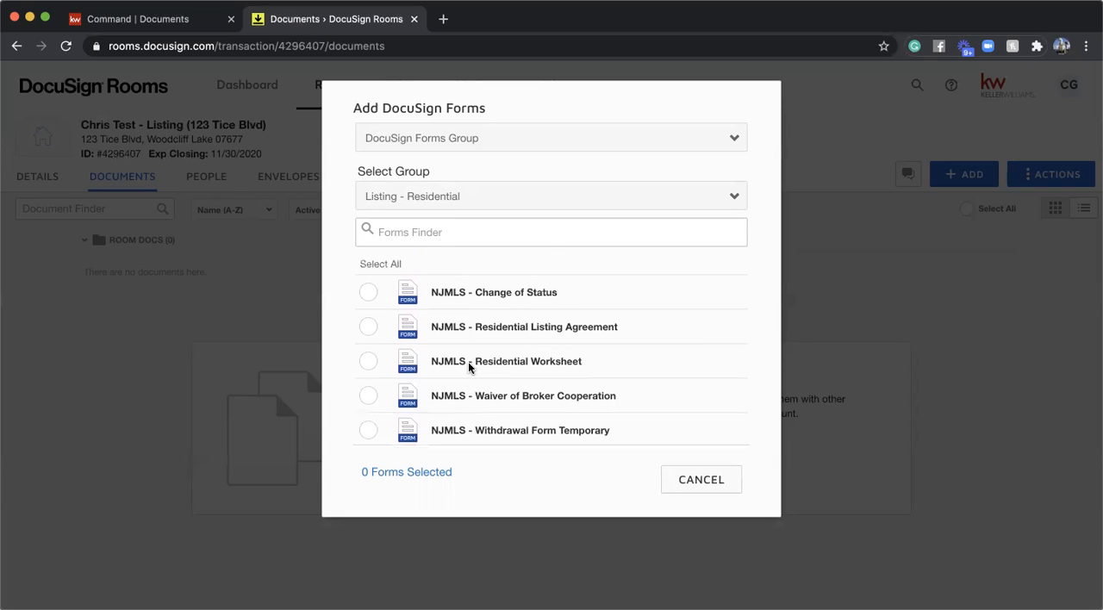
click(368, 328)
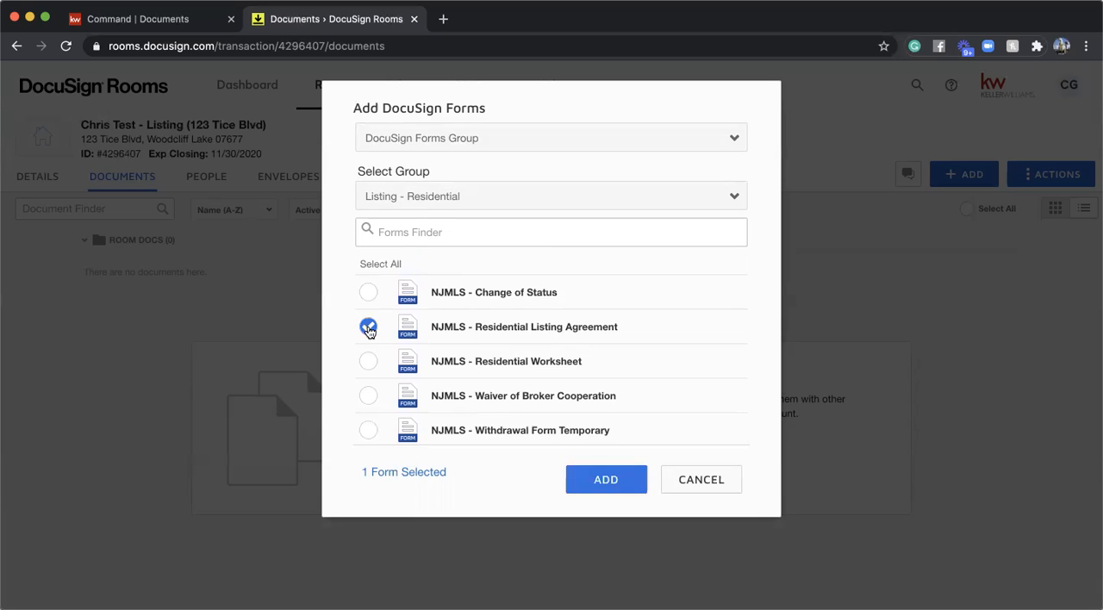
scroll(369, 328, down, 2)
scroll(369, 382, up, 2)
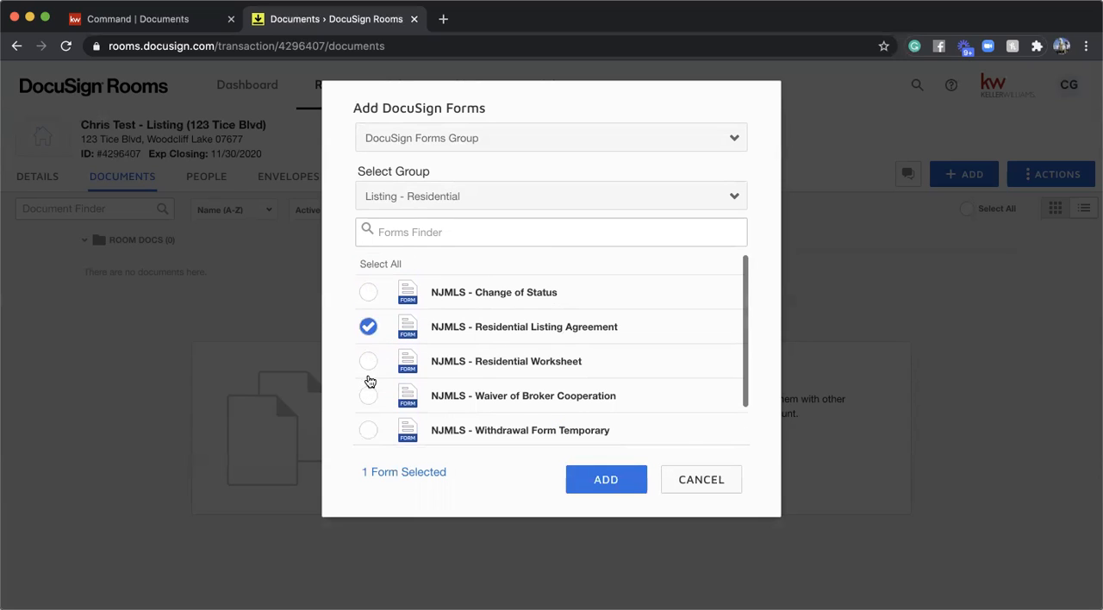
scroll(369, 368, down, 1)
scroll(369, 368, up, 2)
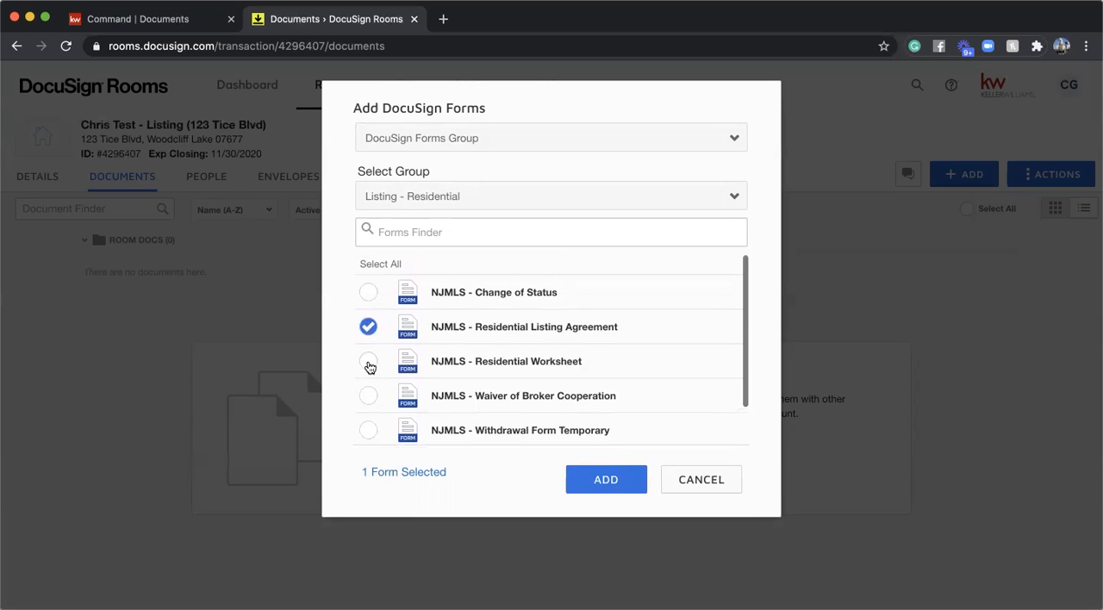
- Switch the forms group to NJMLS - Single Family Listing and look through its forms
click(459, 198)
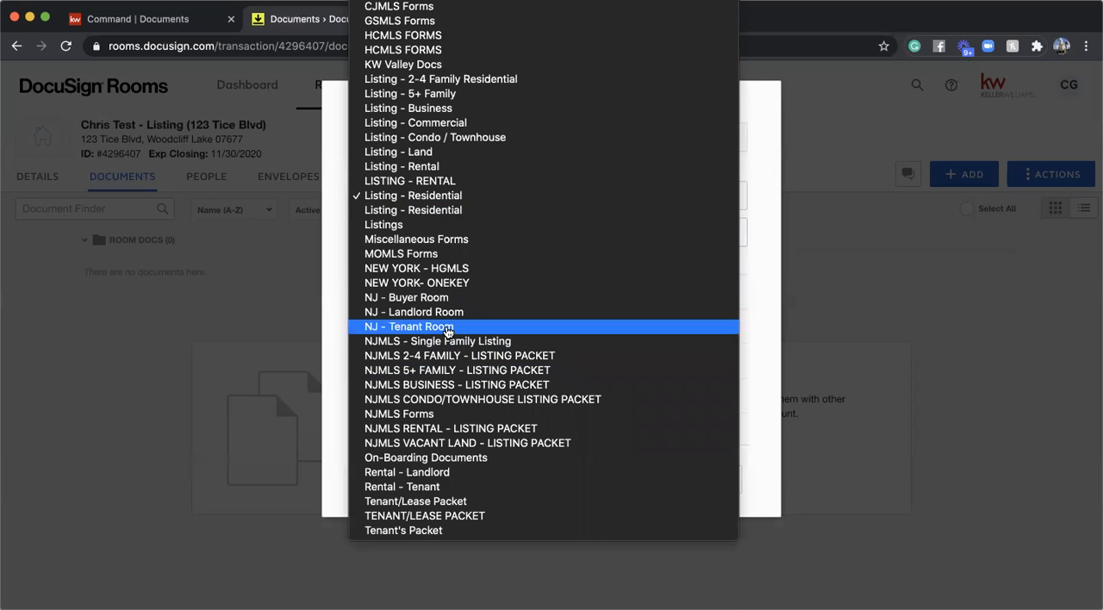
scroll(447, 333, up, 2)
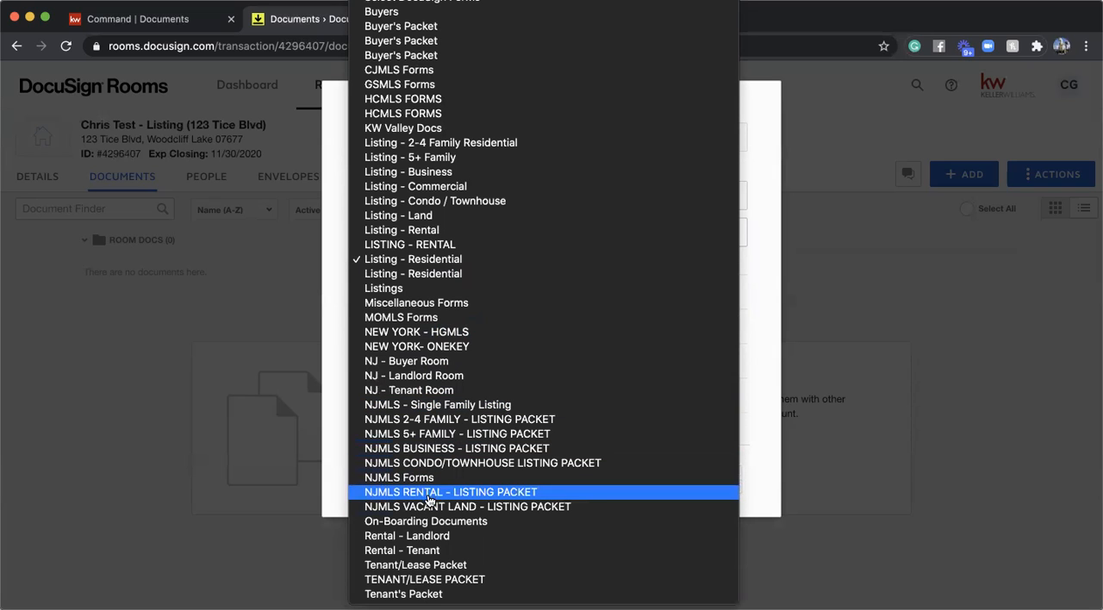
click(465, 405)
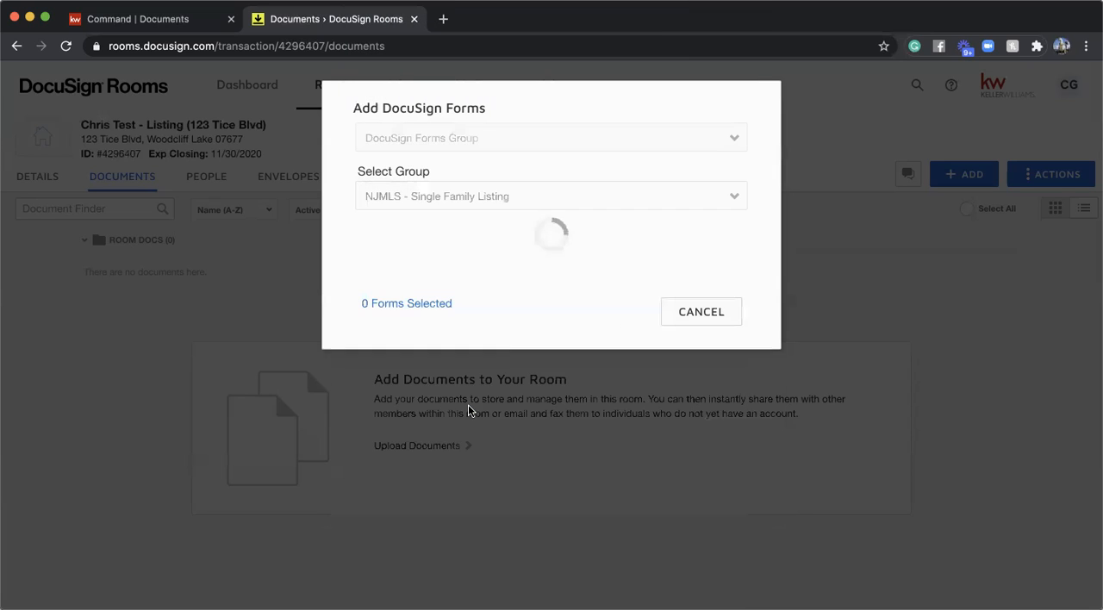
scroll(509, 340, down, 1)
scroll(496, 348, down, 1)
scroll(495, 347, up, 2)
scroll(496, 347, down, 2)
scroll(495, 344, up, 2)
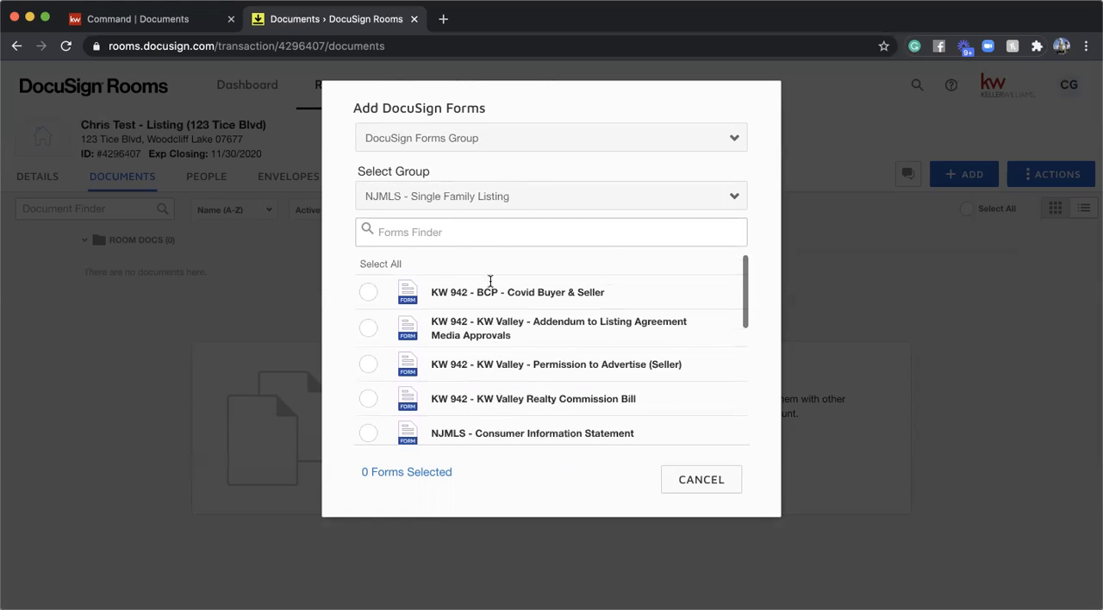
scroll(484, 306, down, 4)
scroll(485, 303, down, 1)
scroll(484, 303, up, 4)
- Add the Covid Buyer & Seller, Addendum to Listing Agreement Media Approvals, Consumer Information Statement and Residential Listing Agreement forms to the room
click(367, 296)
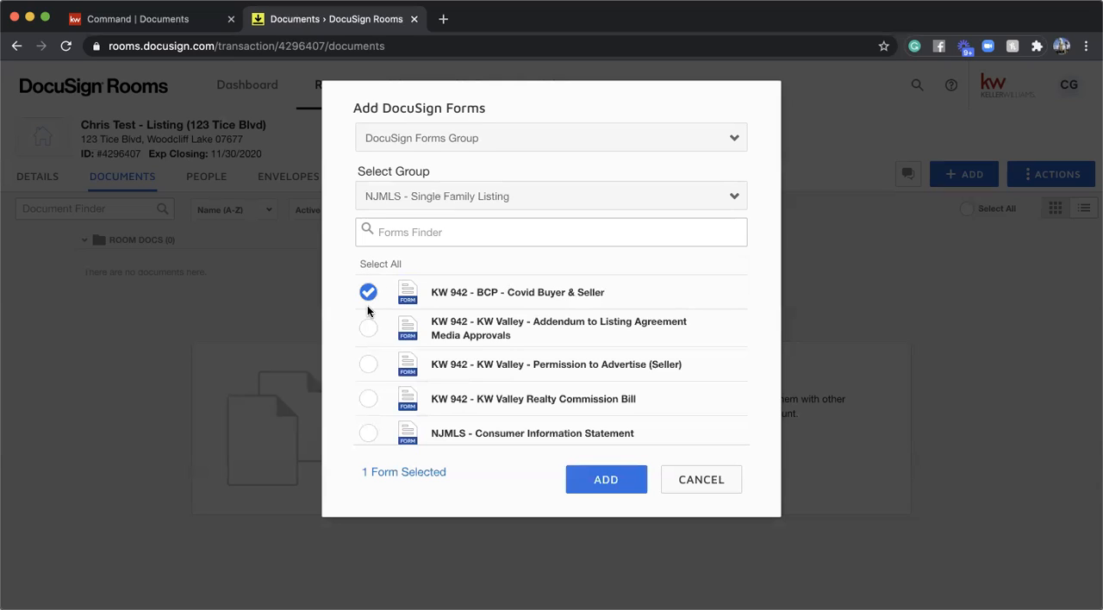
scroll(368, 312, down, 2)
click(364, 388)
scroll(364, 388, down, 4)
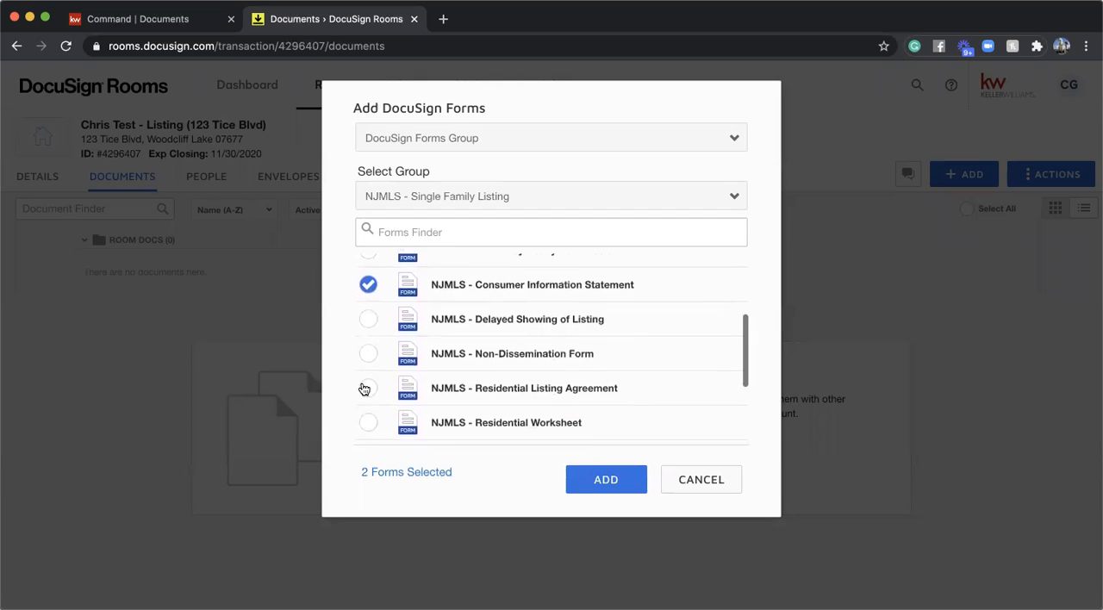
click(368, 389)
scroll(370, 388, up, 5)
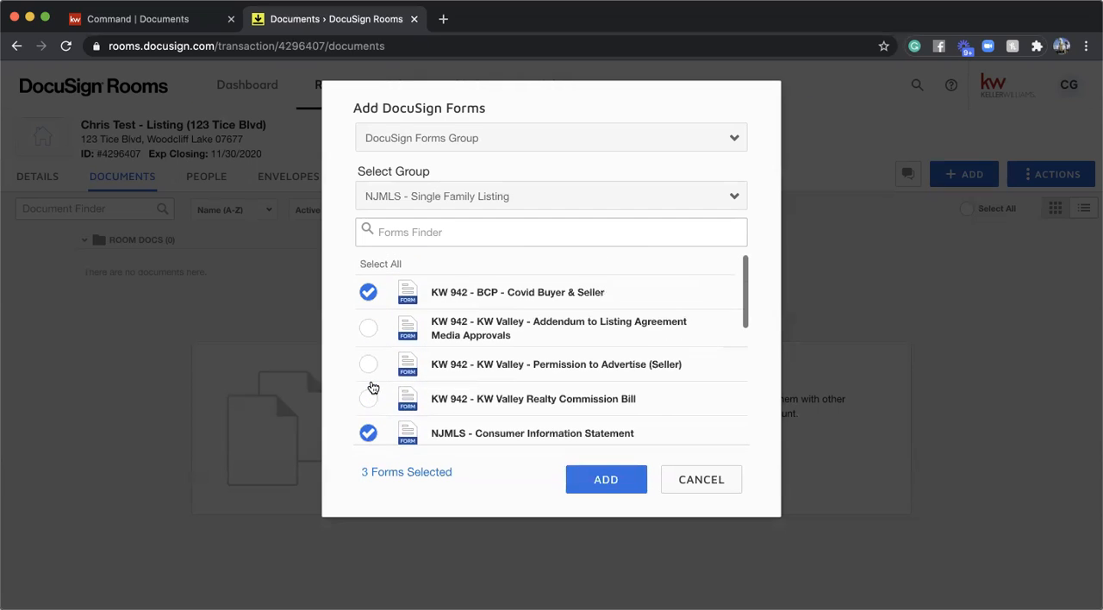
scroll(372, 388, down, 6)
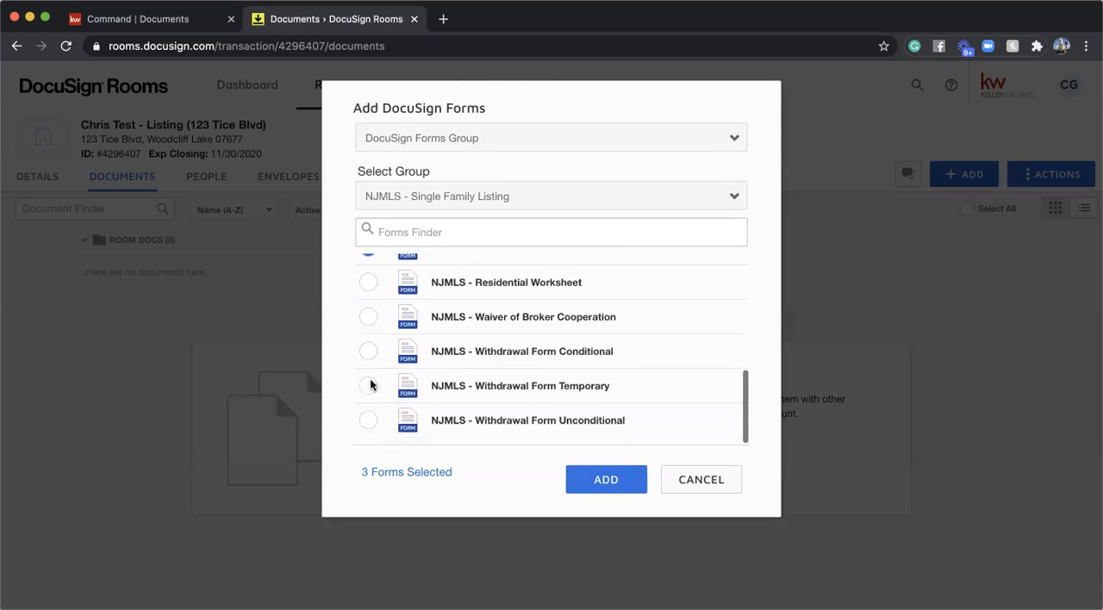
scroll(374, 349, up, 7)
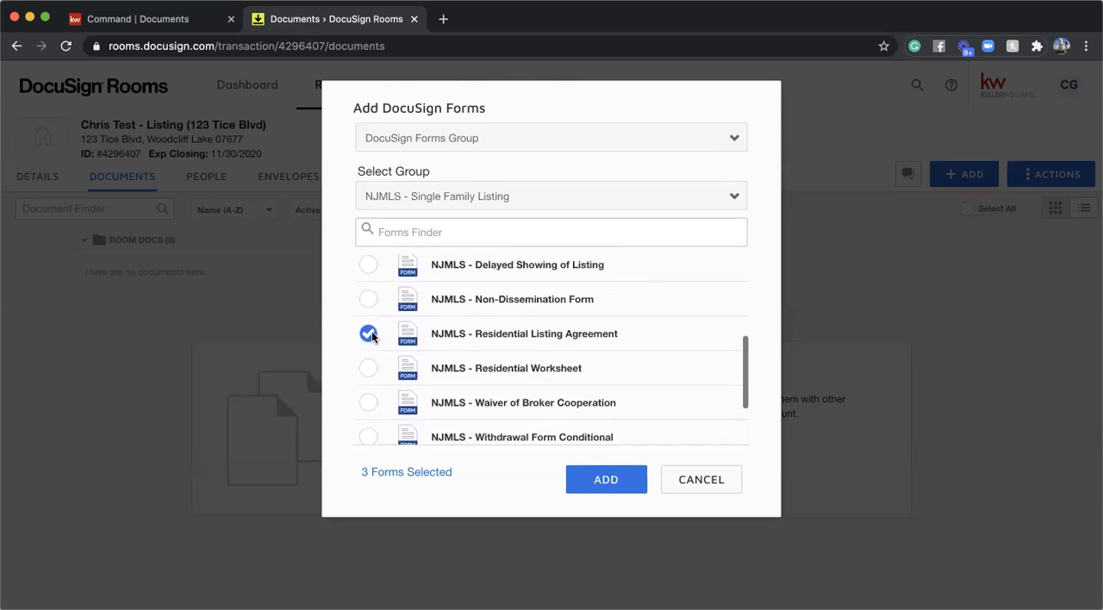
scroll(372, 336, up, 4)
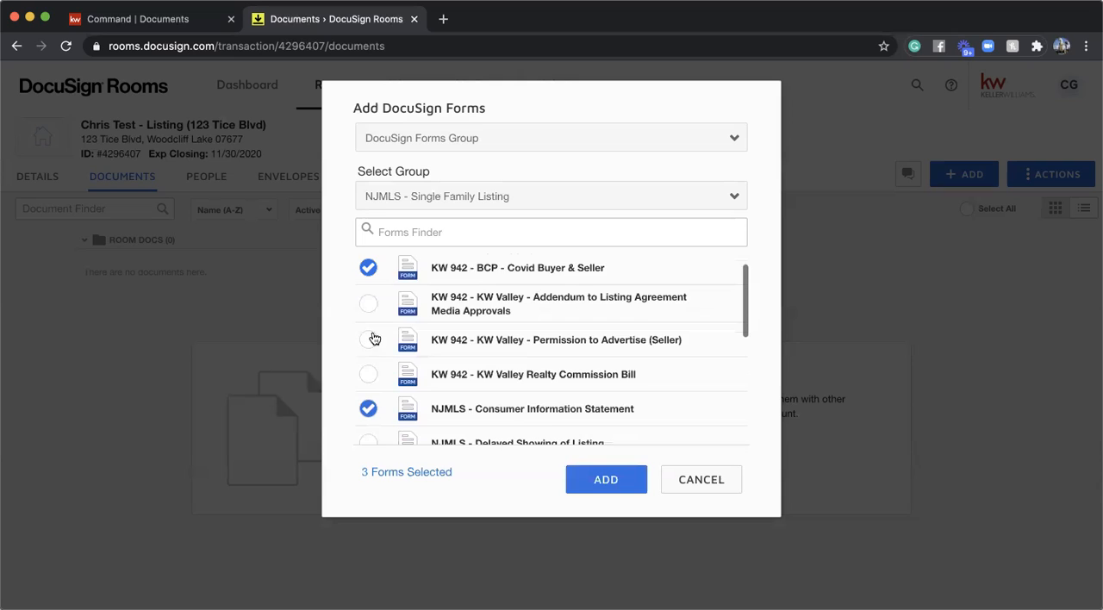
click(371, 329)
scroll(476, 366, down, 10)
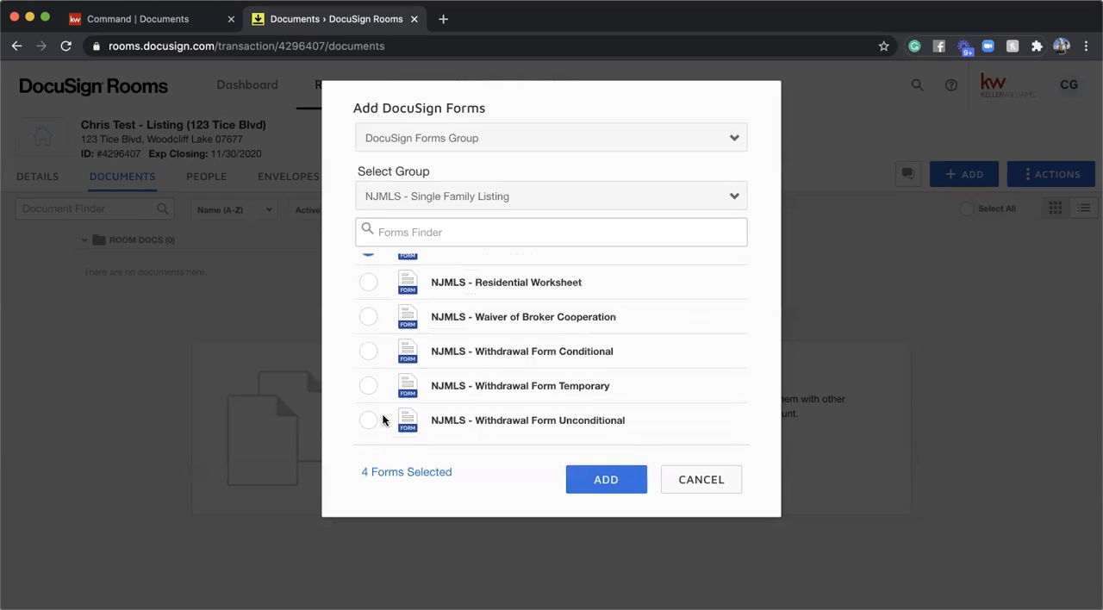
click(595, 482)
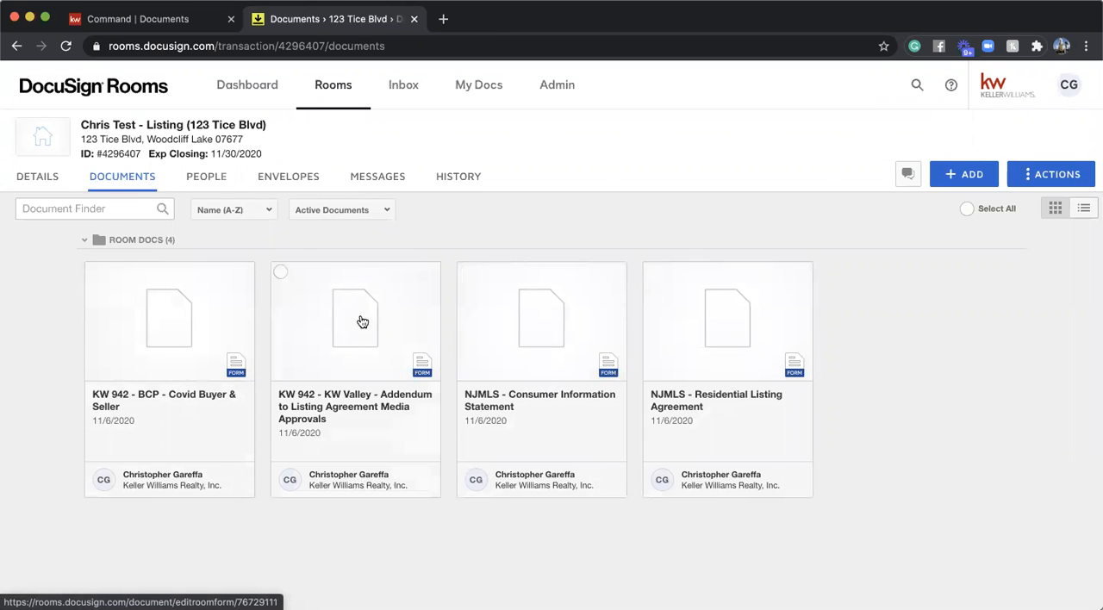
- Open the NJMLS - Residential Listing Agreement, review the prefilled fields and signature sections on all its pages, and save and close it
click(755, 331)
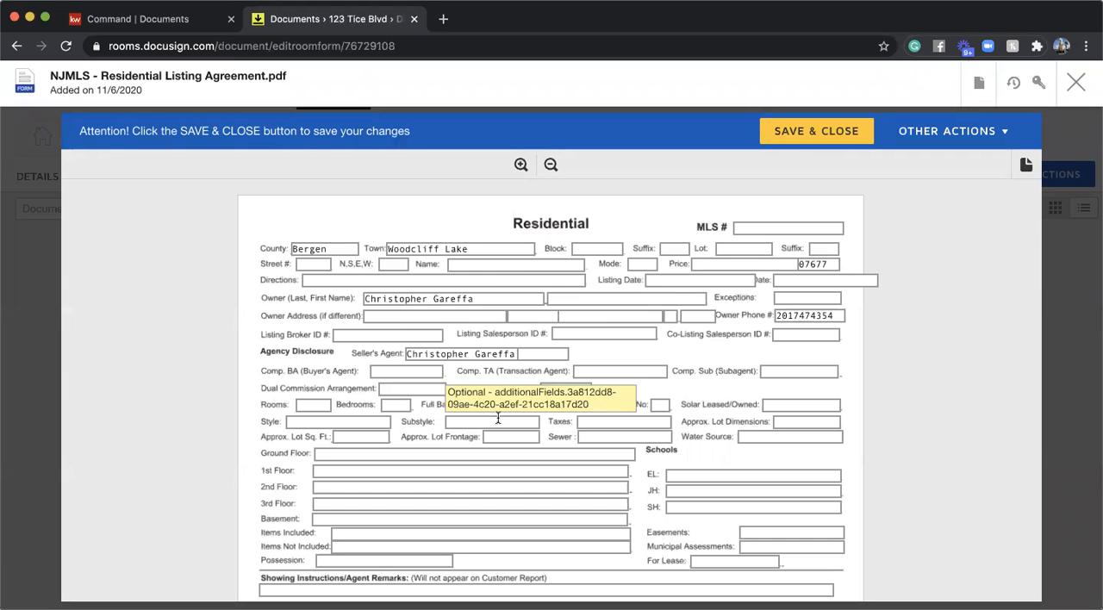
scroll(512, 418, down, 3)
scroll(512, 418, down, 4)
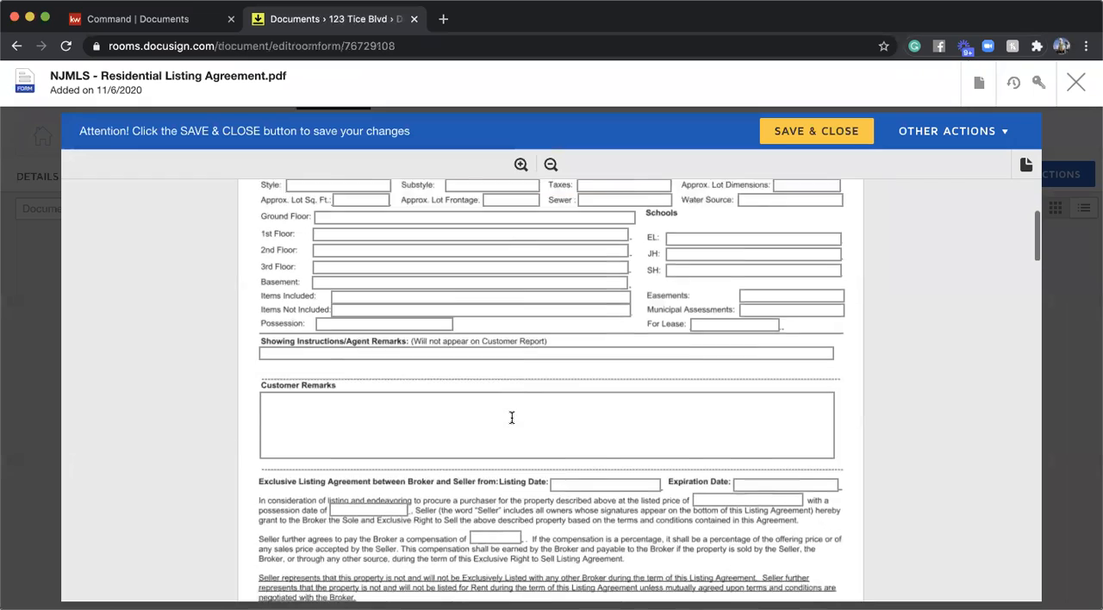
scroll(443, 364, down, 8)
scroll(443, 364, down, 5)
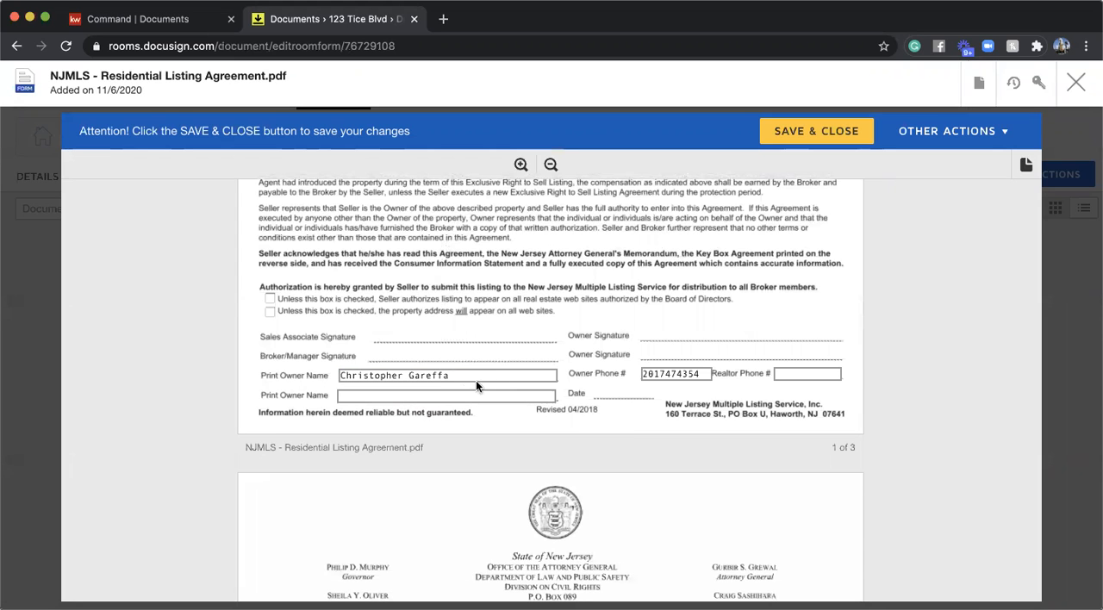
scroll(457, 379, down, 1)
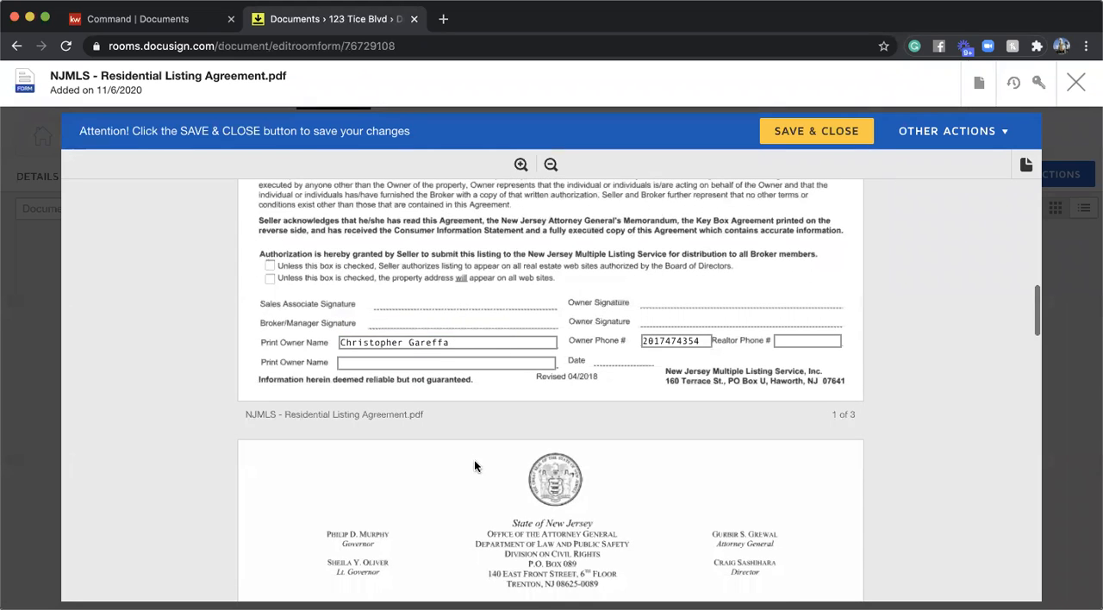
scroll(439, 356, down, 8)
scroll(439, 356, down, 20)
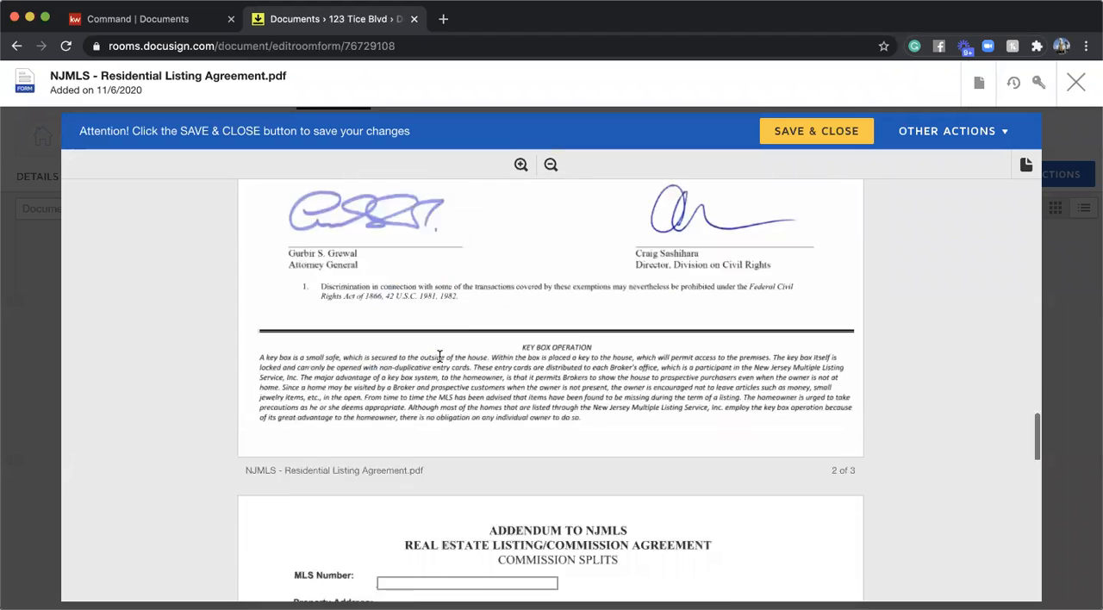
scroll(439, 355, up, 5)
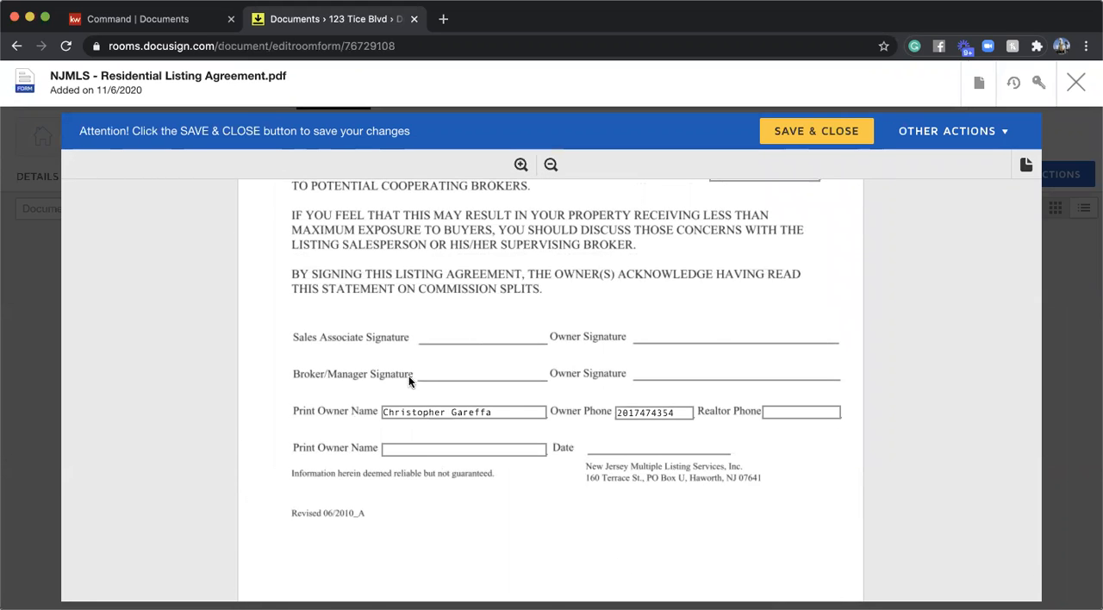
scroll(517, 381, down, 5)
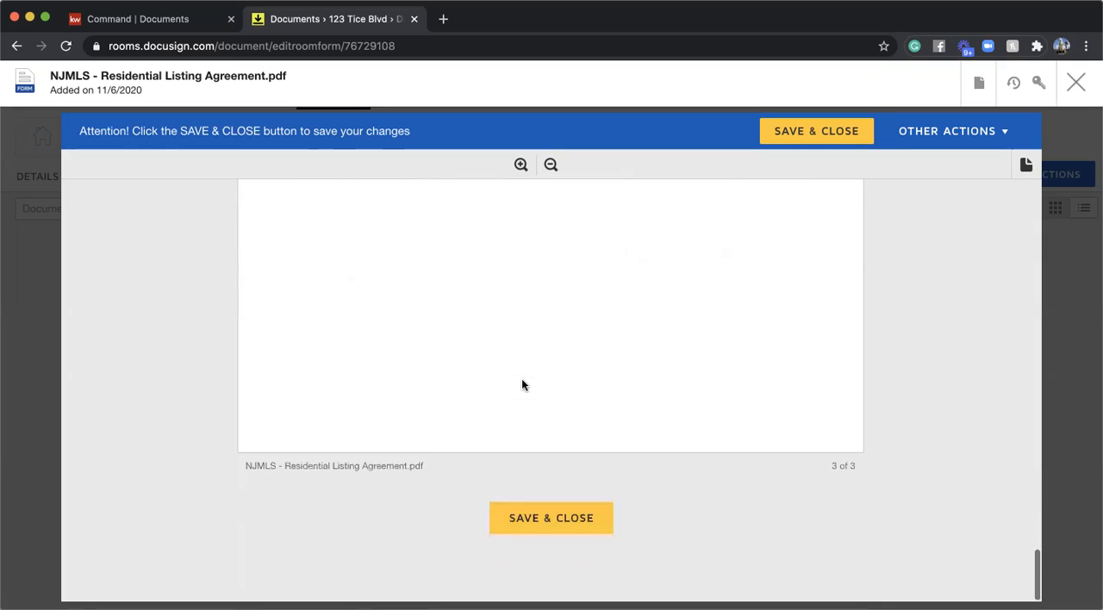
scroll(521, 381, up, 15)
scroll(522, 383, up, 20)
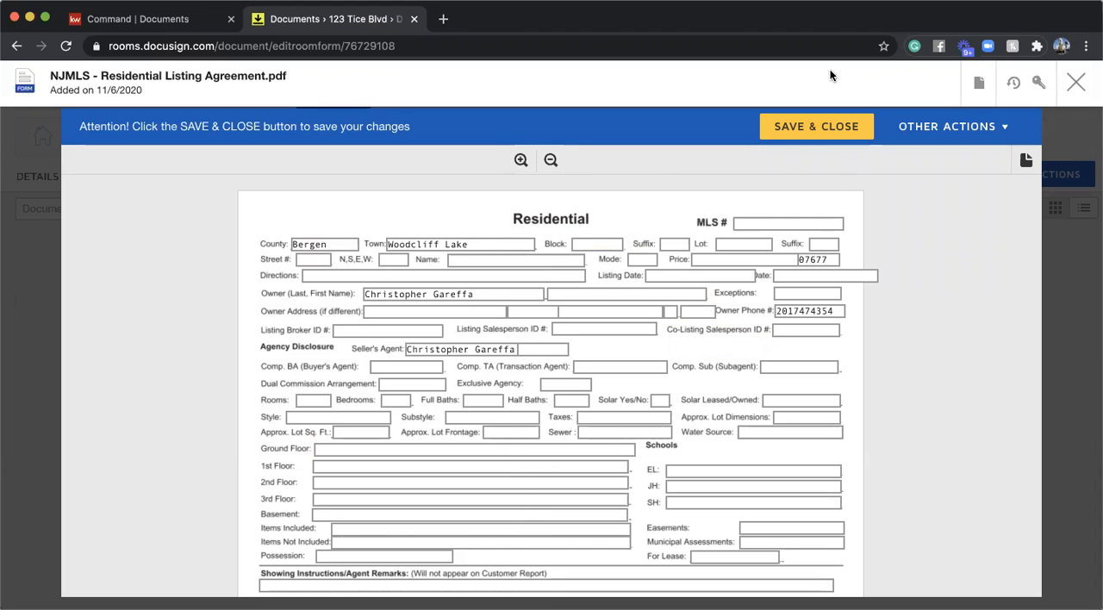
click(794, 137)
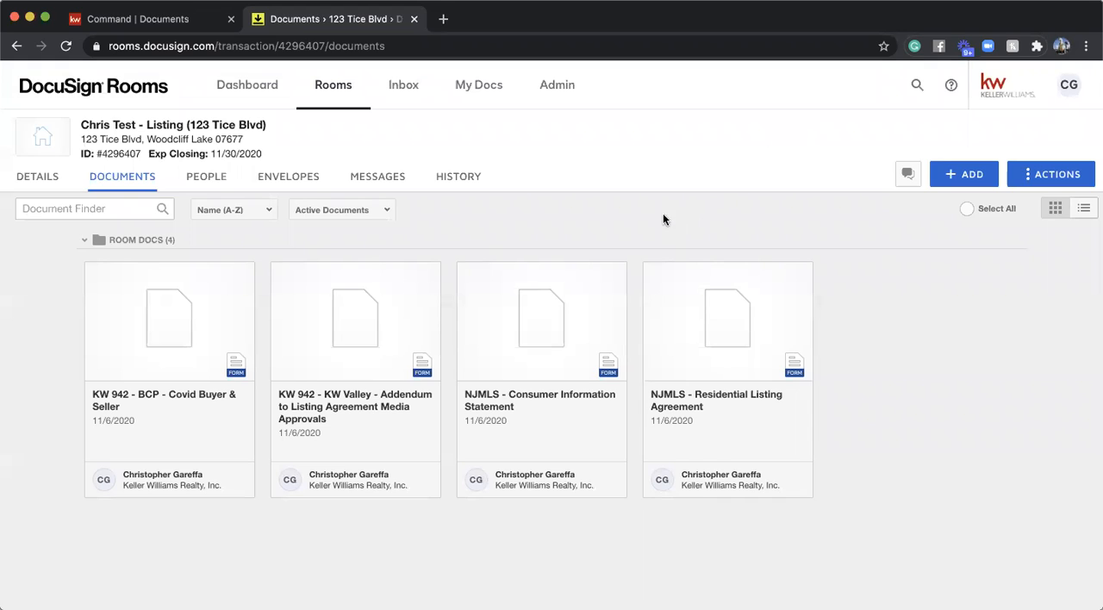
- Go to the room's envelopes and create a new envelope for electronic signing
click(294, 174)
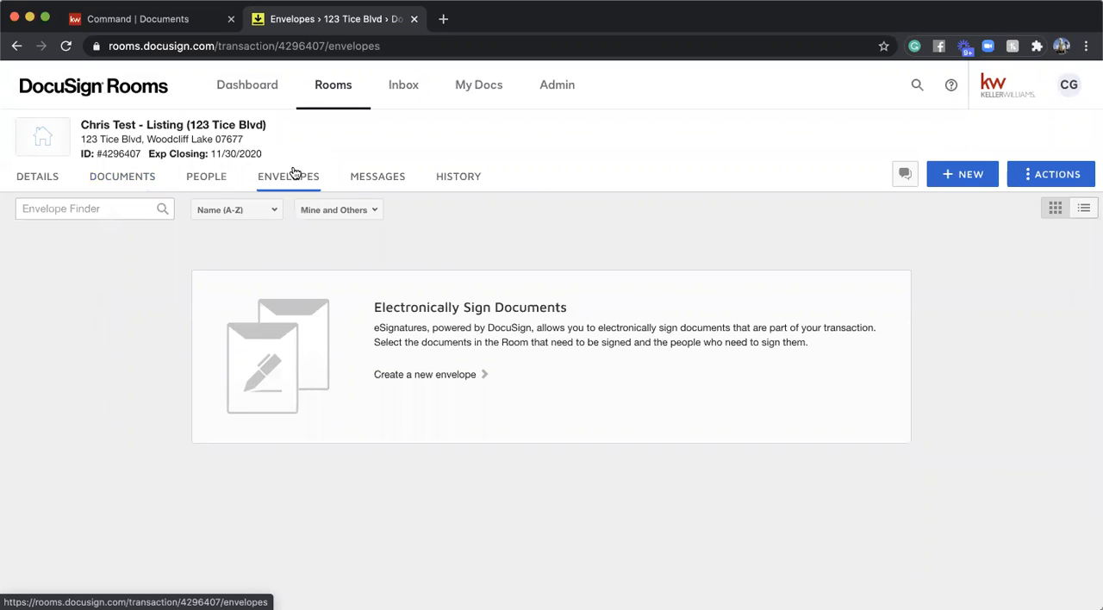
click(455, 372)
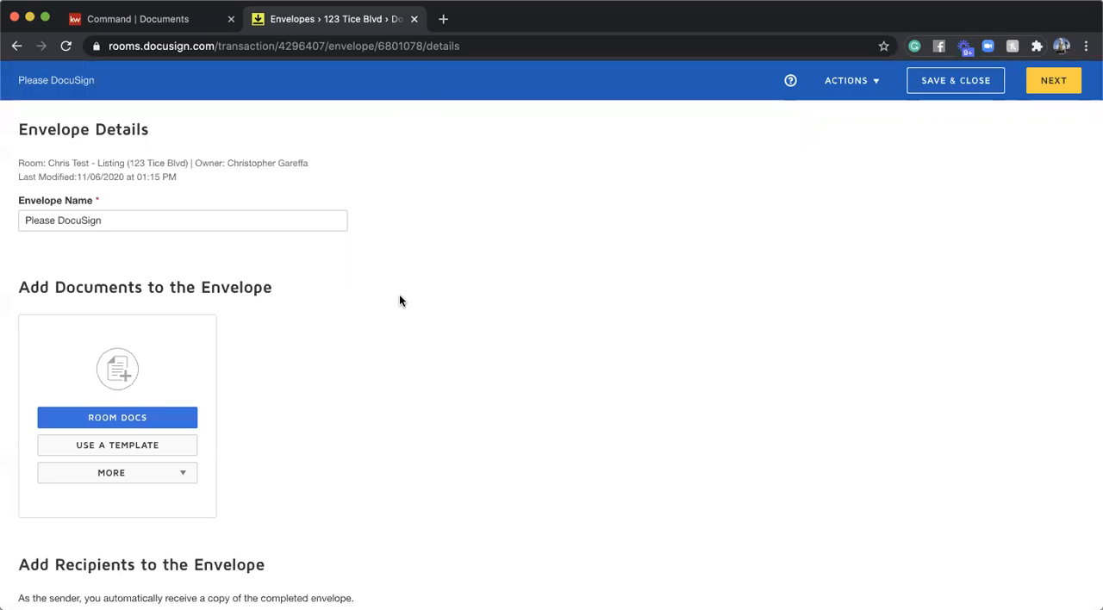
scroll(168, 175, down, 1)
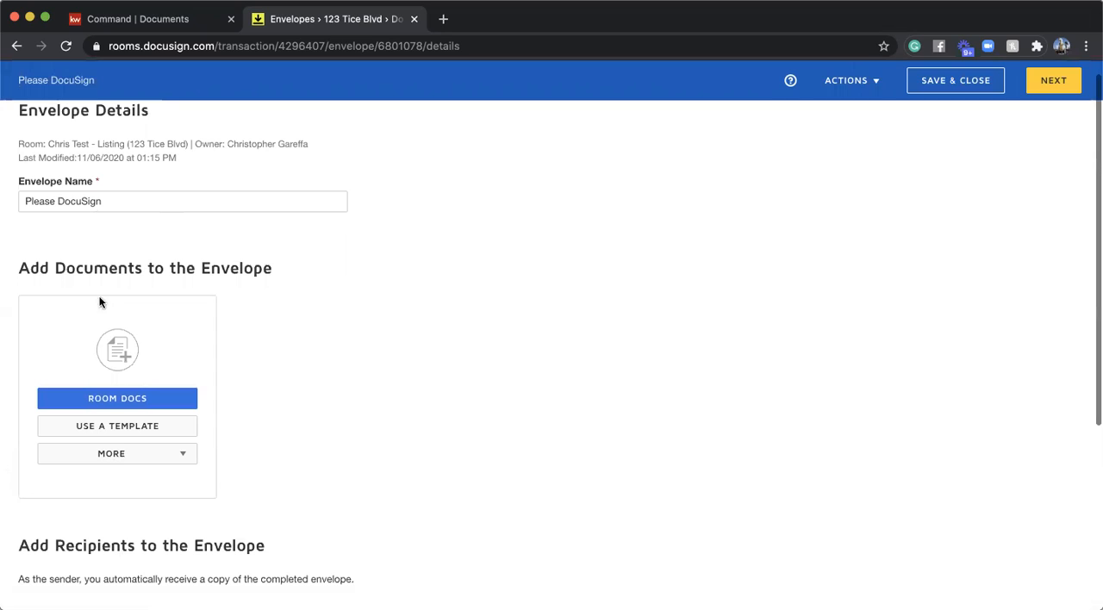
- Rename the envelope to the property's street address followed by "Documents"
click(127, 199)
triple_click(127, 199)
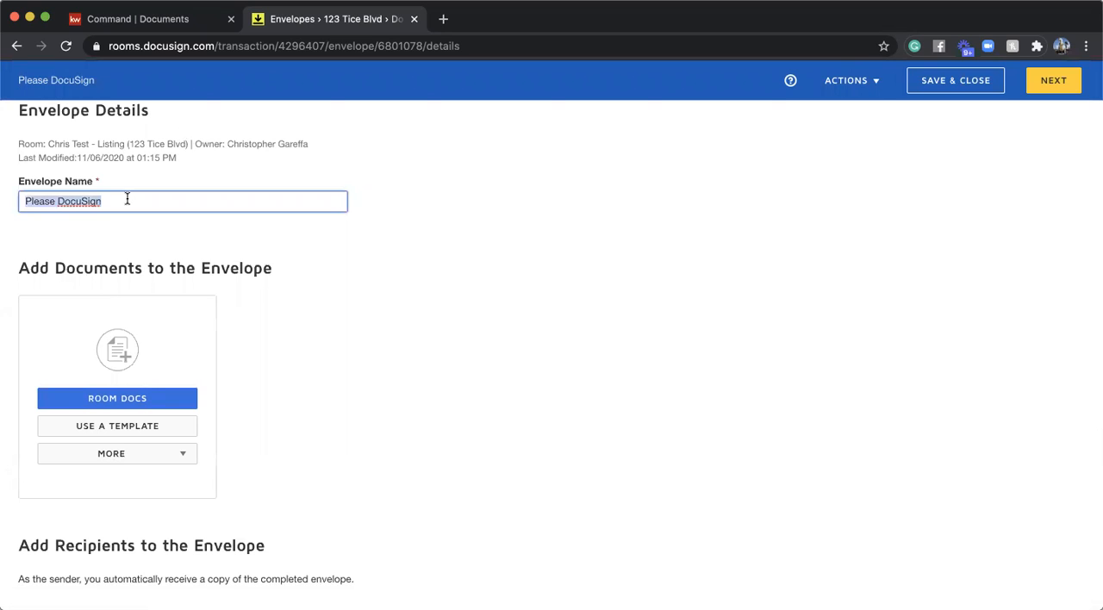
text(123 T)
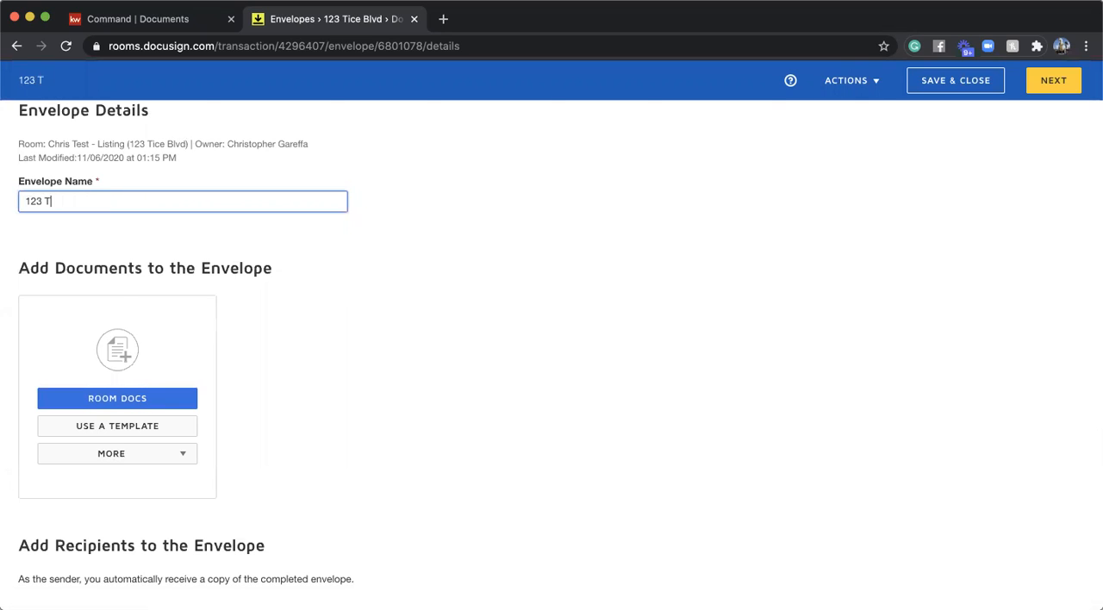
text(Blvd Documents)
click(216, 231)
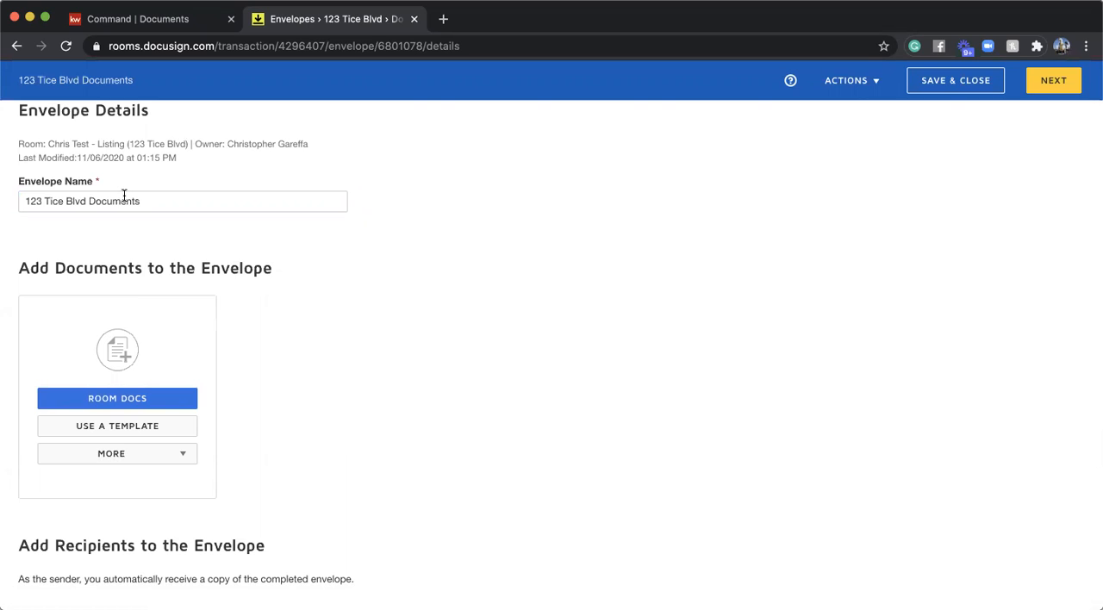
- Add the room's Covid Buyer & Seller, Addendum to Listing Agreement Media Approvals, Consumer Information Statement and Residential Listing Agreement documents to the envelope
scroll(275, 215, down, 1)
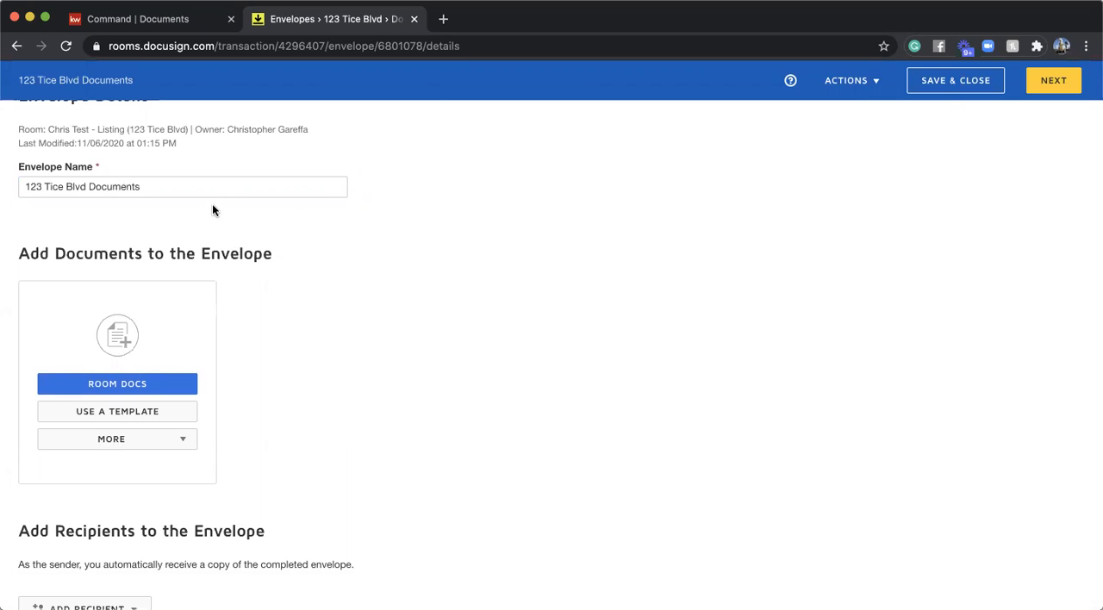
scroll(207, 207, down, 2)
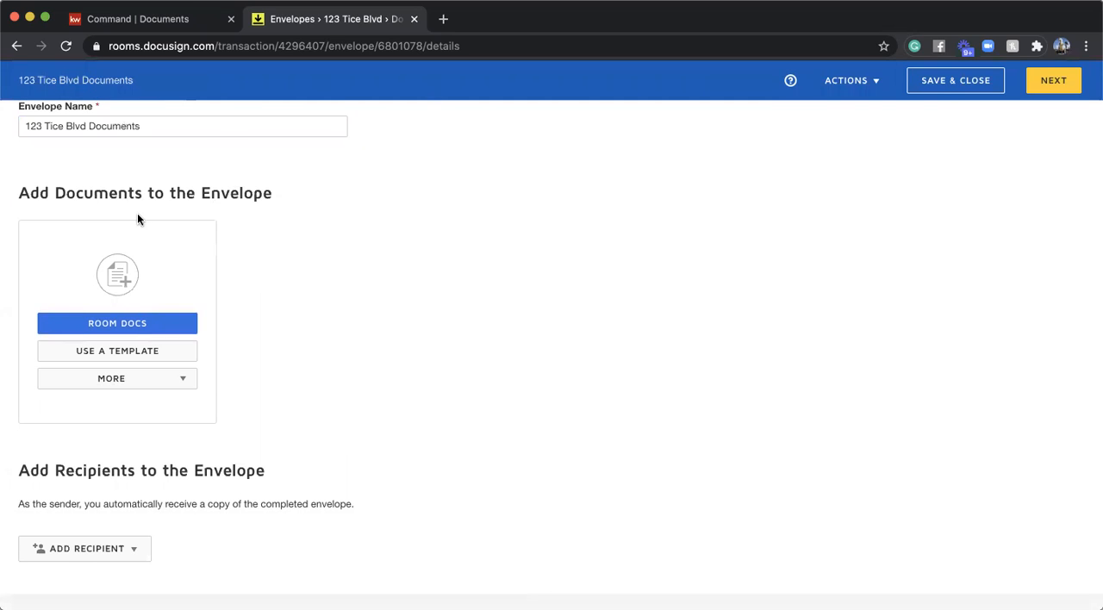
scroll(137, 211, down, 1)
click(115, 278)
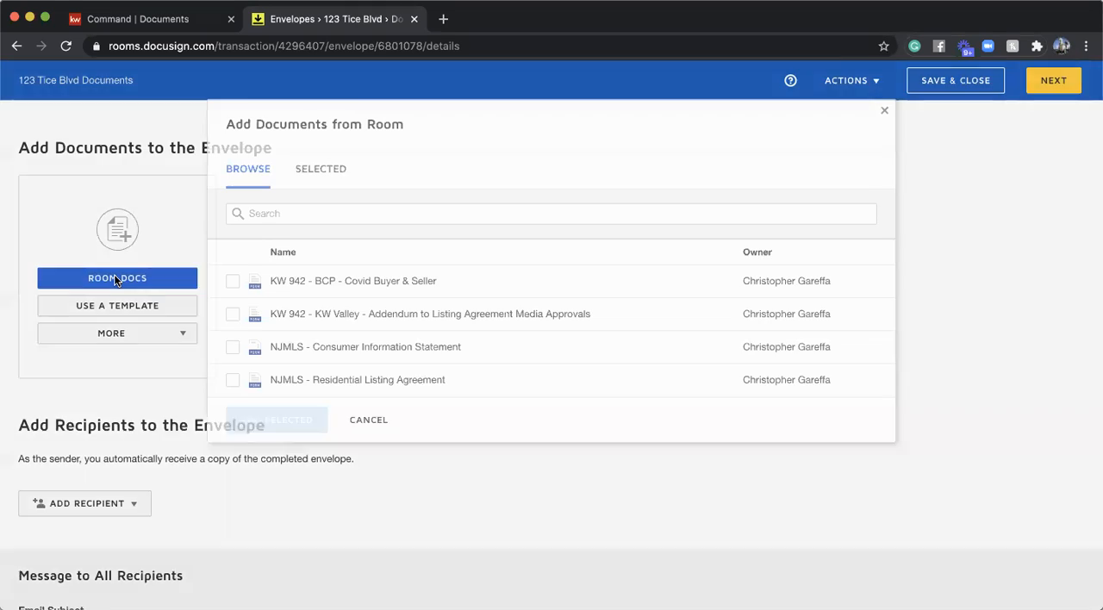
click(233, 270)
click(233, 304)
click(232, 338)
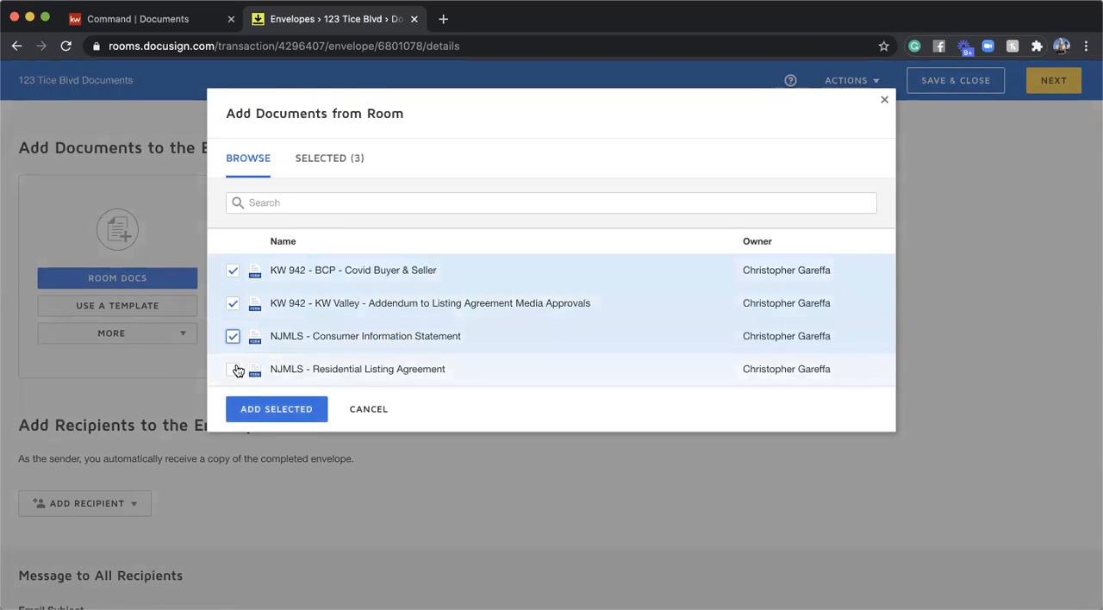
click(233, 369)
click(296, 412)
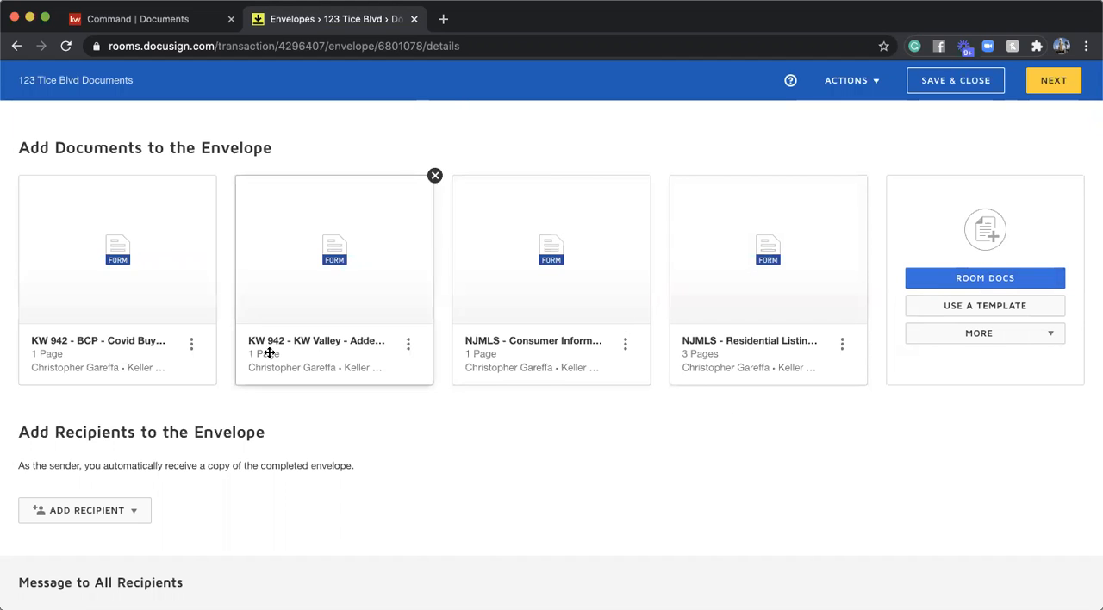
- Start adding pre-tagged roles as envelope recipients and assign the Seller One role to the seller's contact, the last available recipient
scroll(97, 463, down, 2)
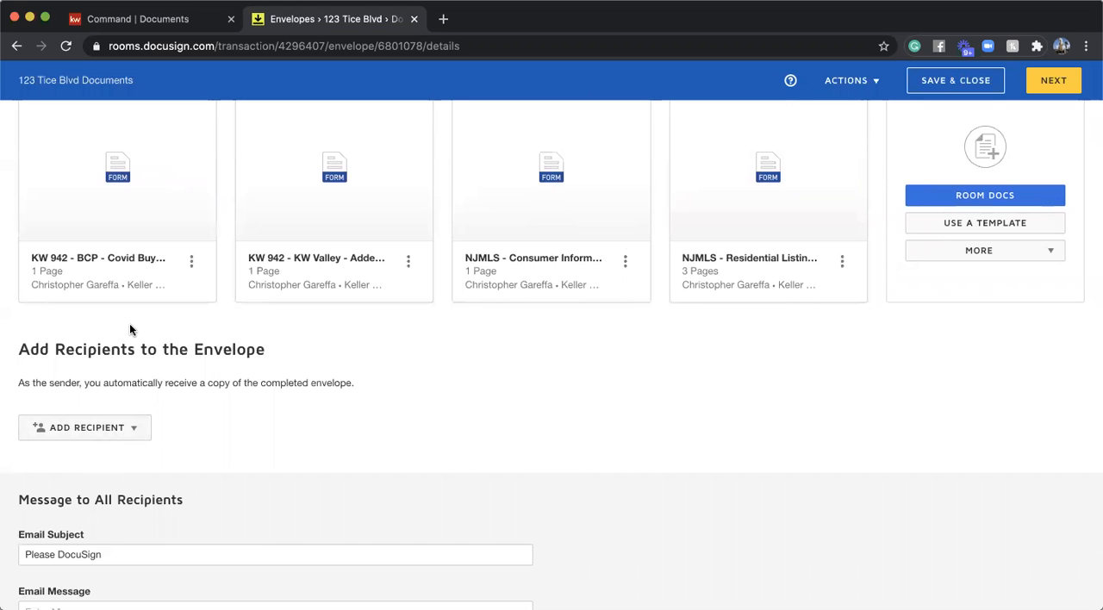
scroll(86, 327, down, 2)
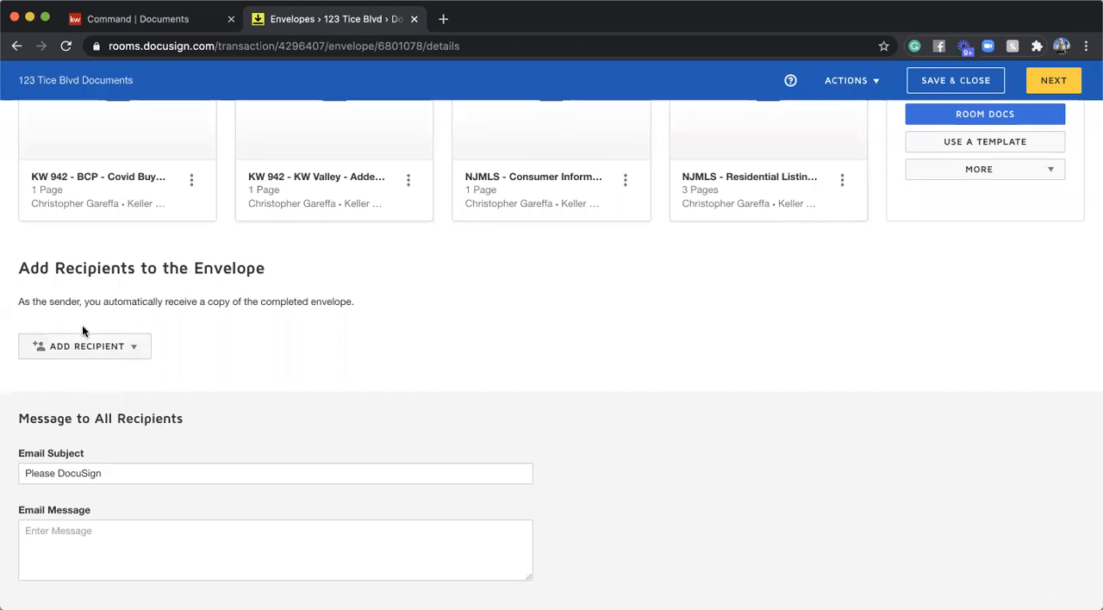
click(77, 346)
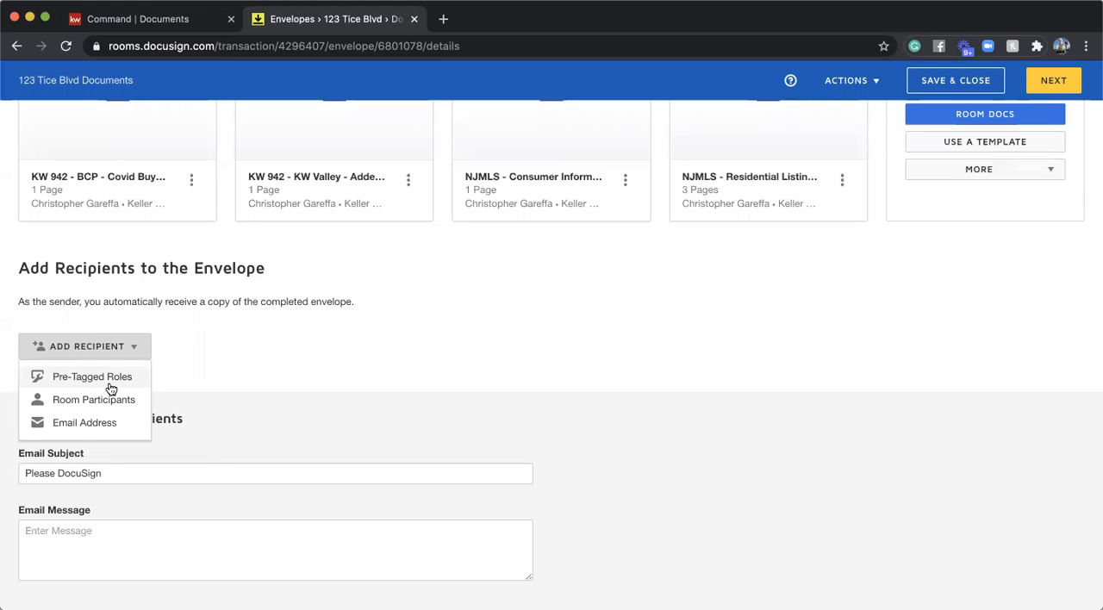
click(99, 380)
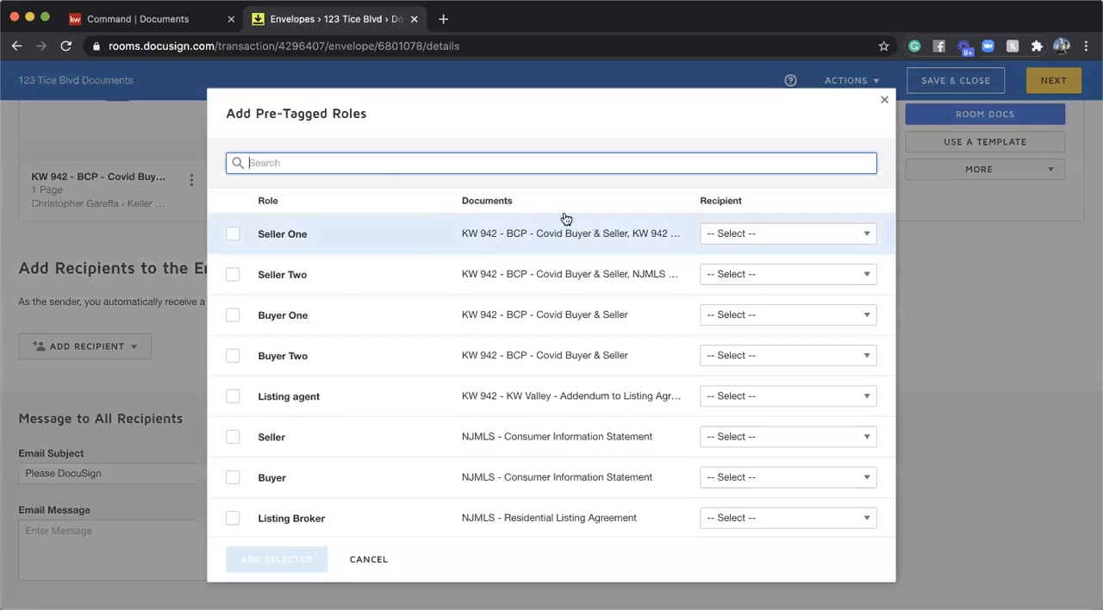
click(746, 233)
scroll(762, 298, down, 3)
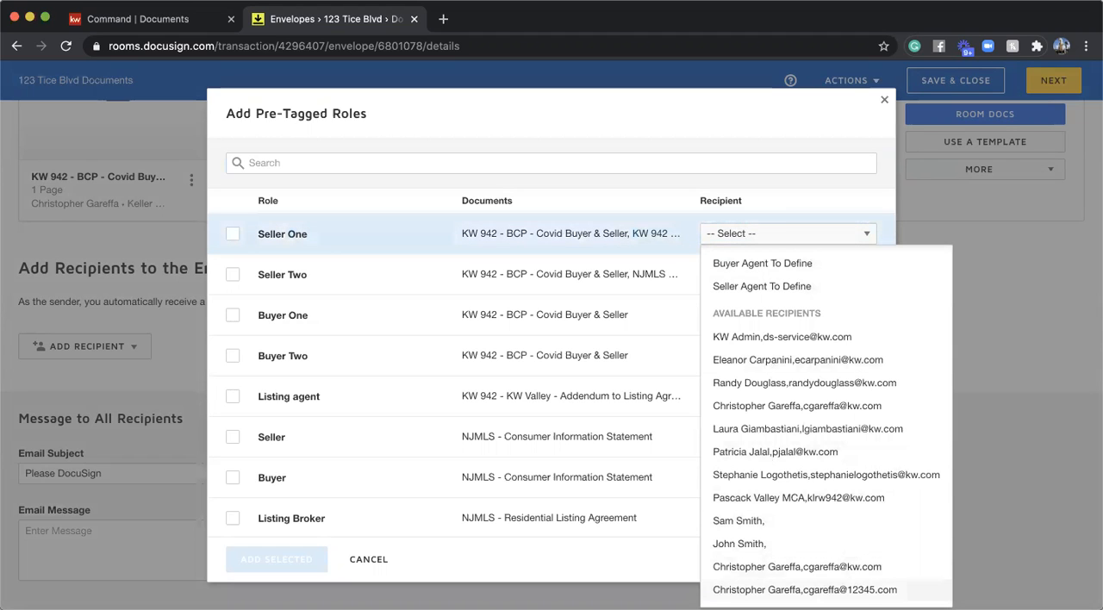
click(776, 590)
- Select the Buyer One role and assign it to the buyer contact that has no e-mail address
click(232, 316)
click(756, 317)
scroll(766, 377, down, 5)
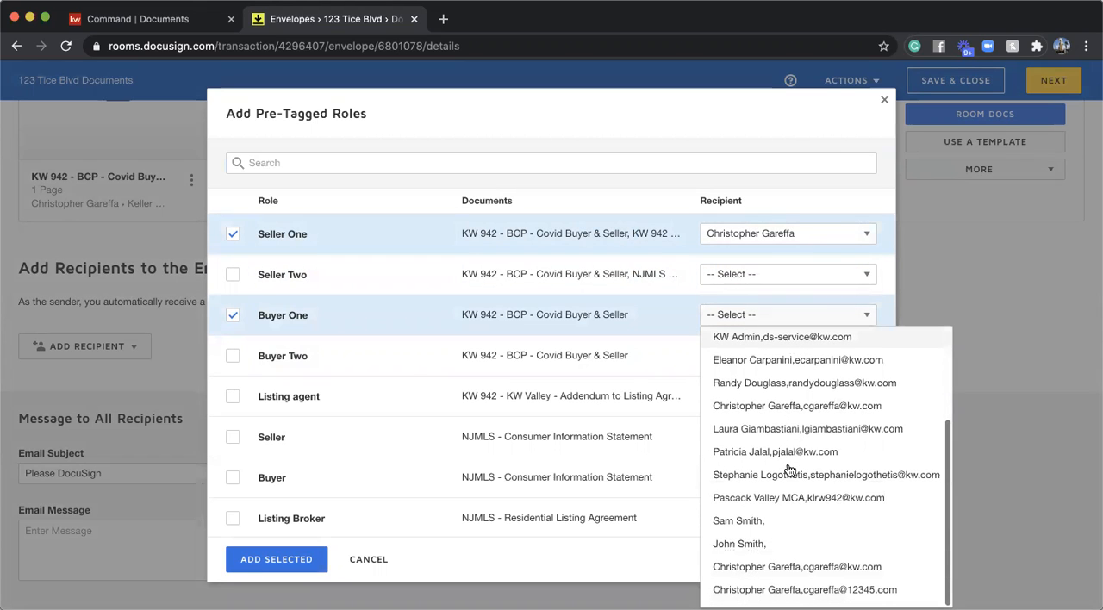
click(742, 543)
- Assign the Listing agent role to the agent's company e-mail contact and add the selected roles to the envelope
click(233, 396)
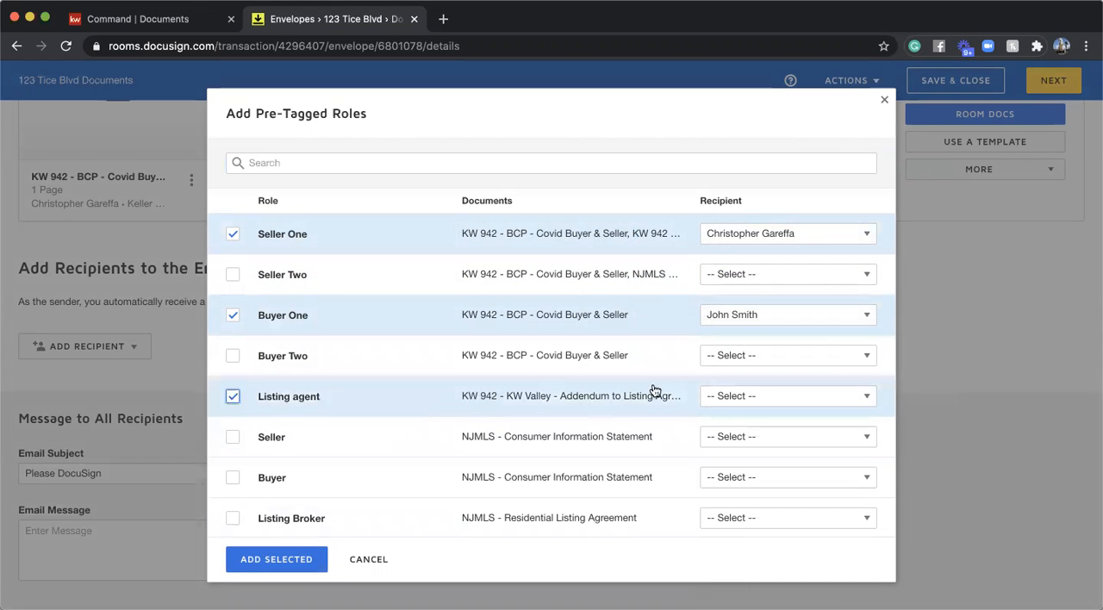
scroll(753, 399, down, 1)
click(753, 396)
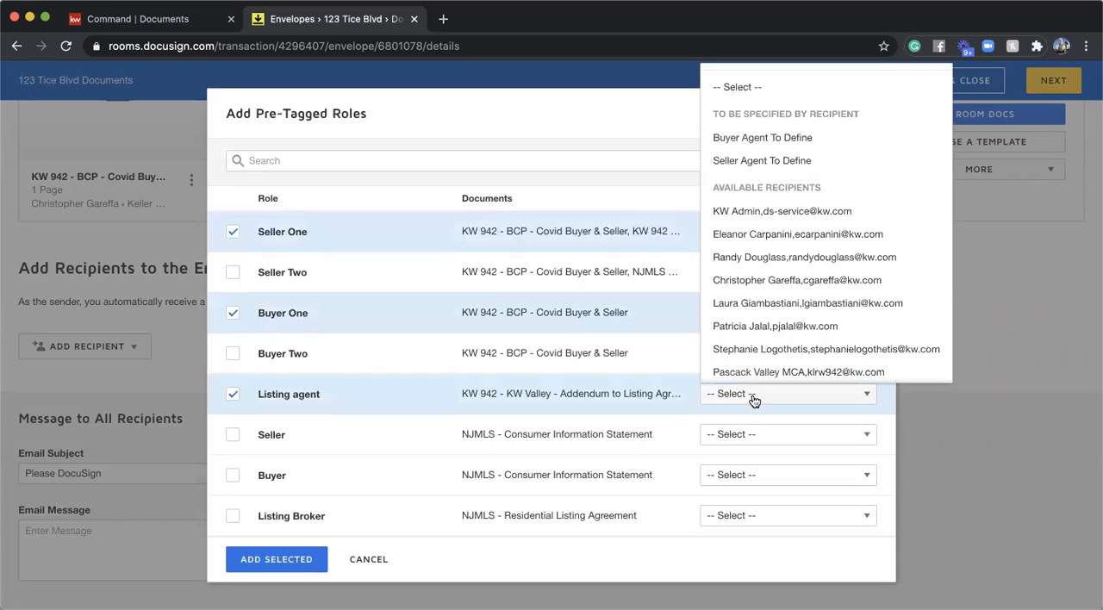
scroll(750, 253, down, 2)
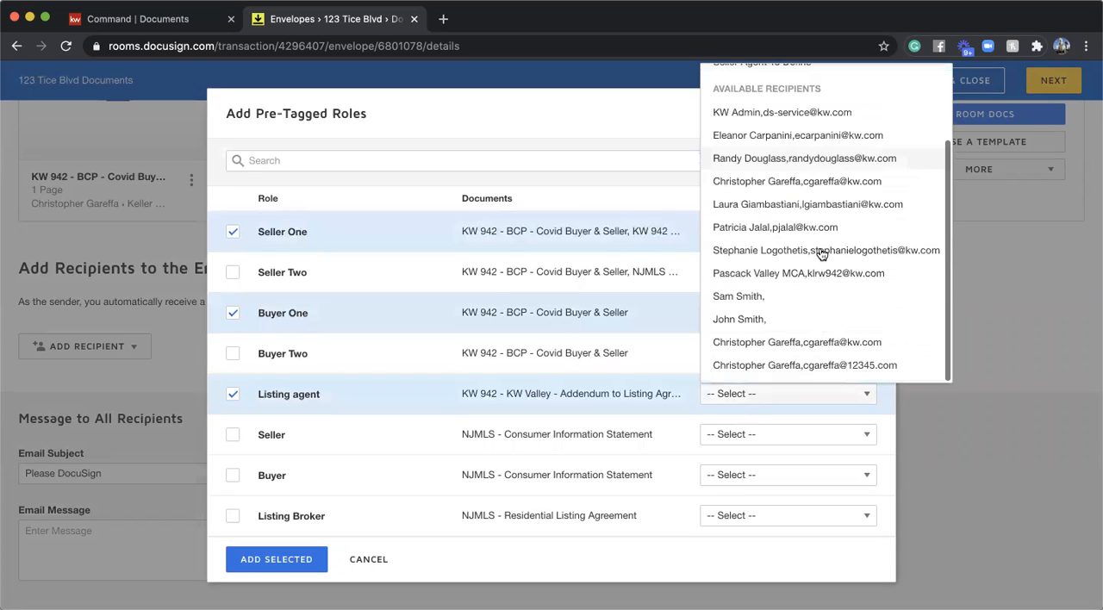
click(784, 343)
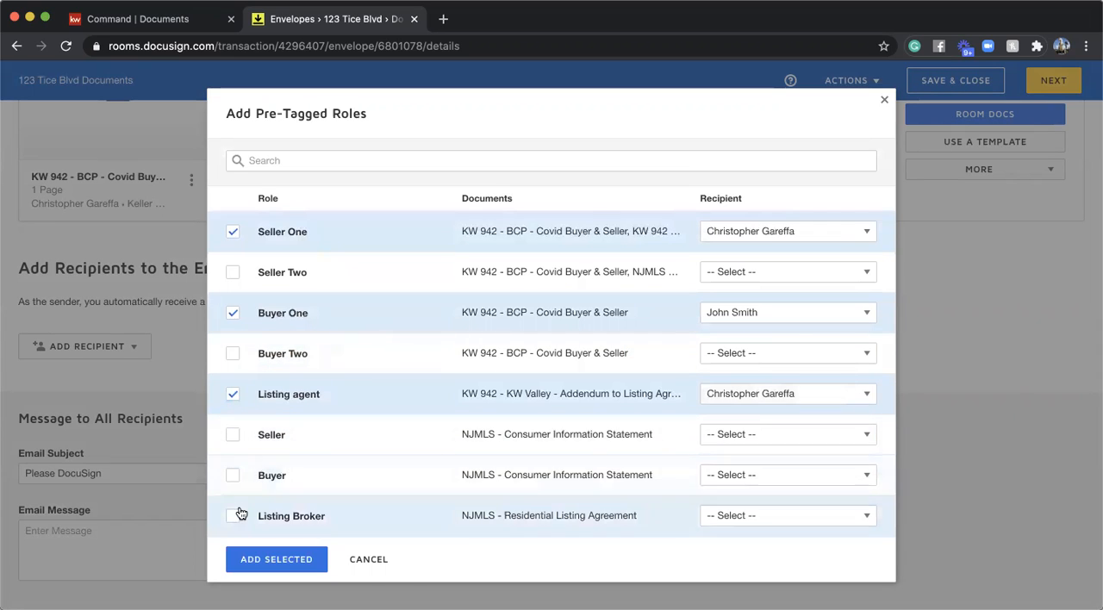
click(231, 476)
click(231, 477)
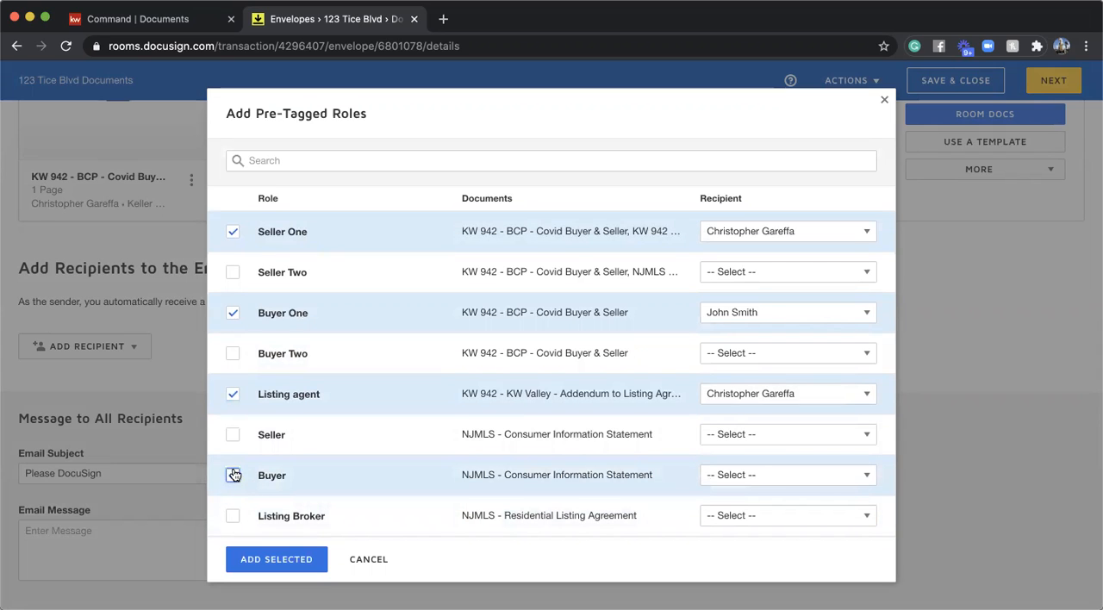
click(235, 520)
click(234, 518)
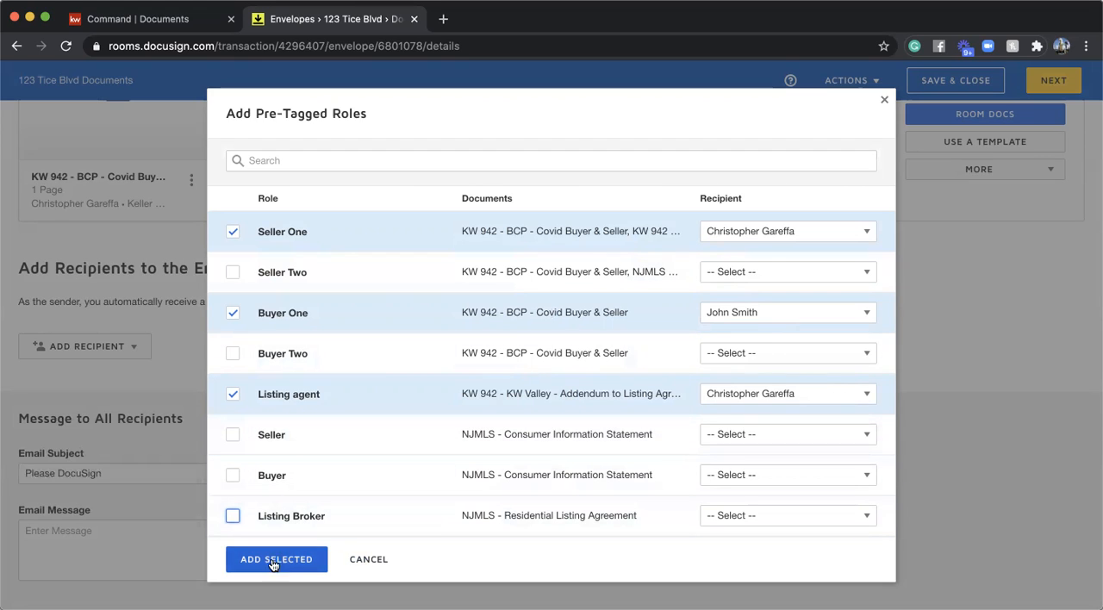
click(302, 560)
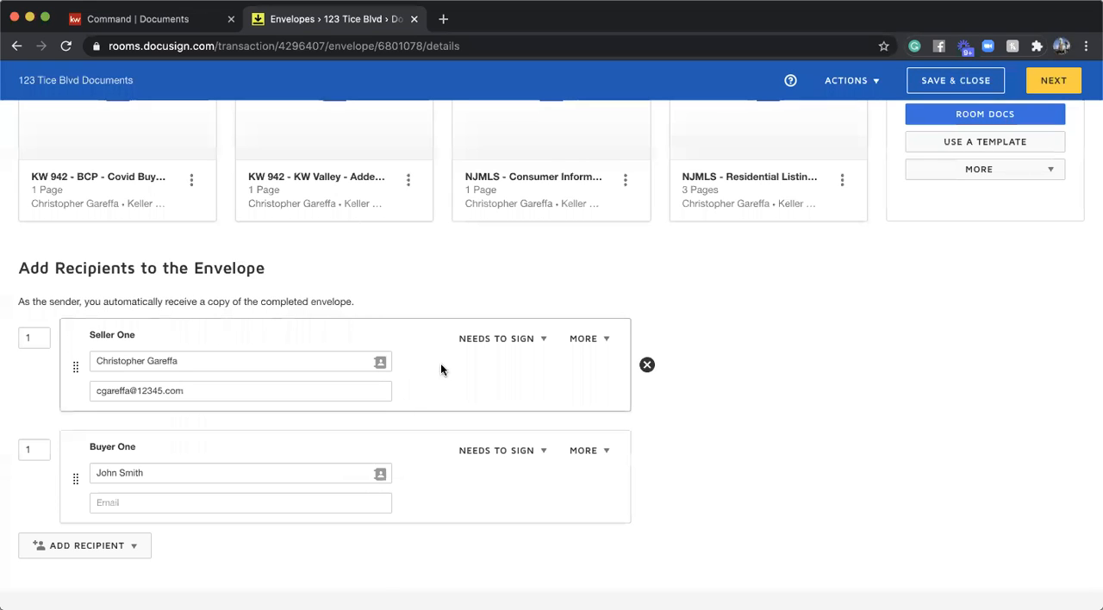
- Move the Listing agent above Seller One in the envelope's recipient order
scroll(440, 369, down, 5)
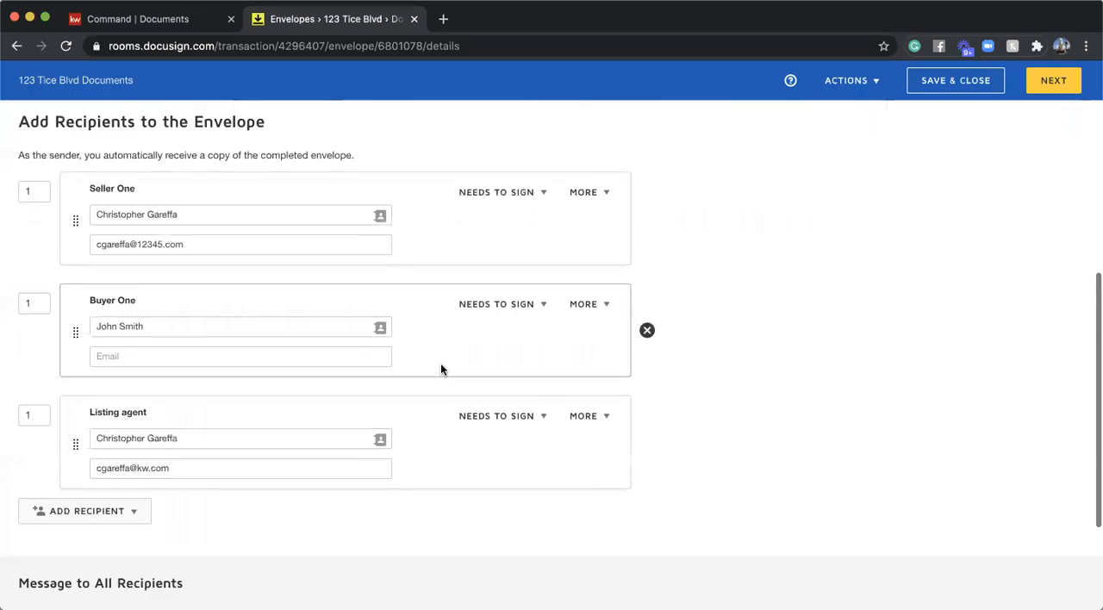
scroll(440, 369, up, 1)
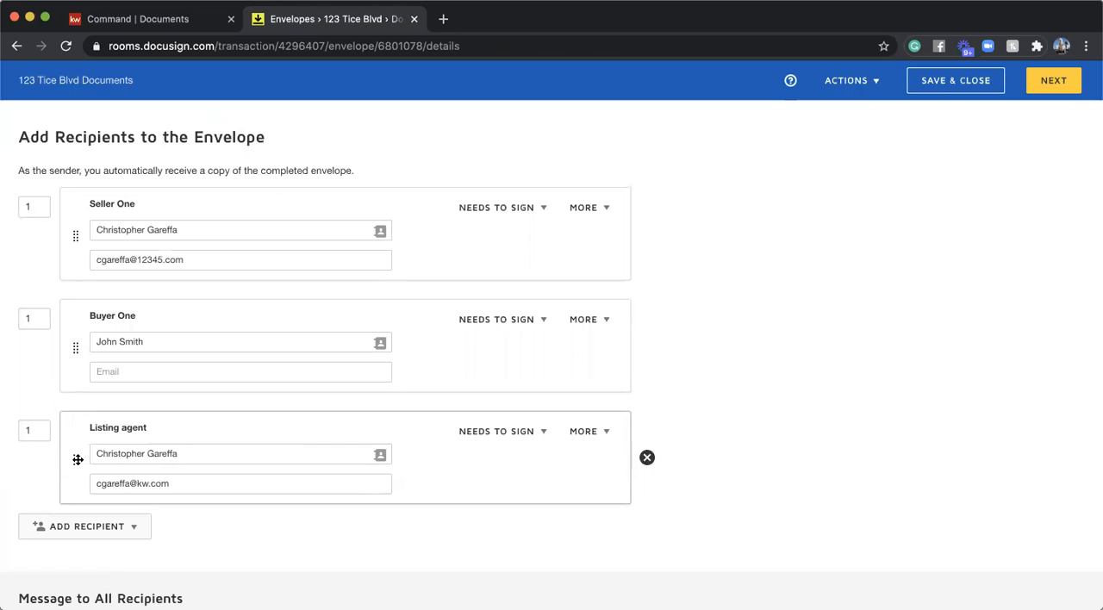
drag(77, 460, 52, 242)
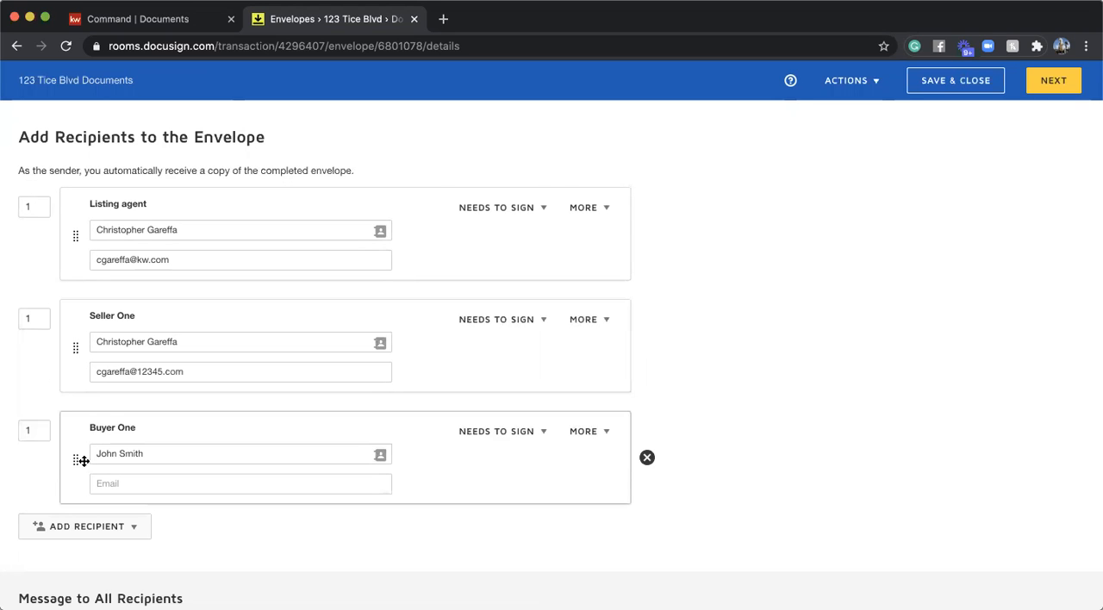
- Remove the Buyer One recipient from the envelope
click(646, 458)
click(449, 225)
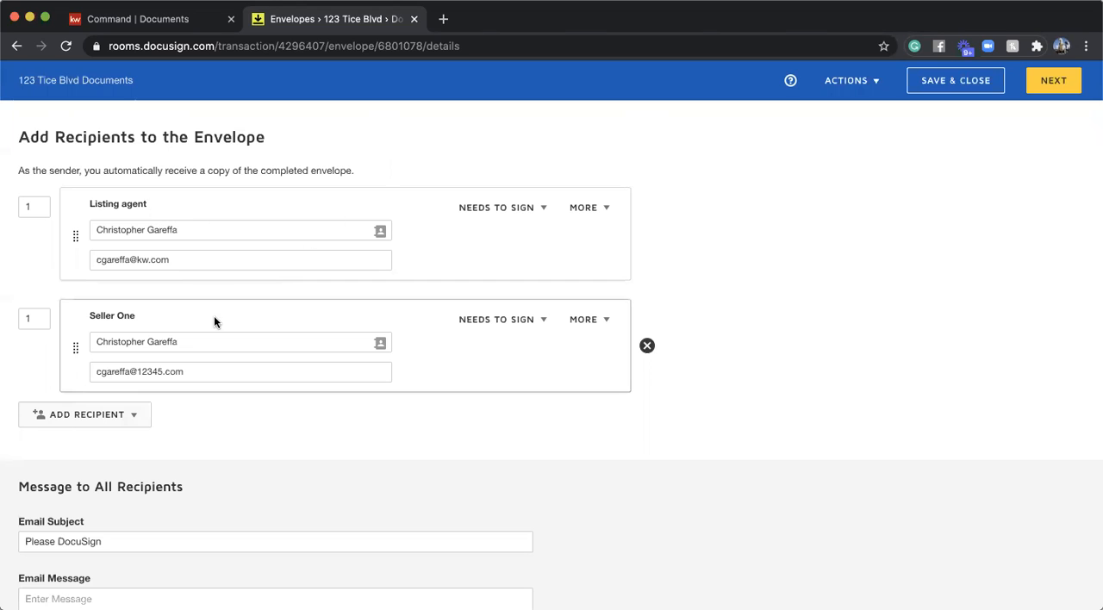
- Add the pre-tagged Listing Broker role as a recipient, assigned to the agent's company e-mail contact
click(106, 419)
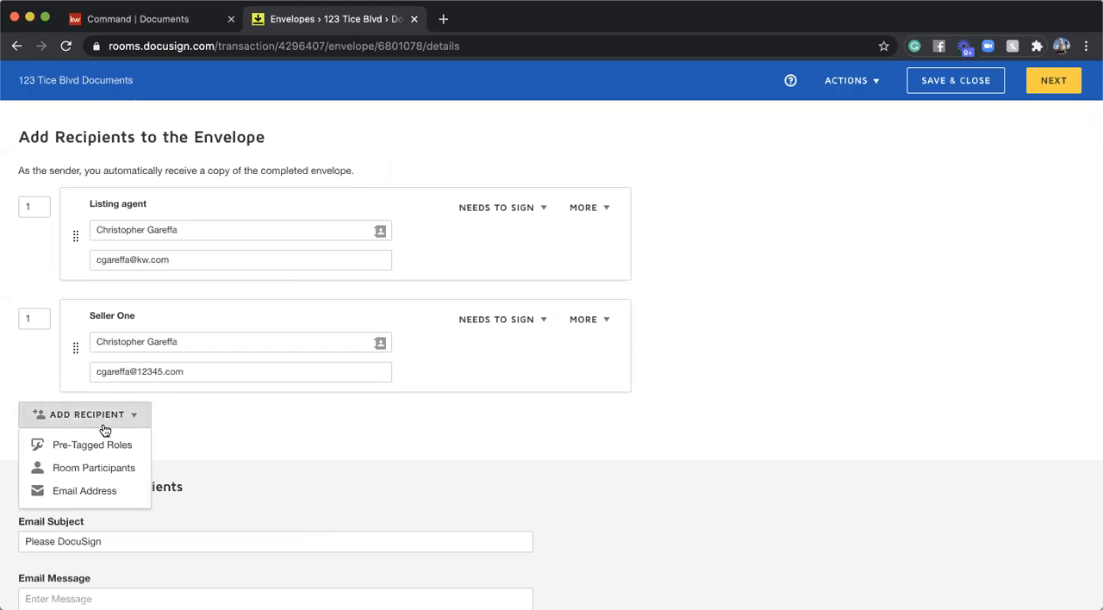
click(80, 441)
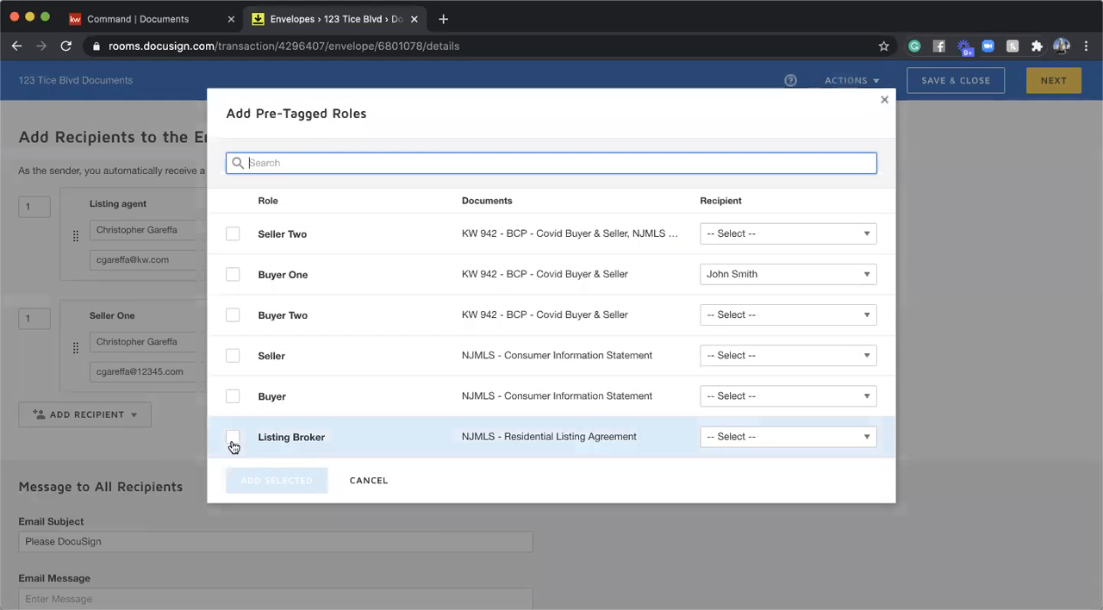
click(233, 437)
click(747, 435)
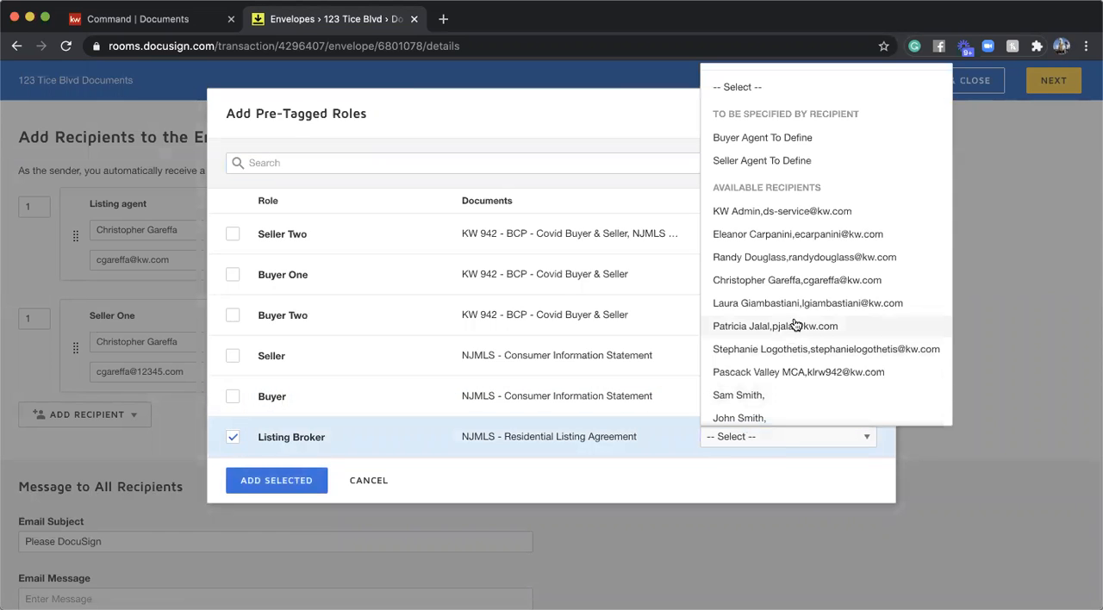
scroll(786, 336, down, 2)
click(778, 384)
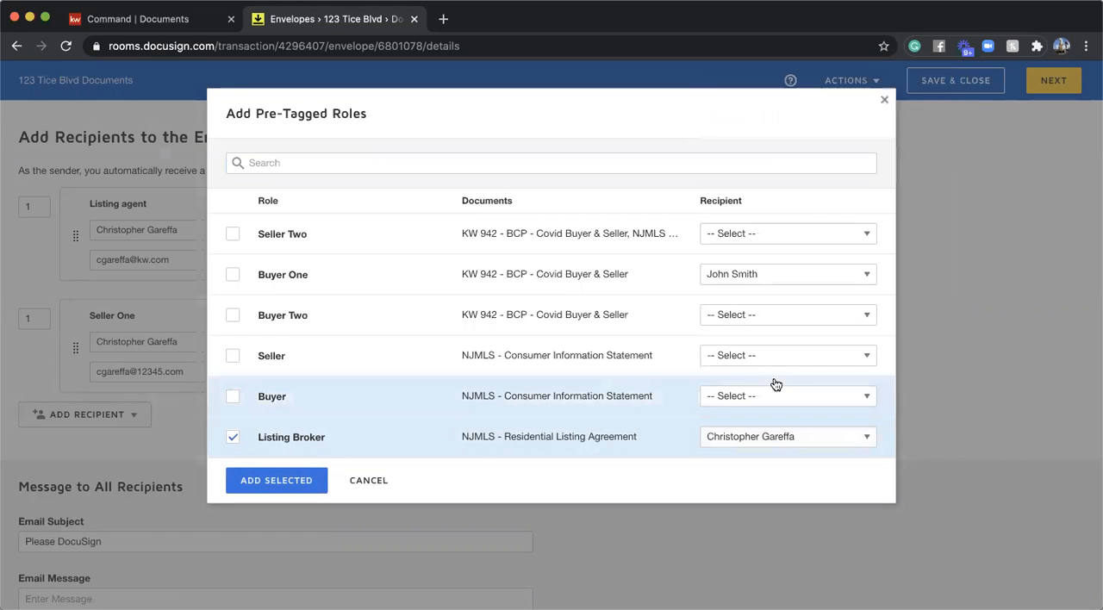
click(277, 480)
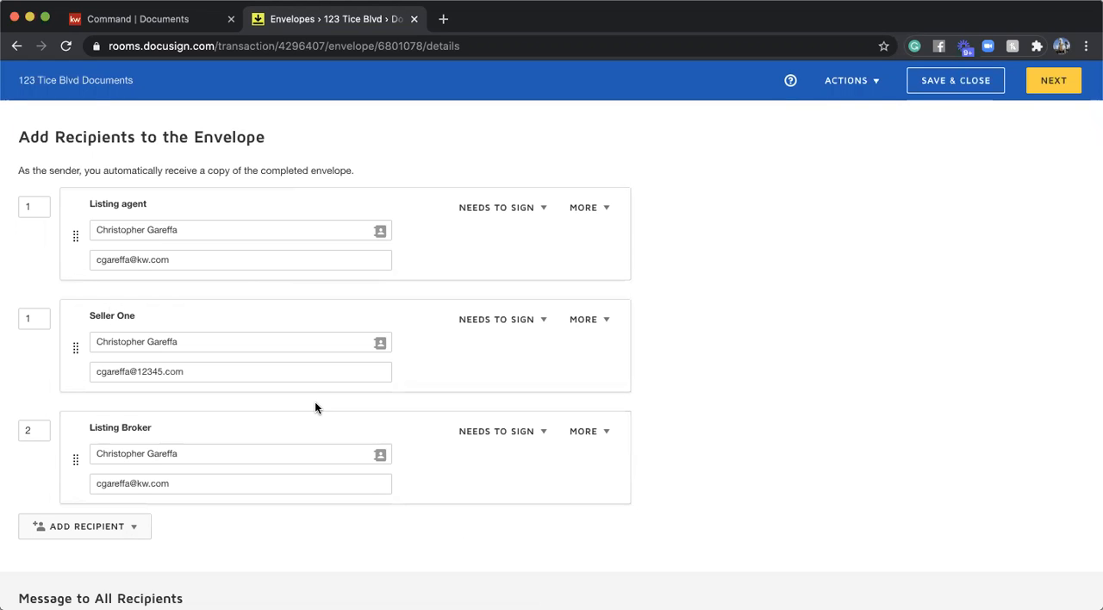
- Set the email subject to "Please review and sign!" followed by the property's street address and "Docs" in parentheses
scroll(315, 407, down, 5)
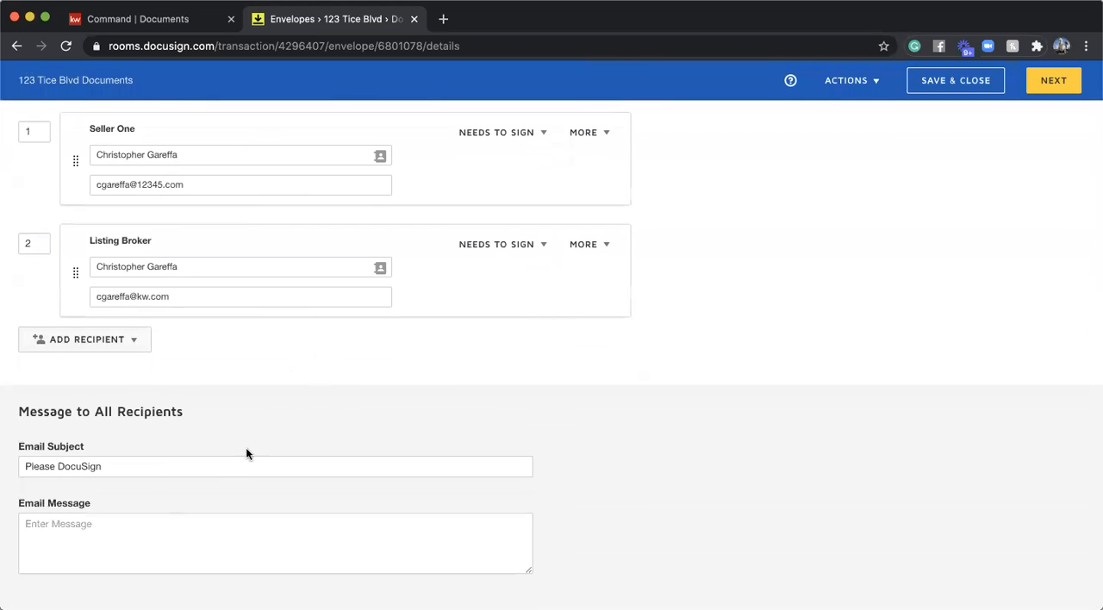
triple_click(199, 464)
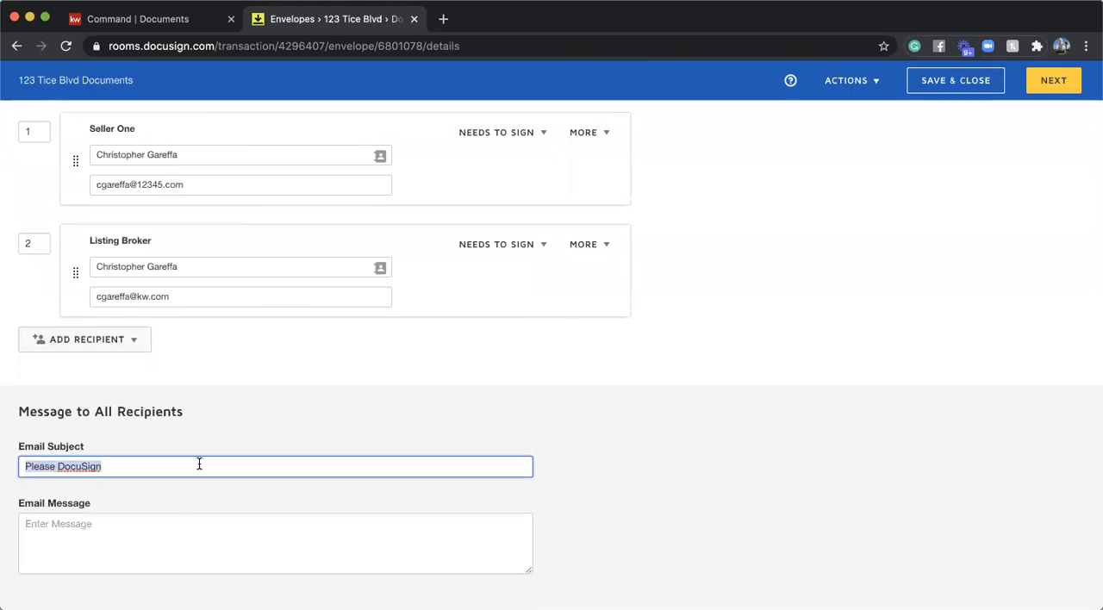
text(Please e)
text(eivew a)
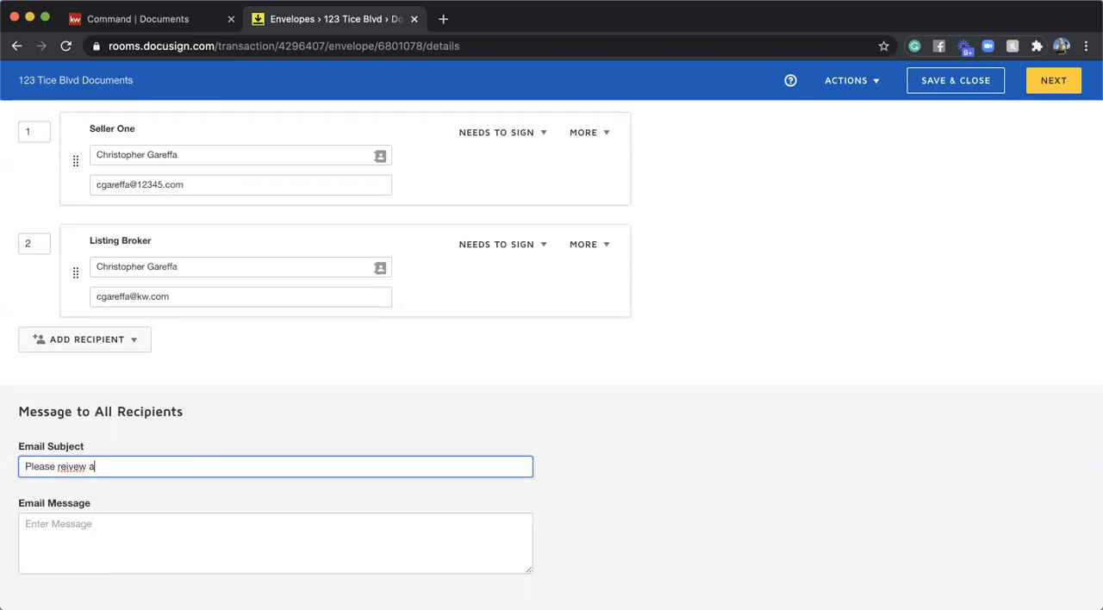
key(BackSpace)
key(BackSpace)
text(ew ans s)
text(sig)
text(n! (123 Tice Blvd Docs)
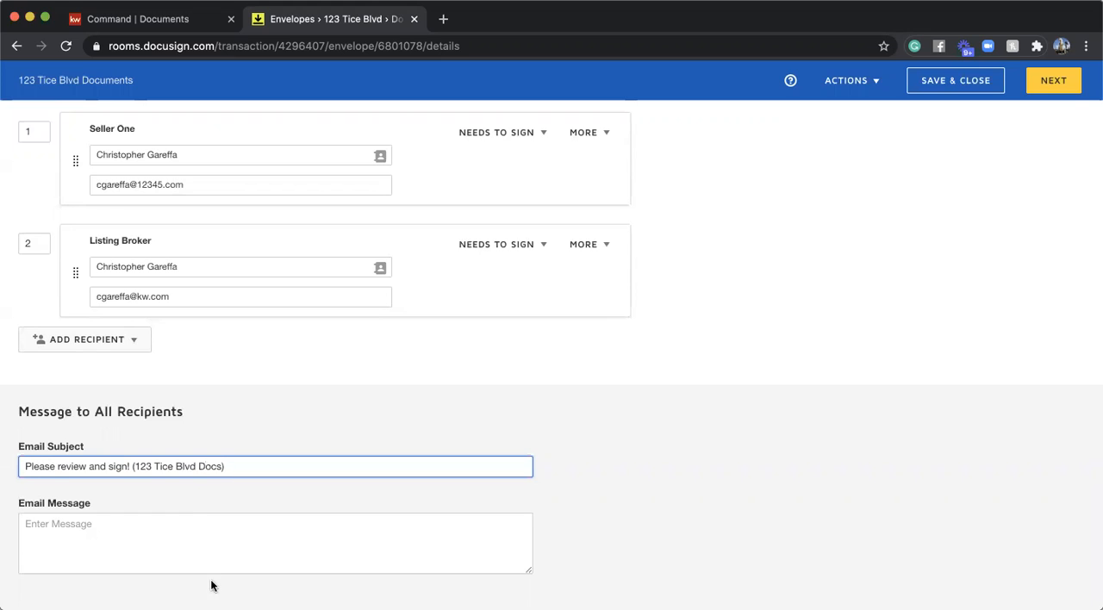
- Write the email message "Hi Seller," followed by "These are the documents that need to be signed! Please find them in docusign now, ready to go!"
click(192, 524)
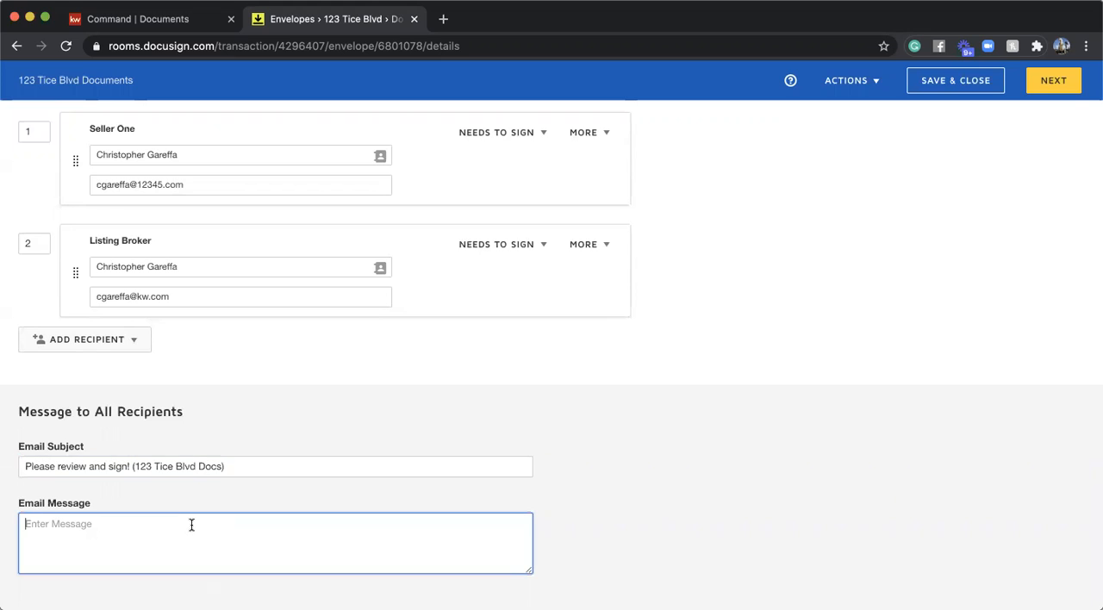
text(Hi Seller)
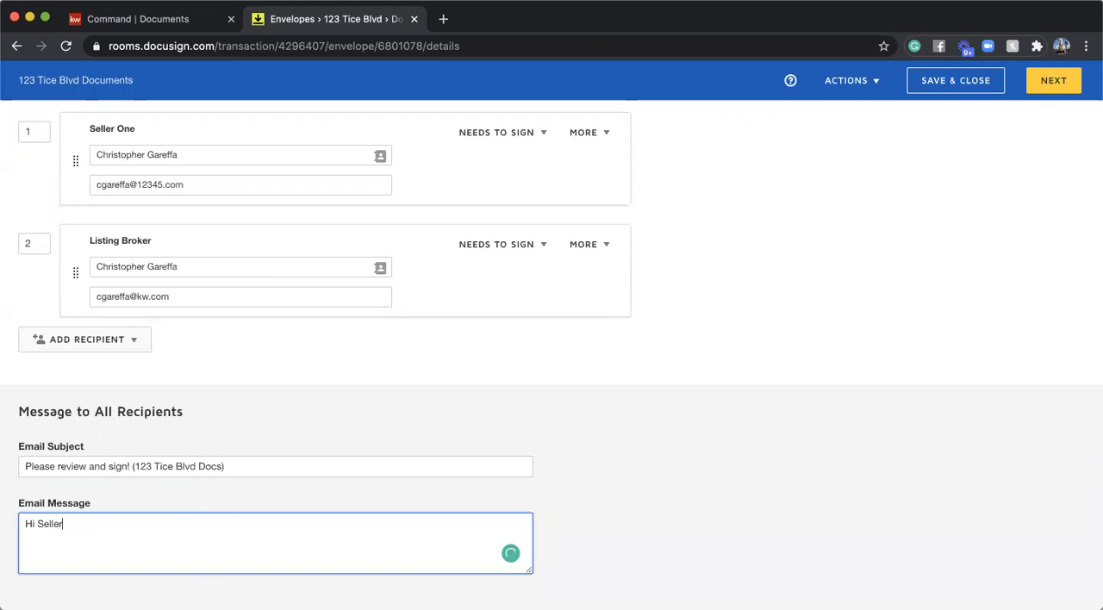
text(,  These ar)
text(e the documents)
text( that need to be signed!)
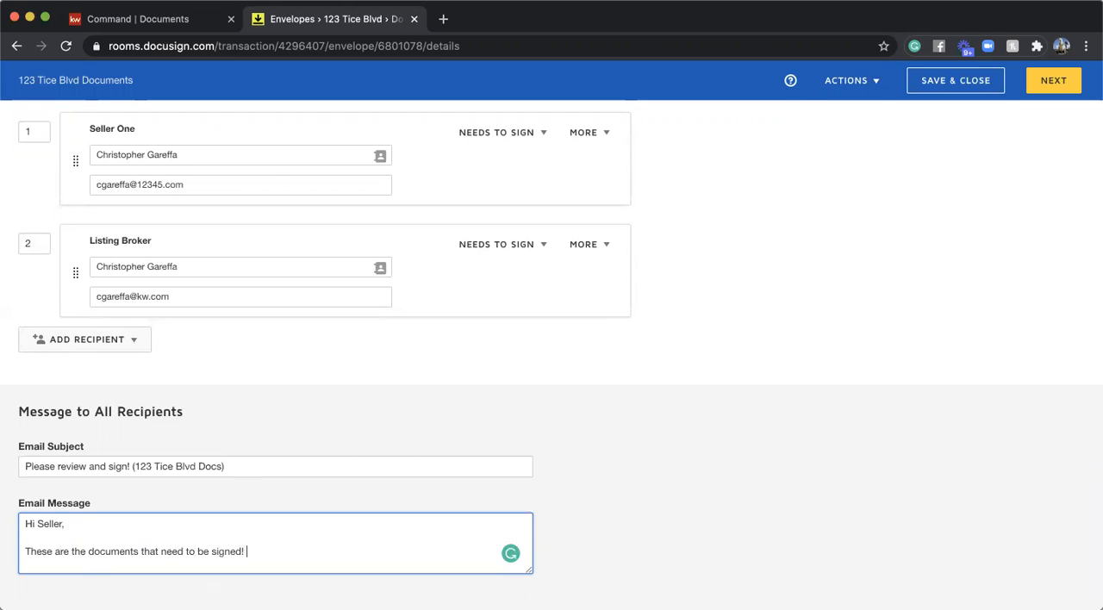
text( Please)
text(now, ready to go!)
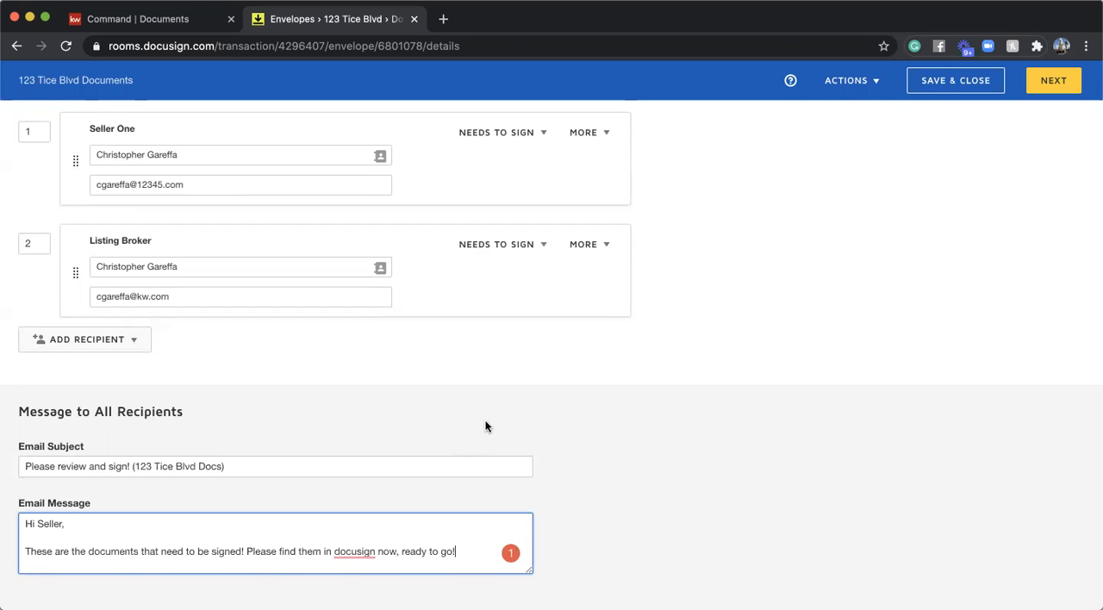
- Sign off the email message with a dash and the sender's first name after a blank line, and continue to the envelope's field placement stage
key(Return)
key(Return)
text(-)
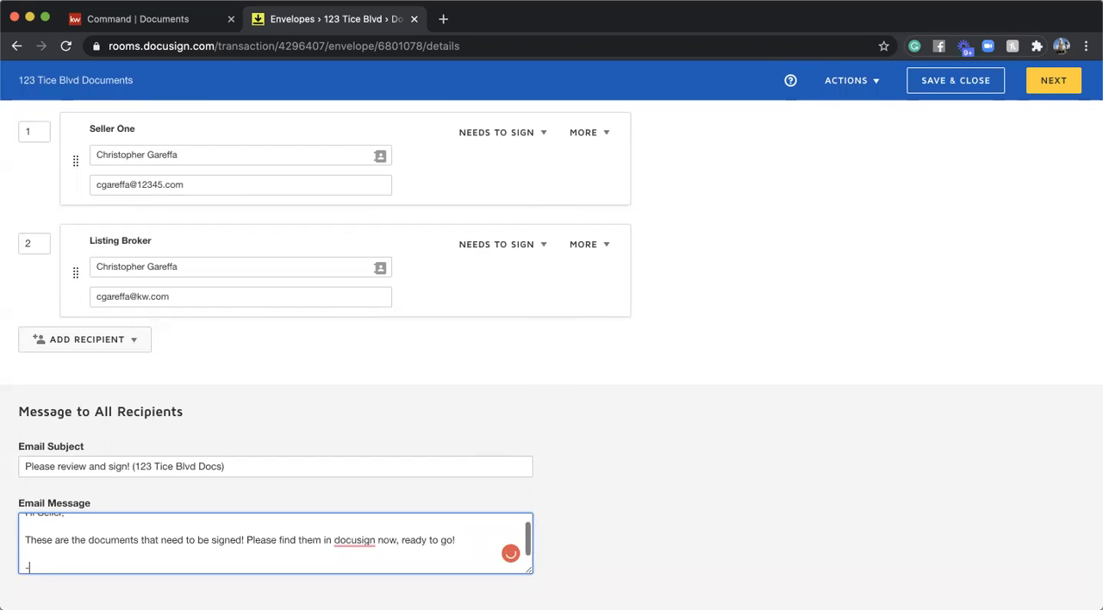
text( Chris)
click(720, 482)
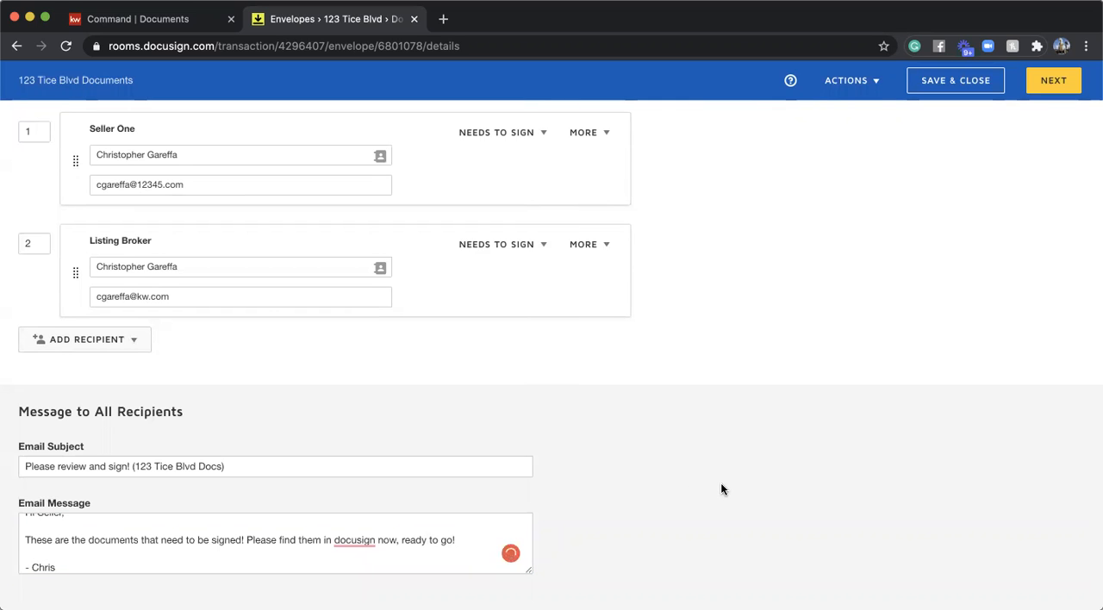
scroll(767, 391, up, 10)
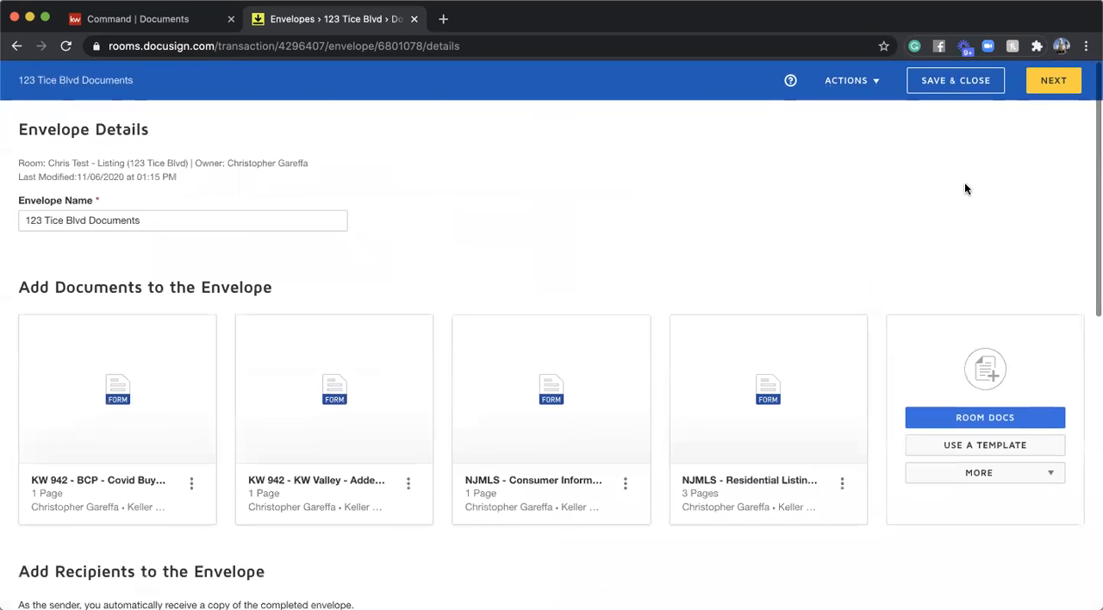
click(1051, 80)
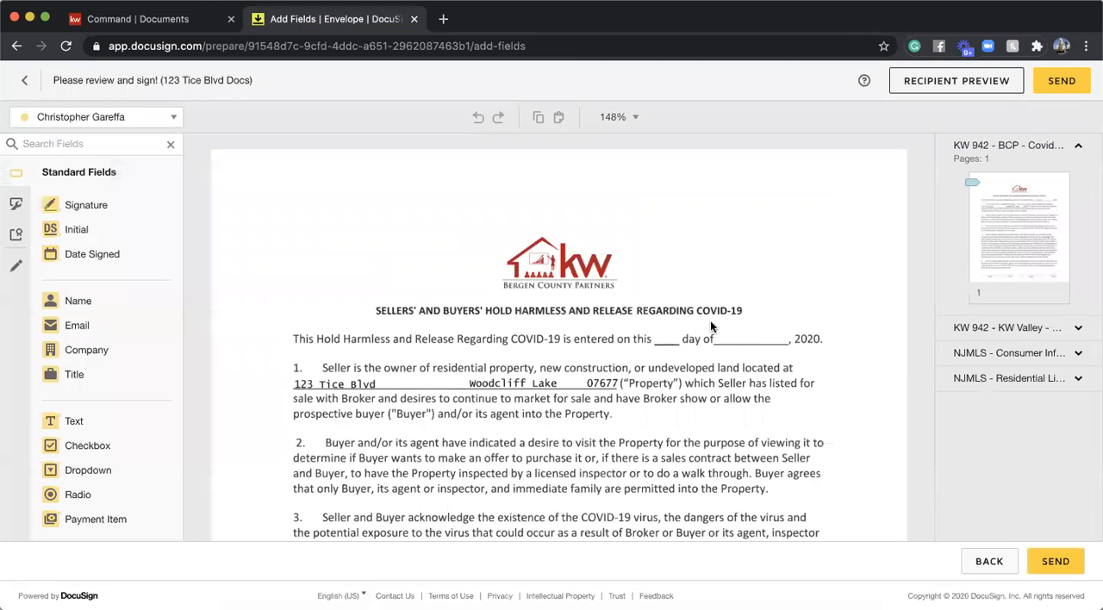
- Examine the pre-placed signature and date fields for each recipient across all the envelope's documents
scroll(710, 320, down, 10)
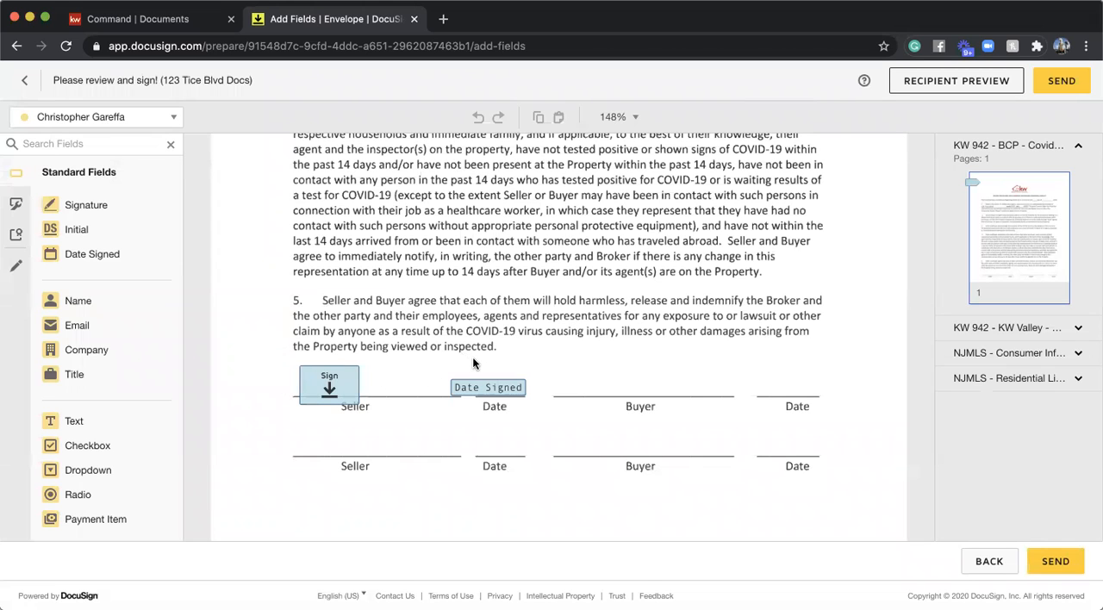
scroll(472, 362, down, 3)
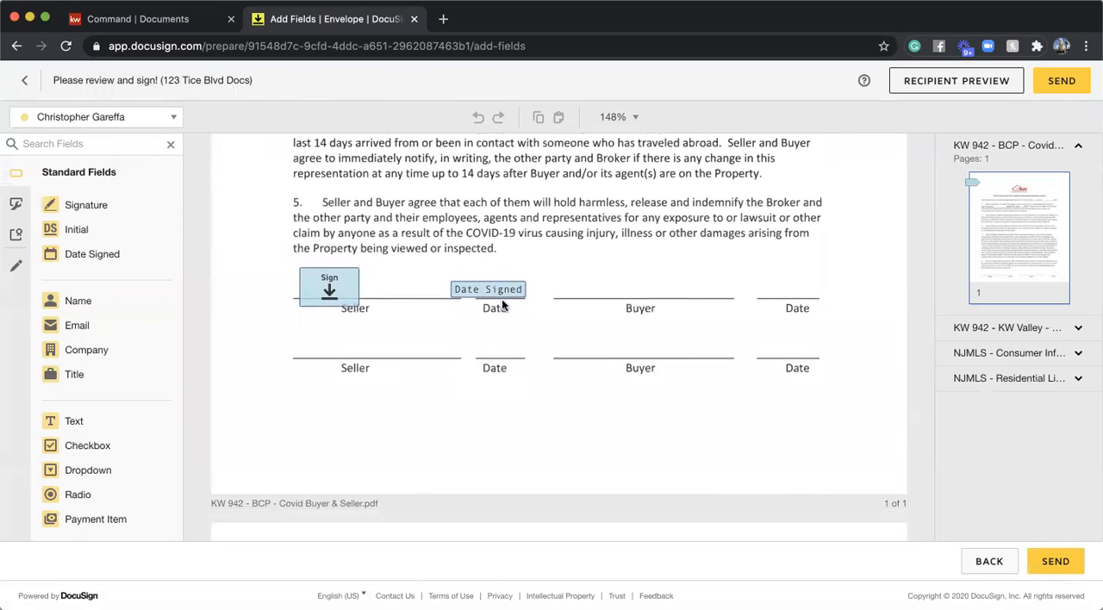
scroll(517, 343, down, 15)
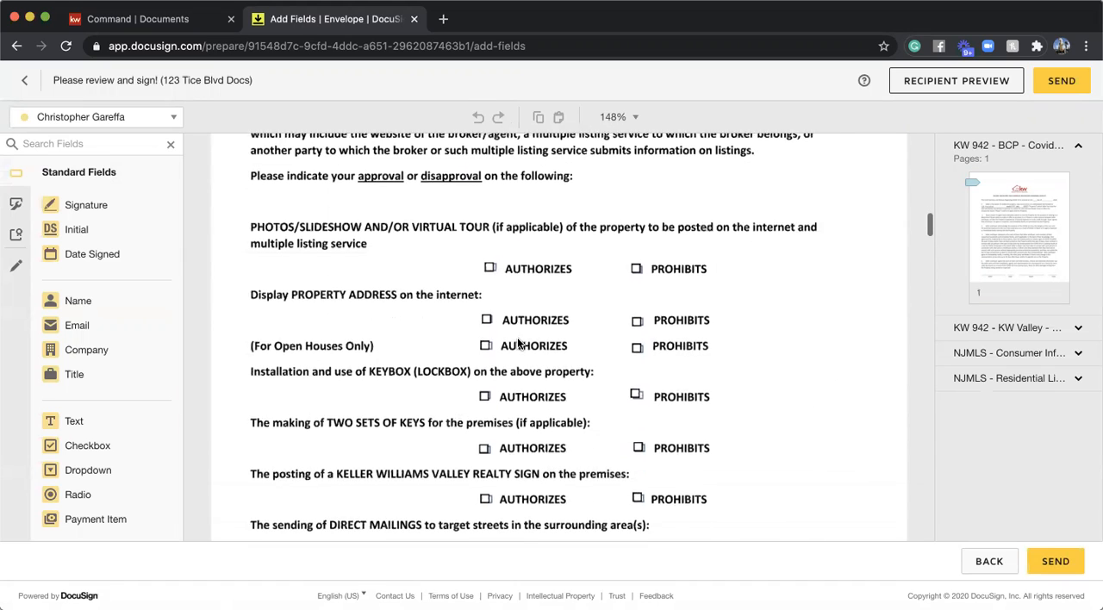
scroll(336, 375, down, 10)
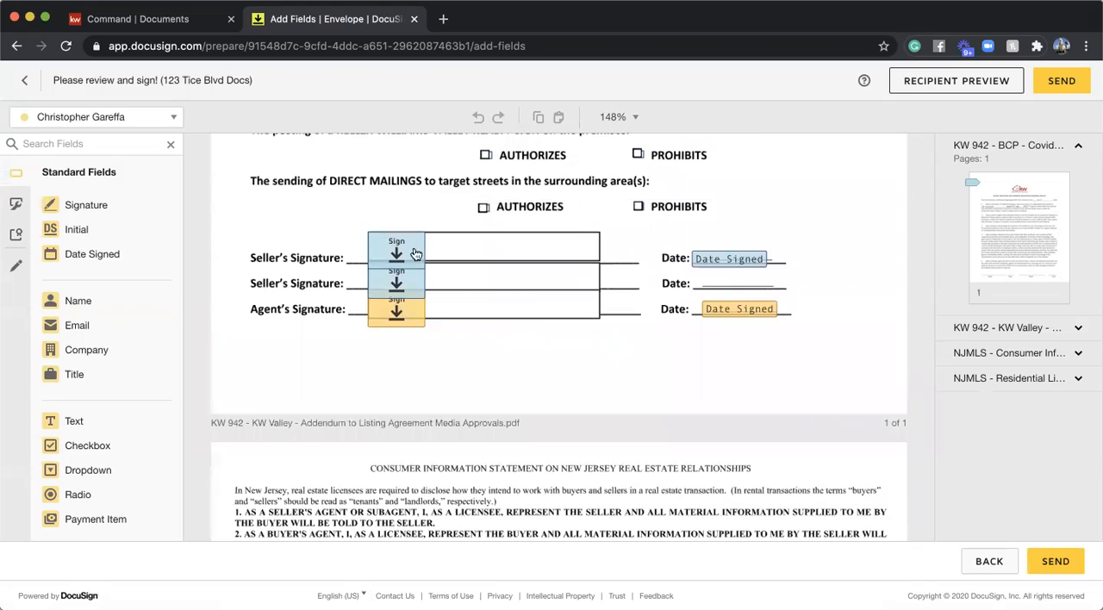
scroll(433, 355, down, 2)
scroll(434, 356, up, 2)
scroll(434, 356, down, 20)
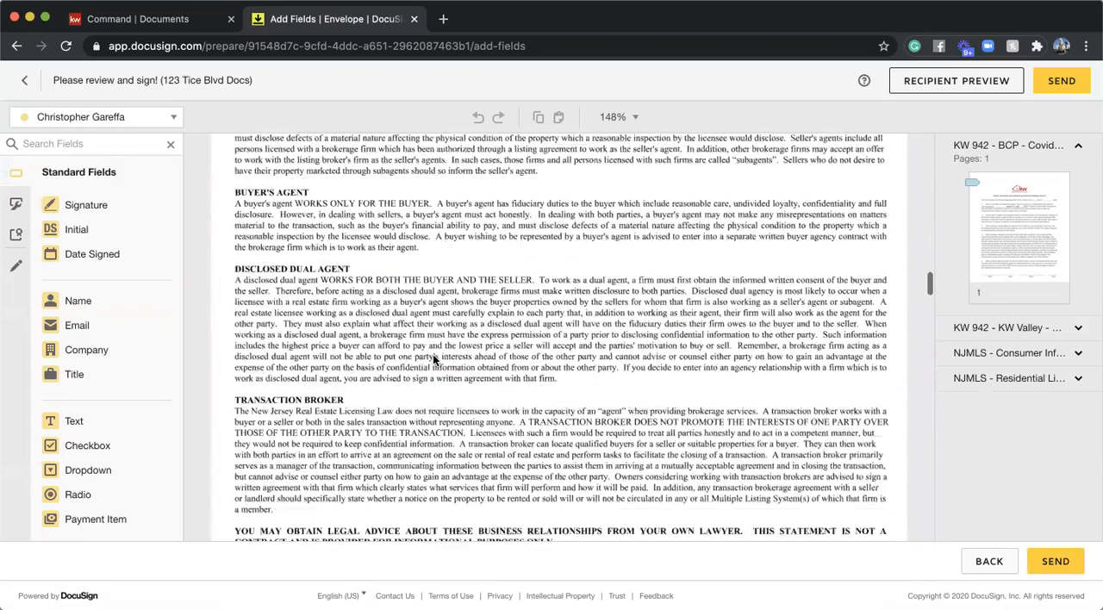
scroll(434, 360, up, 3)
scroll(433, 360, down, 10)
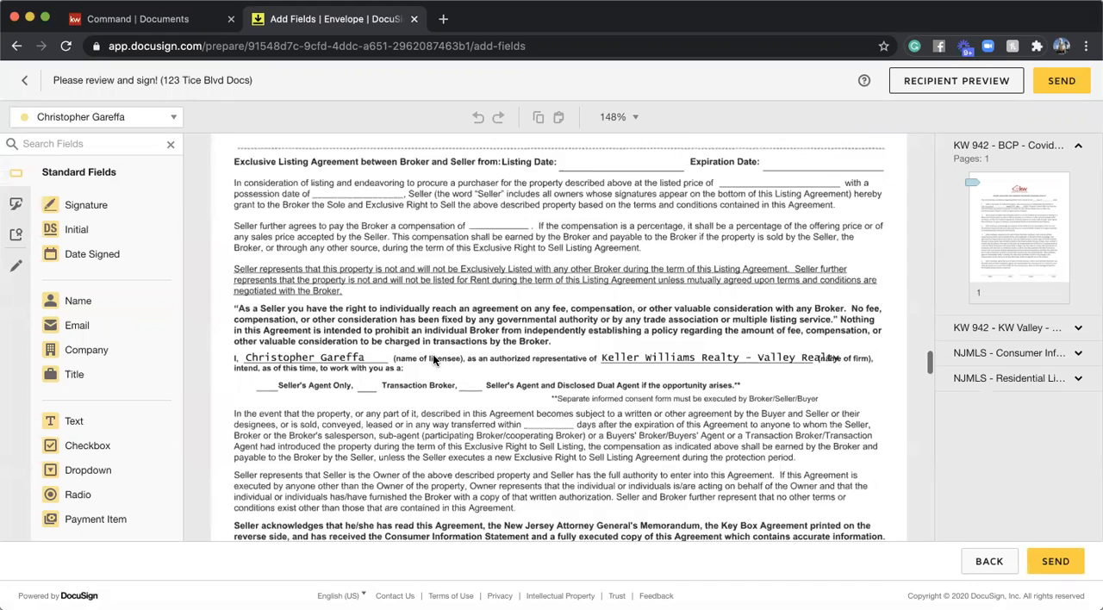
scroll(433, 354, up, 2)
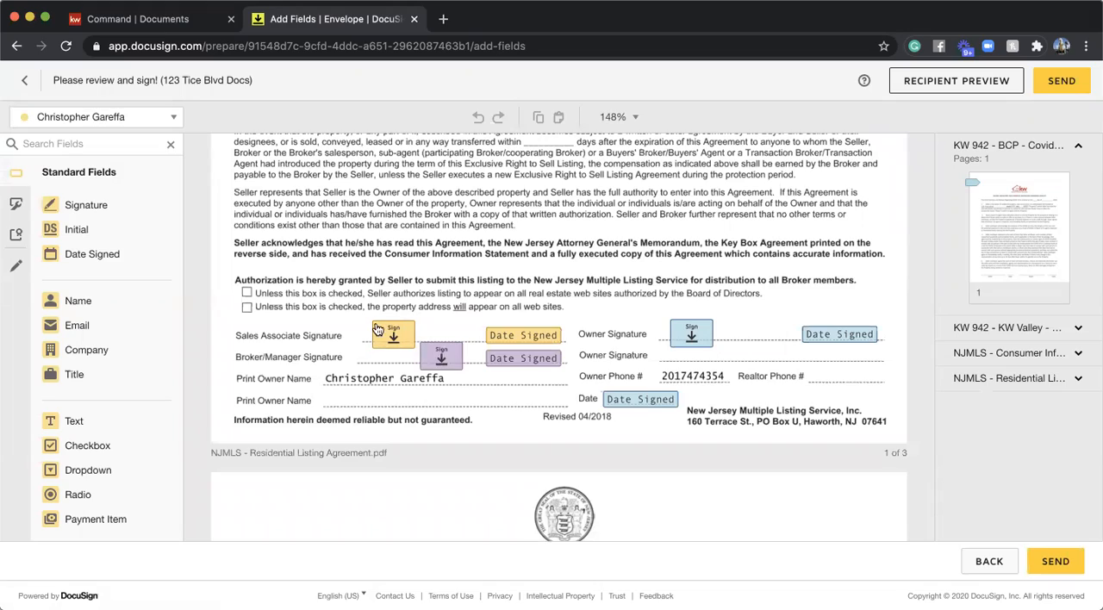
scroll(376, 330, down, 10)
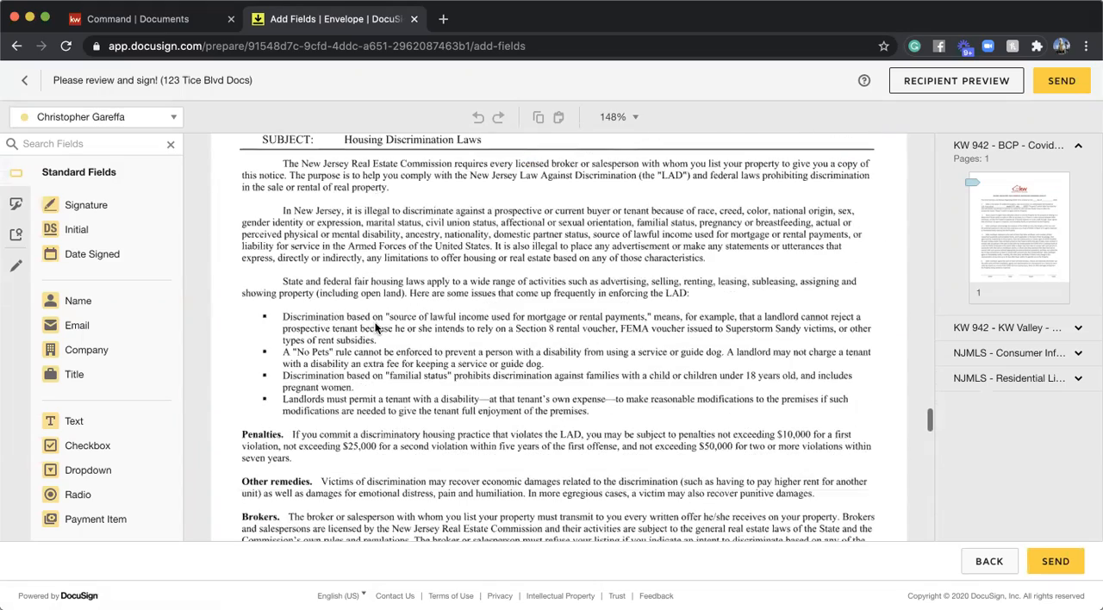
scroll(377, 329, up, 10)
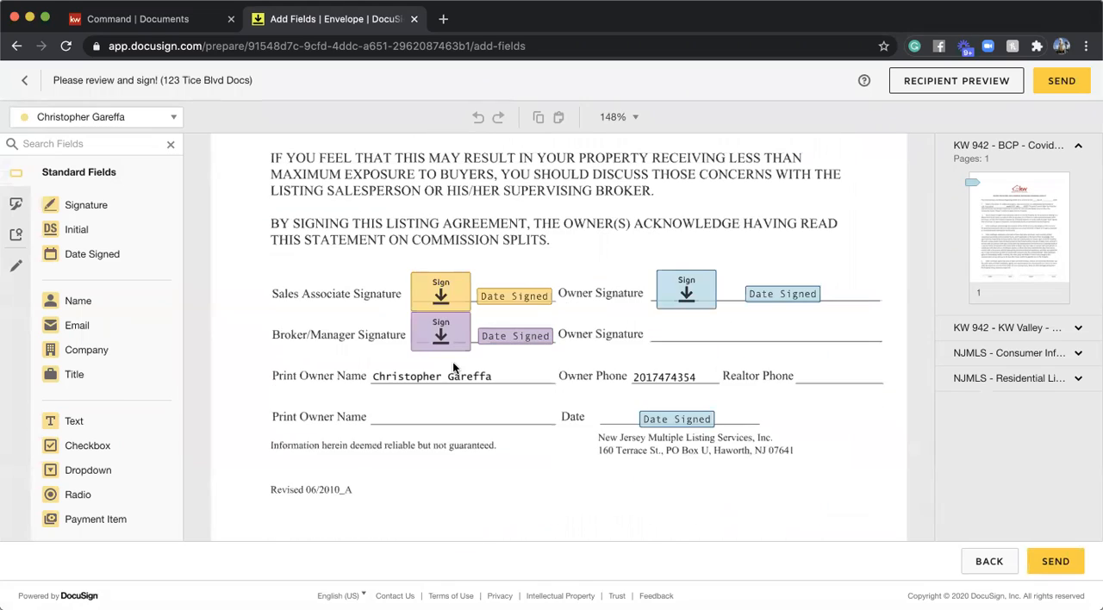
scroll(452, 361, down, 4)
scroll(453, 368, up, 20)
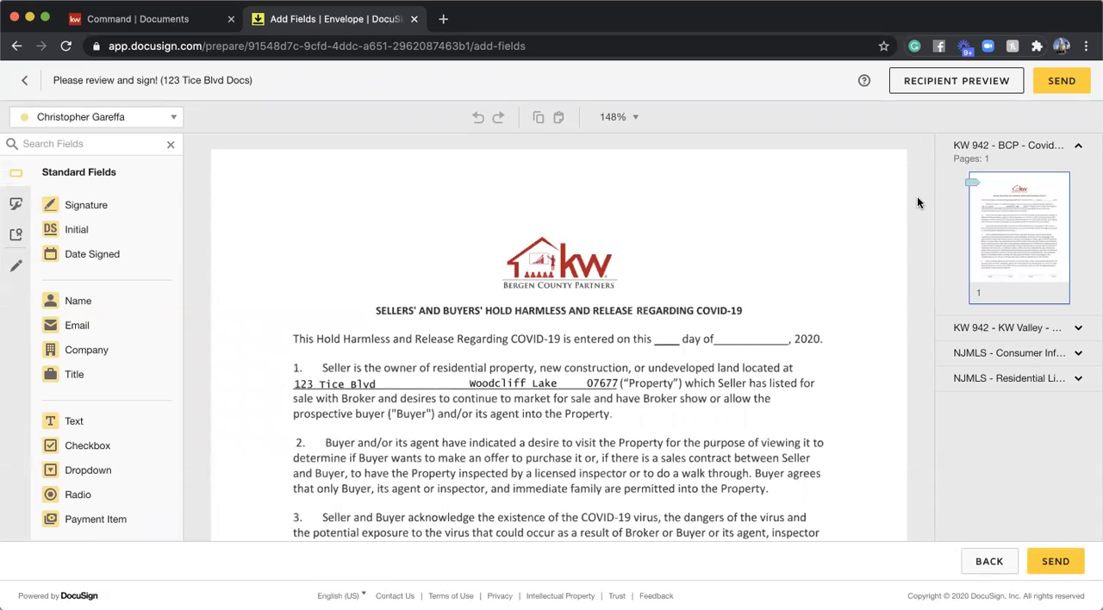
- Preview the envelope as the Seller One recipient, try out its signature fields across the documents, and leave the preview
click(958, 81)
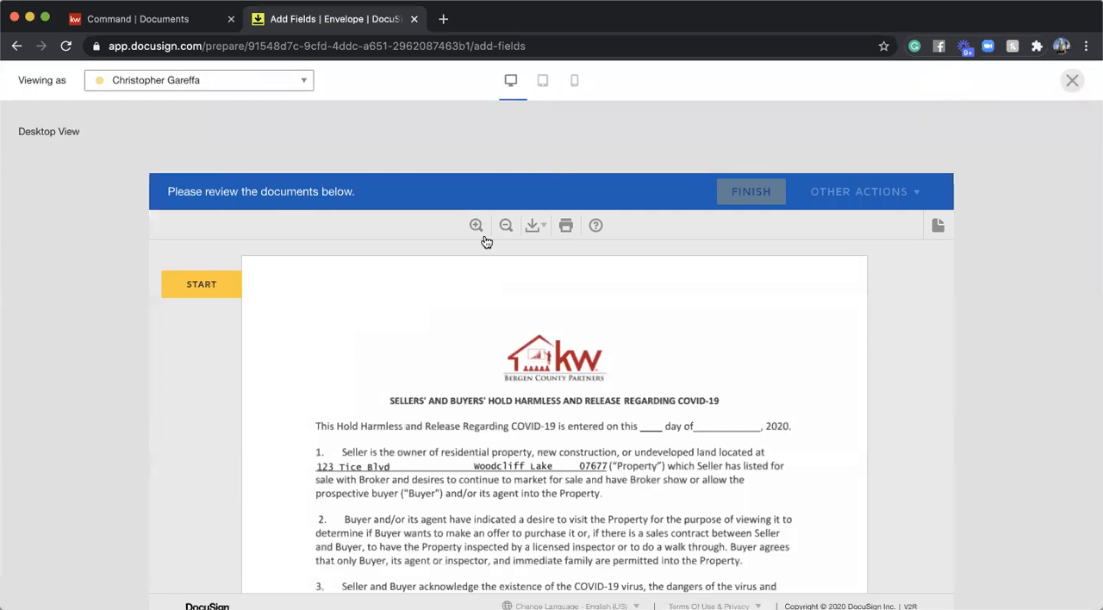
click(305, 86)
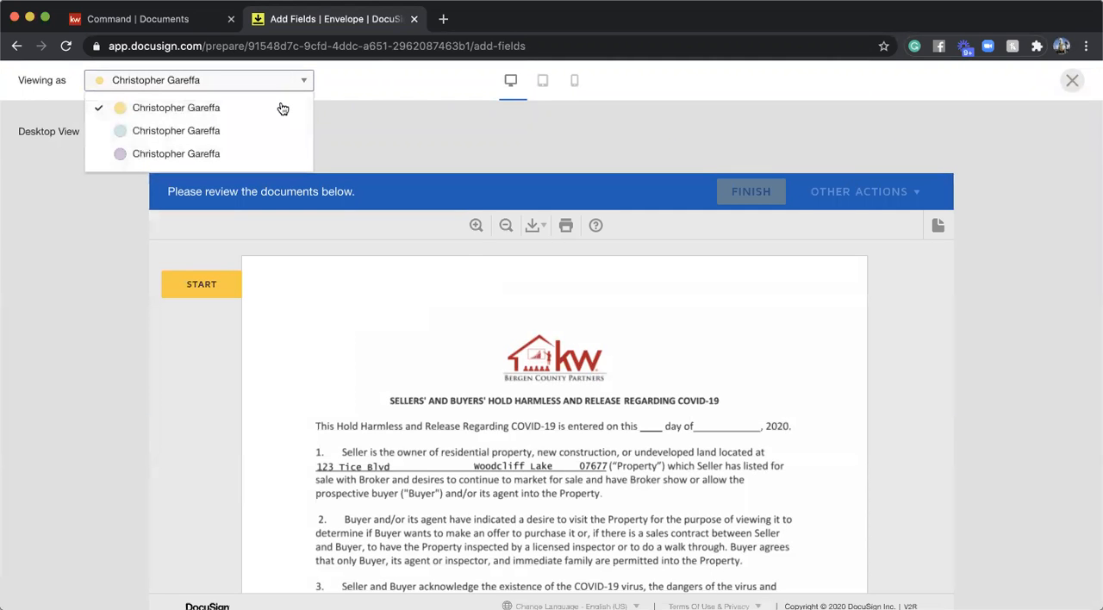
click(197, 139)
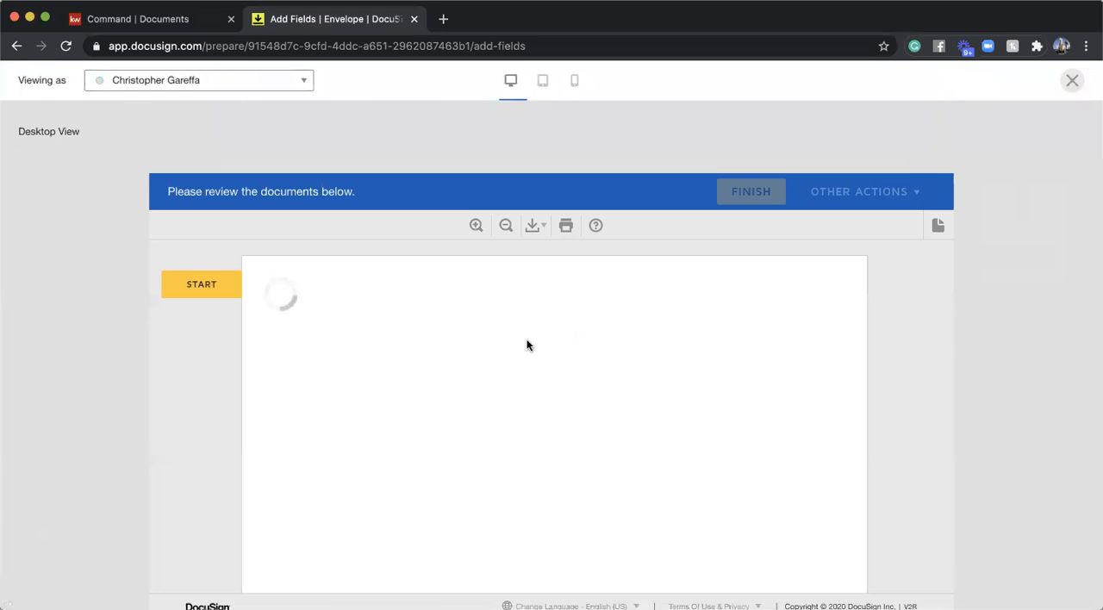
scroll(526, 340, down, 5)
scroll(527, 342, down, 1)
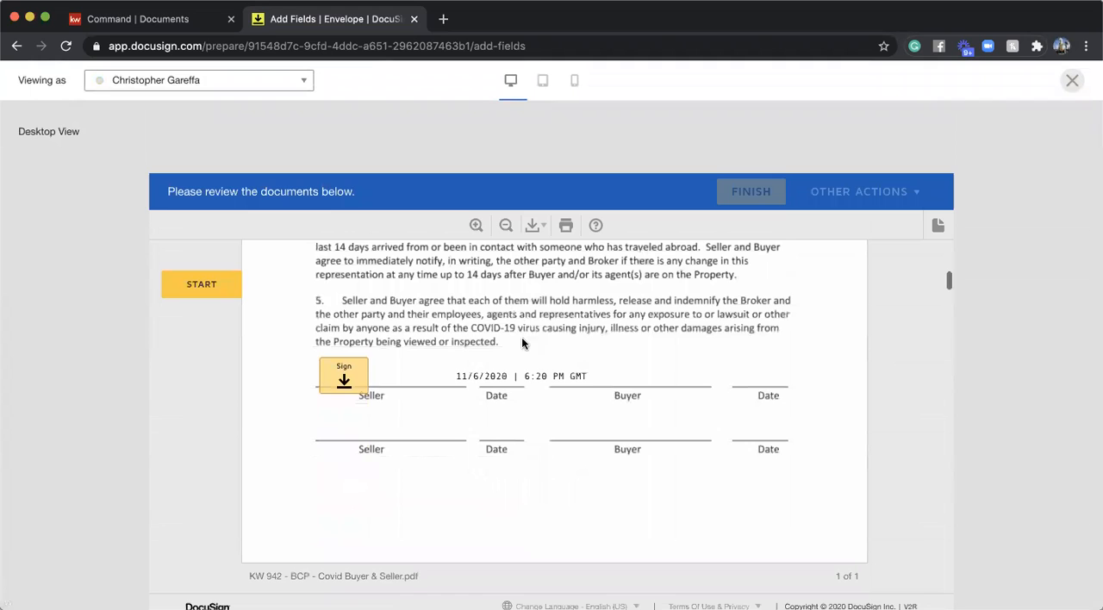
click(359, 378)
click(397, 408)
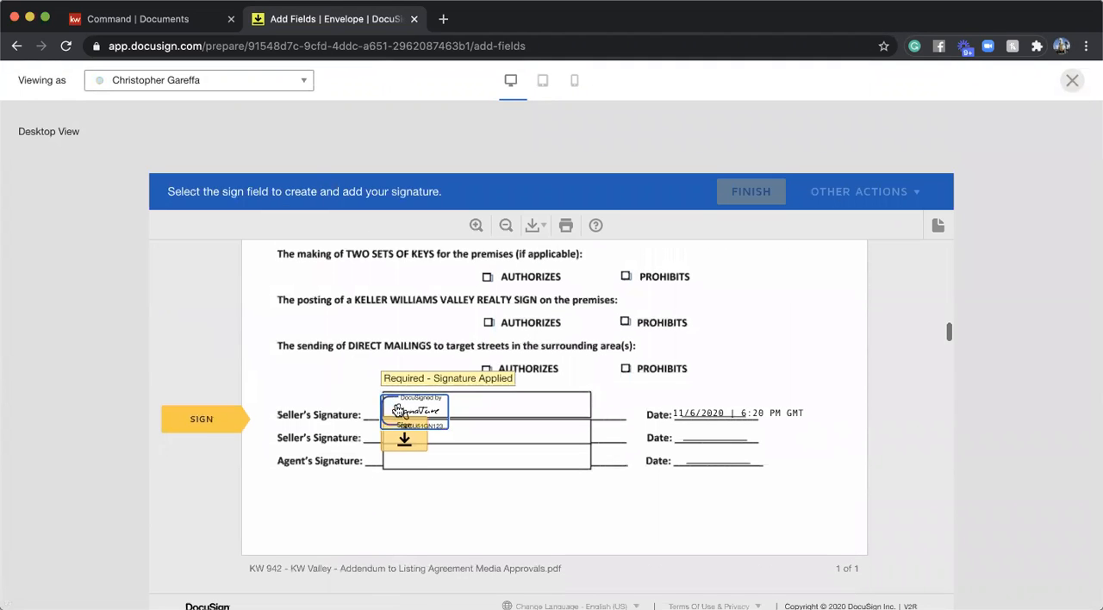
click(398, 414)
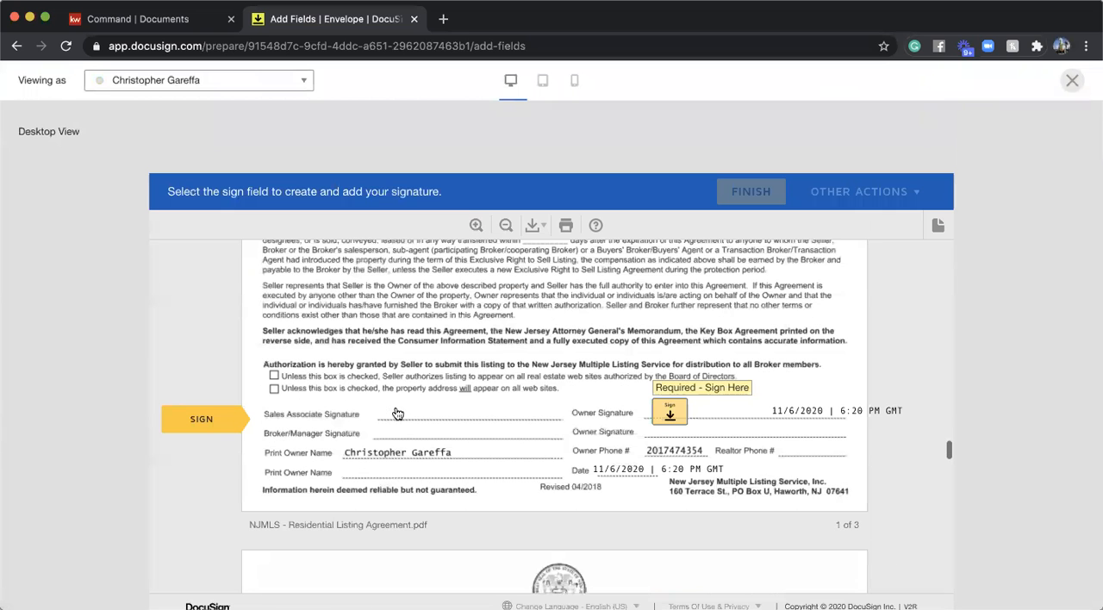
click(671, 411)
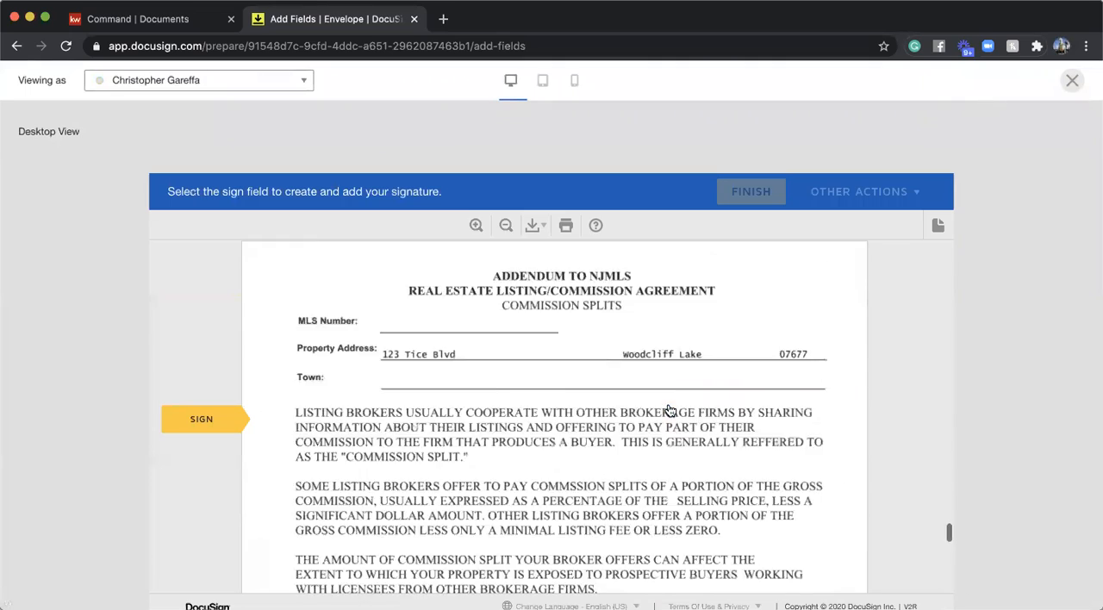
click(1072, 80)
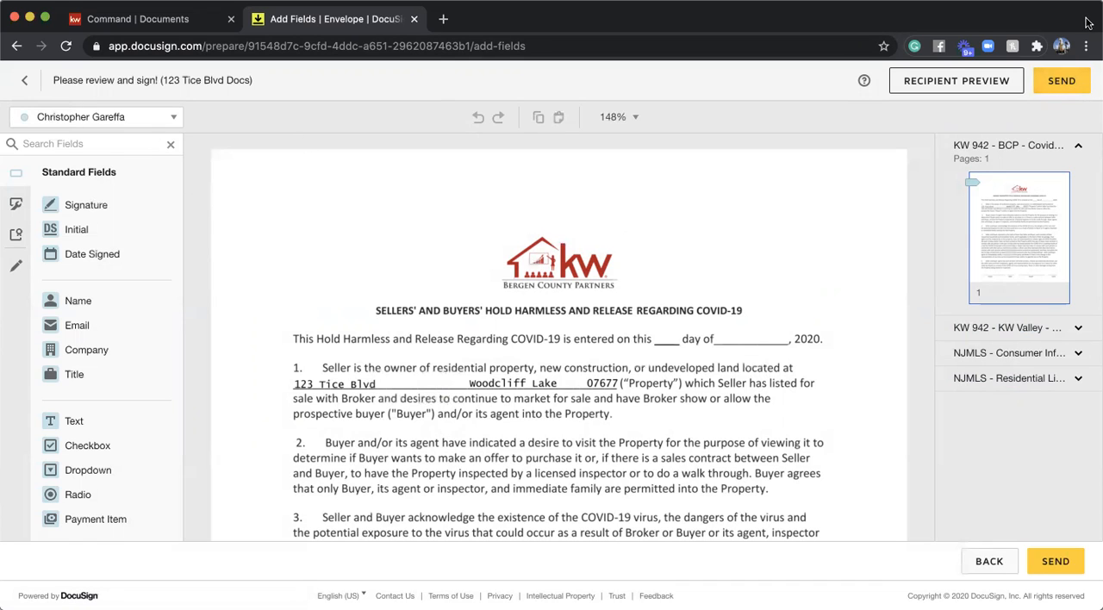
- Send the envelope to its recipients and open its details from the room's envelopes
click(1062, 80)
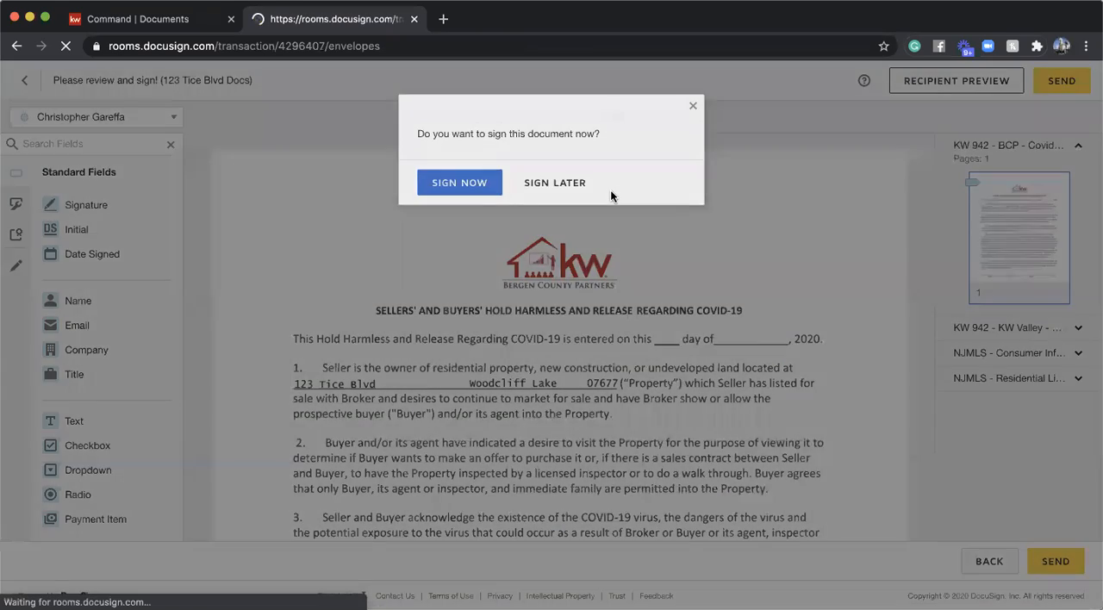
click(582, 185)
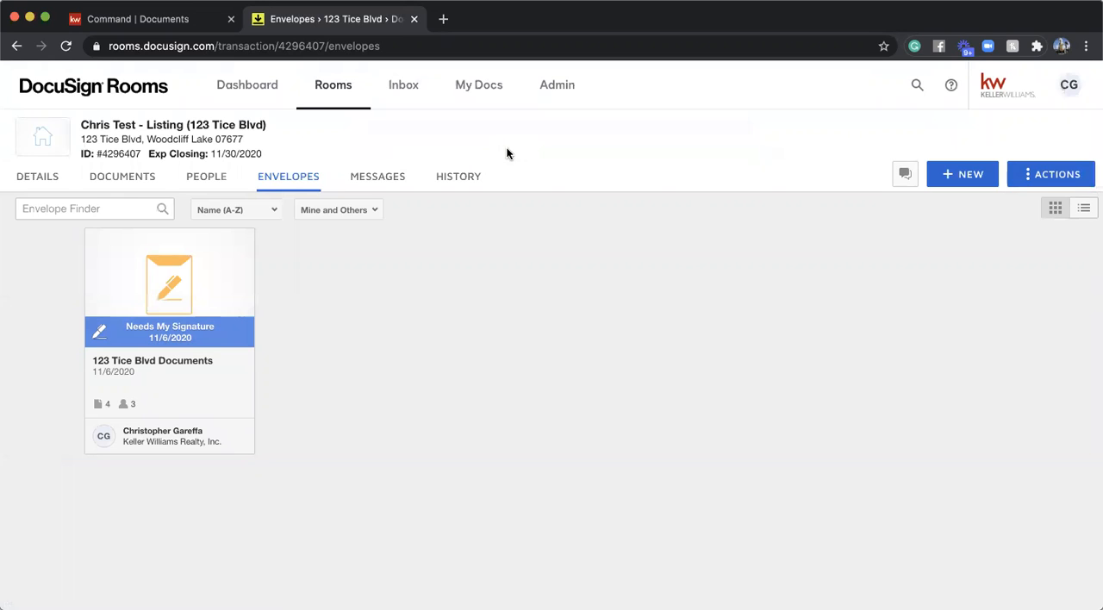
click(171, 338)
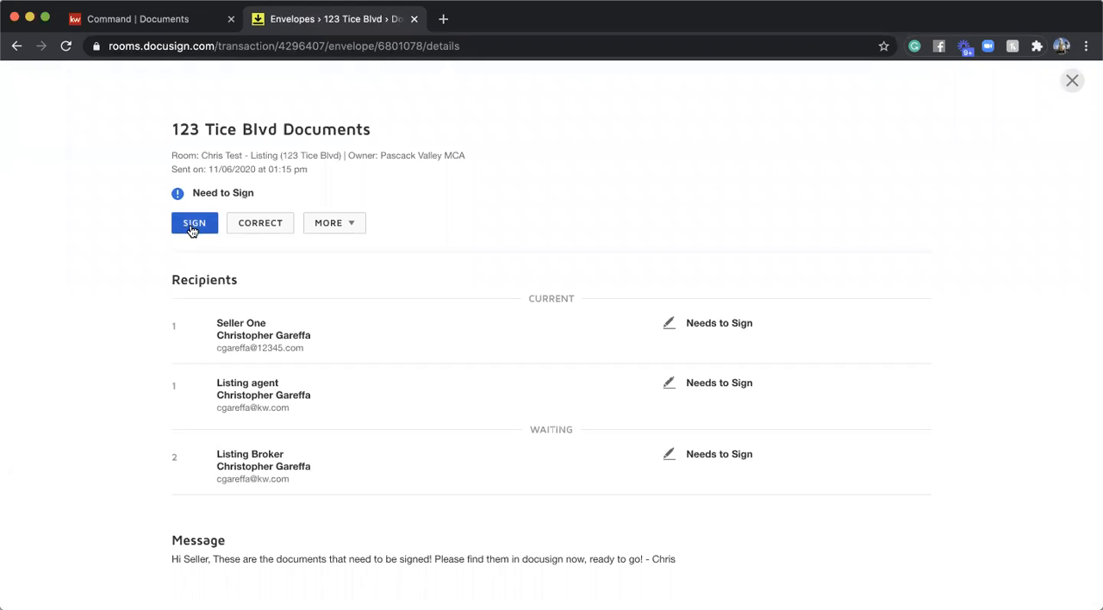
- Sign the listing agent's required signature fields in the sent envelope and finish the signing
click(193, 223)
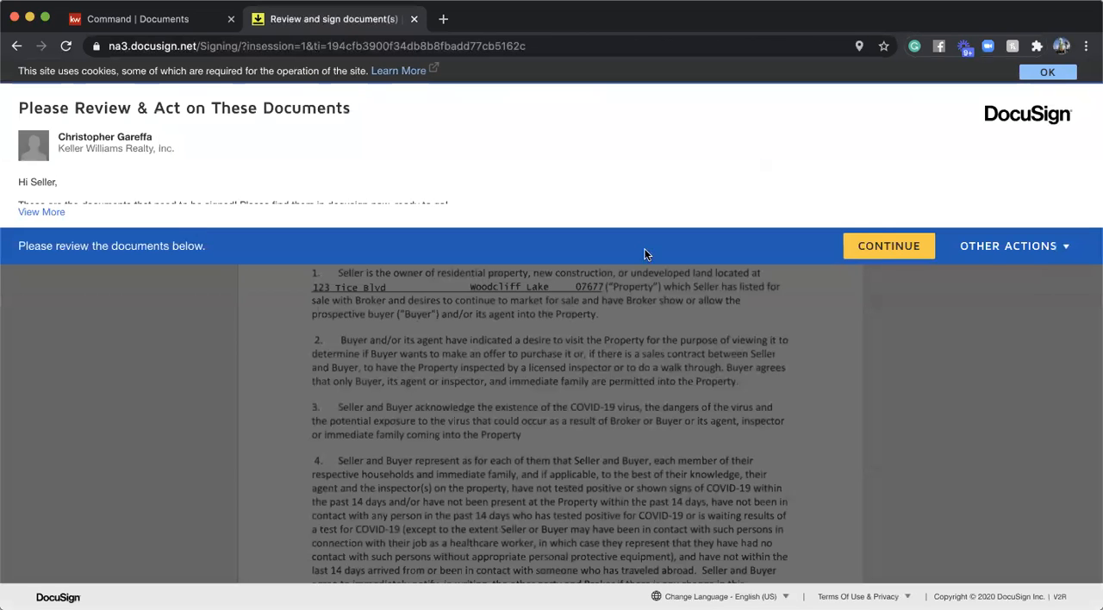
click(860, 248)
click(195, 201)
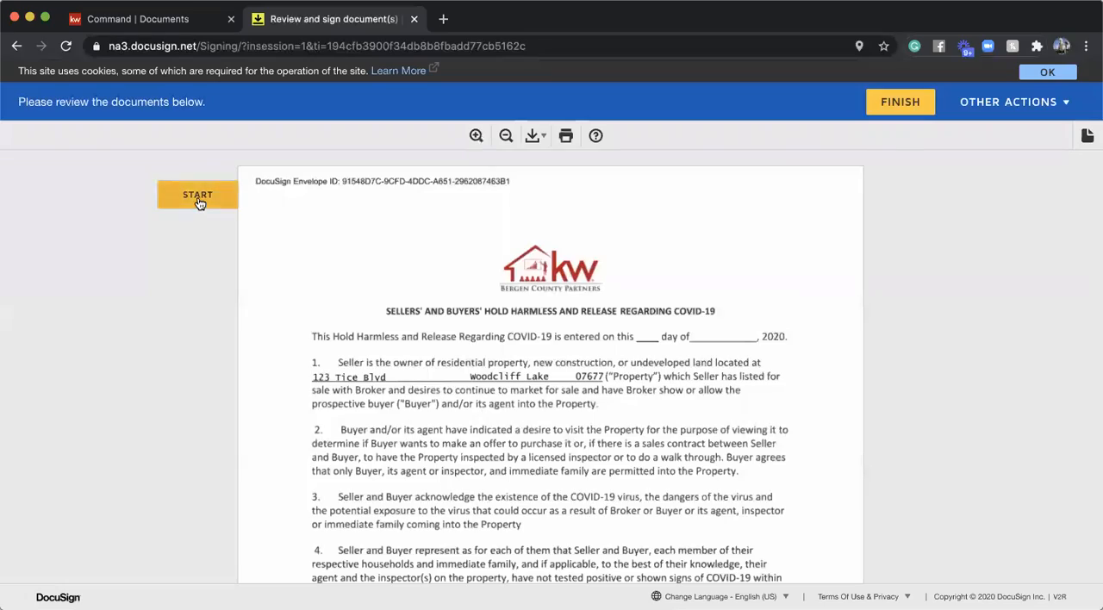
click(399, 365)
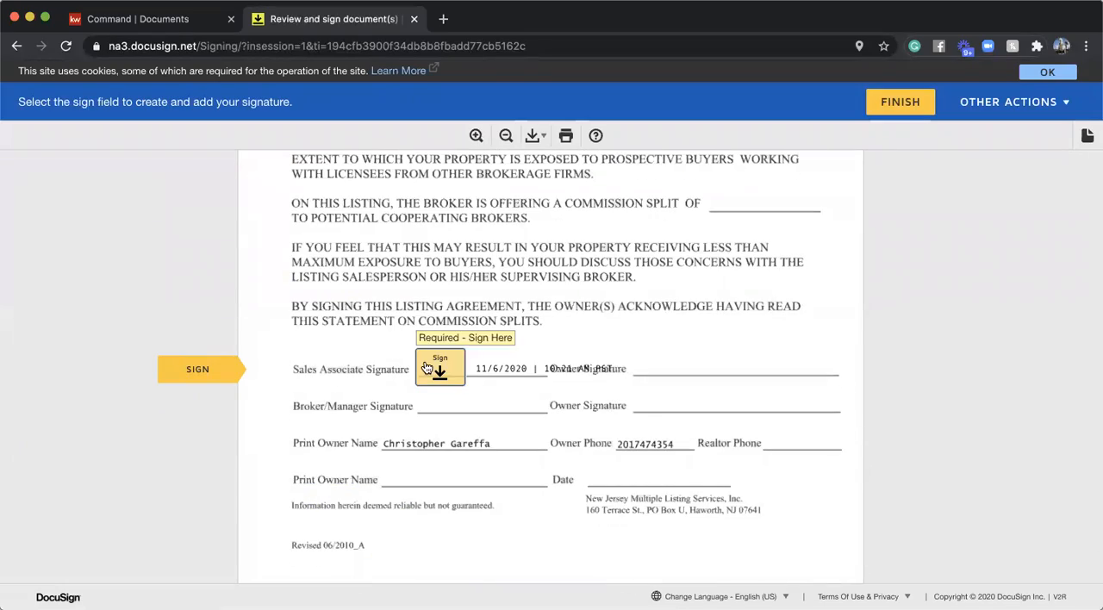
click(427, 368)
click(899, 103)
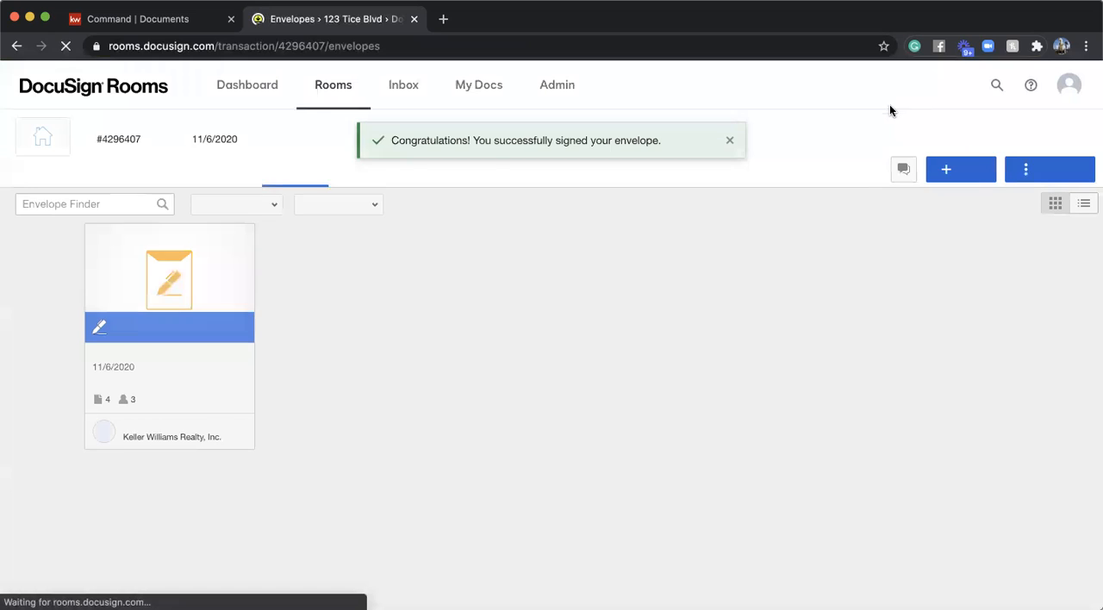
- Reopen the signed envelope from the room and bring up its documents in the signing view again
click(202, 337)
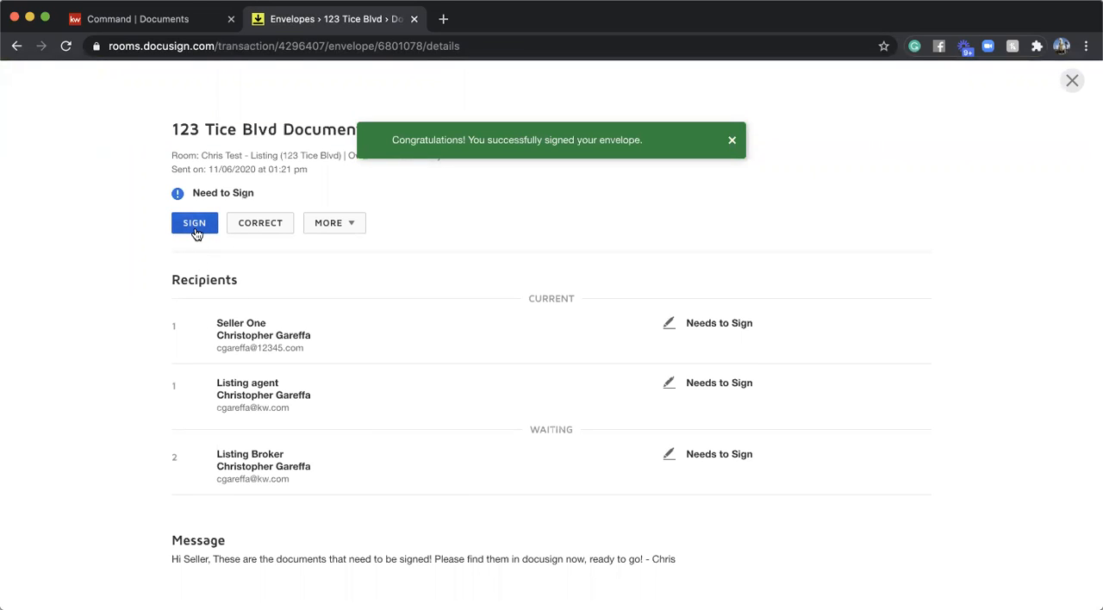
click(195, 226)
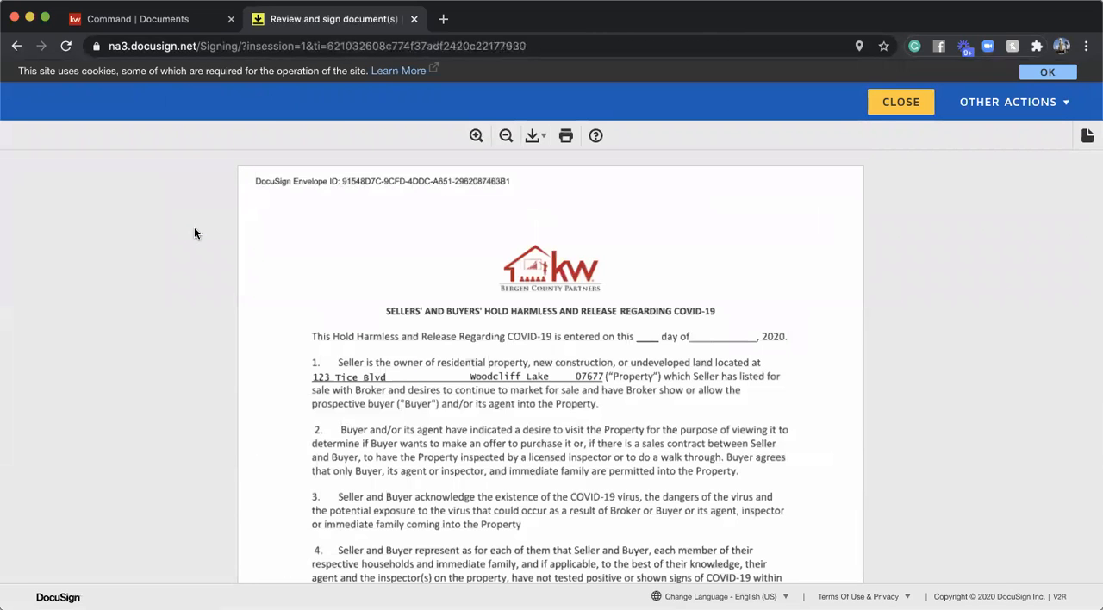
- Review the pages of the signed envelope's documents and close the signing view
scroll(594, 367, down, 20)
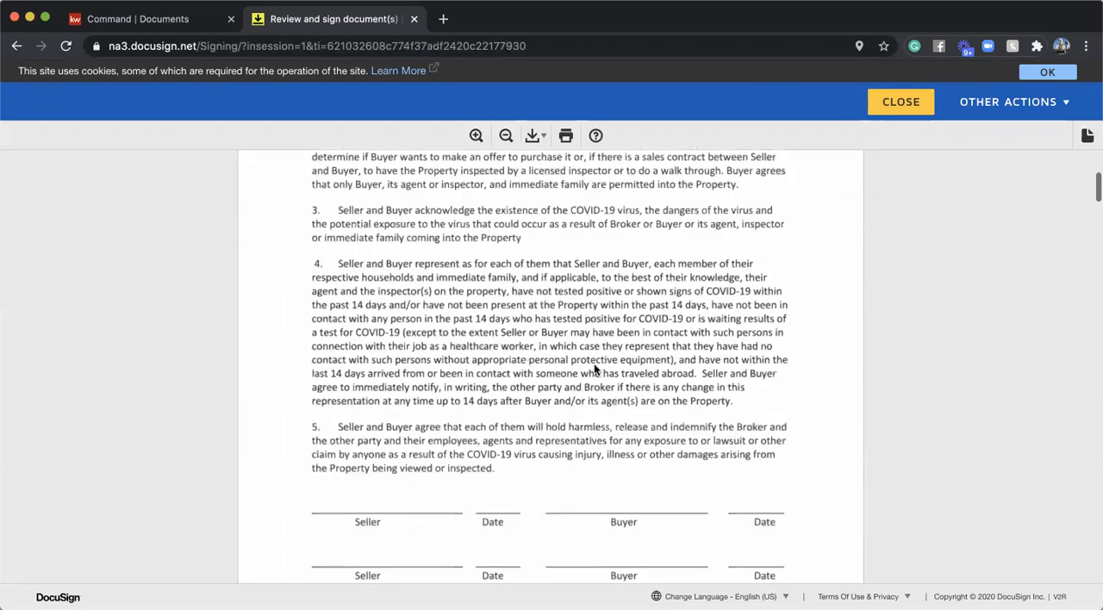
scroll(594, 363, down, 15)
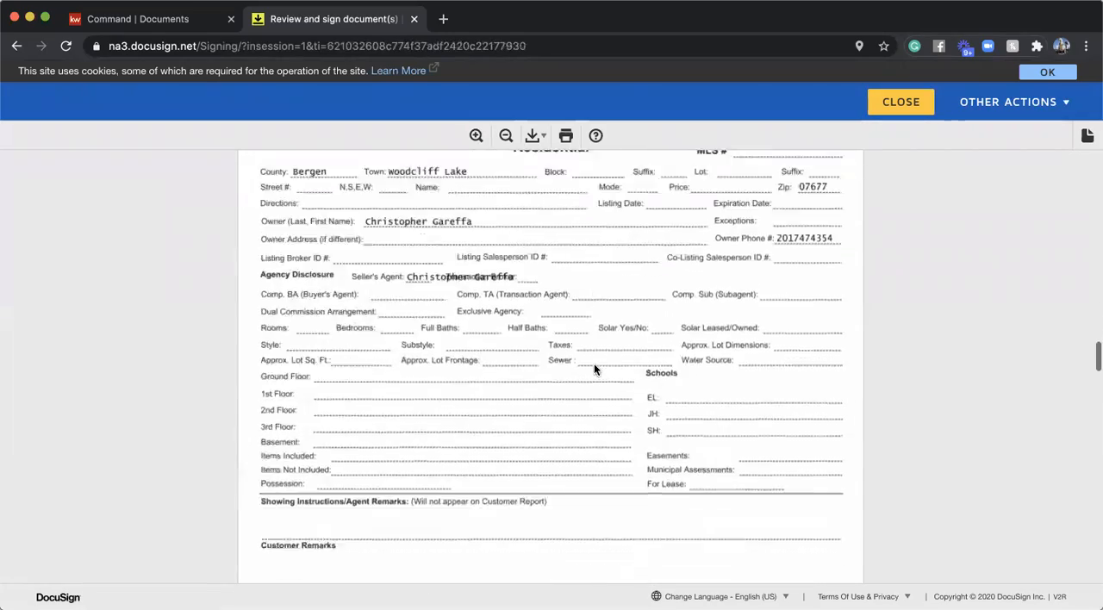
scroll(676, 337, down, 5)
click(900, 102)
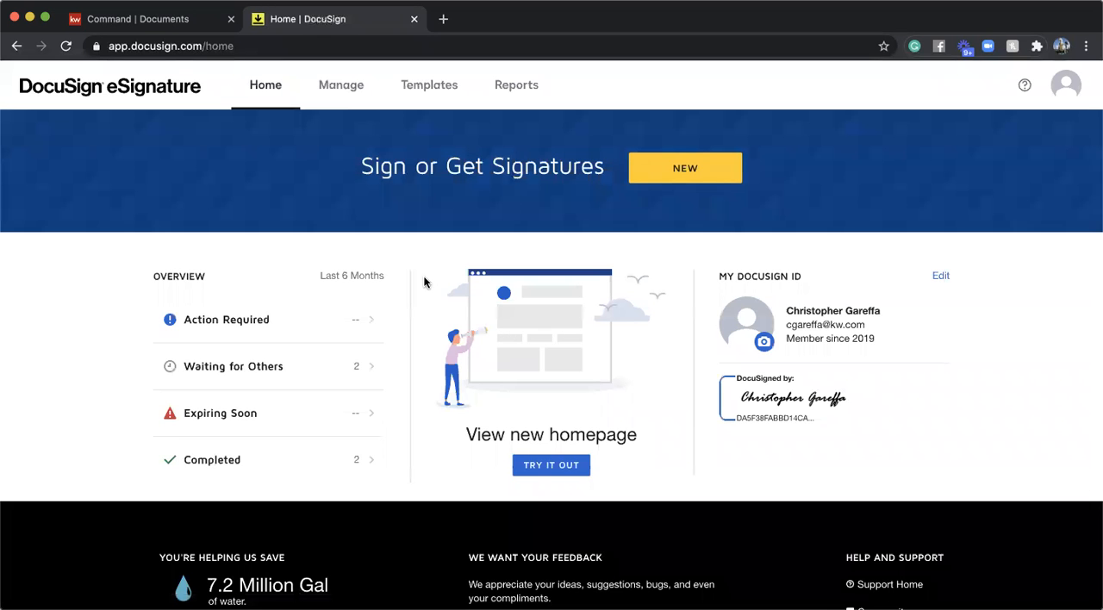
- Switch the account from DocuSign eSignature to DocuSign Rooms and open the test listing room from the recently viewed rooms
click(1066, 85)
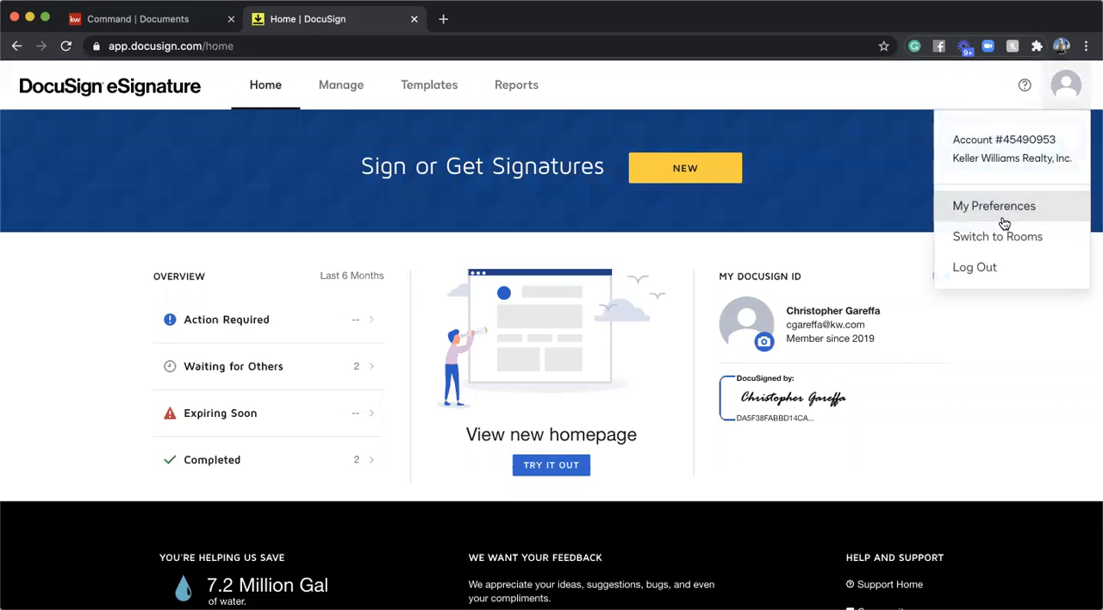
click(996, 245)
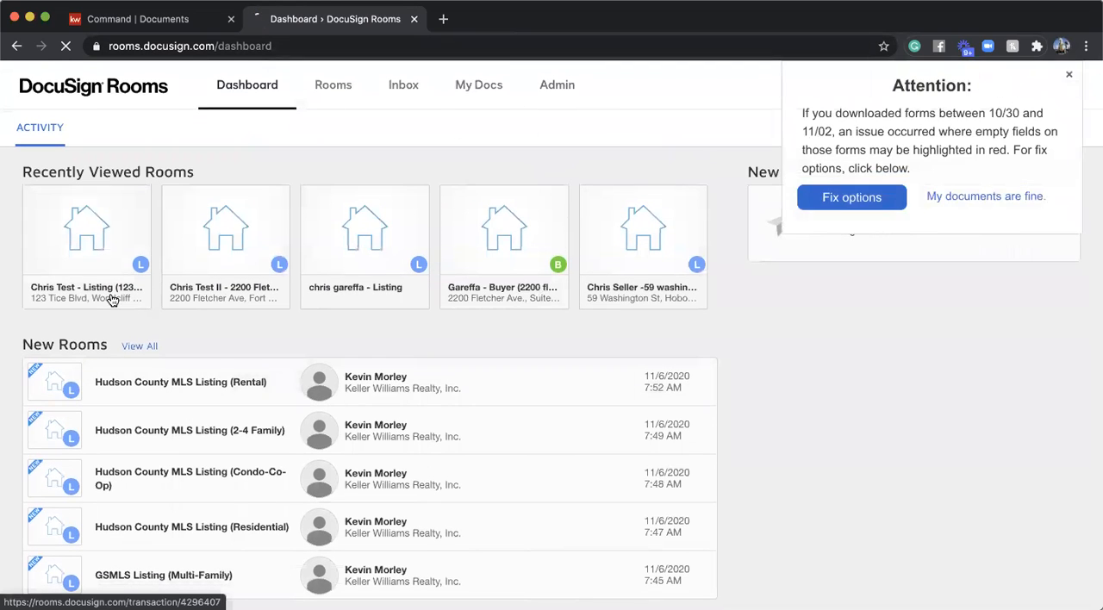
click(111, 299)
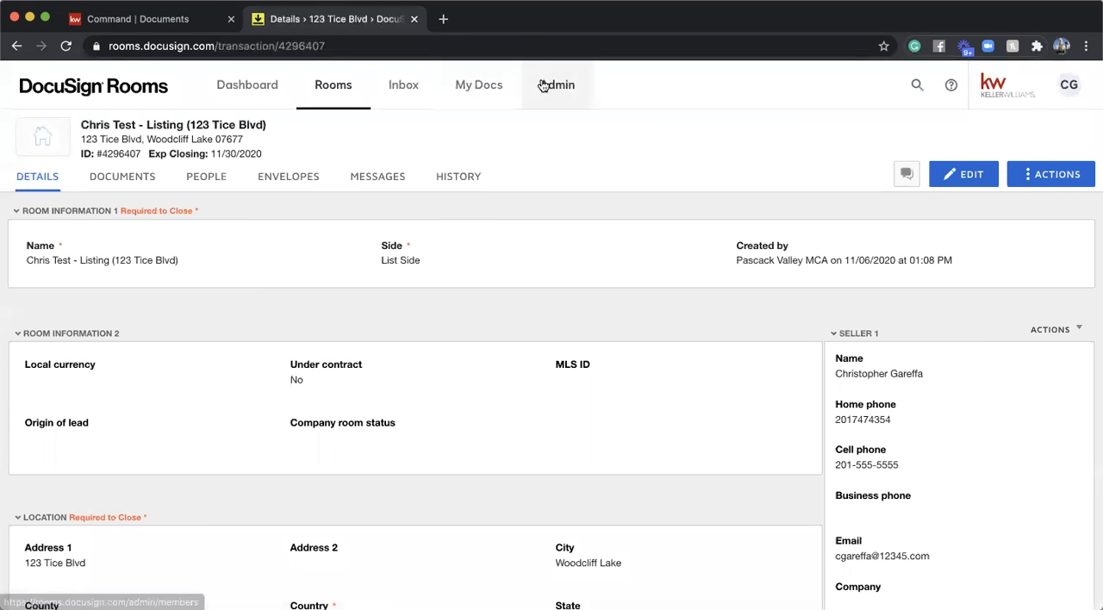
- View the Admin members list and the personal My Docs page, and return to the test listing room from the rooms list
click(543, 85)
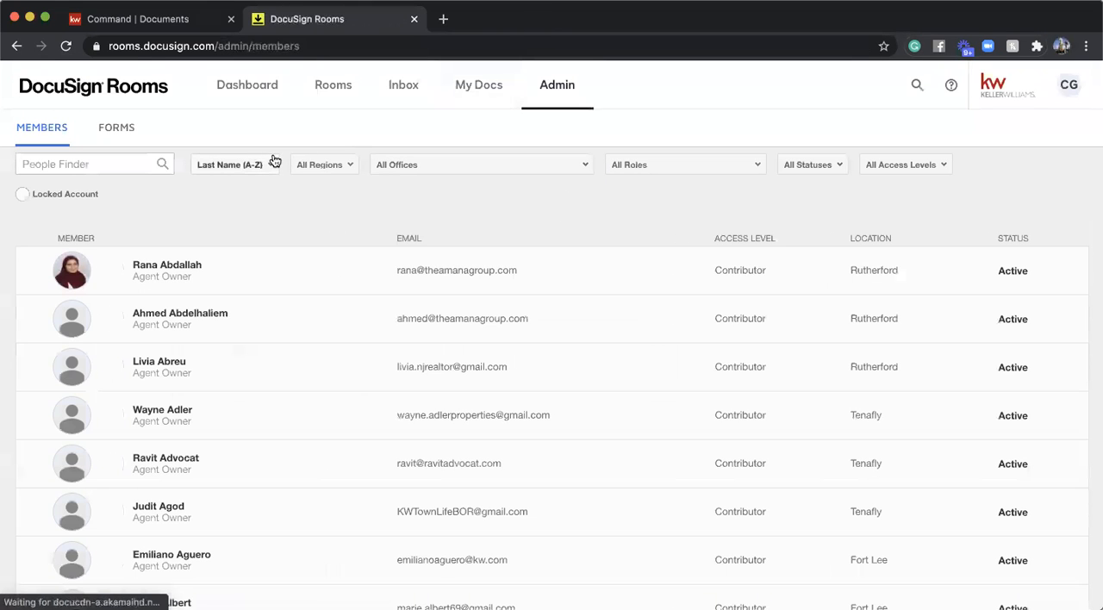
click(488, 86)
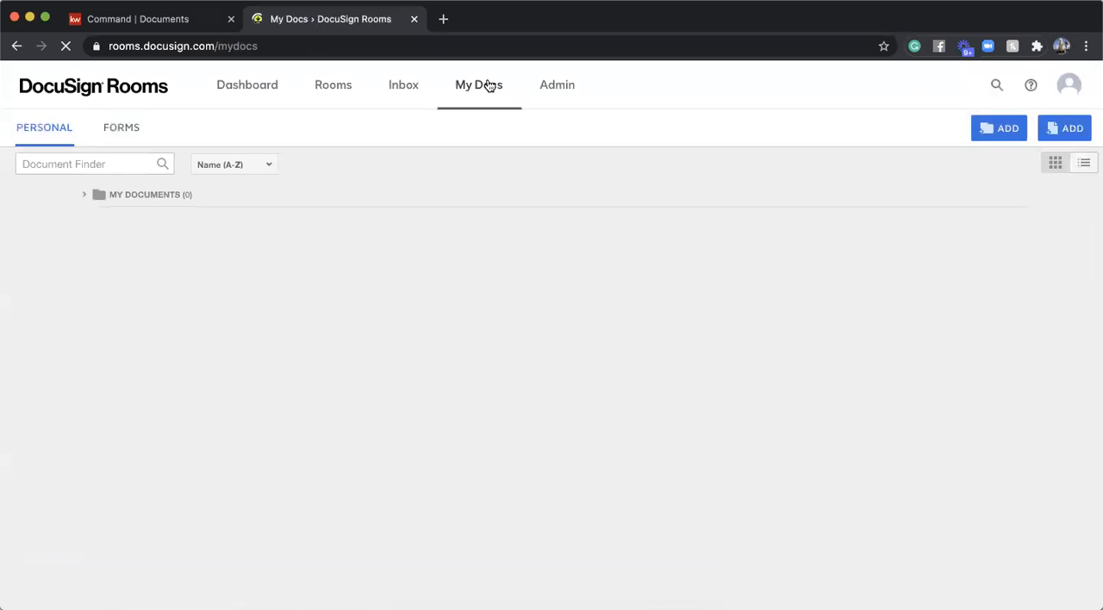
click(352, 98)
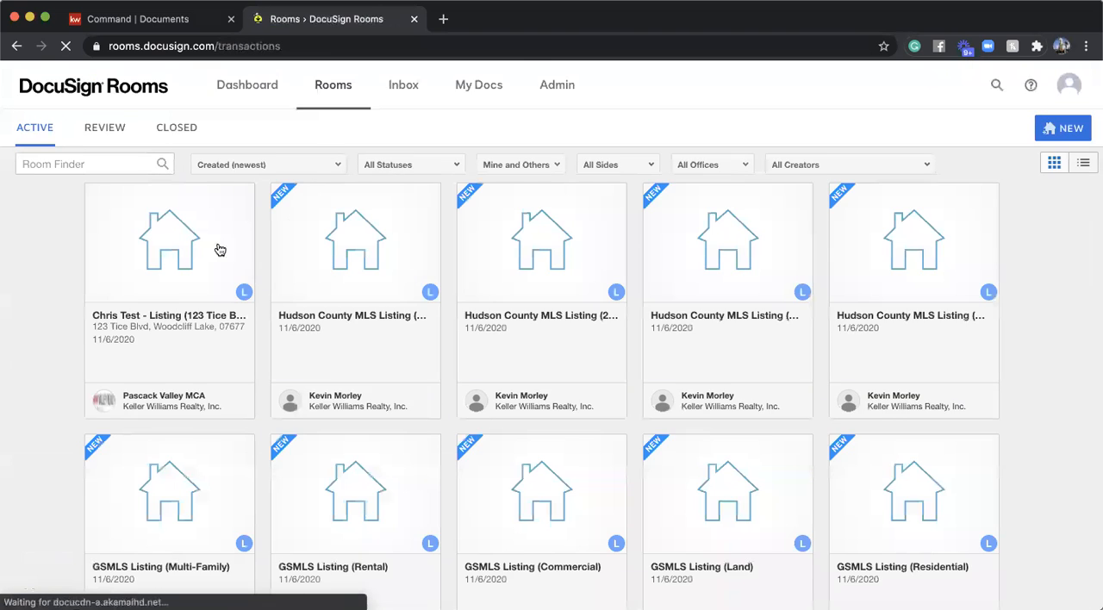
click(180, 321)
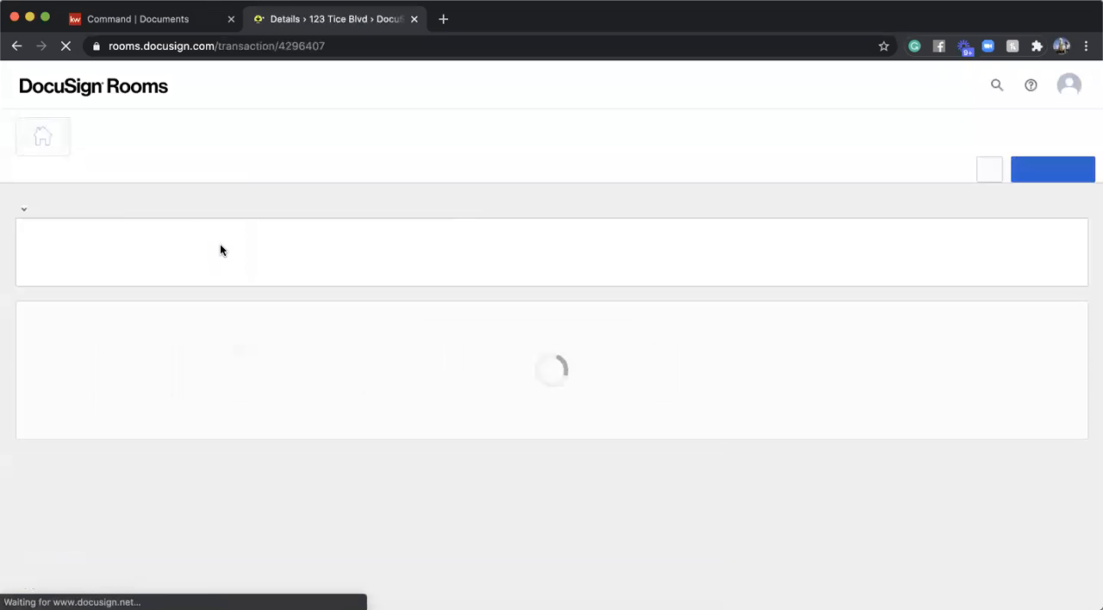
- Check each recipient's signing status in the room's sent envelope and close the envelope details
click(290, 181)
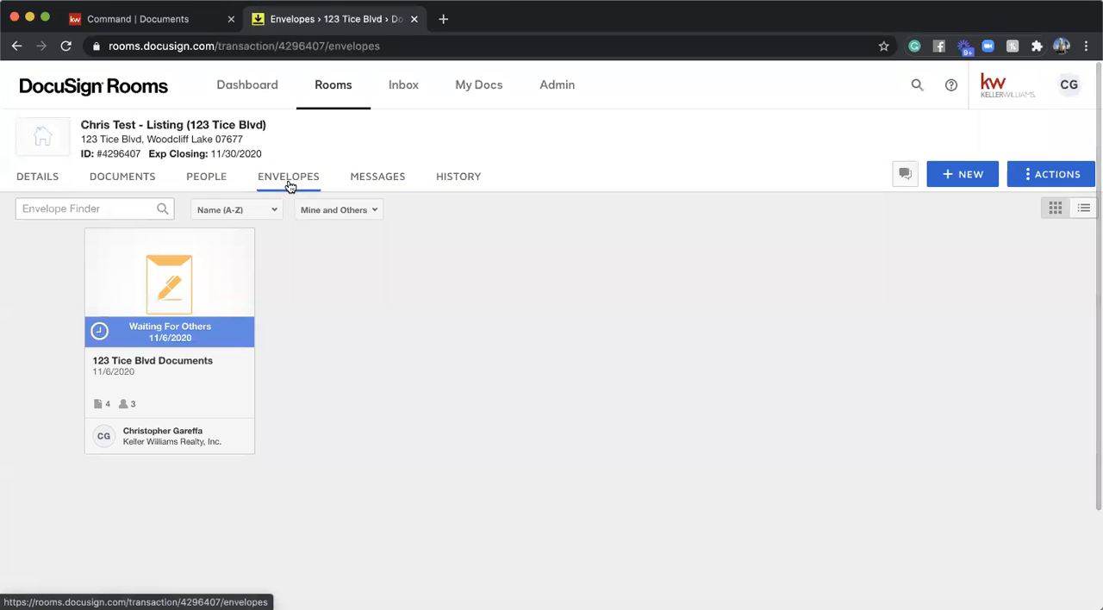
click(154, 283)
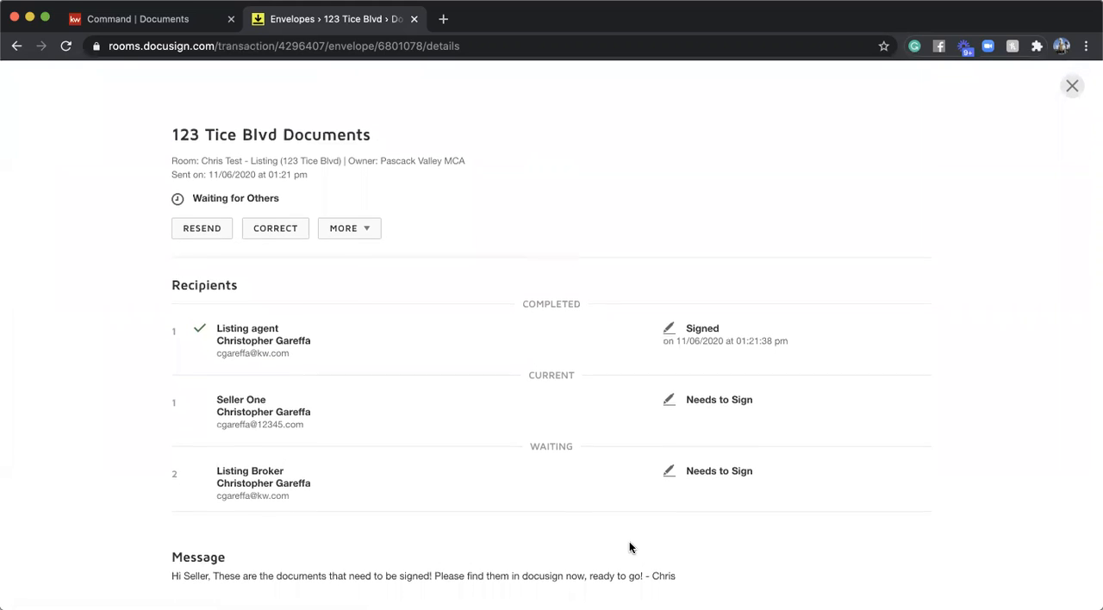
click(1072, 78)
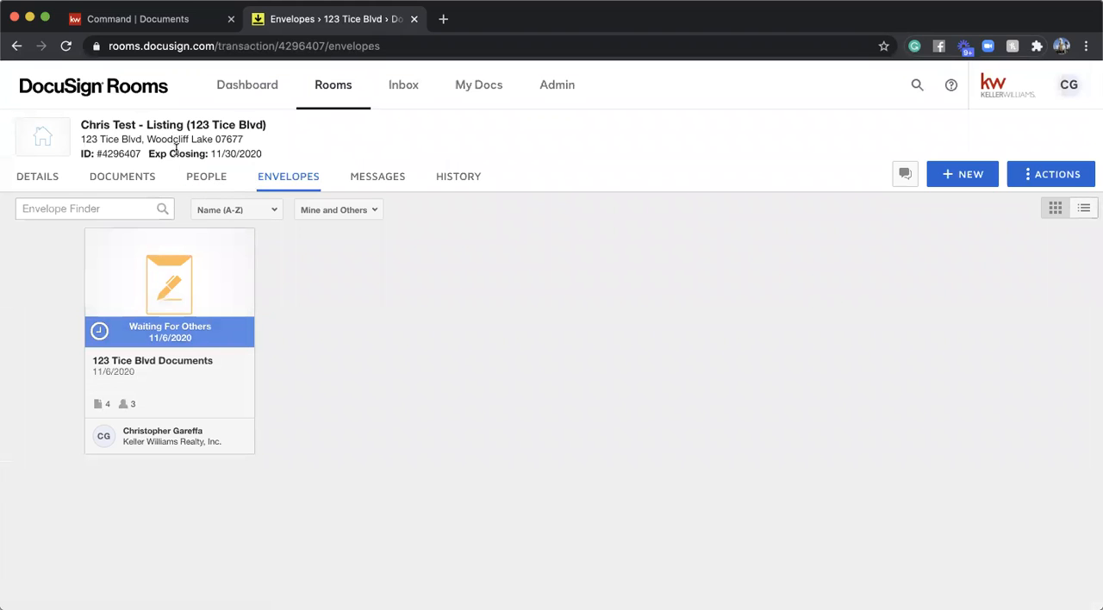
- Compare the room's stored documents with its envelopes, ending on the documents
click(148, 184)
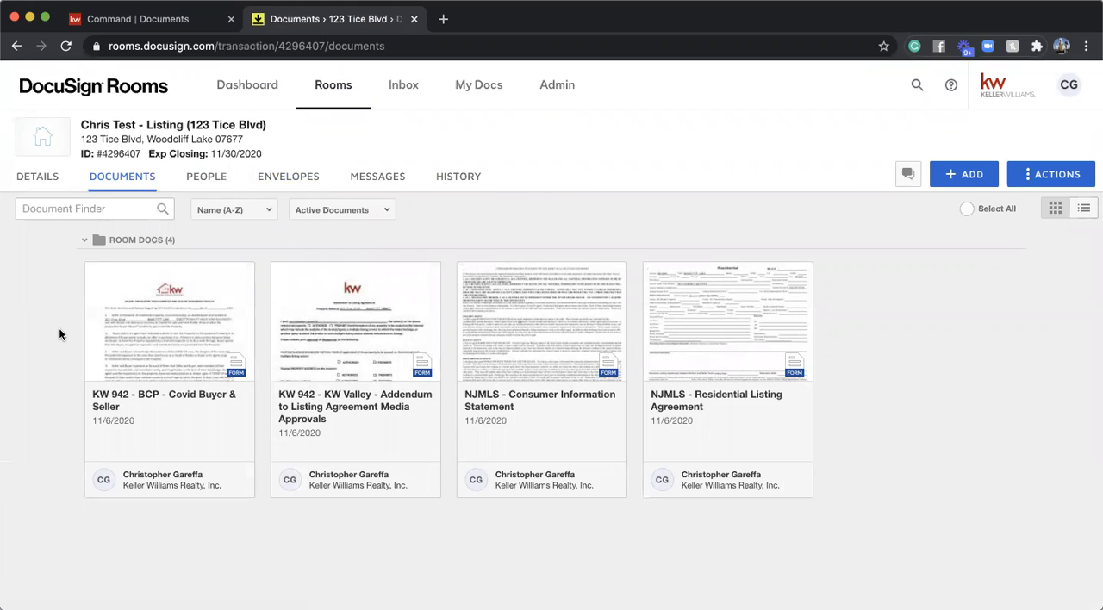
click(286, 177)
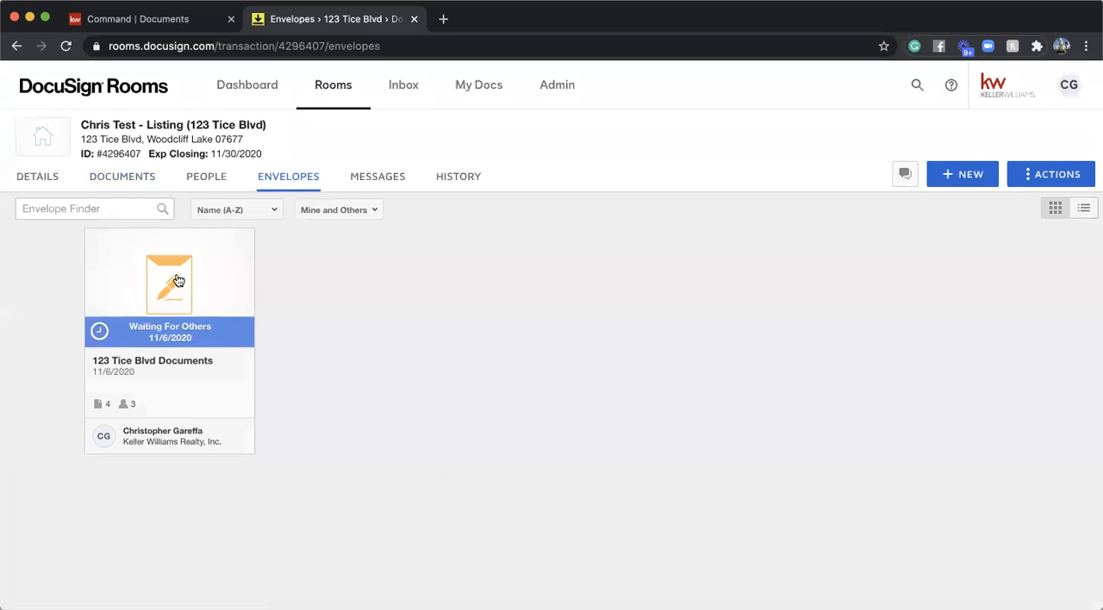
click(136, 176)
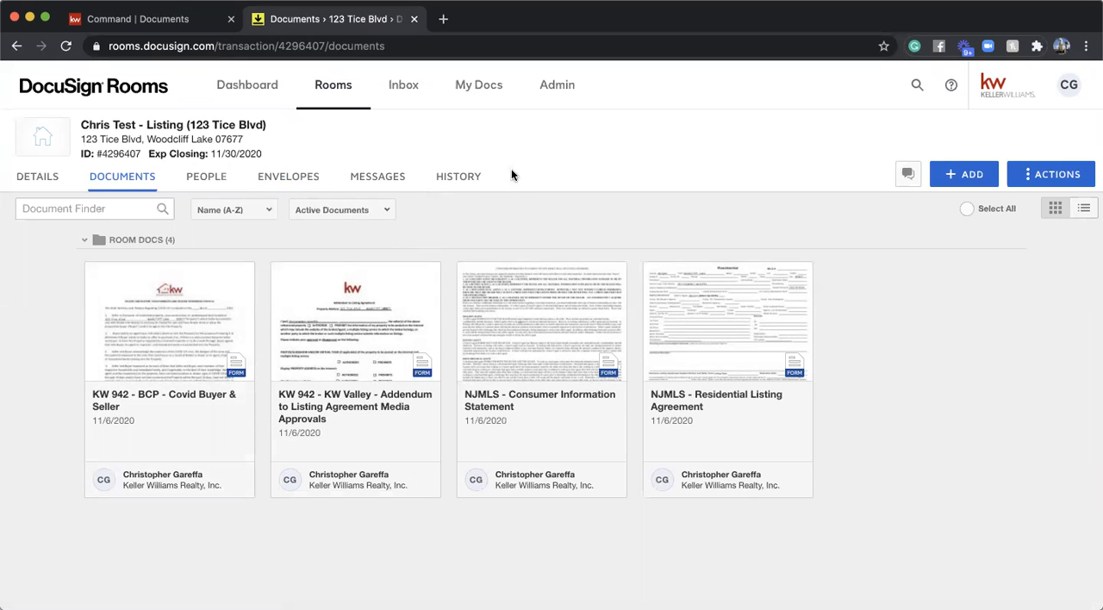
- Review the room's history of envelope and detail changes, and open its messages page
click(445, 178)
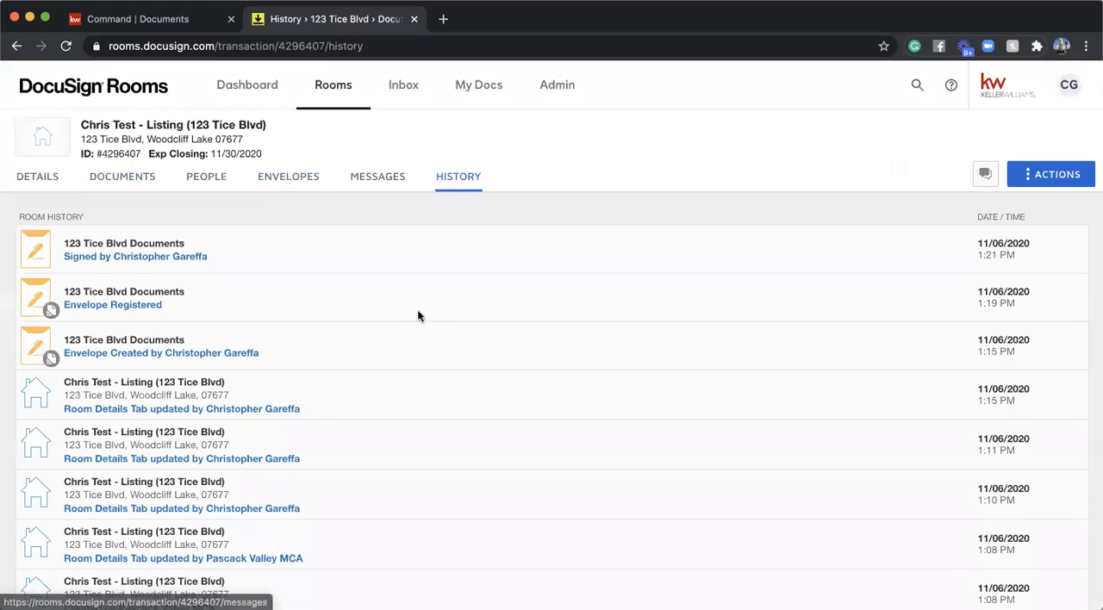
scroll(311, 425, down, 3)
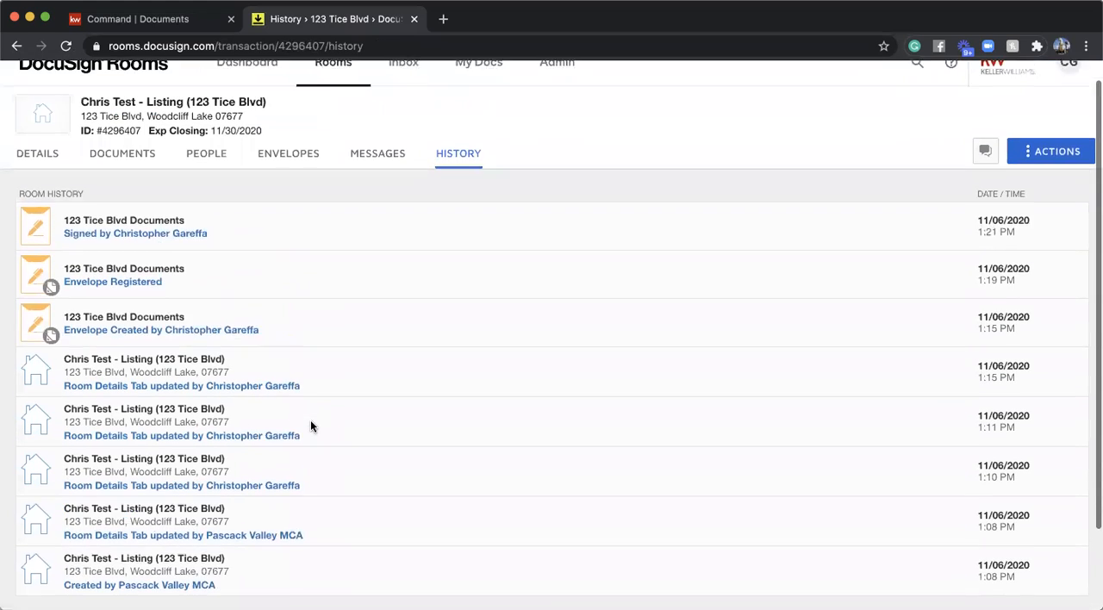
scroll(310, 423, up, 2)
scroll(310, 417, down, 2)
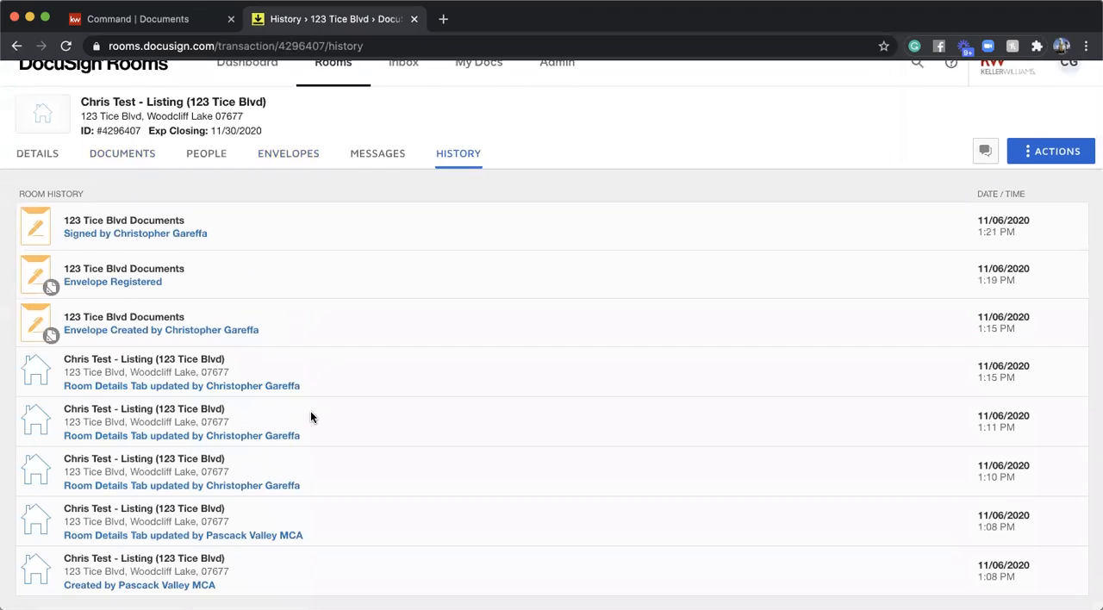
scroll(310, 417, up, 2)
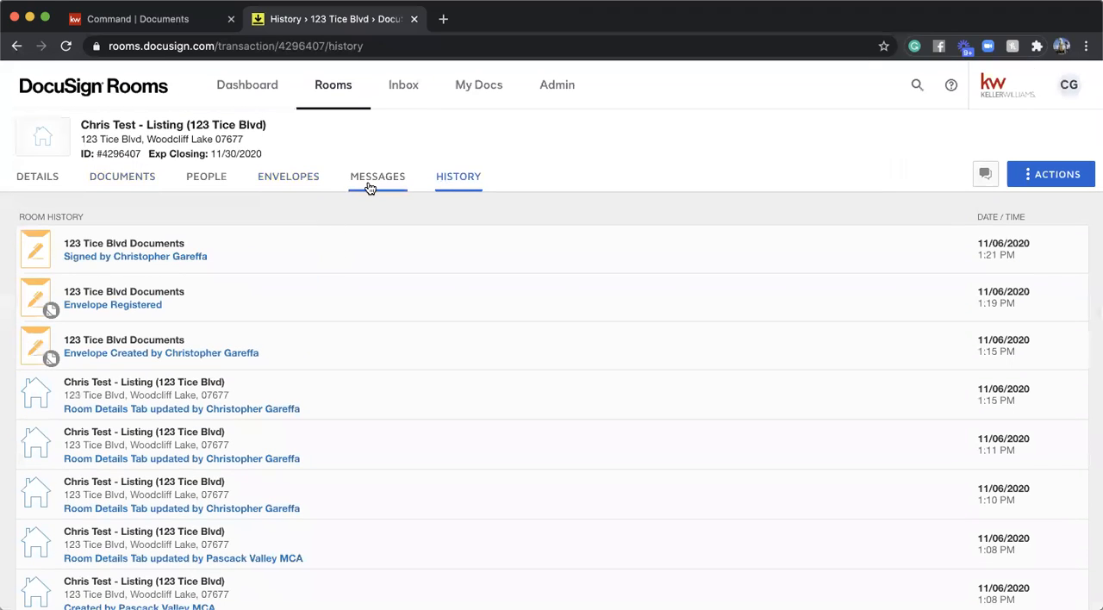
click(369, 187)
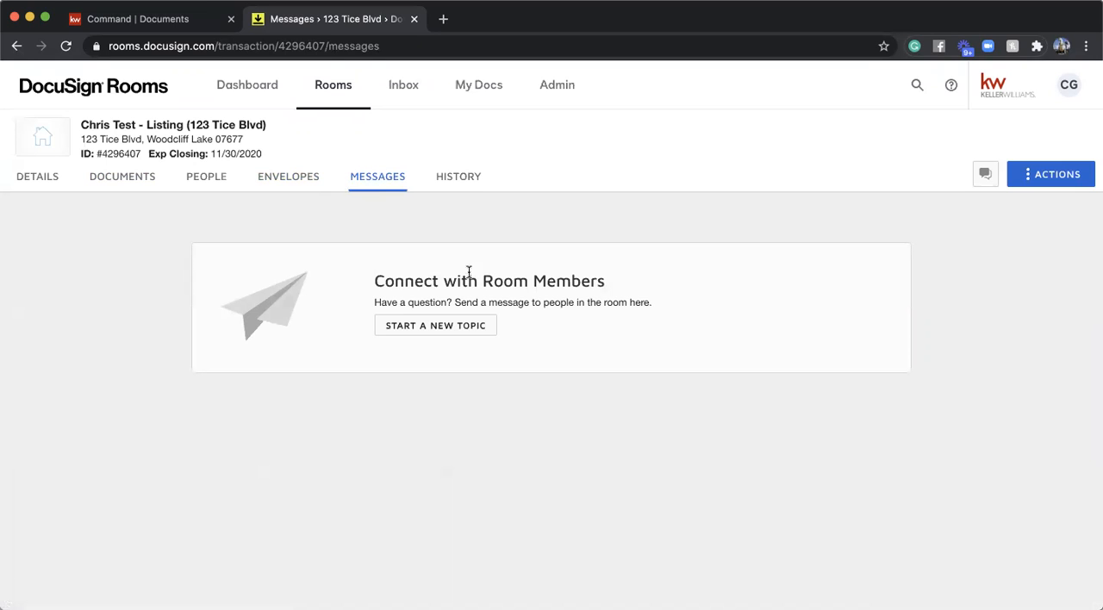
- Check the Inbox page for its document email address and fax option, and reopen the test listing room
click(414, 94)
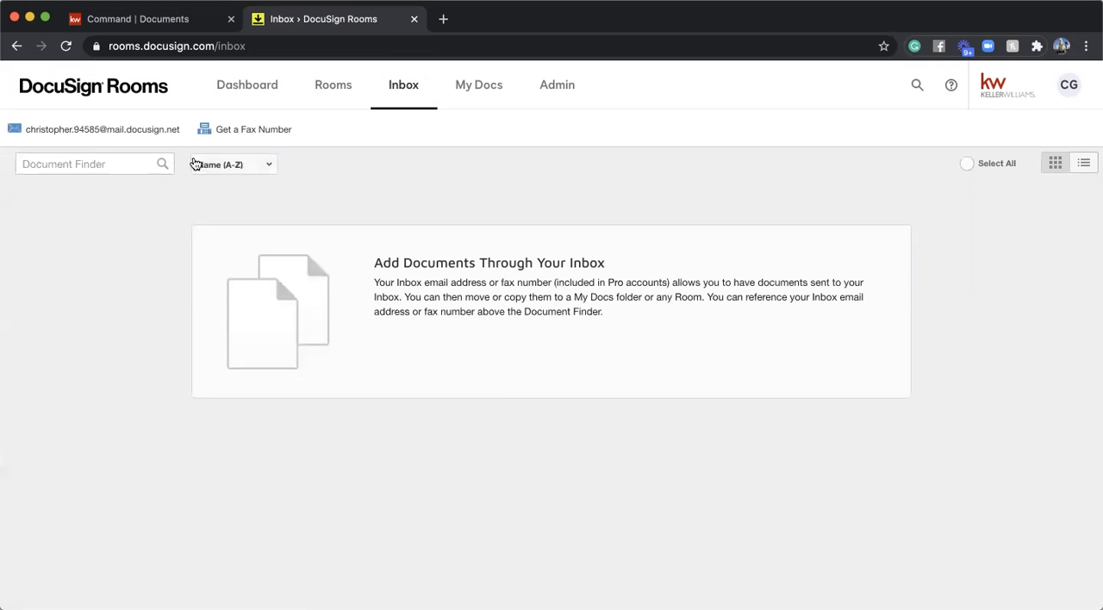
mouse_move(138, 138)
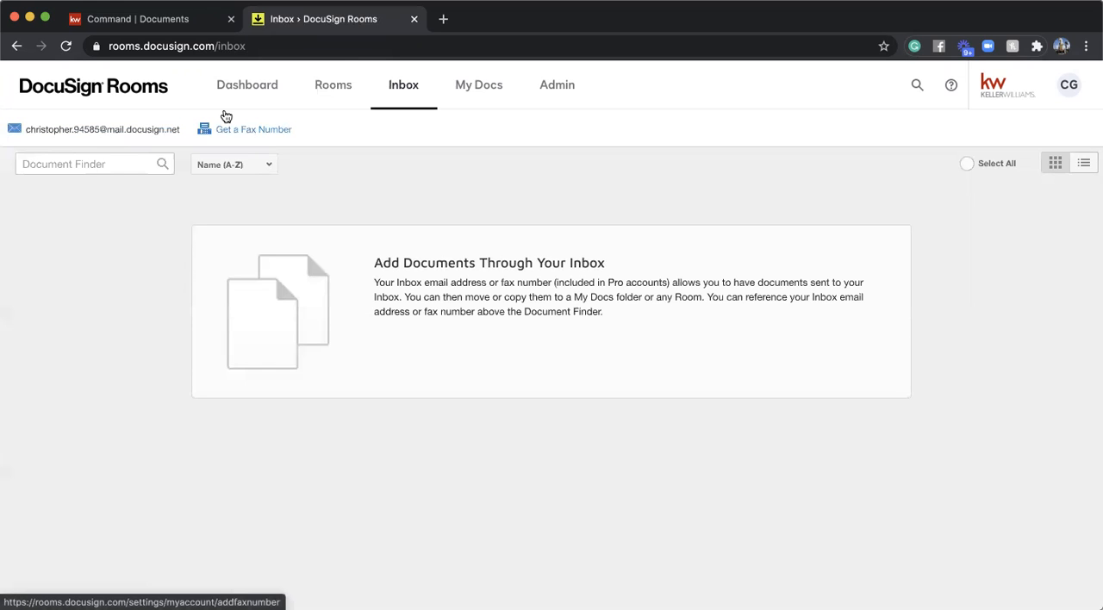
click(325, 93)
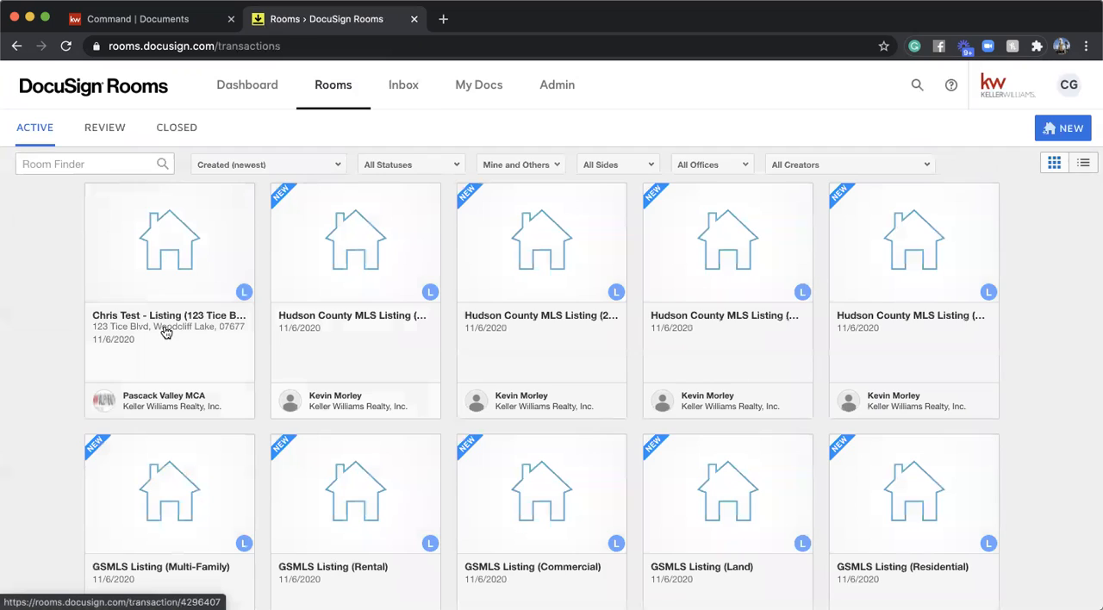
click(166, 333)
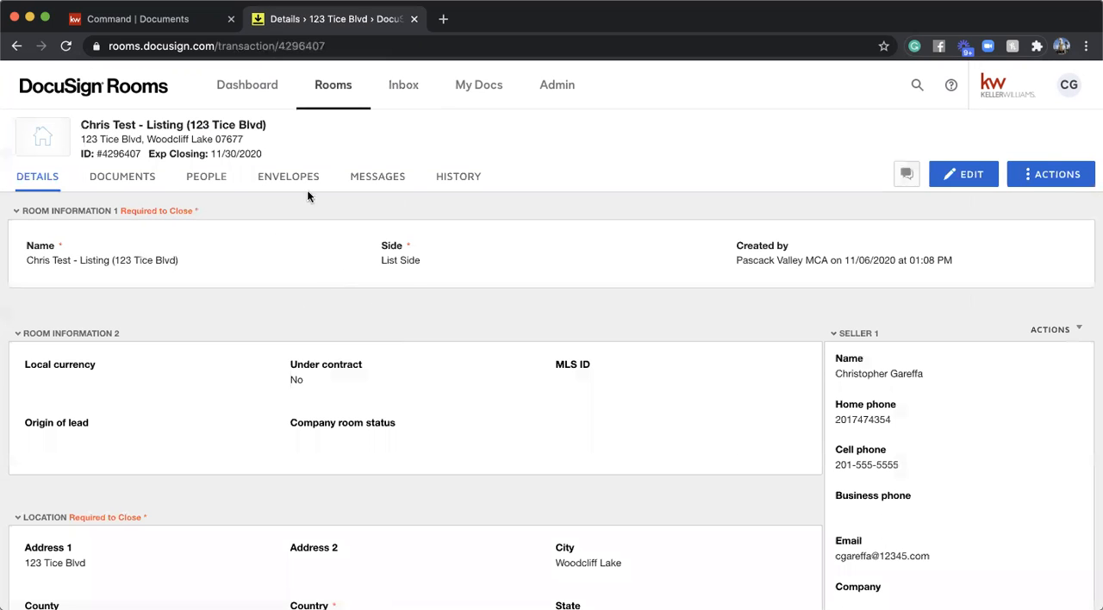
- Review the people who have access to the listing room, glancing at its documents in between
click(191, 181)
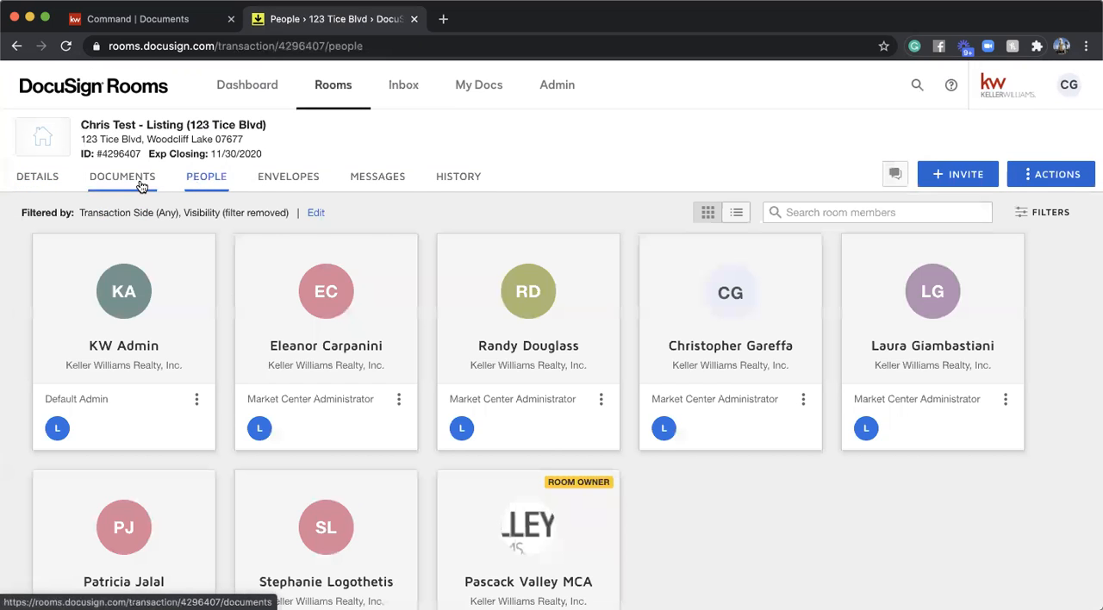
click(138, 180)
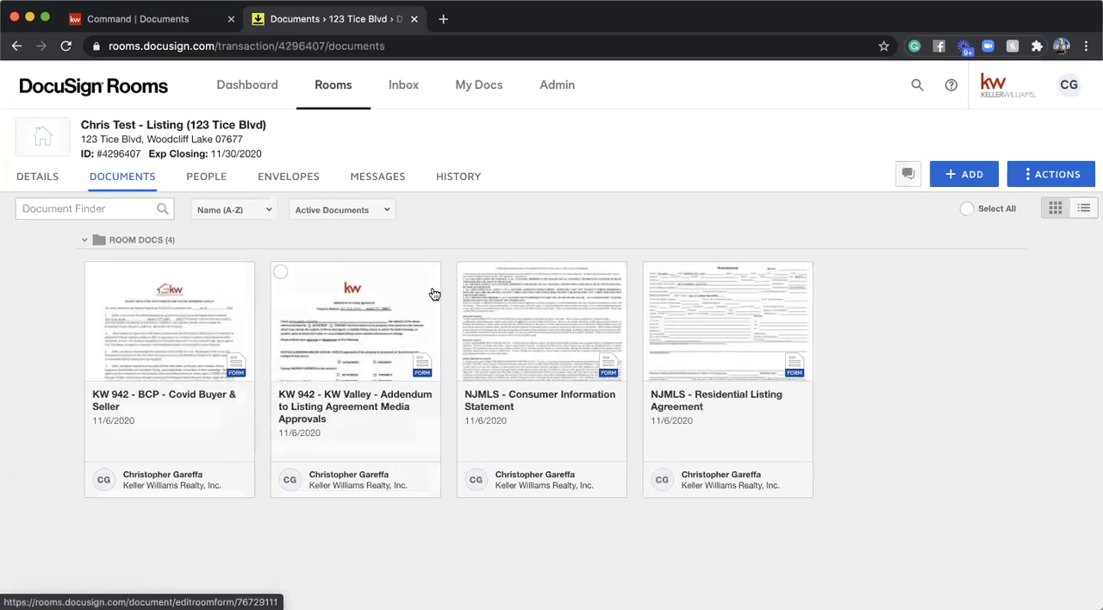
click(221, 185)
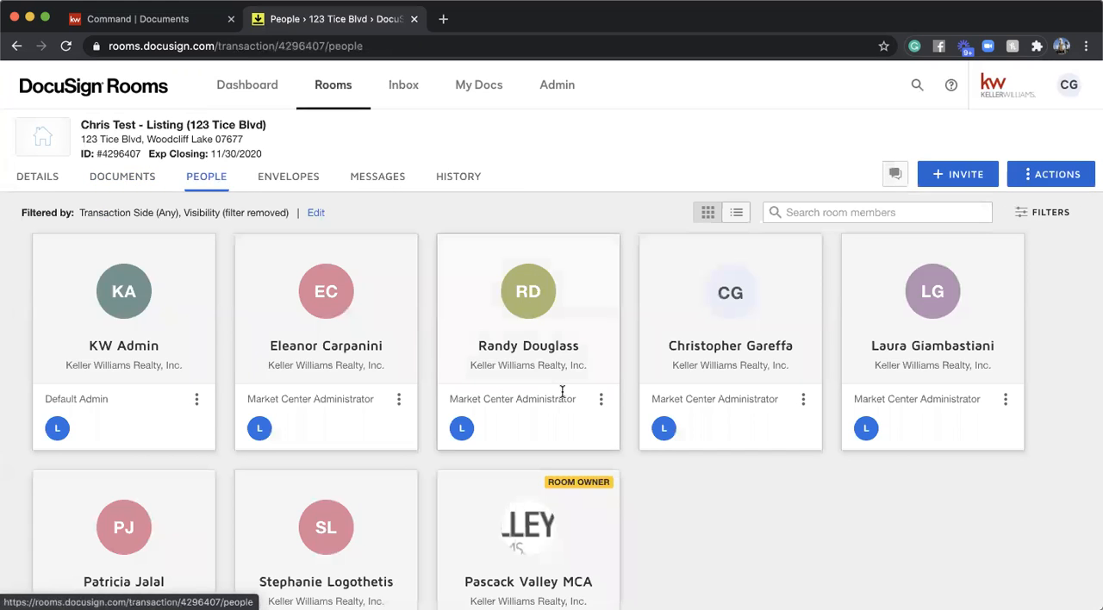
scroll(561, 390, down, 3)
scroll(615, 421, up, 3)
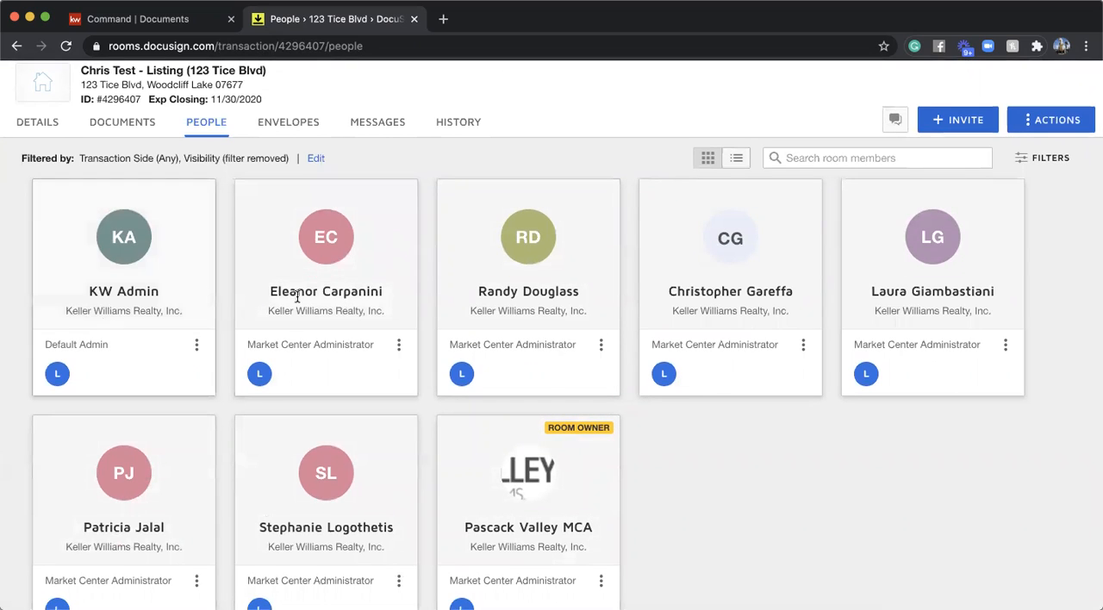
scroll(363, 337, down, 3)
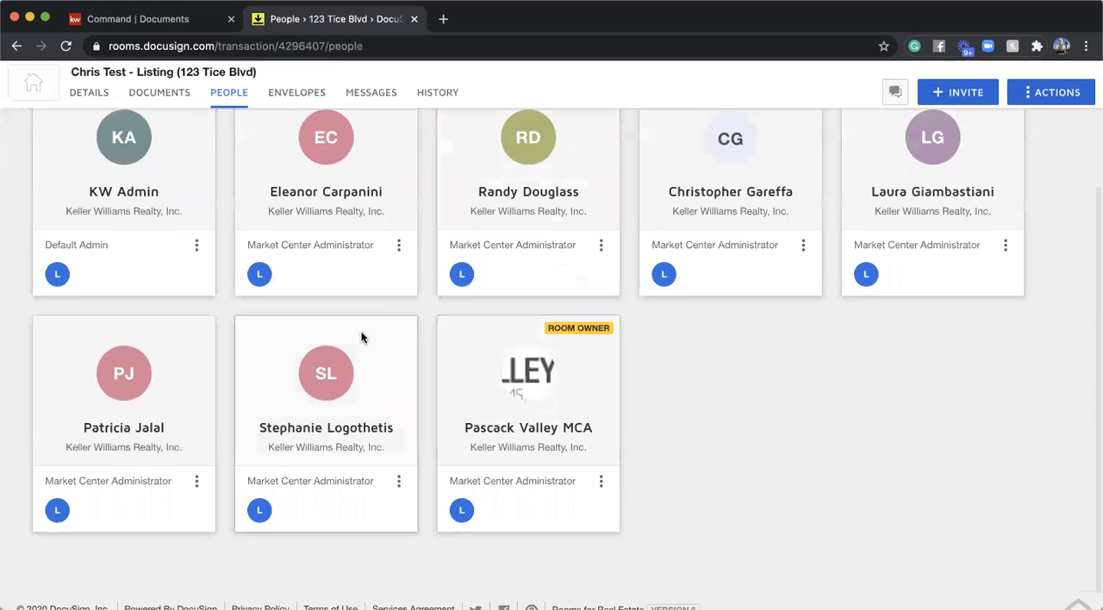
scroll(363, 336, up, 1)
scroll(363, 337, down, 2)
scroll(612, 509, up, 5)
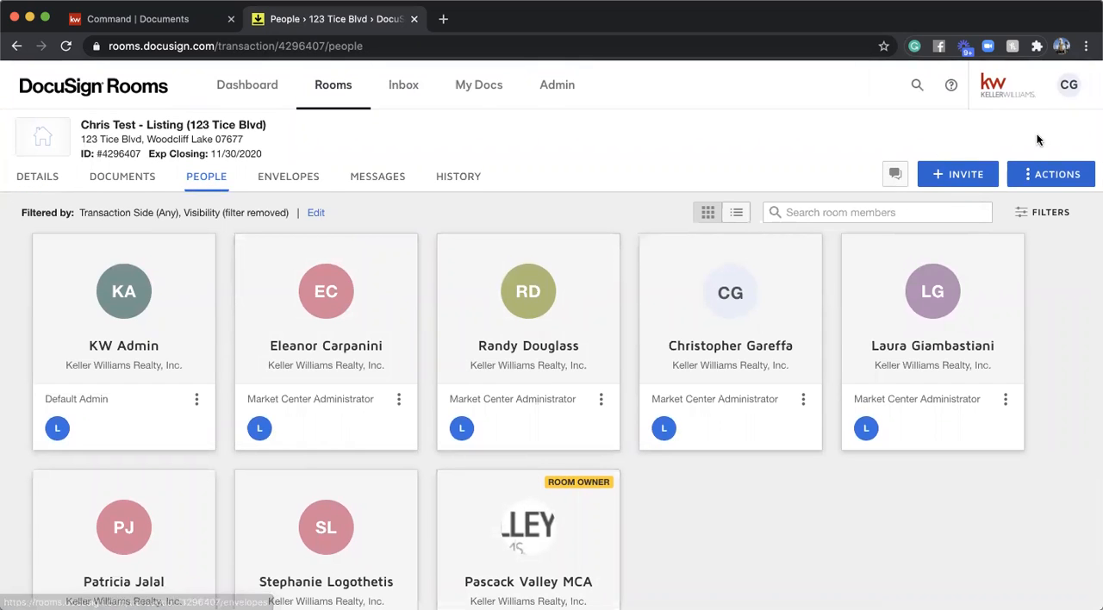
- Return to the room's documents and view the available room actions without choosing one
click(121, 181)
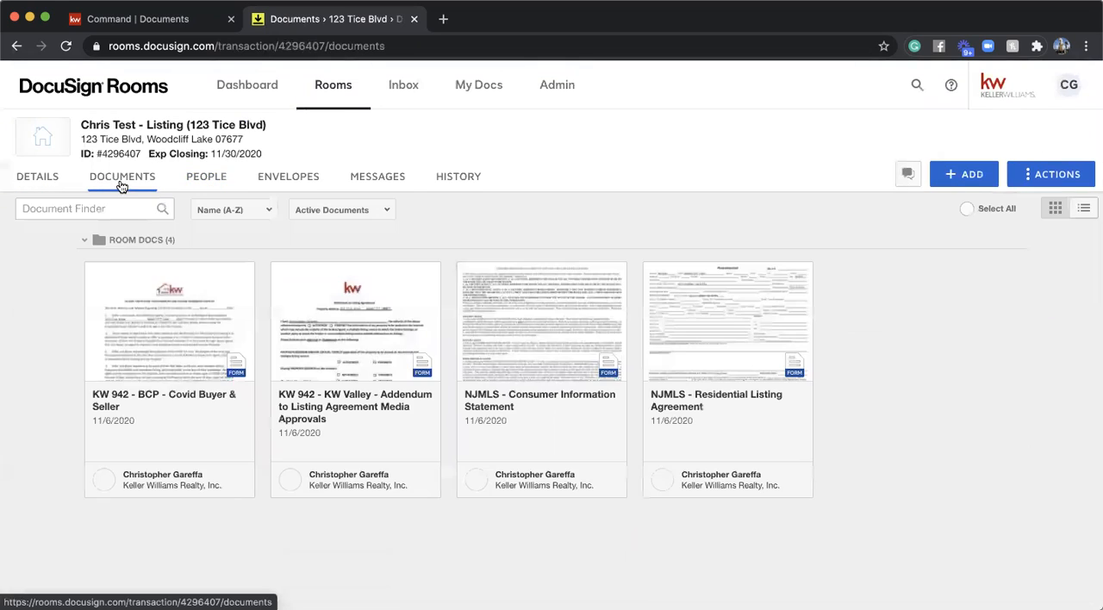
click(1059, 175)
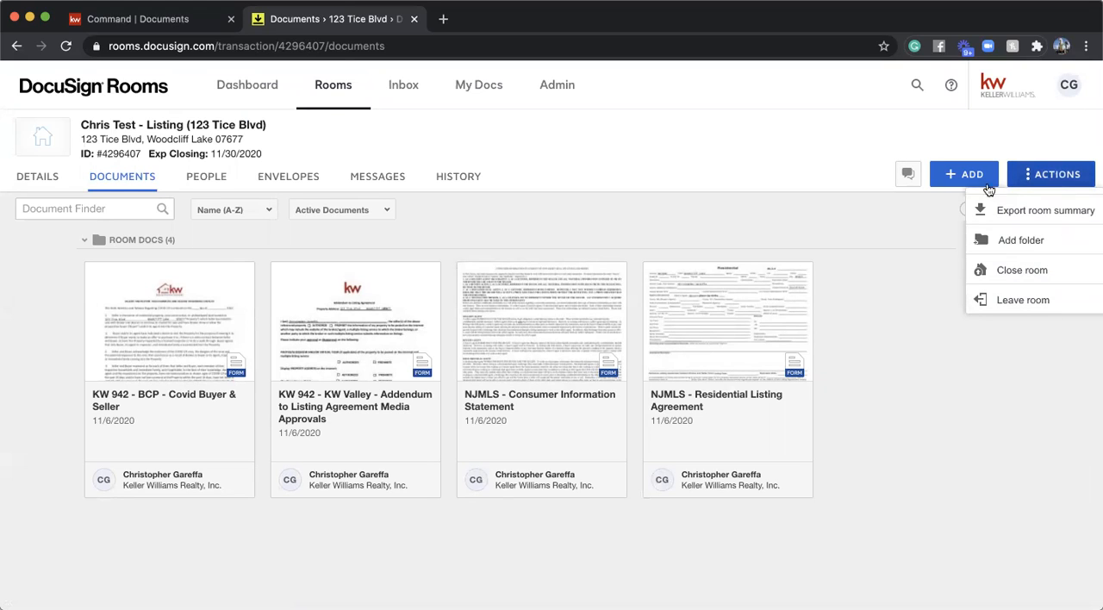
click(779, 240)
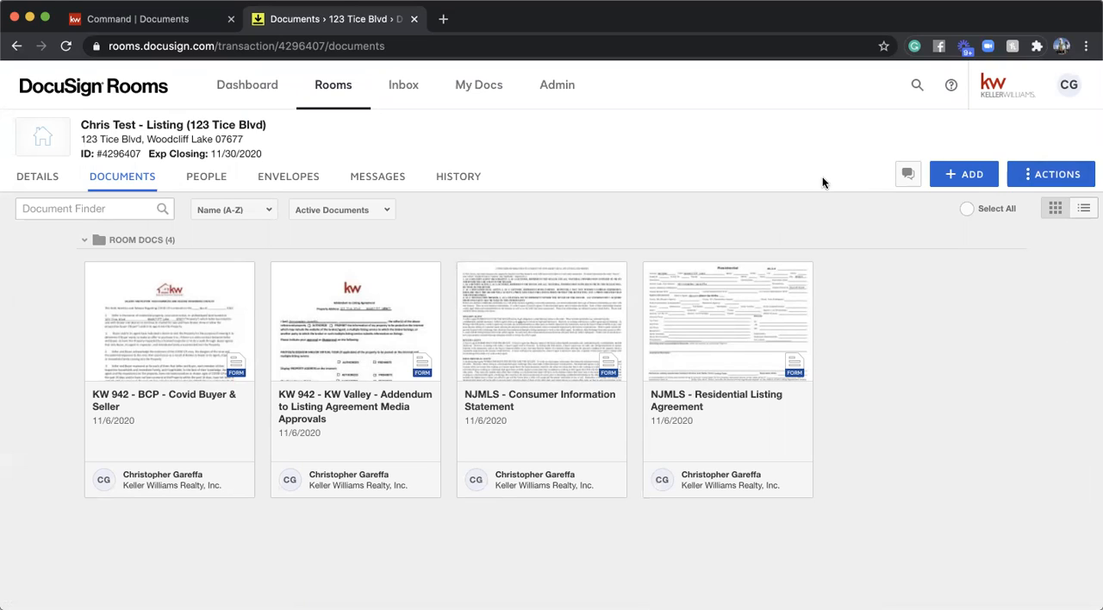
- Briefly open the KW 942 Covid Buyer & Seller form, close it, and select all four room documents
click(143, 360)
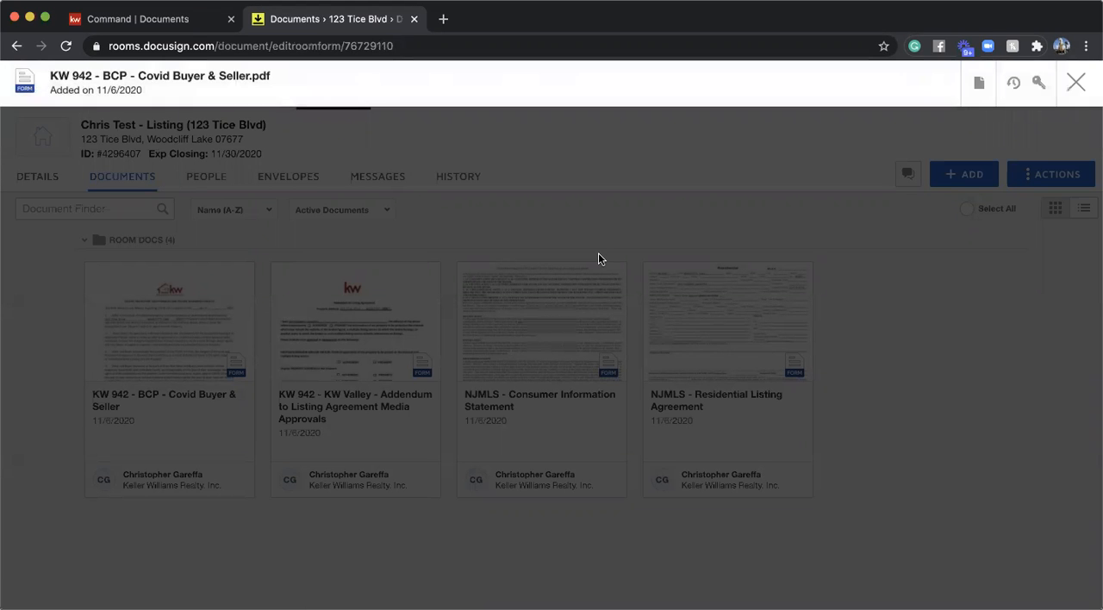
click(1075, 82)
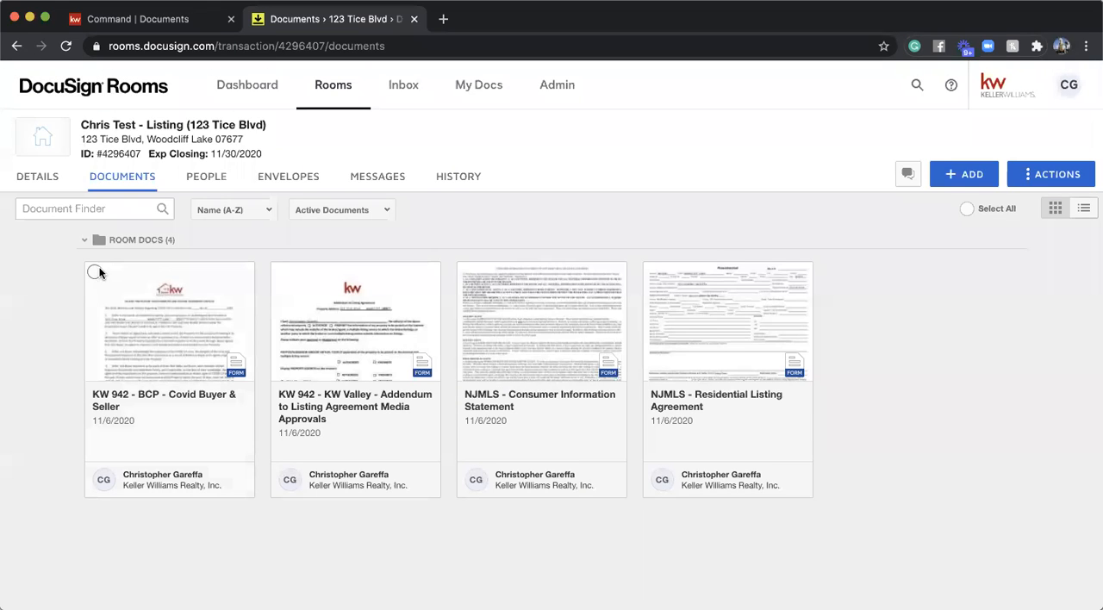
click(94, 272)
click(280, 274)
click(467, 275)
click(652, 275)
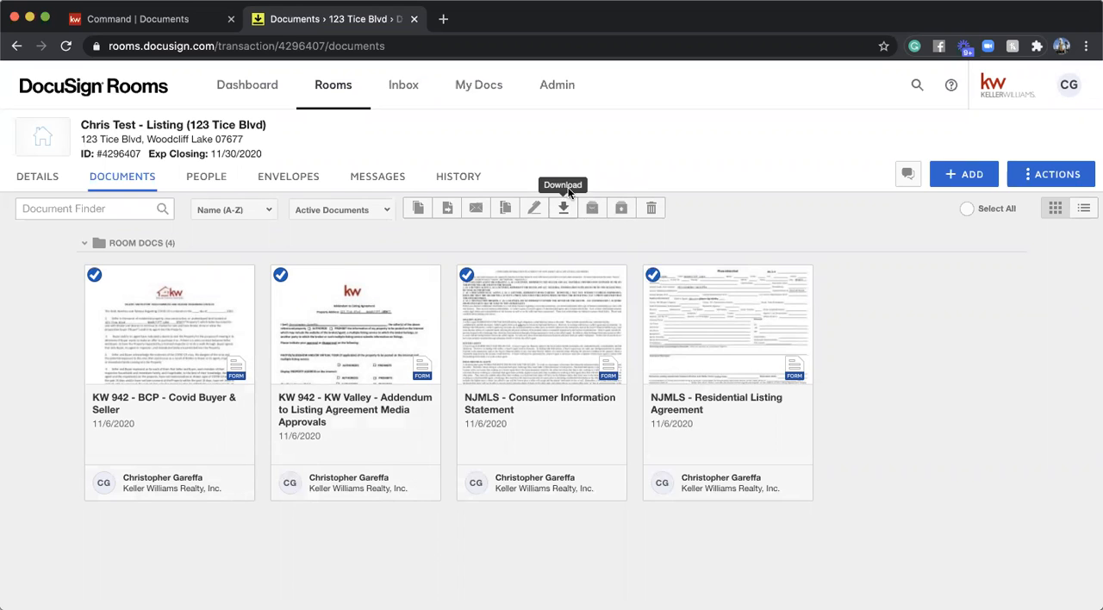
- Switch to KW Command, look over the listing's document checklist, and start attaching multiple files with DocuSign as the source
click(142, 25)
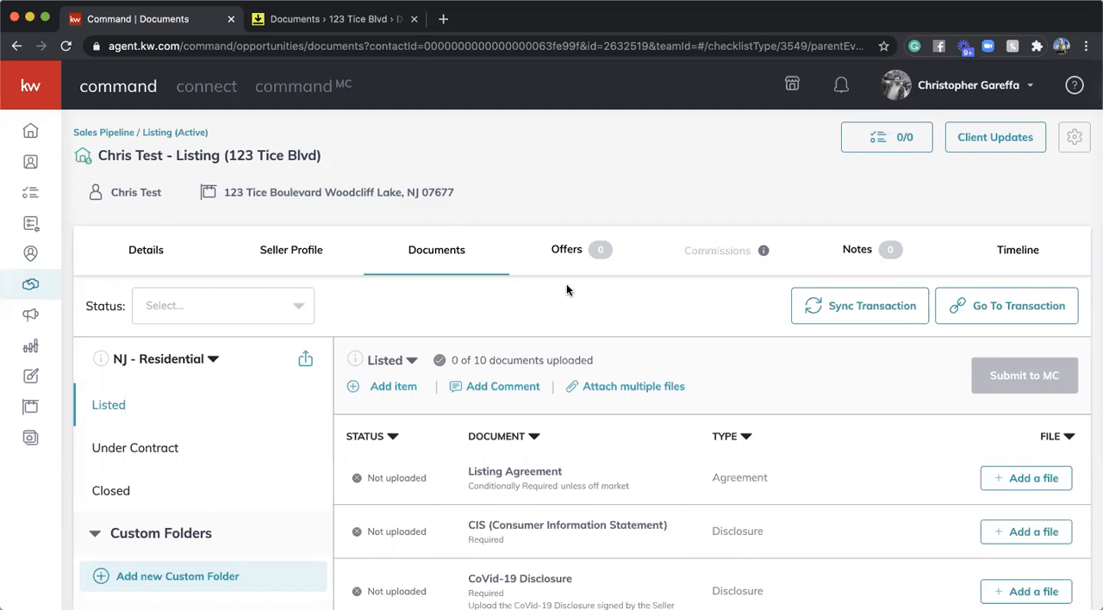
scroll(546, 287, down, 3)
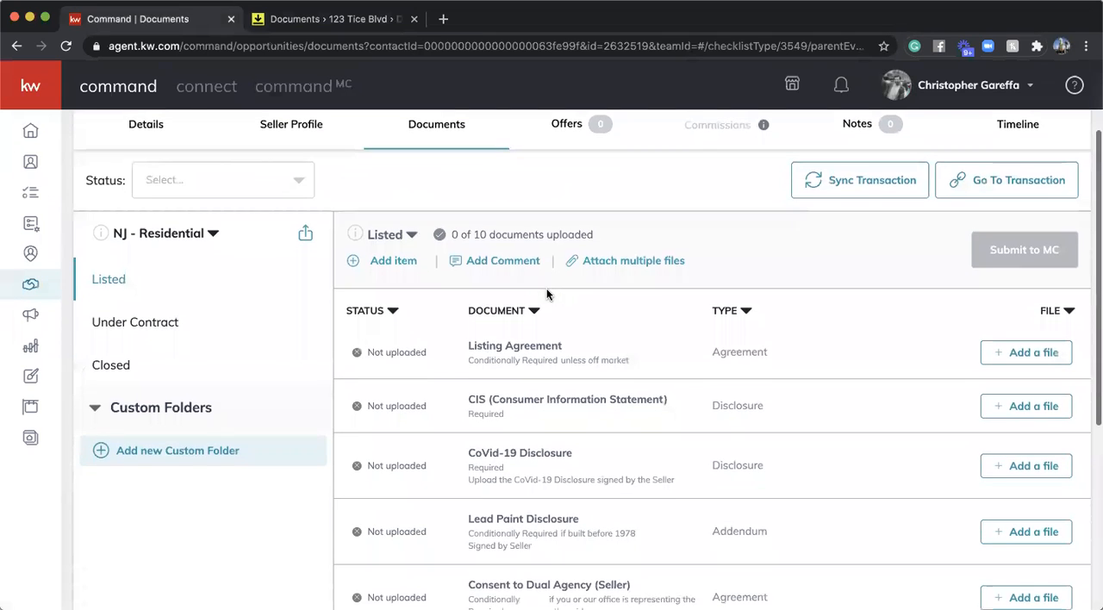
scroll(698, 195, down, 3)
scroll(698, 197, up, 2)
scroll(698, 197, down, 2)
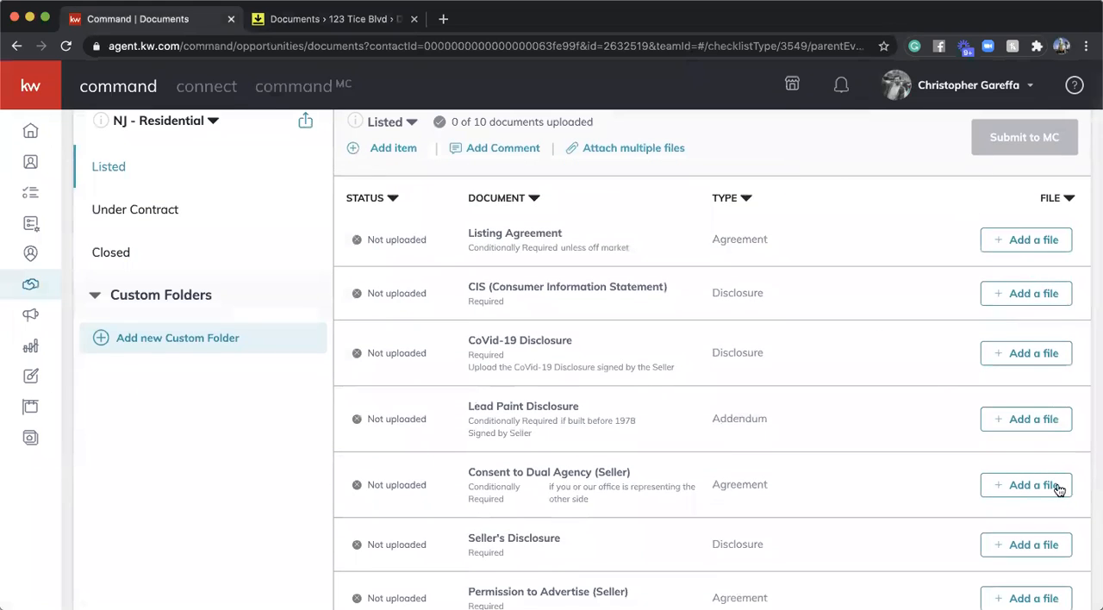
scroll(901, 443, up, 2)
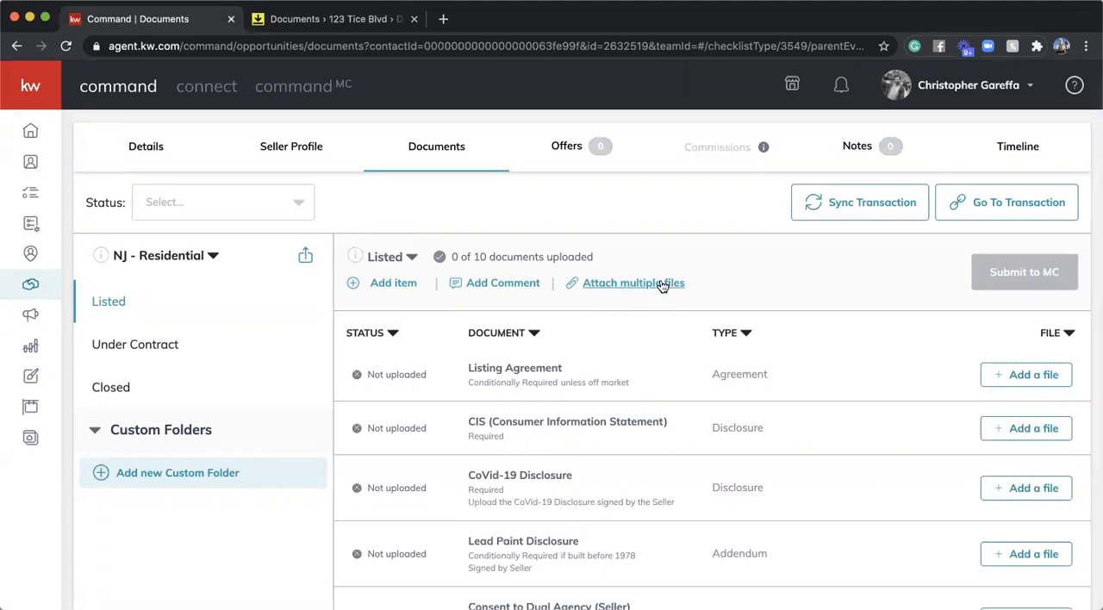
click(650, 290)
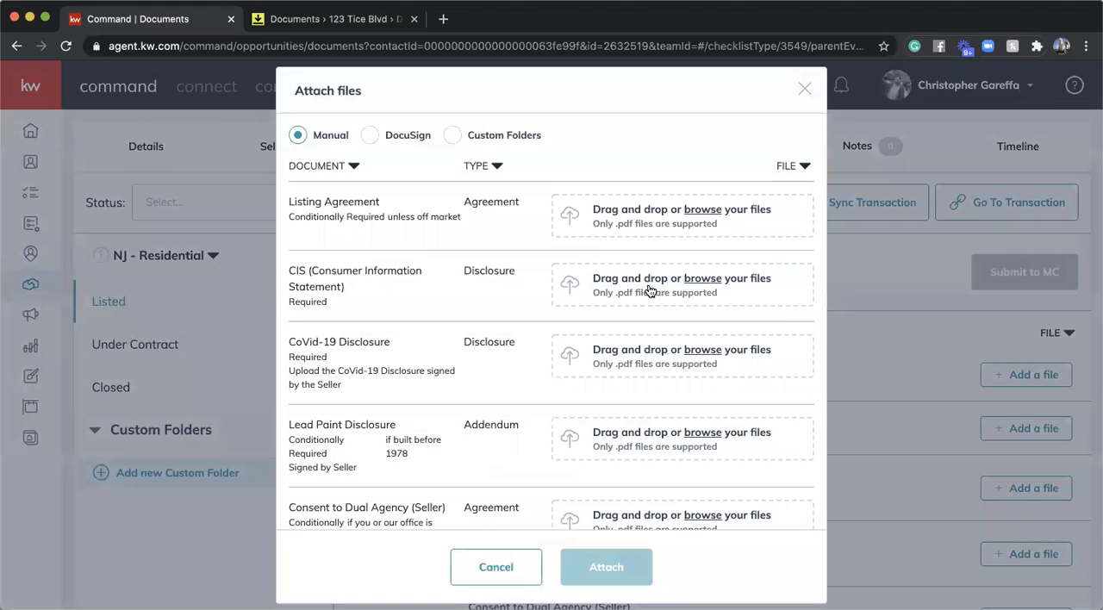
click(369, 138)
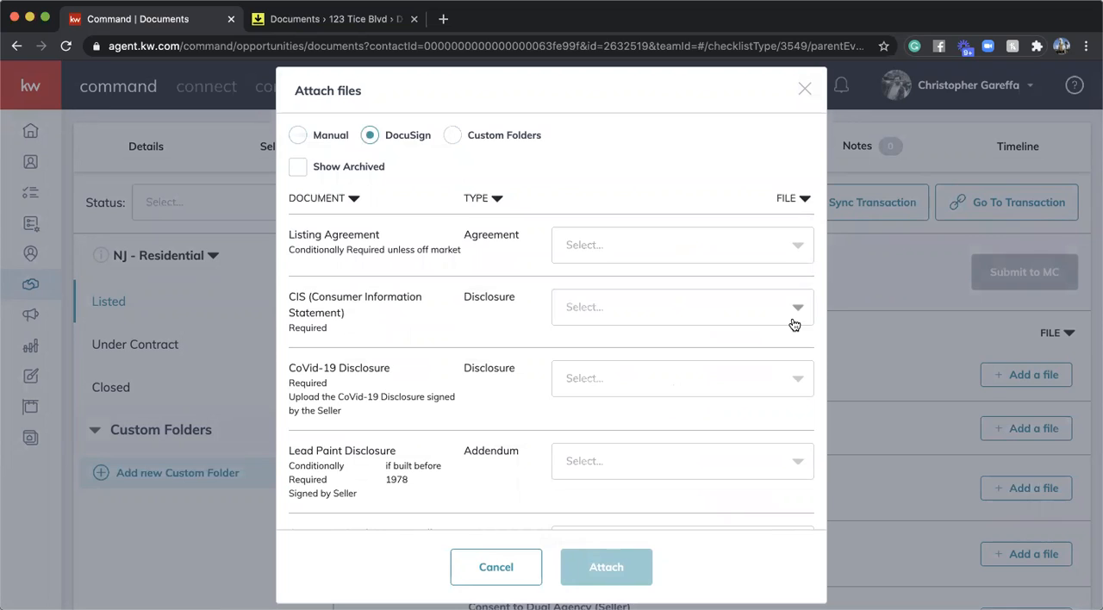
- Assign the NJMLS Residential Listing Agreement, NJMLS Consumer Information Statement and KW 942 Covid Buyer & Seller PDFs to Listing Agreement, CIS and CoVid-19 Disclosure
click(638, 250)
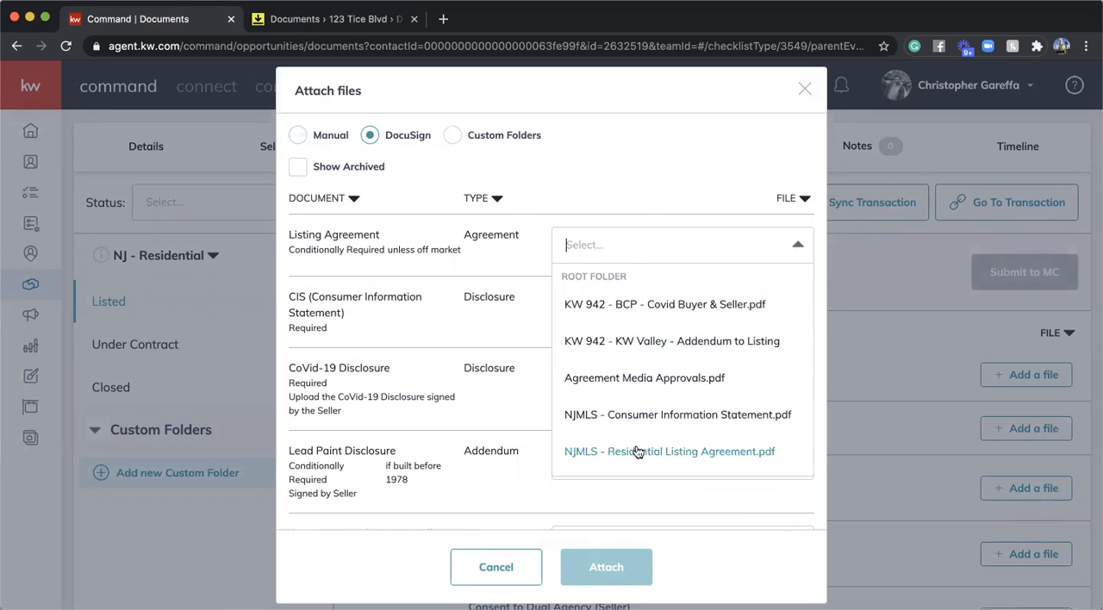
scroll(677, 409, down, 1)
click(665, 433)
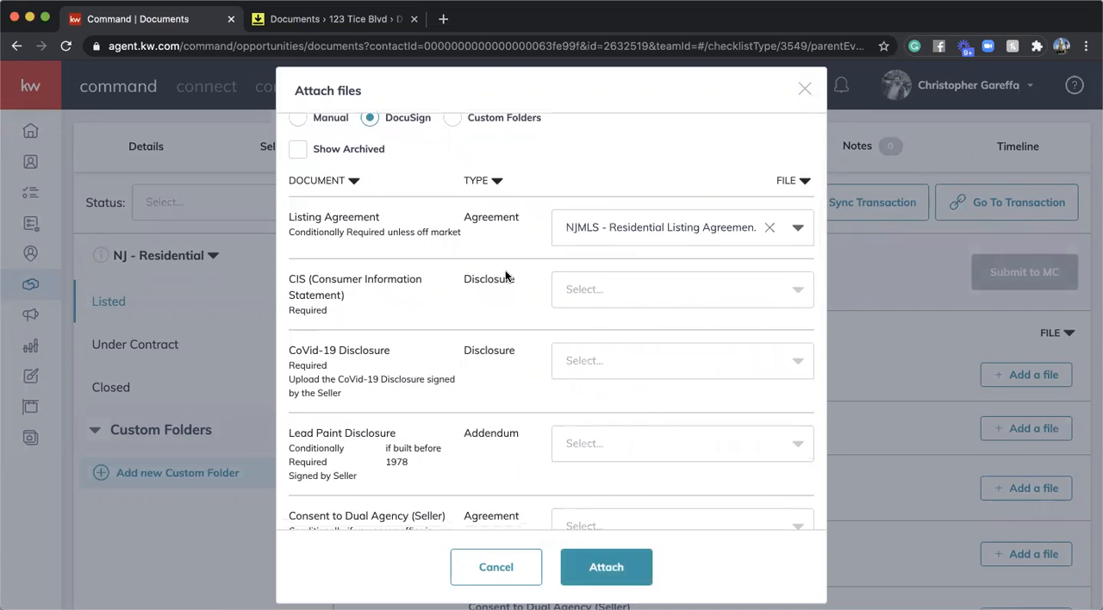
click(673, 289)
click(663, 457)
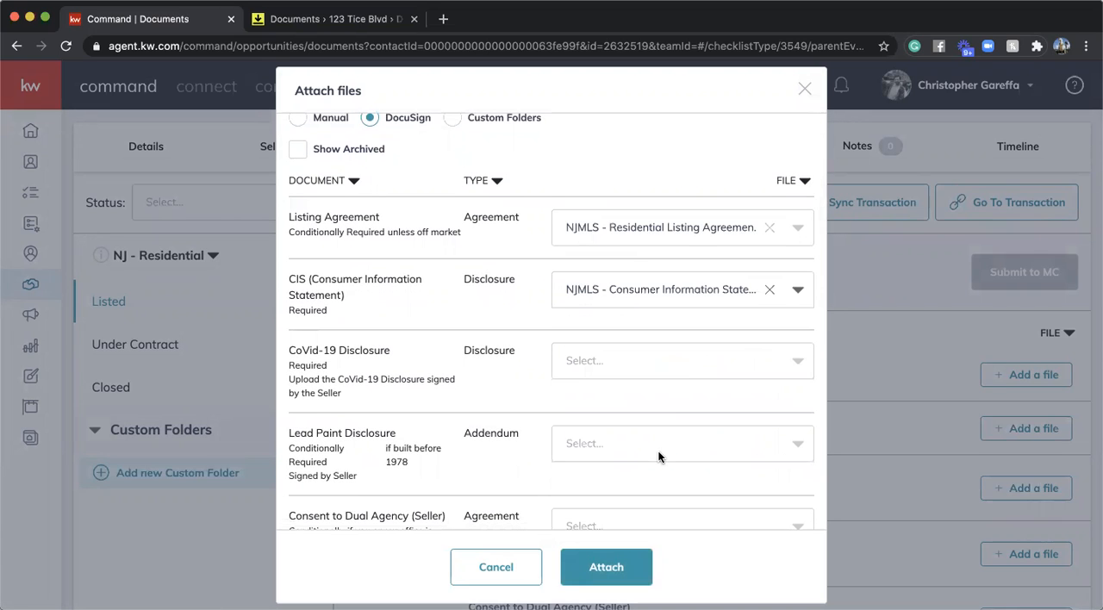
scroll(679, 364, down, 3)
click(648, 308)
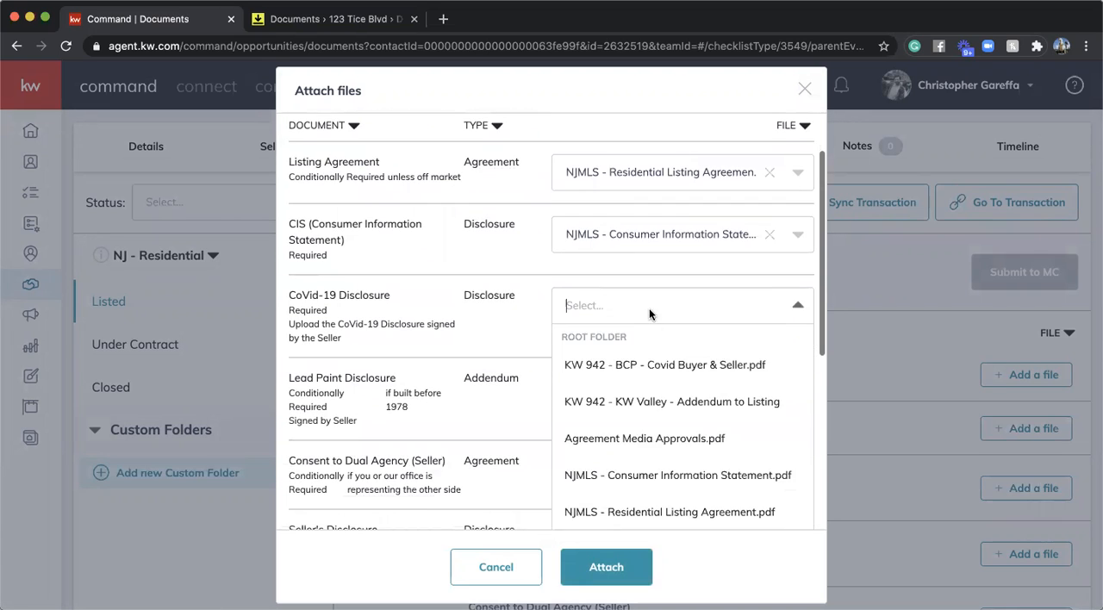
click(649, 365)
- Assign the KW Valley Addendum to Listing Agreement Media Approvals PDF to Permission to Advertise (Seller) and attach the chosen files
scroll(638, 356, down, 15)
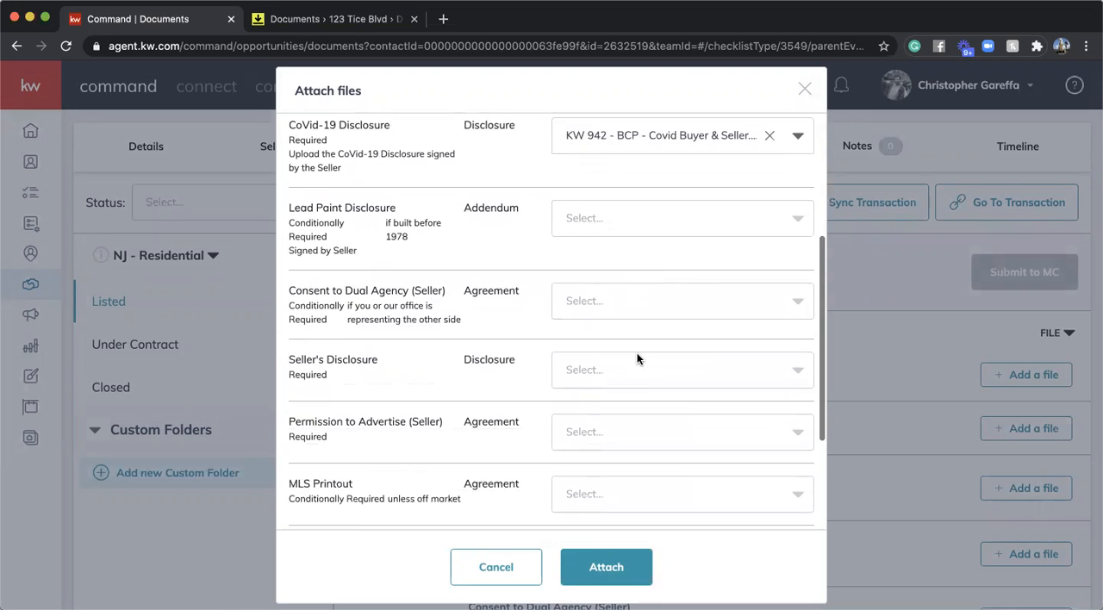
scroll(636, 358, down, 2)
scroll(637, 359, up, 2)
click(635, 327)
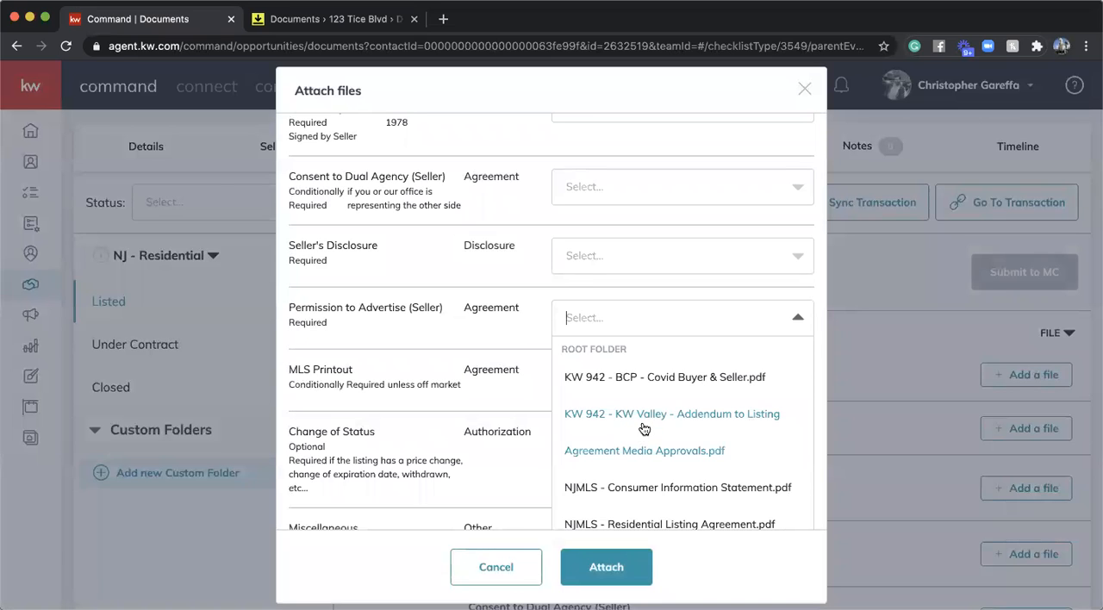
click(601, 428)
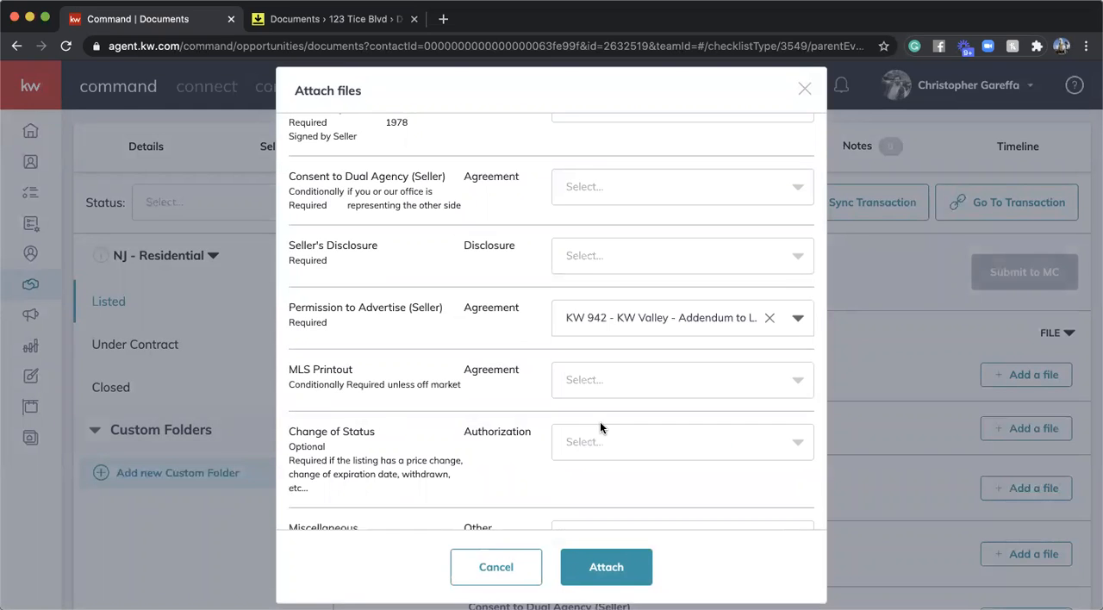
scroll(494, 329, down, 2)
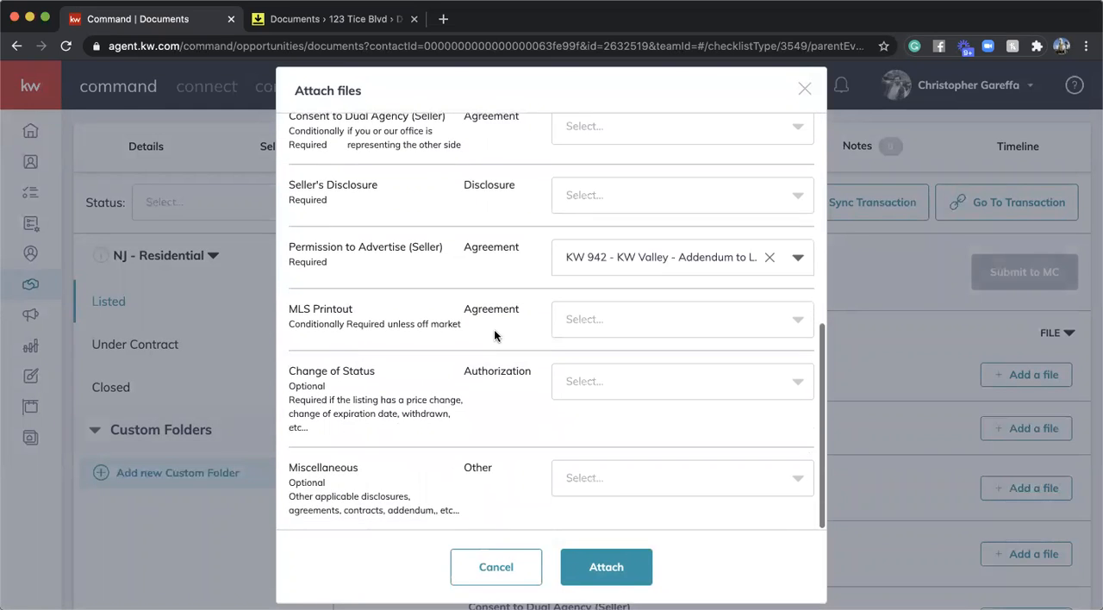
click(613, 565)
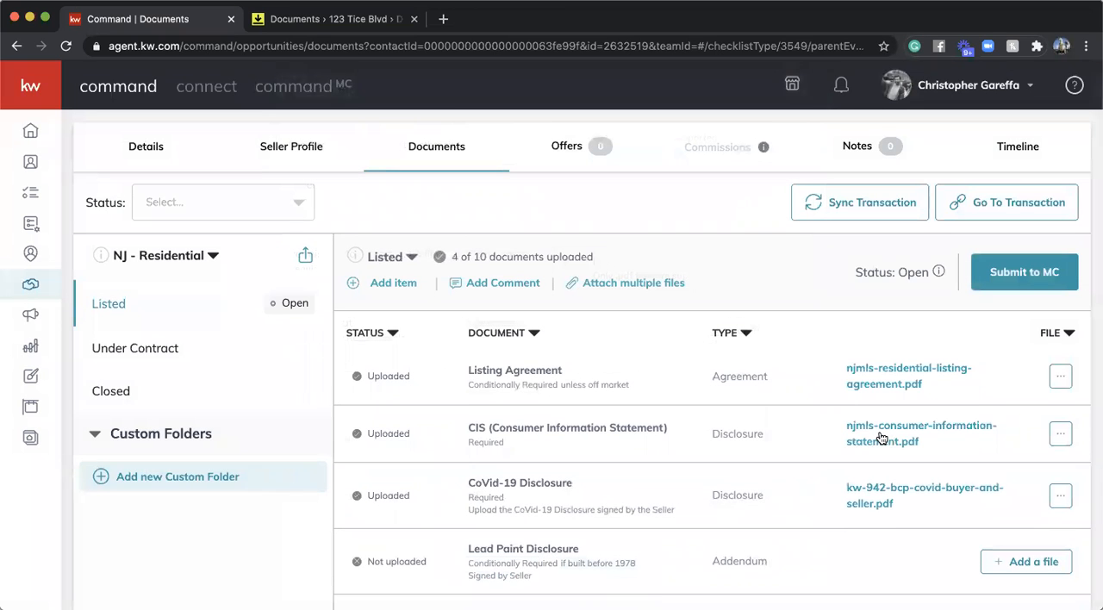
- Open the uploaded residential listing agreement PDF from the checklist, read through its pages, and close the viewer
scroll(881, 437, down, 1)
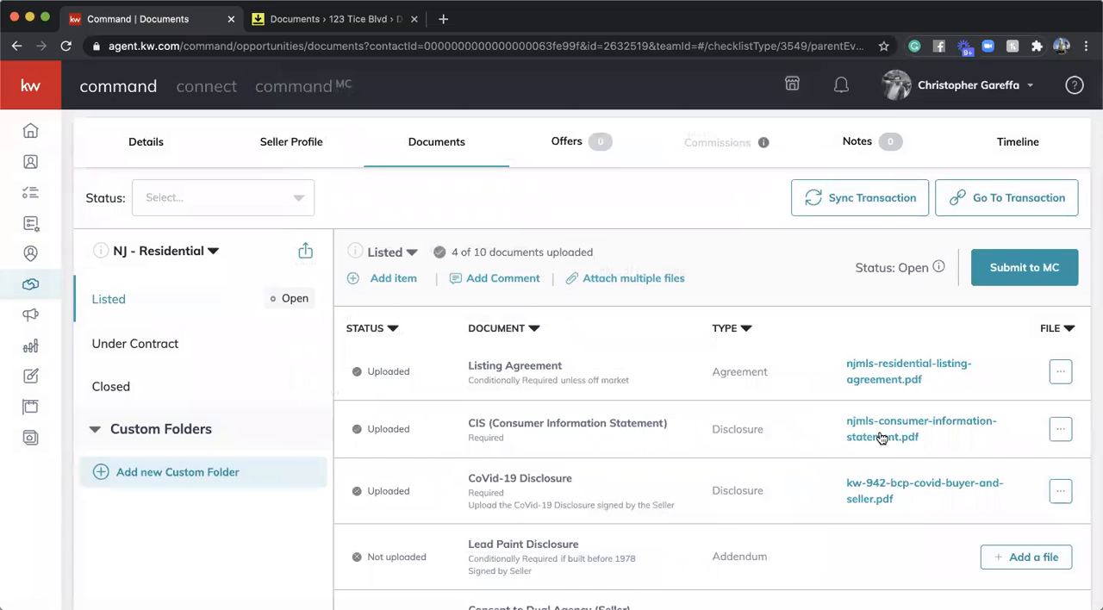
scroll(880, 437, down, 2)
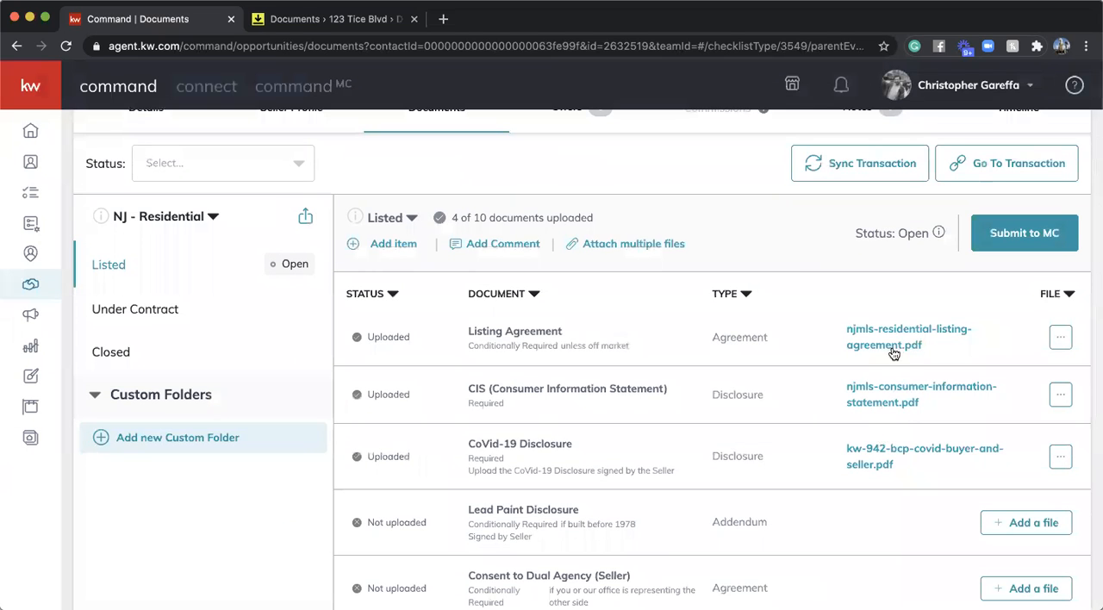
click(891, 344)
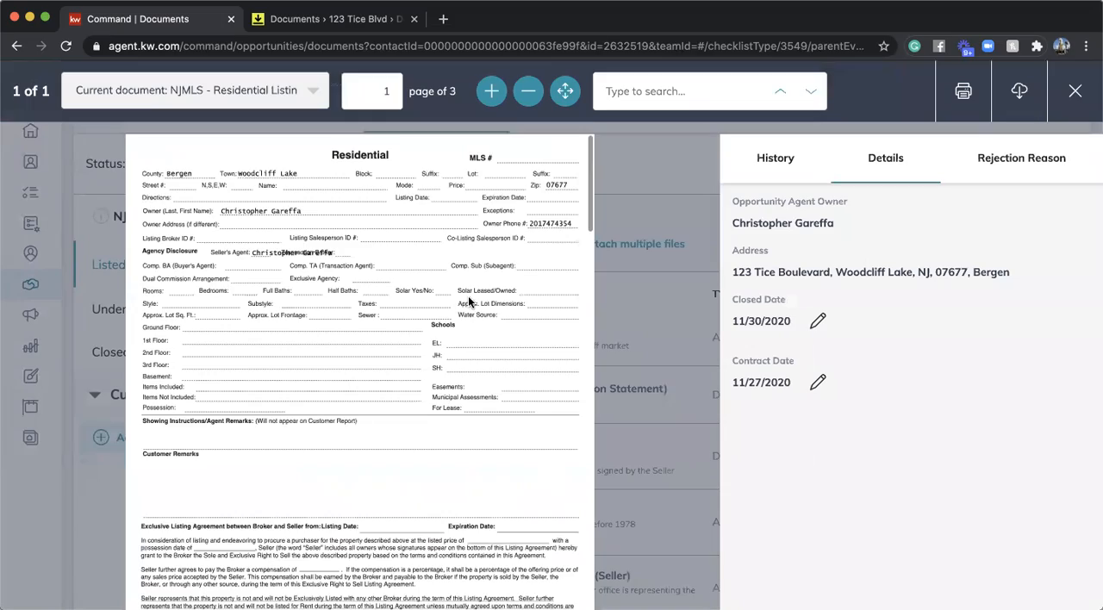
scroll(468, 295, down, 2)
scroll(468, 296, down, 10)
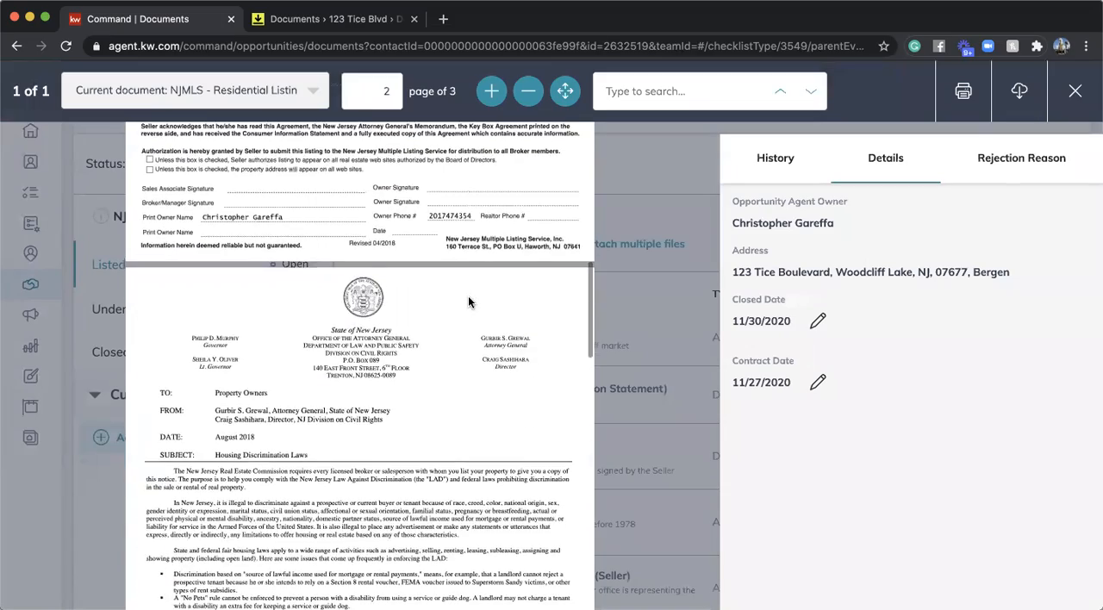
scroll(467, 295, down, 10)
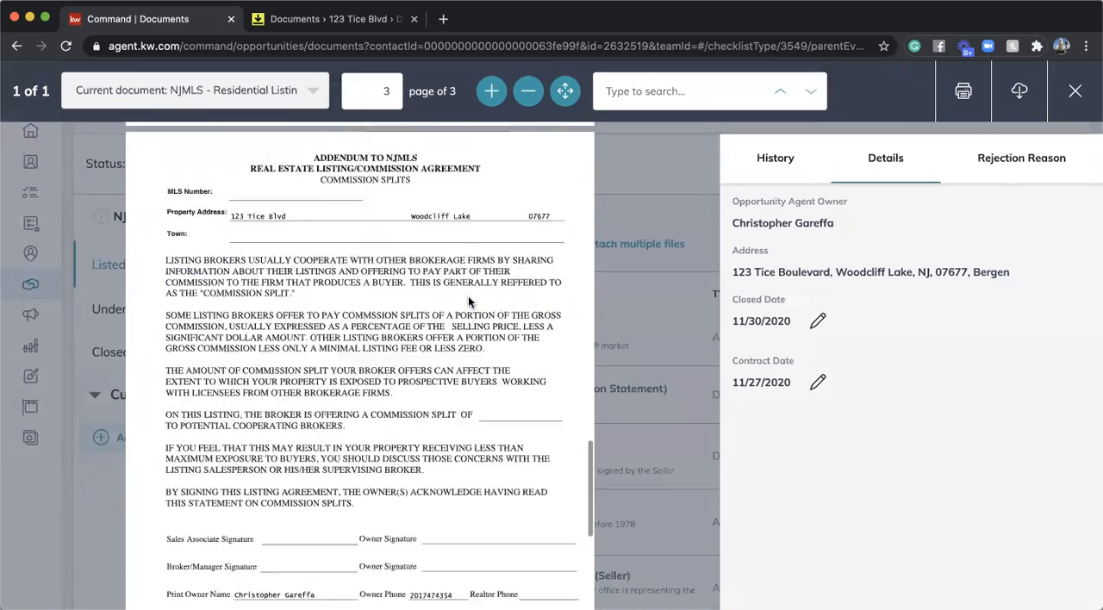
scroll(468, 301, down, 2)
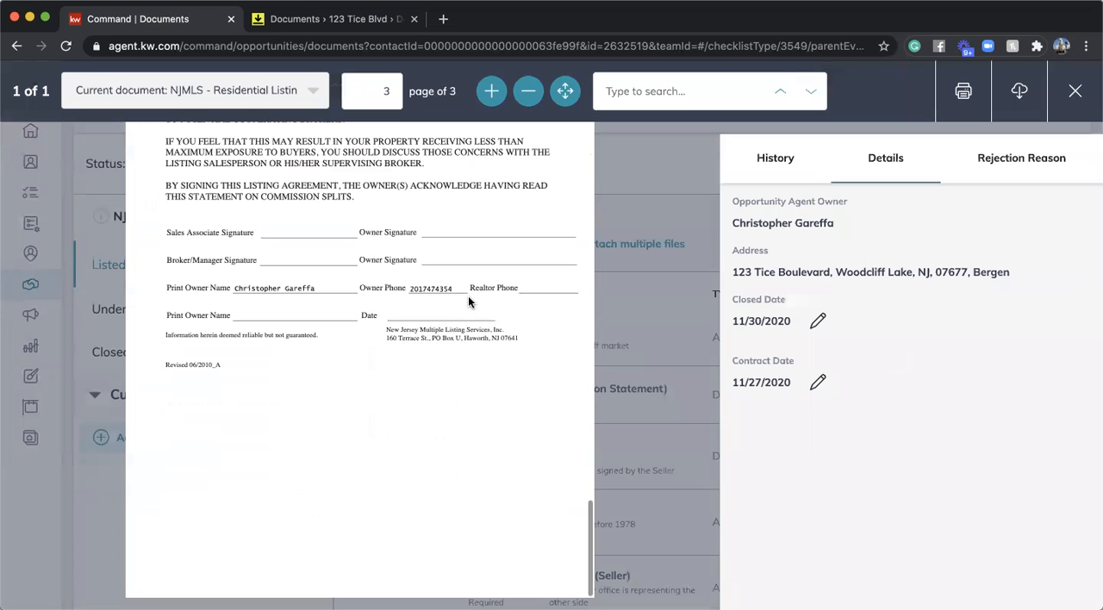
scroll(449, 263, up, 20)
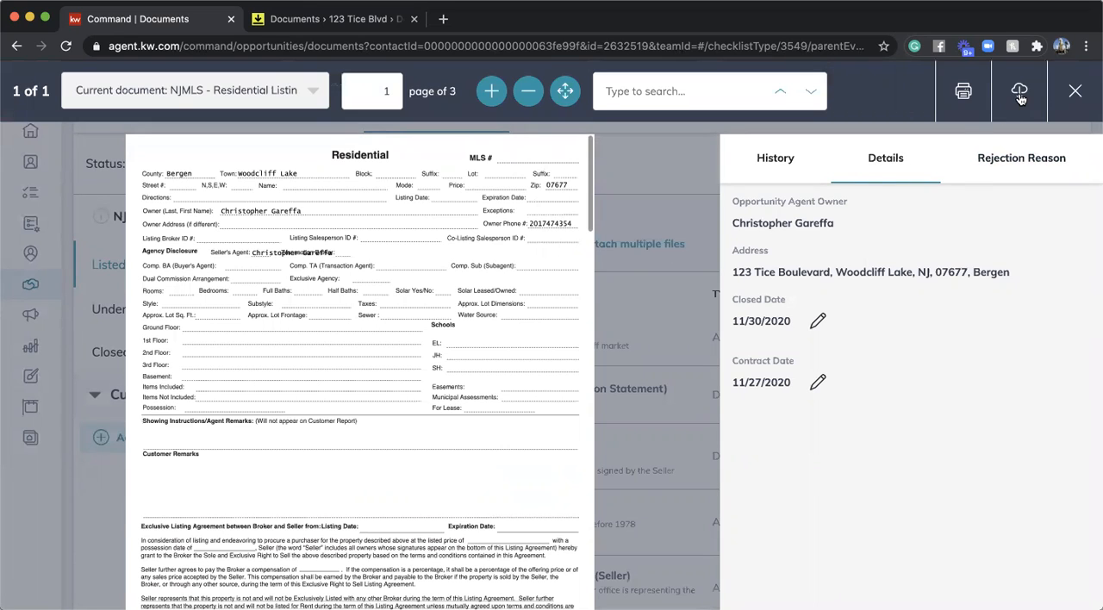
click(1073, 93)
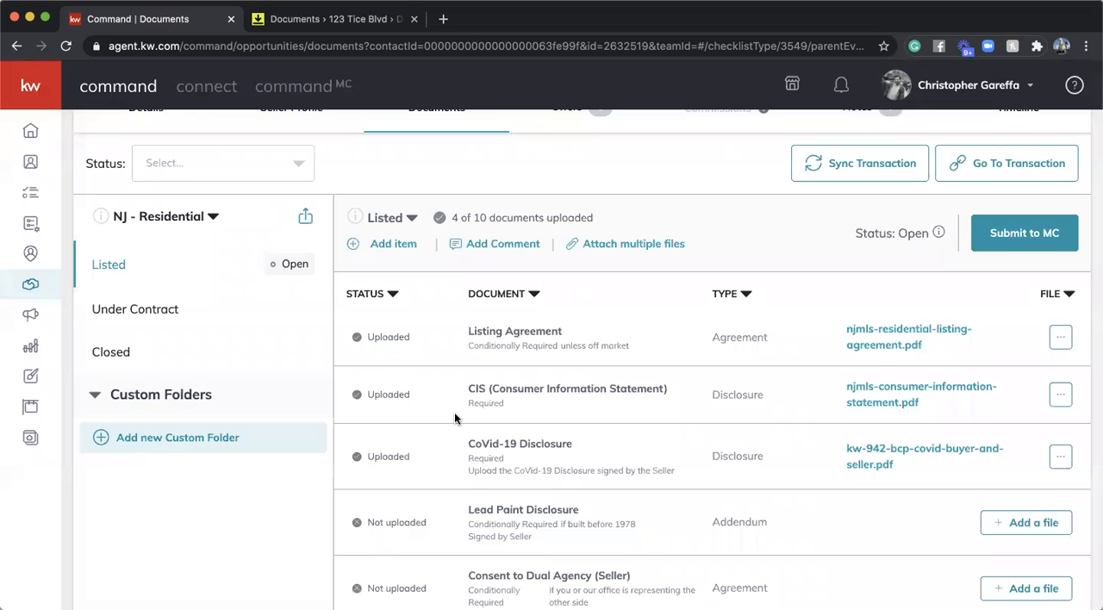
- Review the Listed checklist to see which documents are uploaded and which are still missing
scroll(678, 343, down, 5)
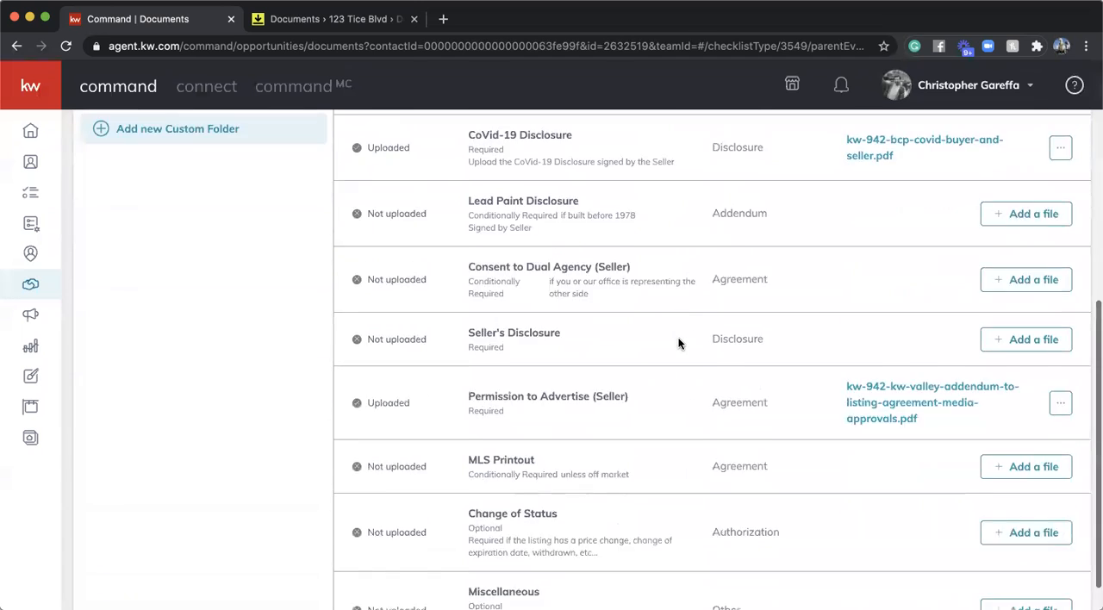
scroll(678, 343, up, 6)
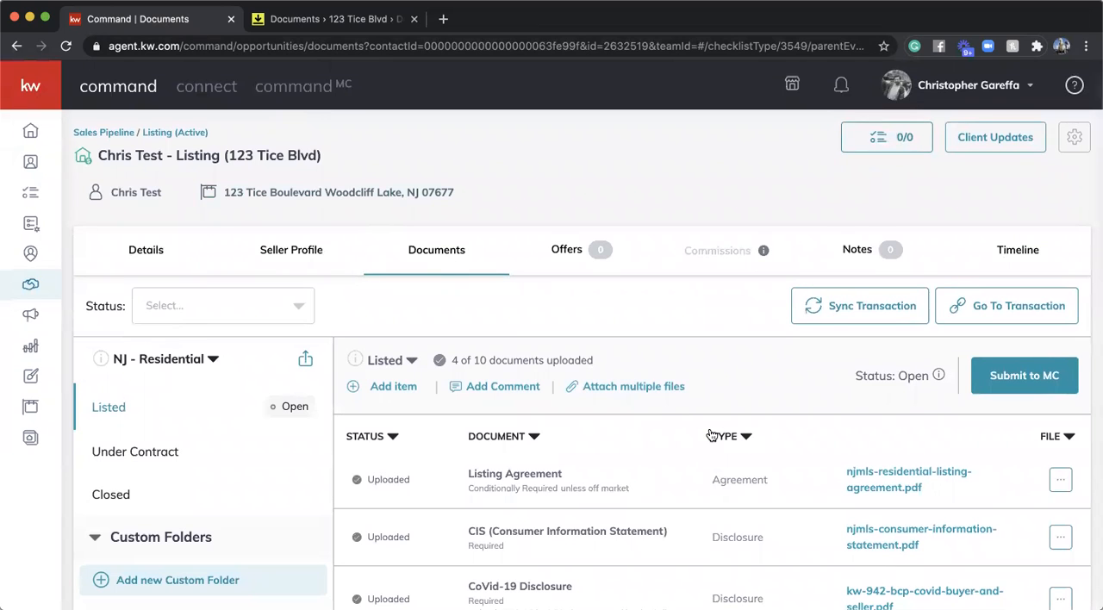
scroll(661, 298, down, 3)
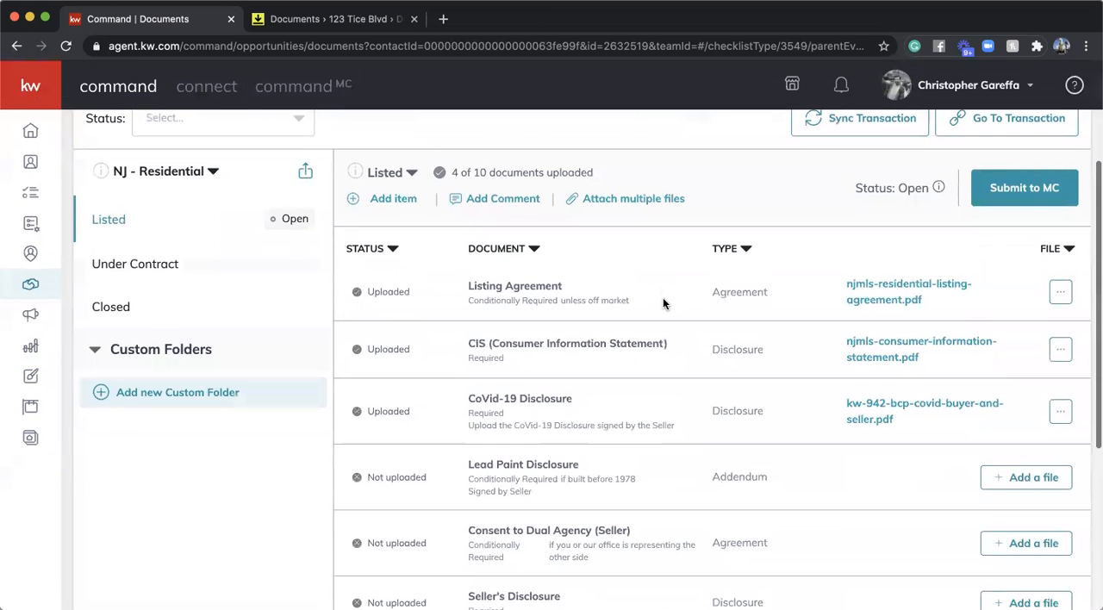
scroll(663, 303, up, 1)
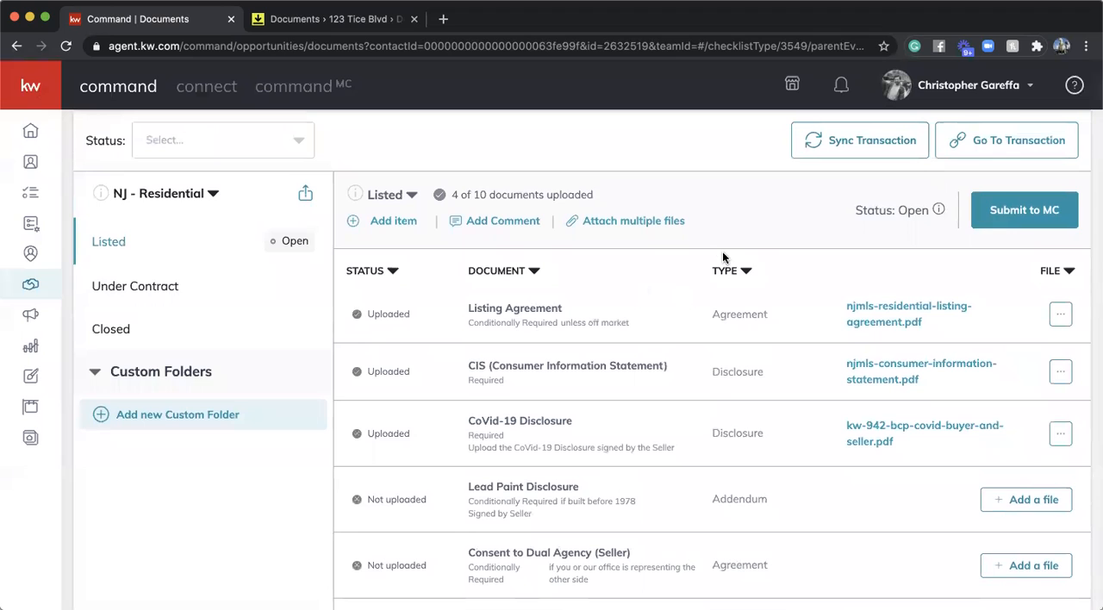
scroll(810, 236, up, 2)
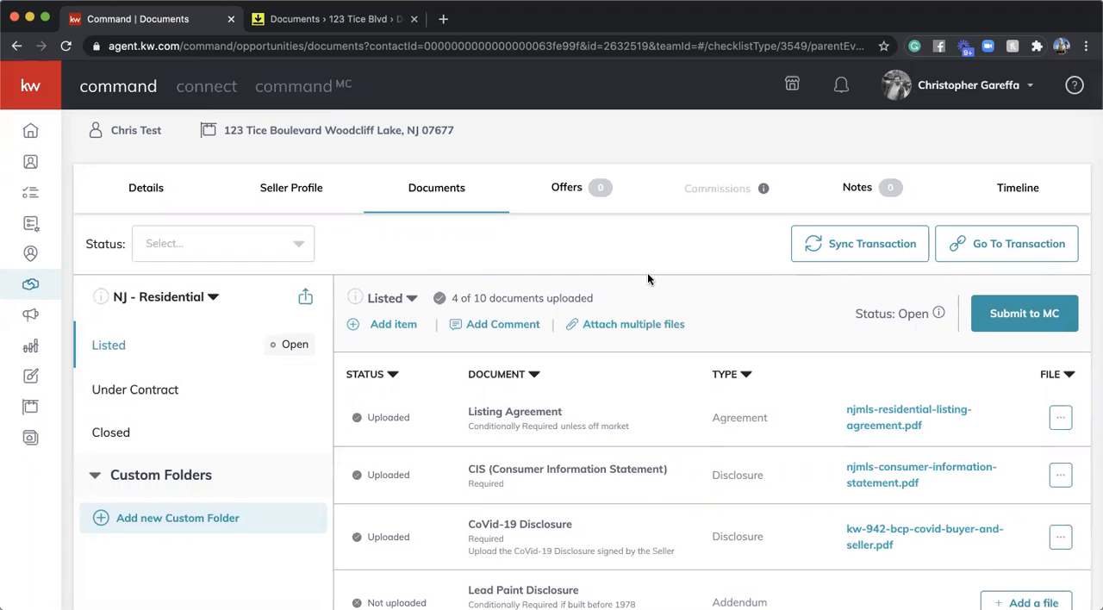
scroll(706, 327, down, 3)
scroll(705, 331, down, 1)
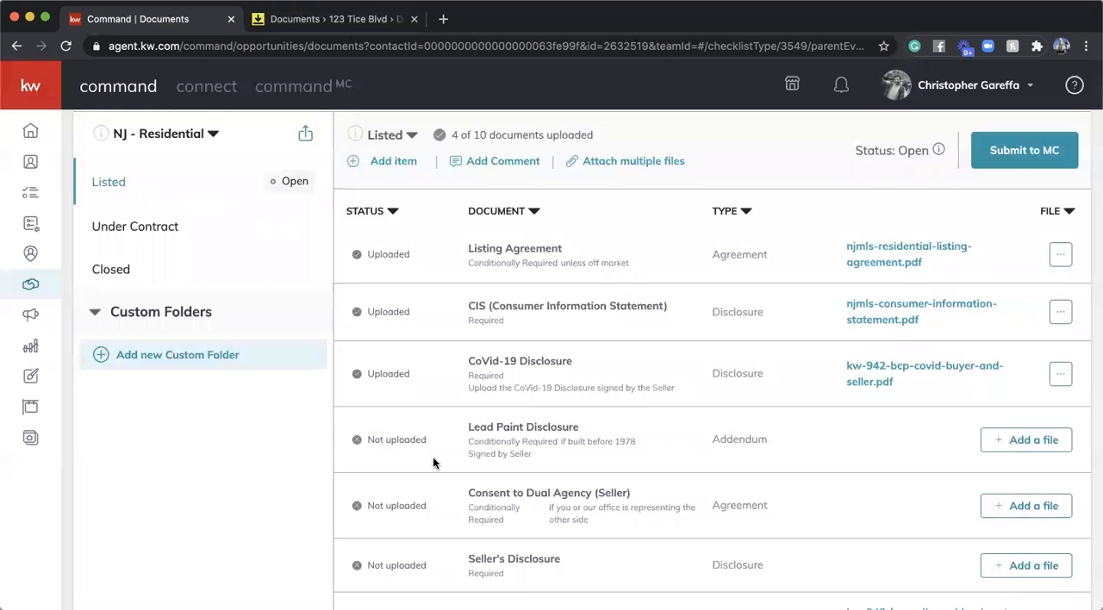
- Close the DocuSign Rooms page and open YouTube in a new browser tab
click(353, 26)
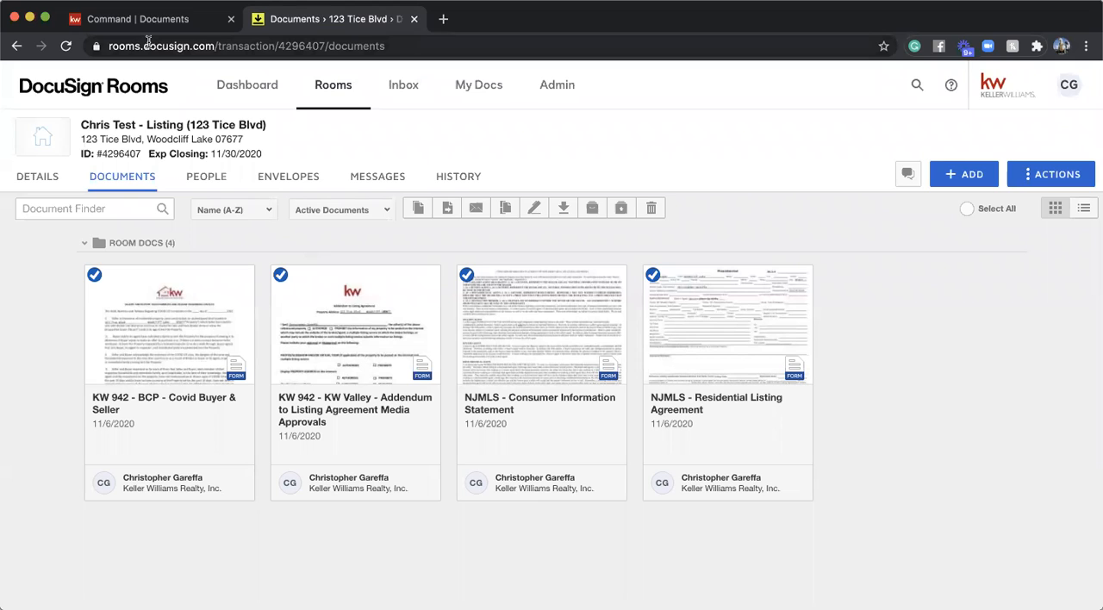
click(414, 18)
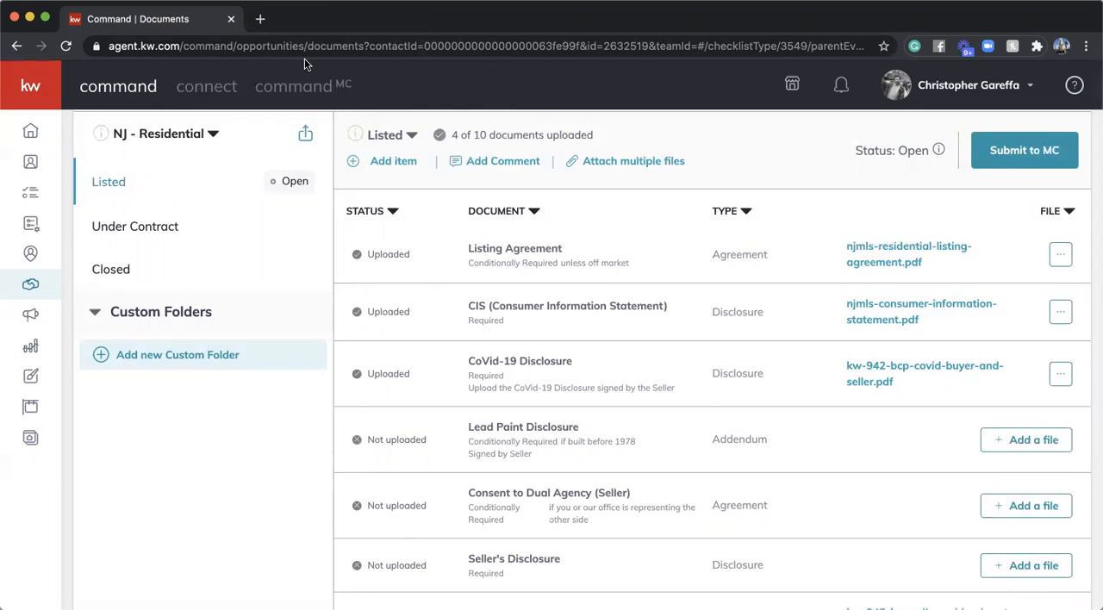
click(260, 18)
text(you)
key(Return)
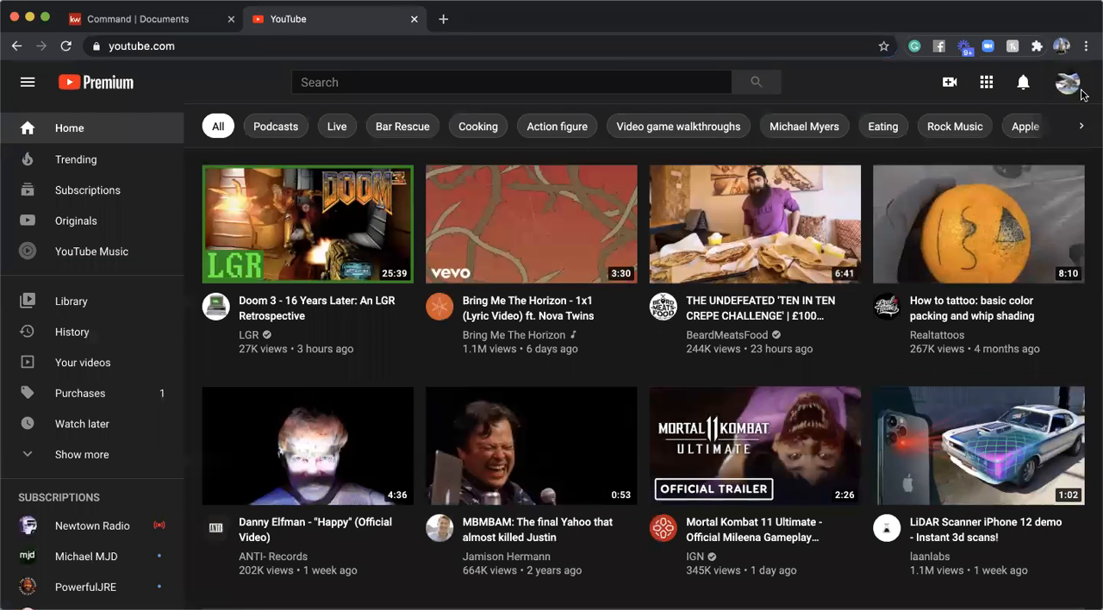
- Switch the signed-in YouTube account to Bergen County Partners
click(1075, 91)
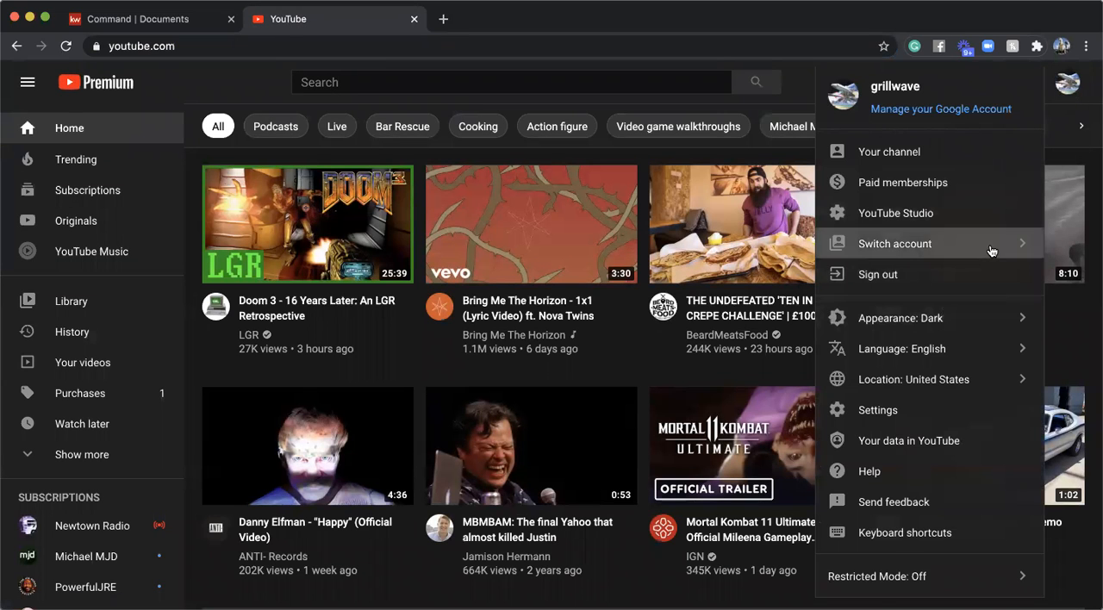
click(991, 248)
click(915, 443)
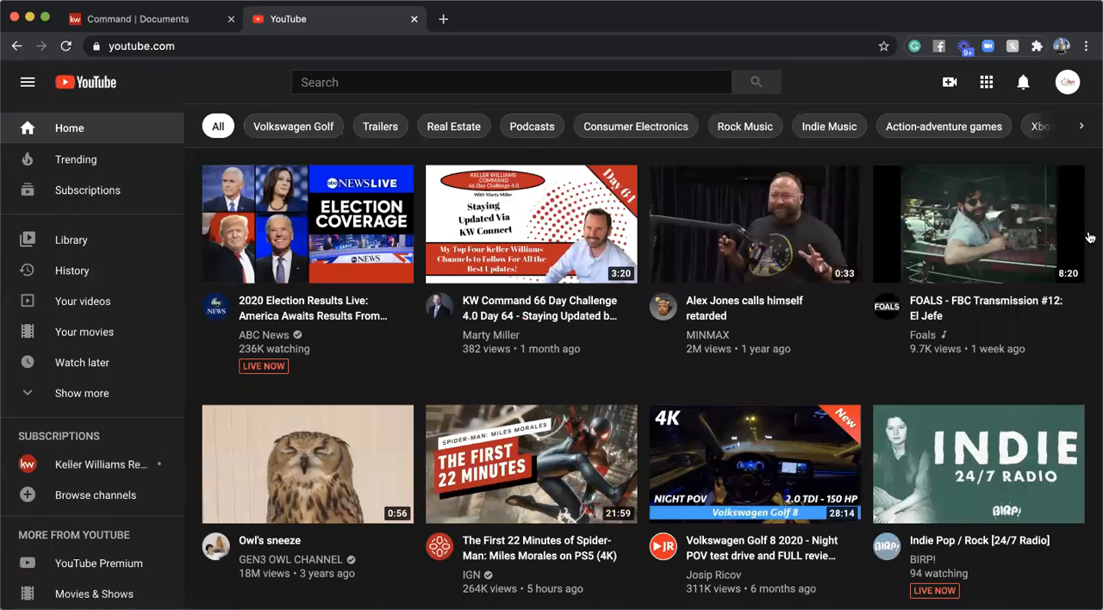
- Open the Bergen County Partners account's own channel and display its list of uploaded videos
click(1067, 81)
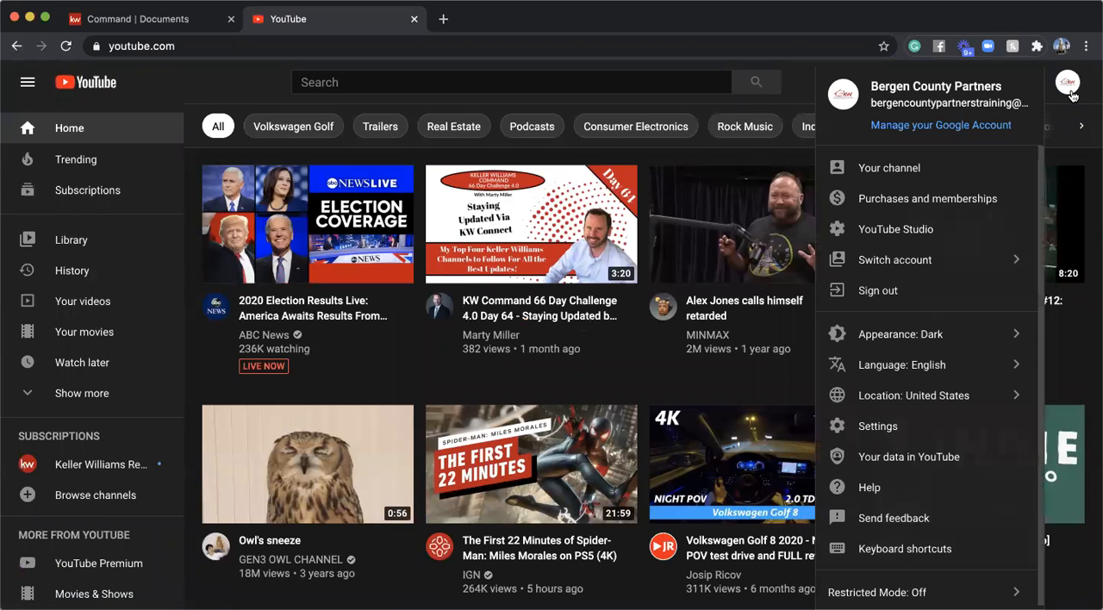
click(911, 175)
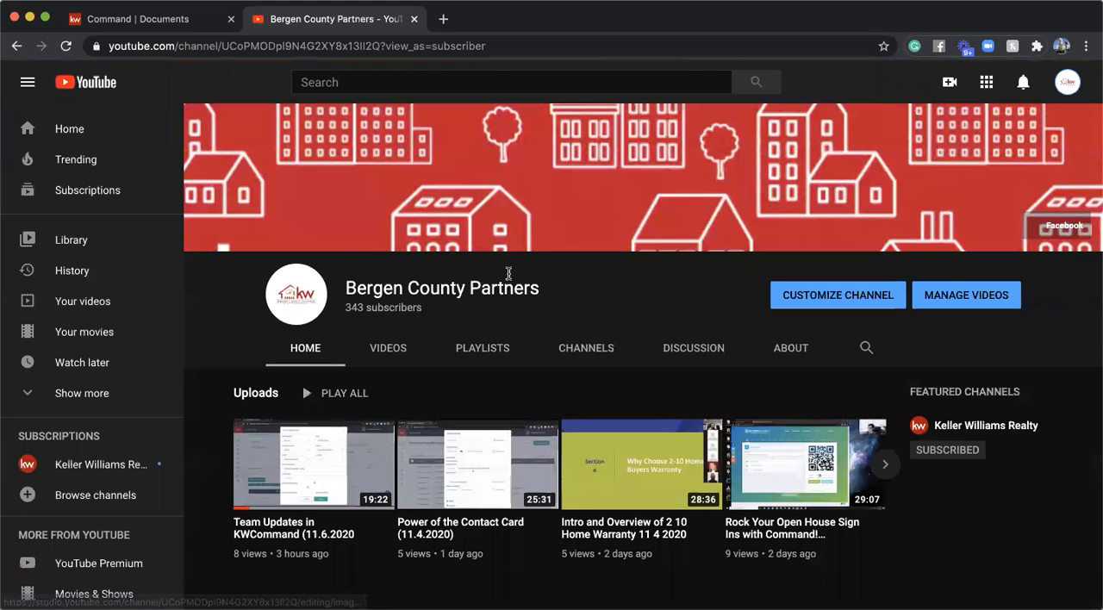
scroll(517, 259, down, 3)
scroll(485, 291, up, 2)
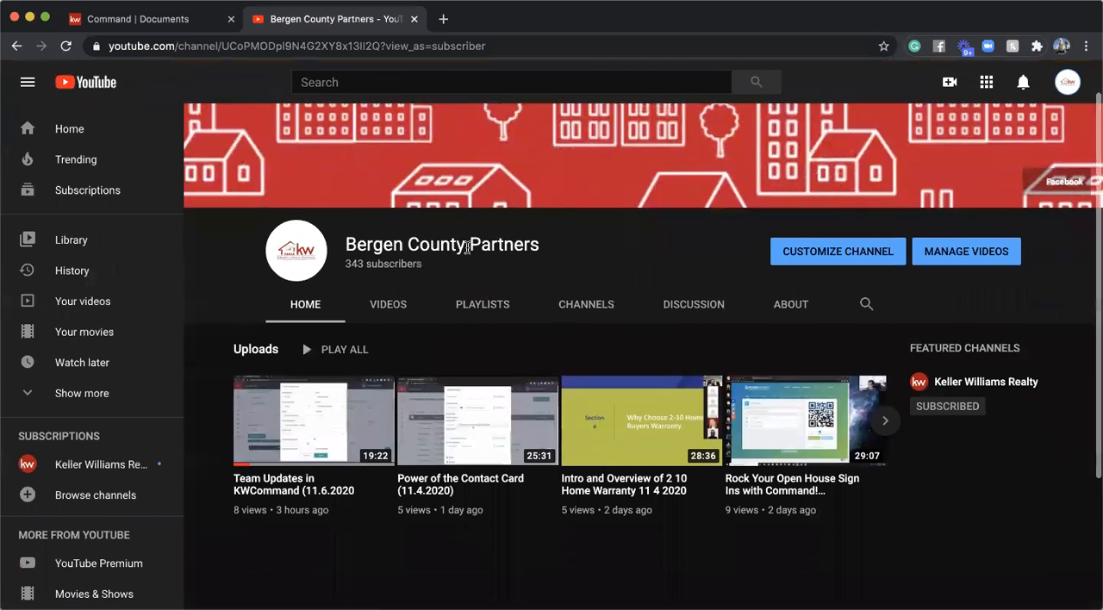
click(389, 309)
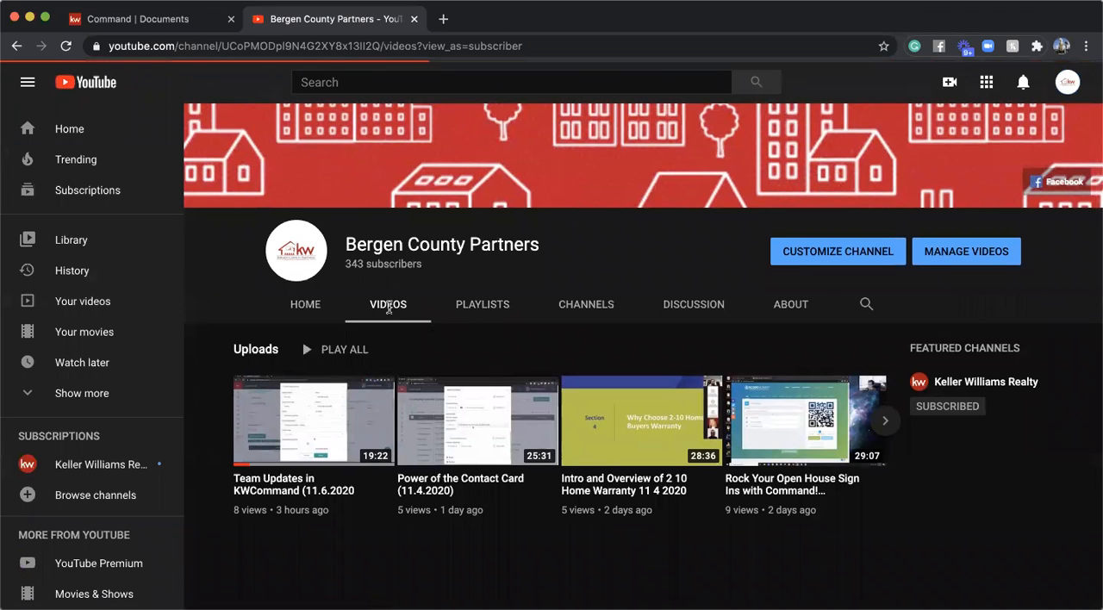
- Glance back at the Listed checklist in Command, return to YouTube, and look over the channel's uploaded videos
click(194, 25)
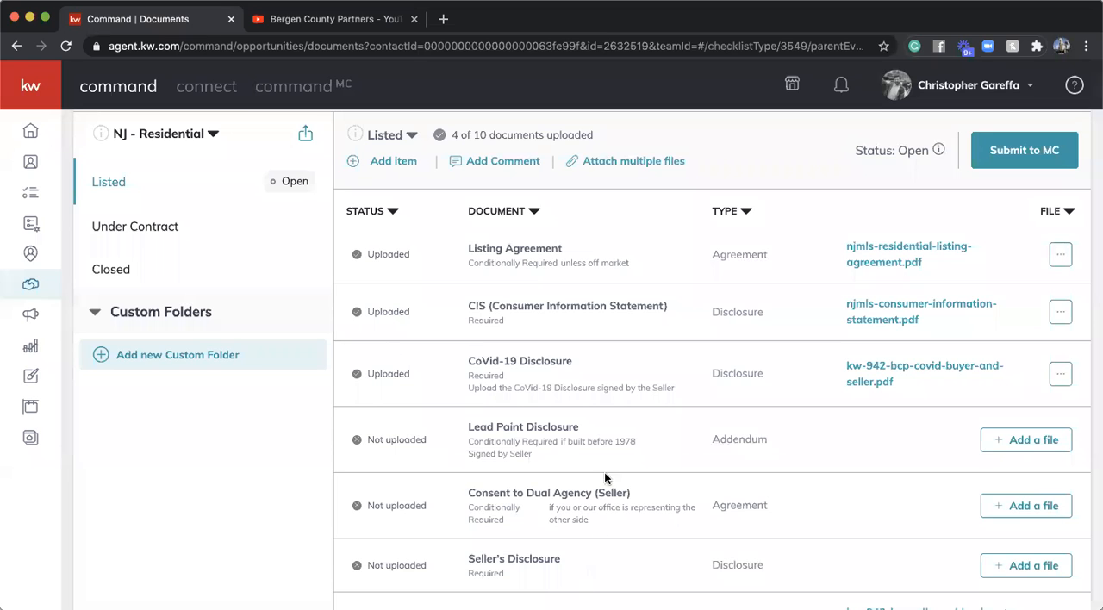
click(343, 19)
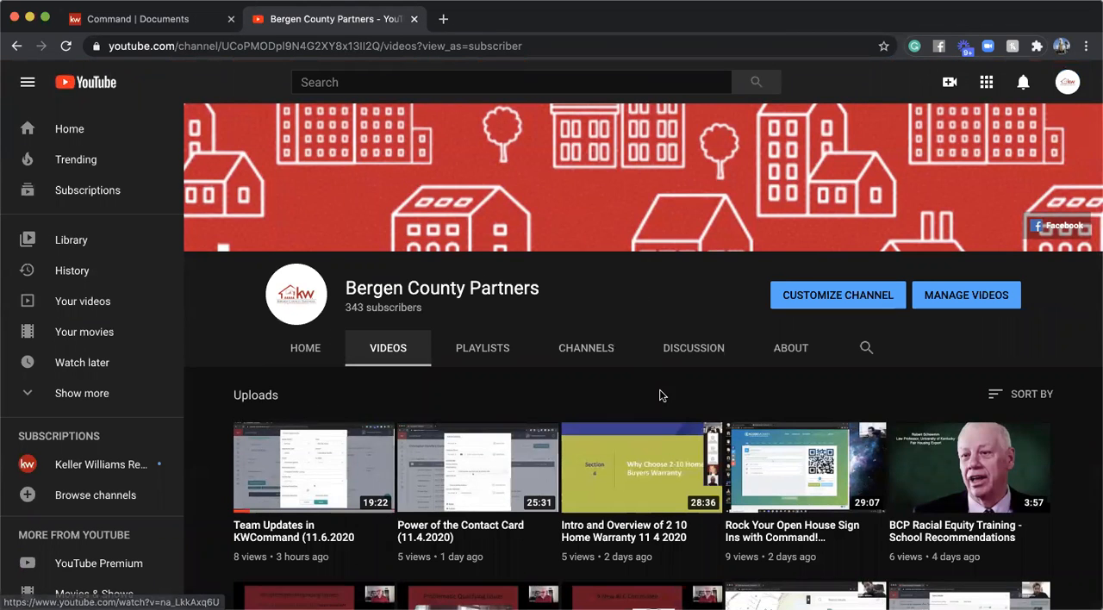
scroll(660, 394, down, 3)
scroll(487, 321, up, 3)
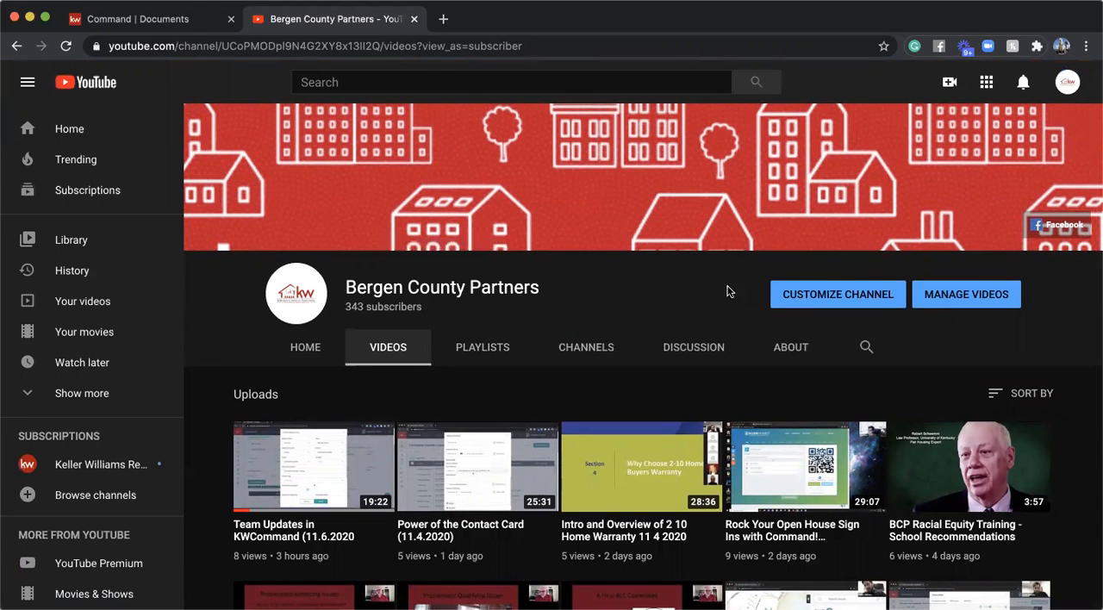
scroll(734, 286, down, 1)
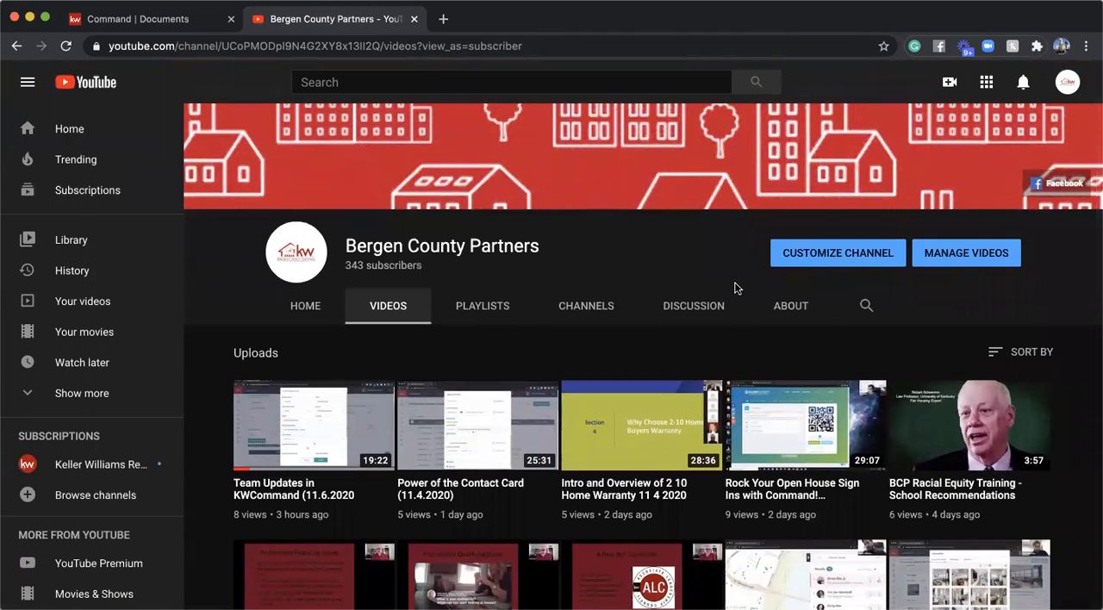
scroll(733, 288, up, 1)
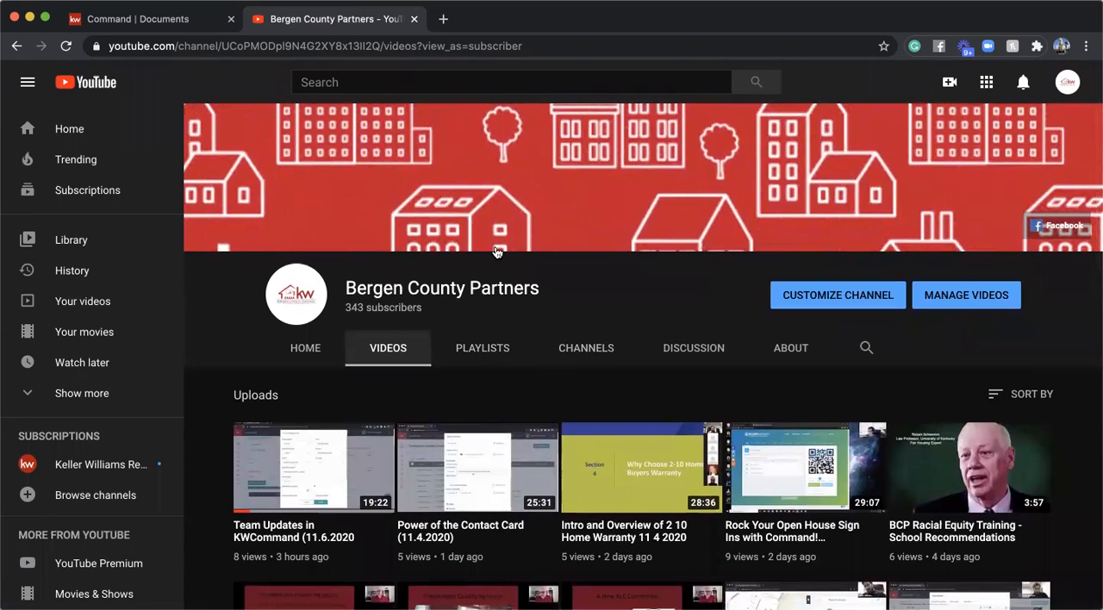